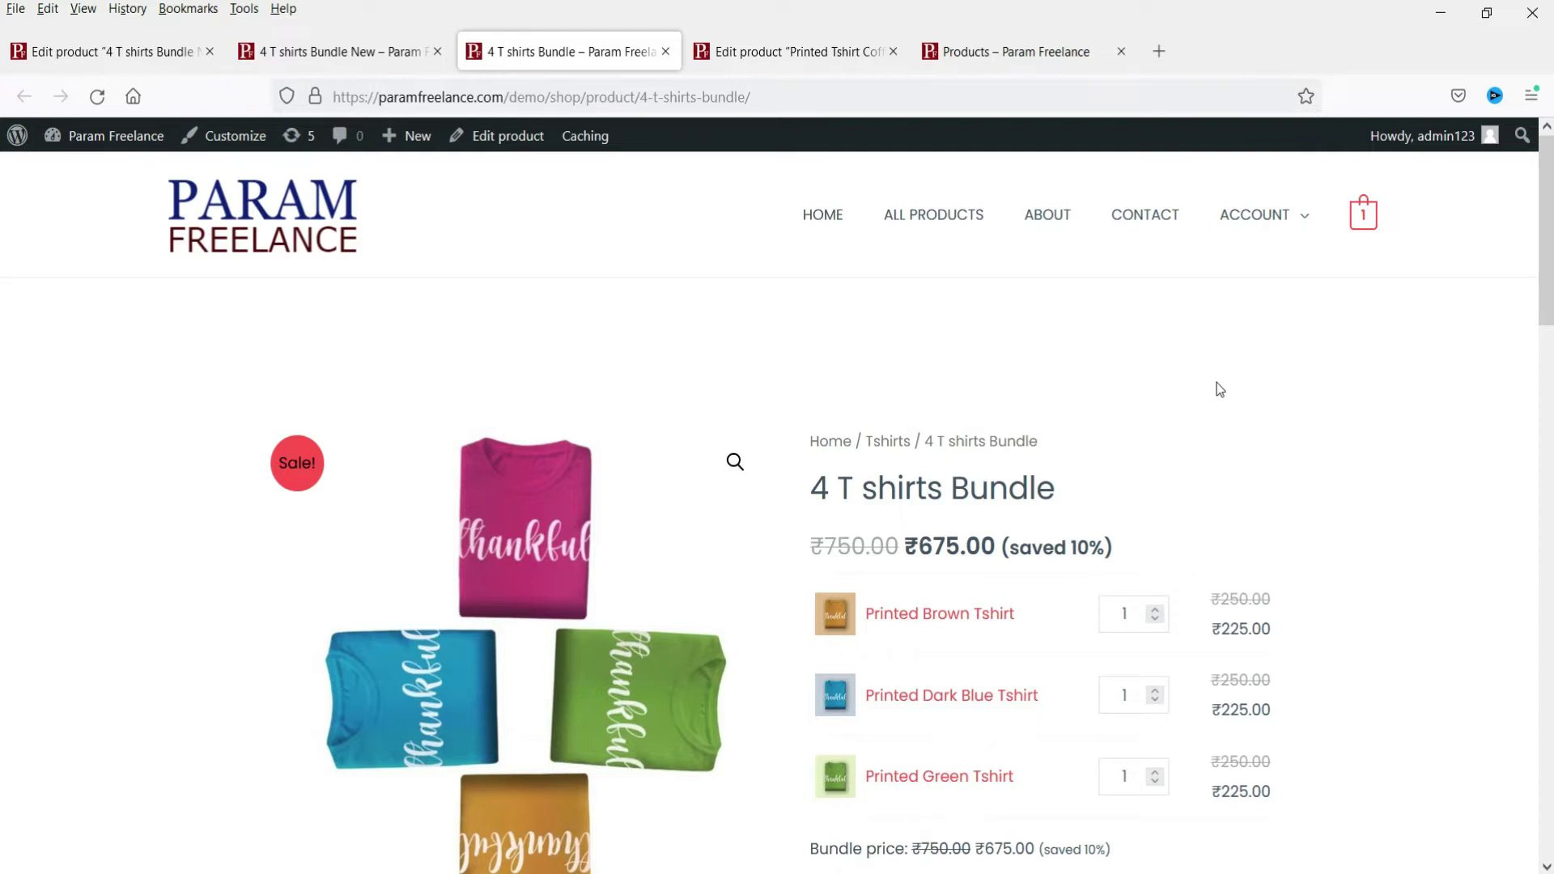
On the 4 T shirts Bundle page, try Printed Brown Tshirt at quantity 3, return it to 1, and set Printed Dark Blue Tshirt to 3
{"action": "scroll", "coordinate": [1378, 351], "scroll_direction": "down", "scroll_amount": 3}
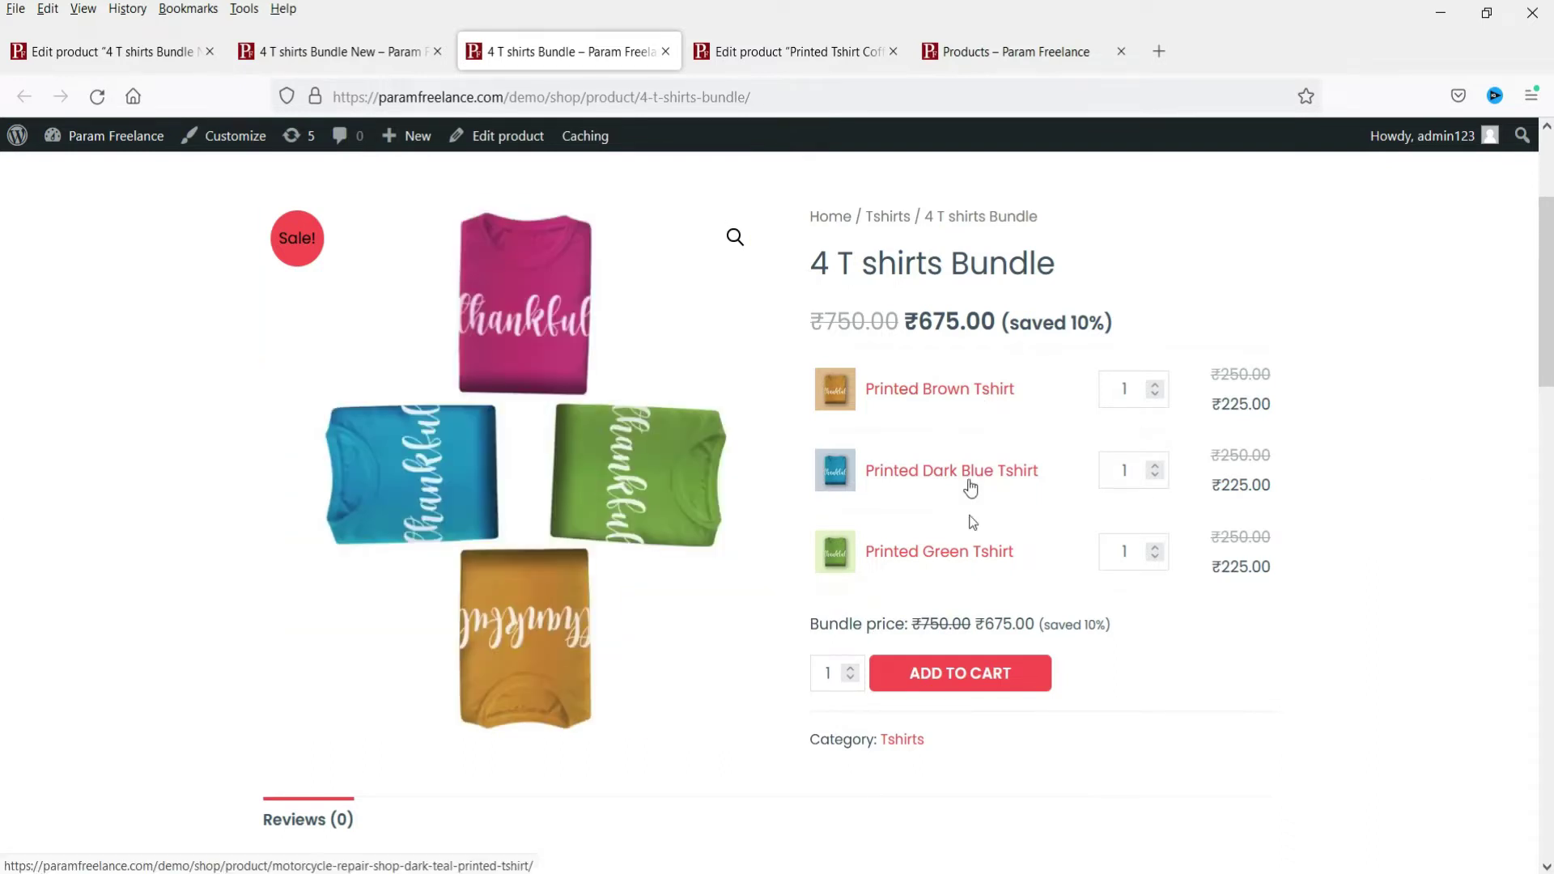
{"action": "left_click", "coordinate": [1155, 386]}
{"action": "left_click", "coordinate": [1155, 386]}
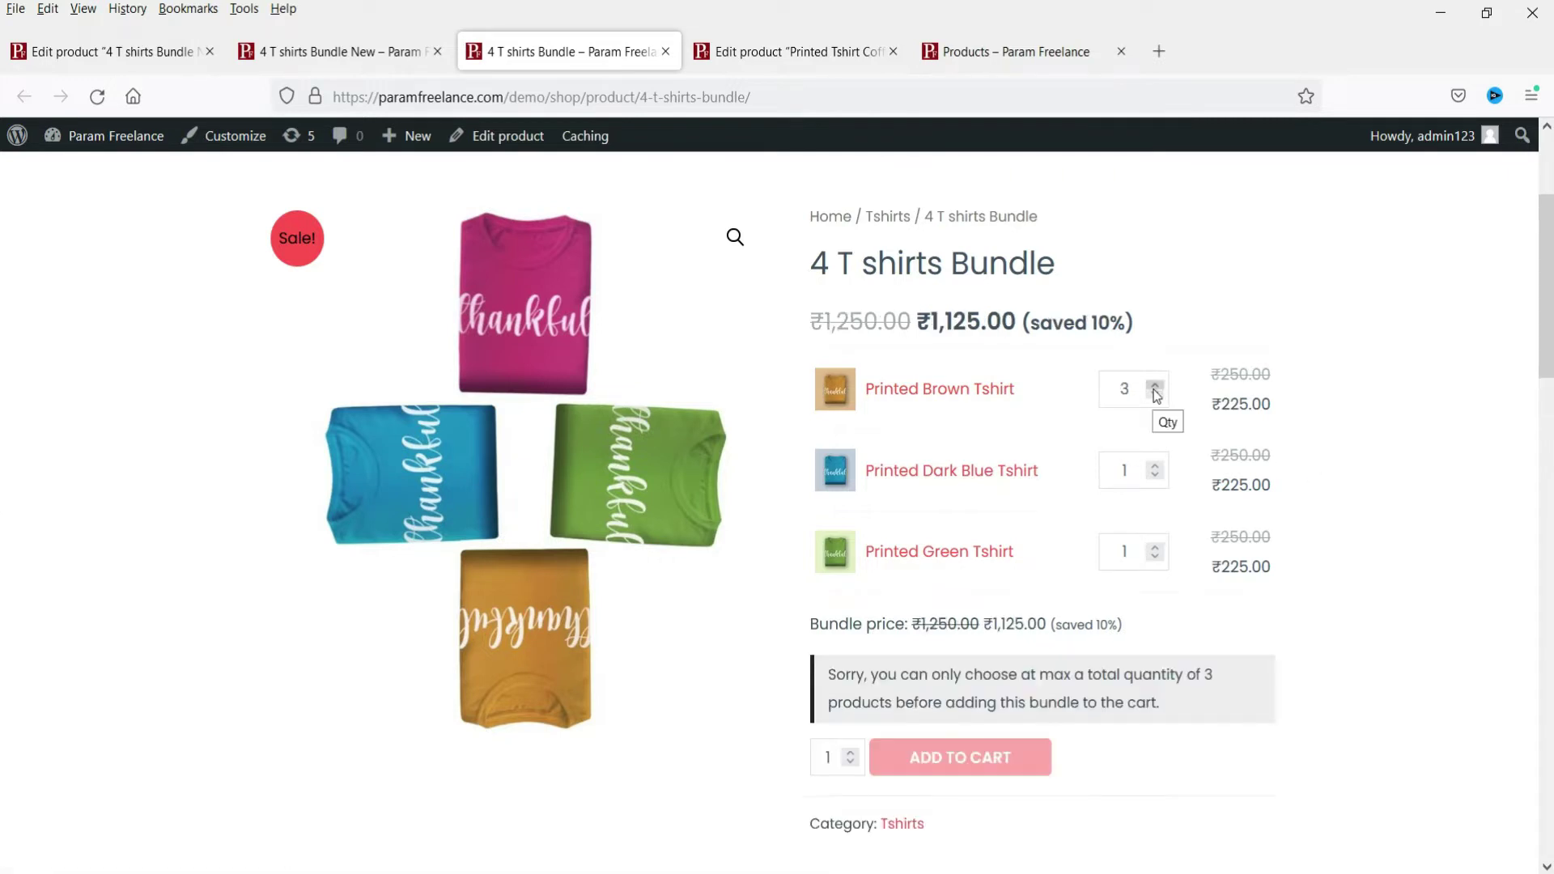
{"action": "left_click", "coordinate": [1156, 395]}
{"action": "left_click", "coordinate": [1156, 395]}
{"action": "left_click", "coordinate": [1155, 465]}
{"action": "left_click", "coordinate": [1155, 465]}
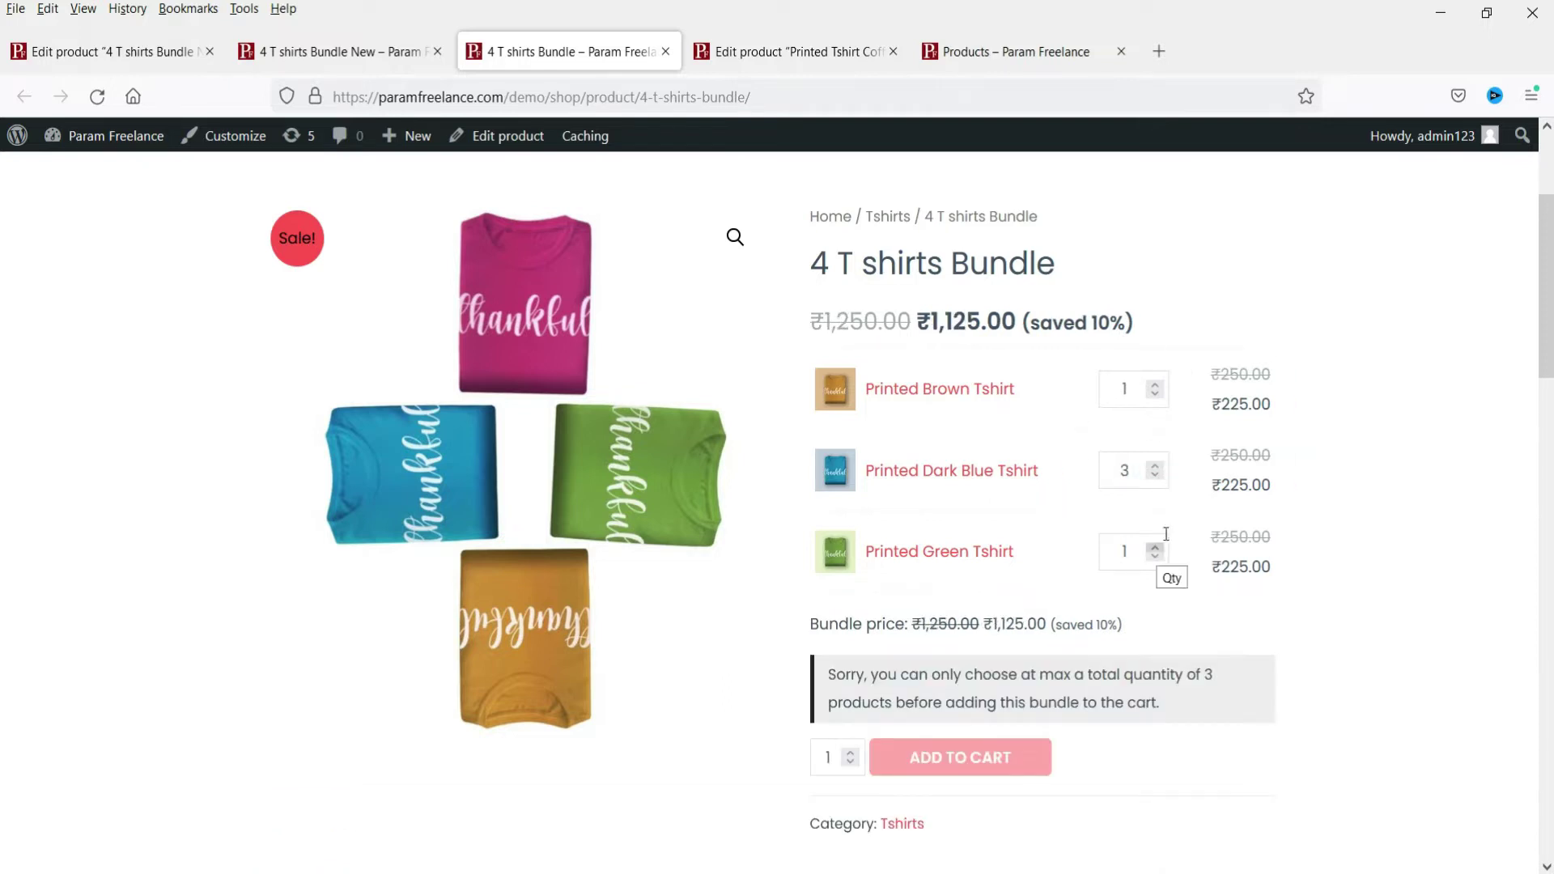
Review the 4 T shirts Bundle New product page and set the Printed Tshirt Coffee Black Color size to Medium
{"action": "key", "text": "ctrl+shift+Tab"}
{"action": "scroll", "coordinate": [1248, 369], "scroll_direction": "down", "scroll_amount": 3}
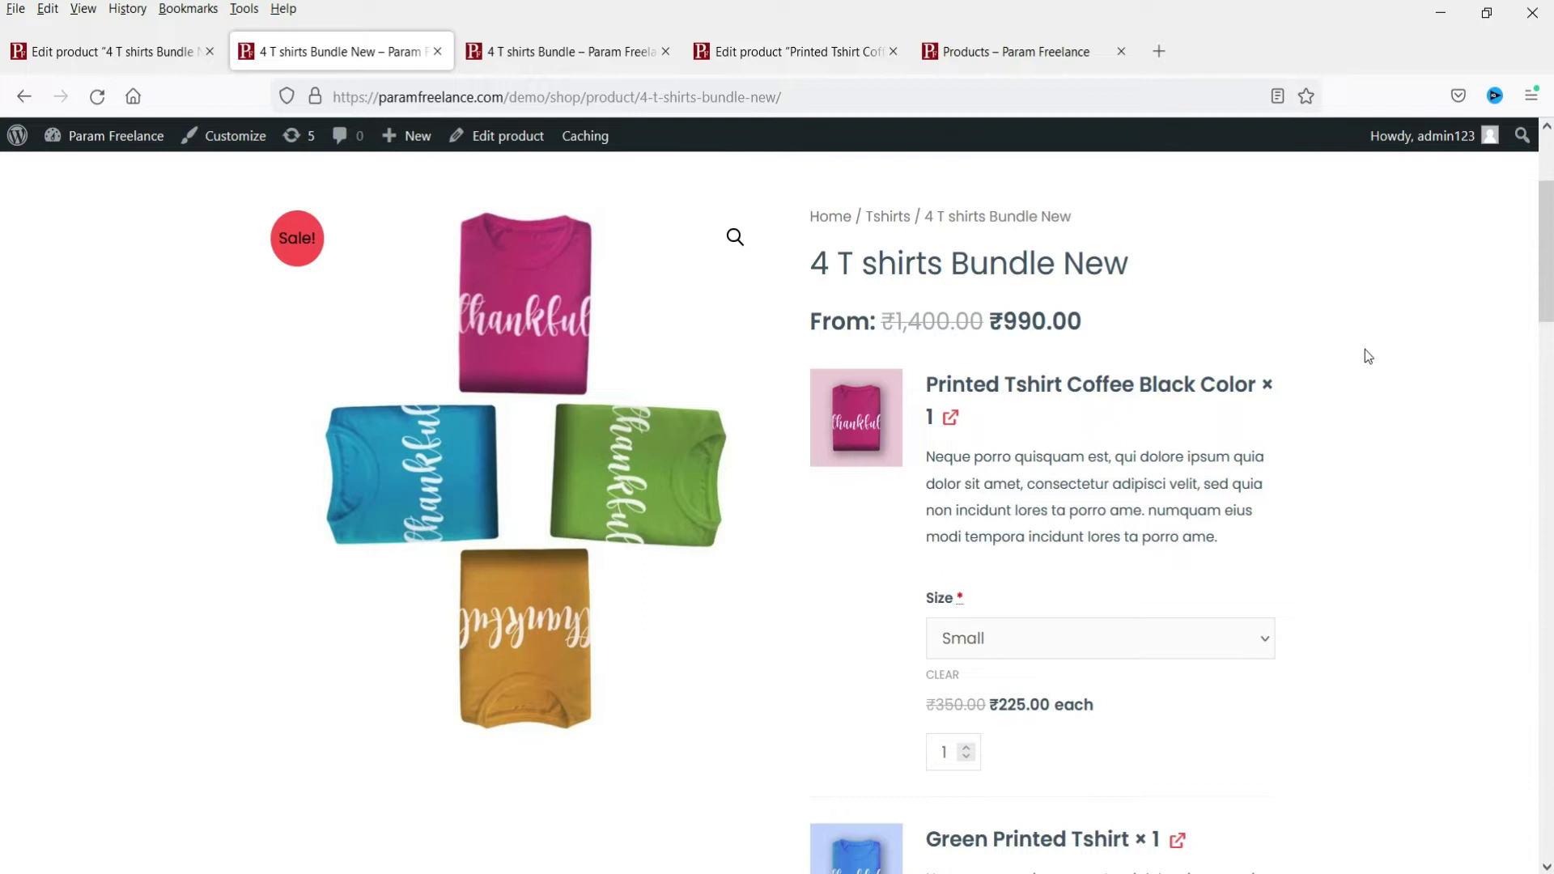
{"action": "scroll", "coordinate": [1397, 447], "scroll_direction": "up", "scroll_amount": 2}
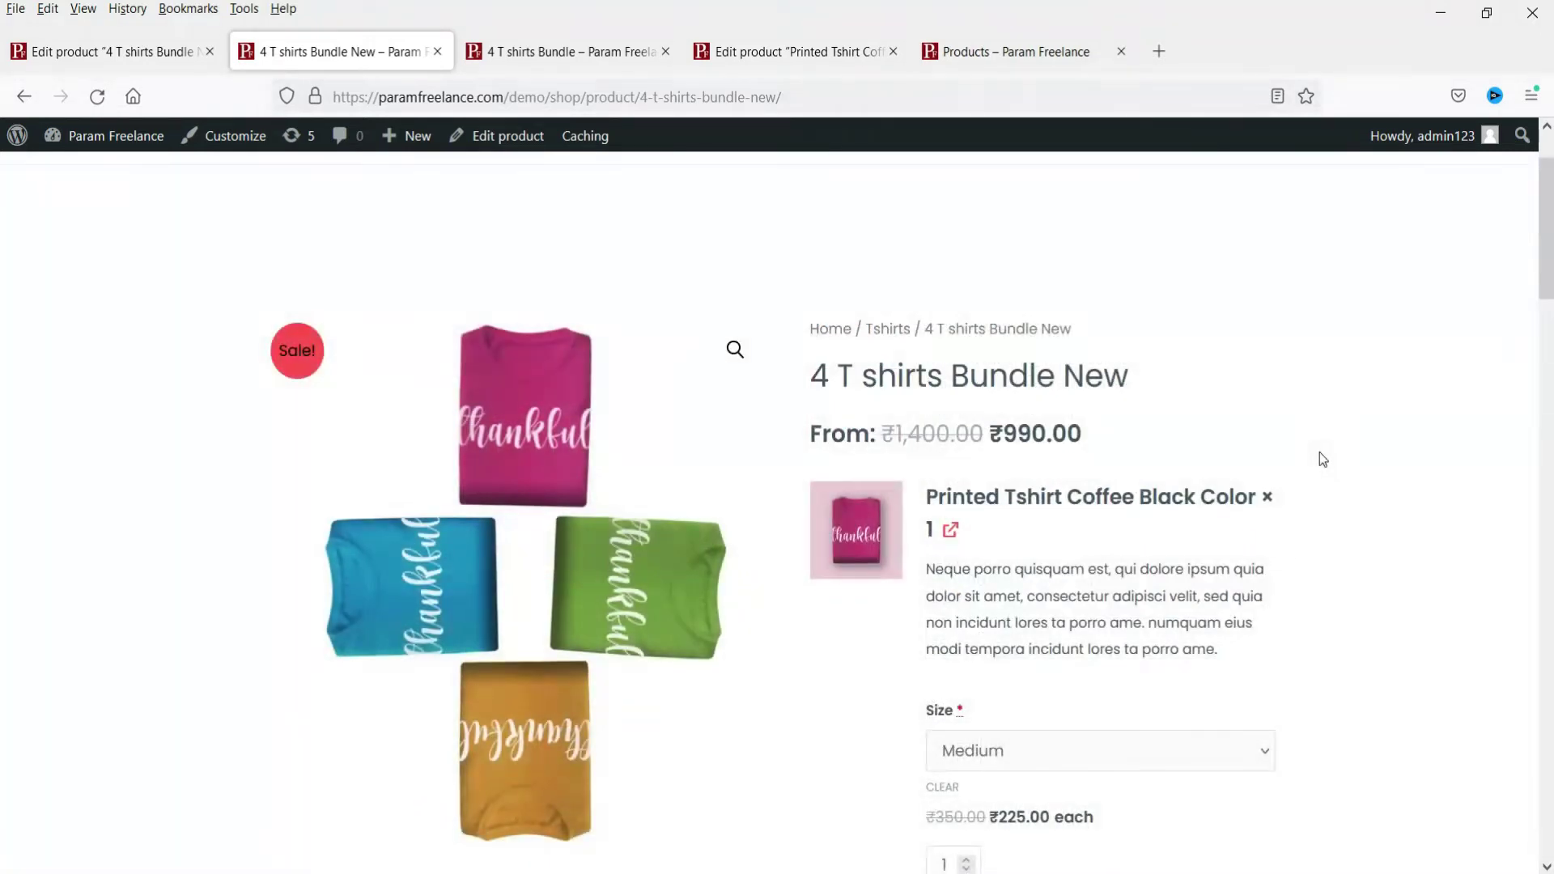
{"action": "scroll", "coordinate": [1006, 421], "scroll_direction": "down", "scroll_amount": 2}
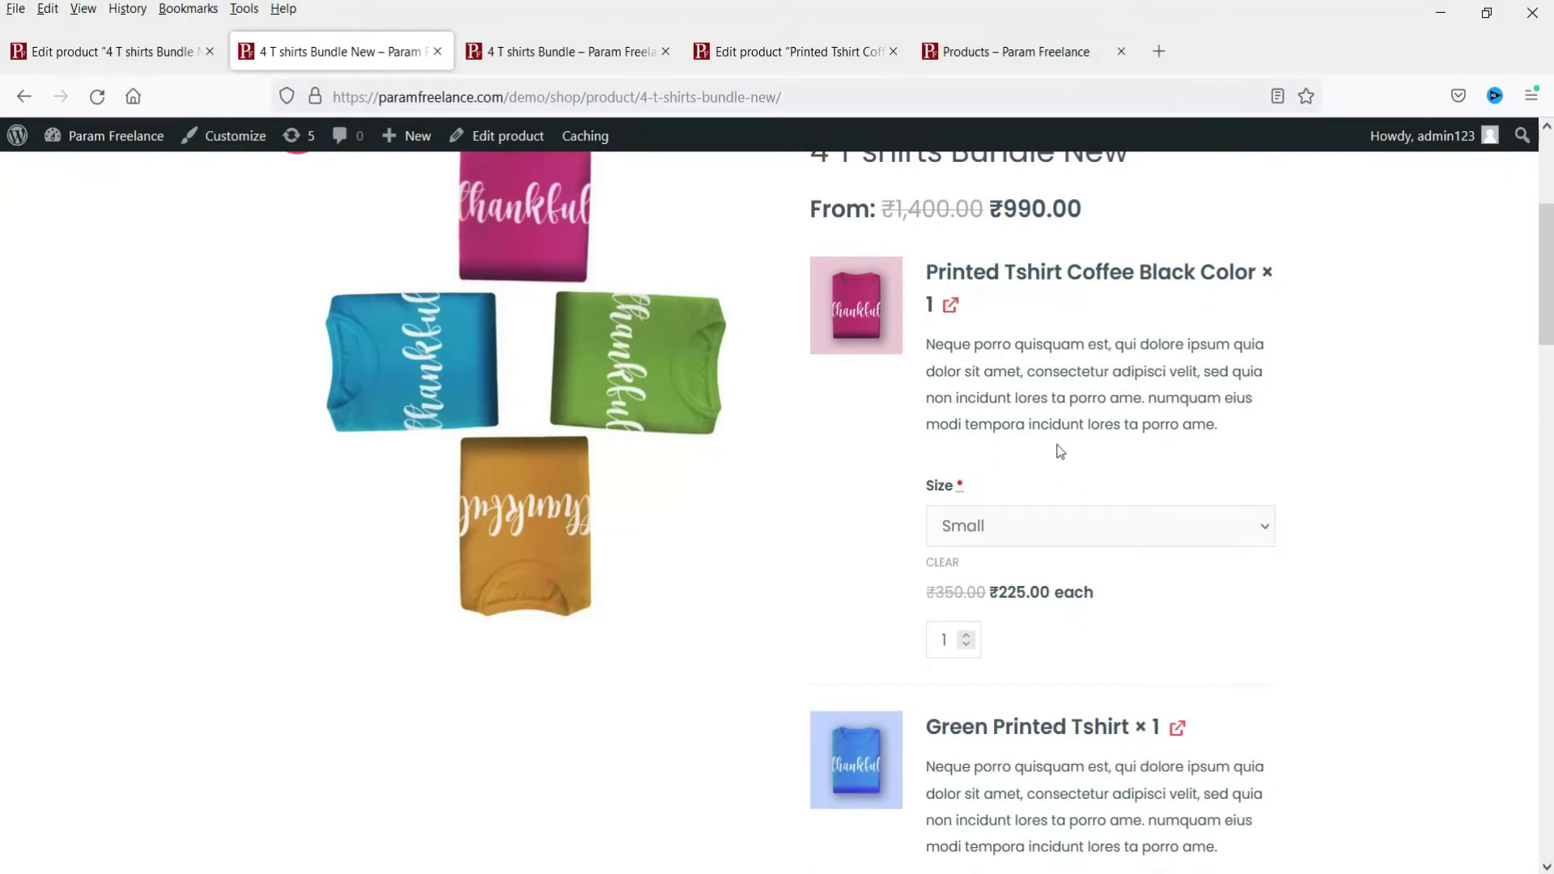
{"action": "scroll", "coordinate": [1044, 445], "scroll_direction": "down", "scroll_amount": 2}
{"action": "left_click", "coordinate": [1028, 427]}
{"action": "left_click", "coordinate": [1040, 511]}
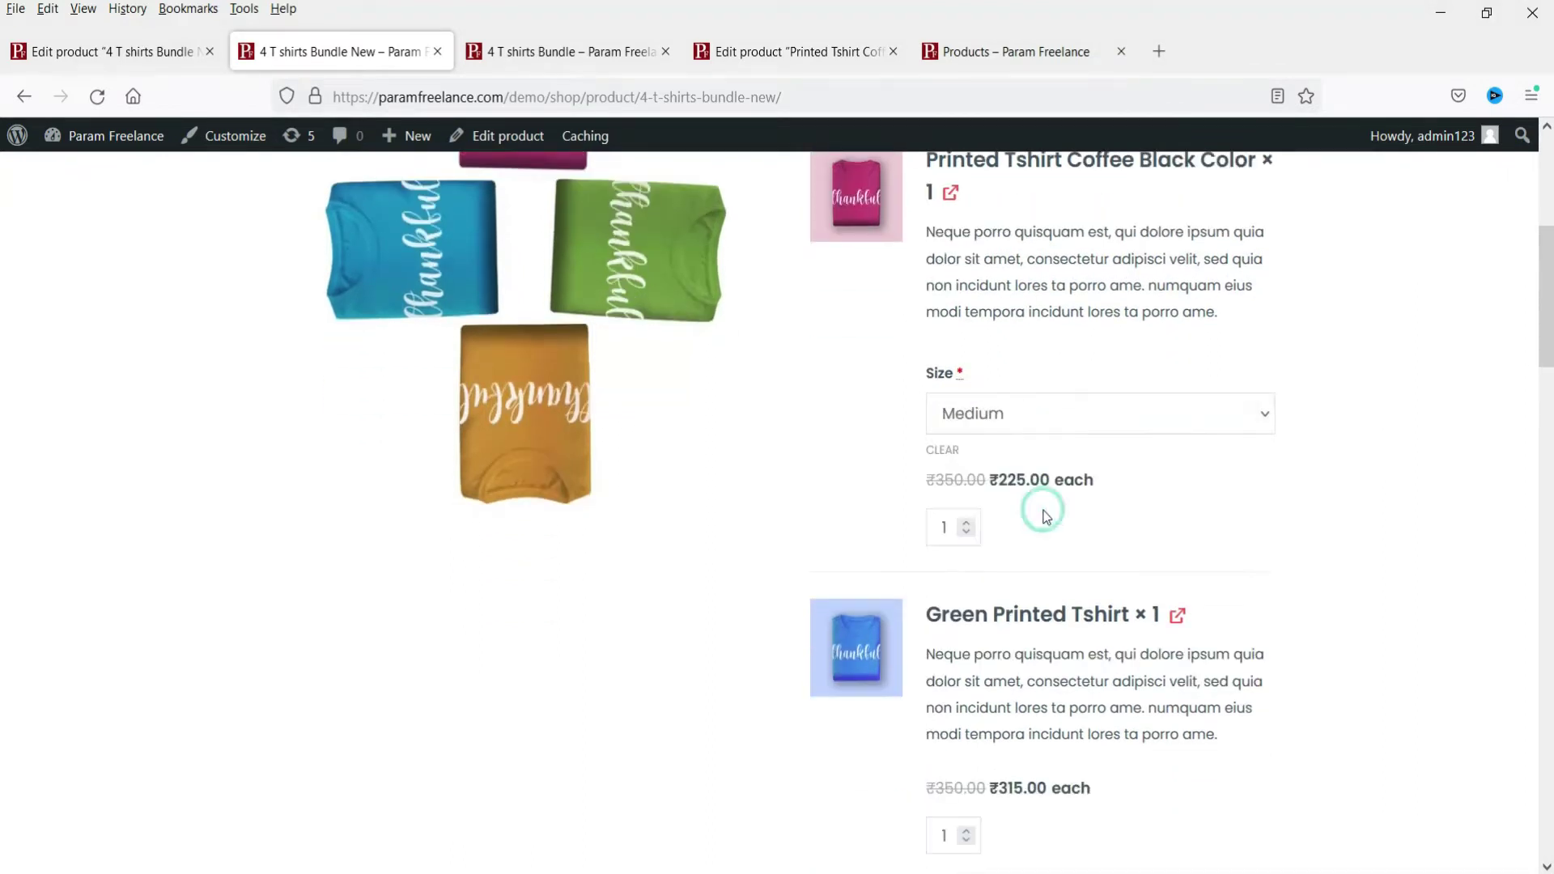
{"action": "scroll", "coordinate": [1044, 510], "scroll_direction": "down", "scroll_amount": 4}
{"action": "scroll", "coordinate": [1341, 481], "scroll_direction": "up", "scroll_amount": 12}
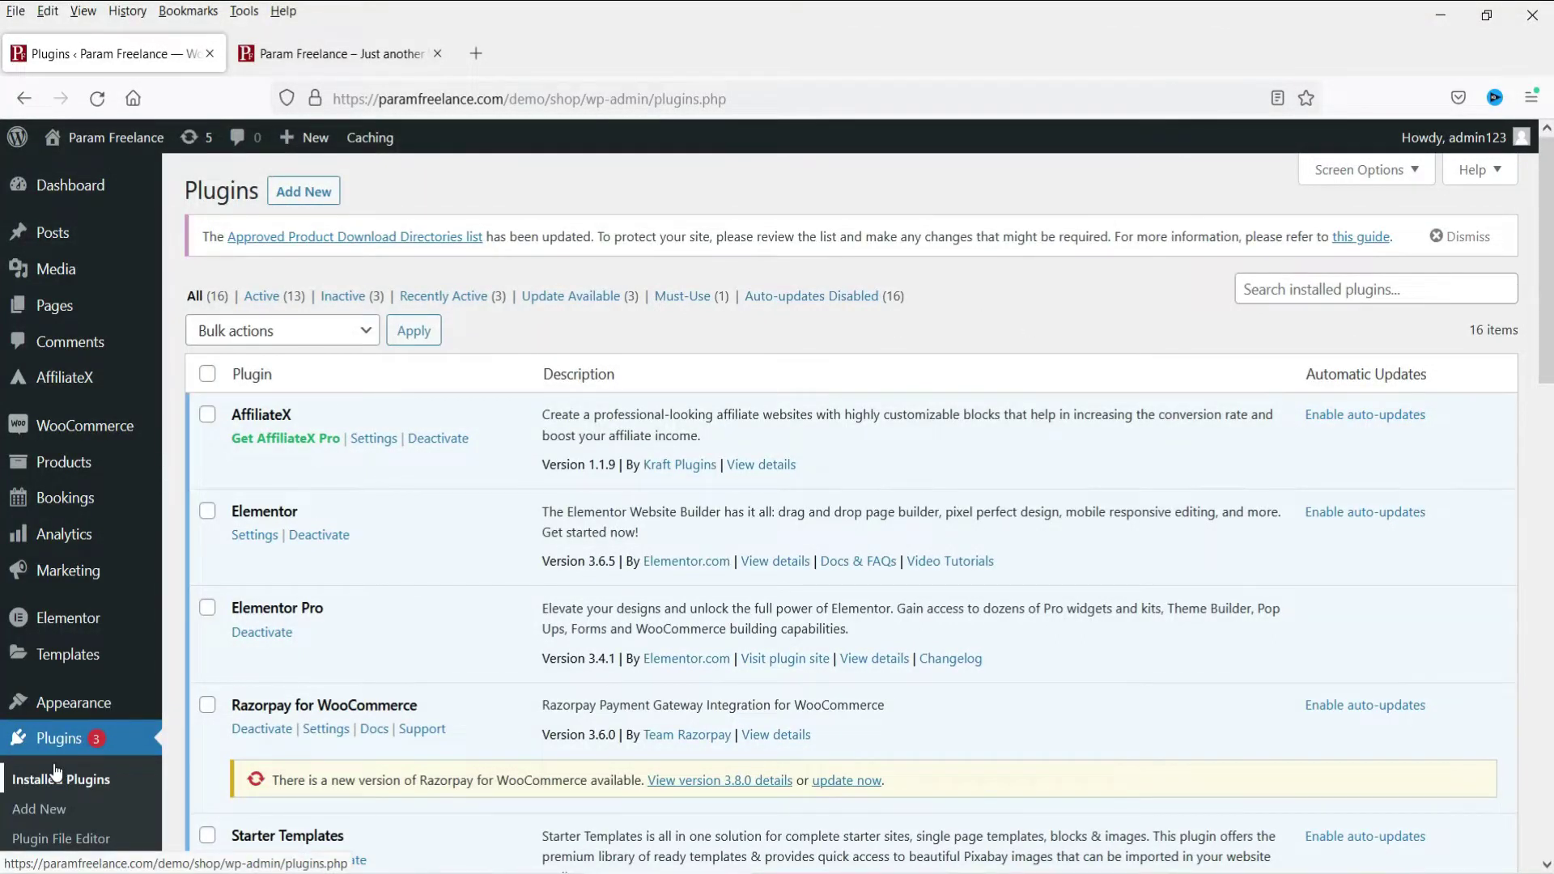
Find the WPC Product Bundles for WooCommerce plugin by searching for "woocommerce product bundle", and install and activate it
{"action": "left_click", "coordinate": [34, 809]}
{"action": "left_click", "coordinate": [1340, 255]}
{"action": "type", "text": "woocommerce product bundle"}
{"action": "scroll", "coordinate": [1401, 371], "scroll_direction": "down", "scroll_amount": 10}
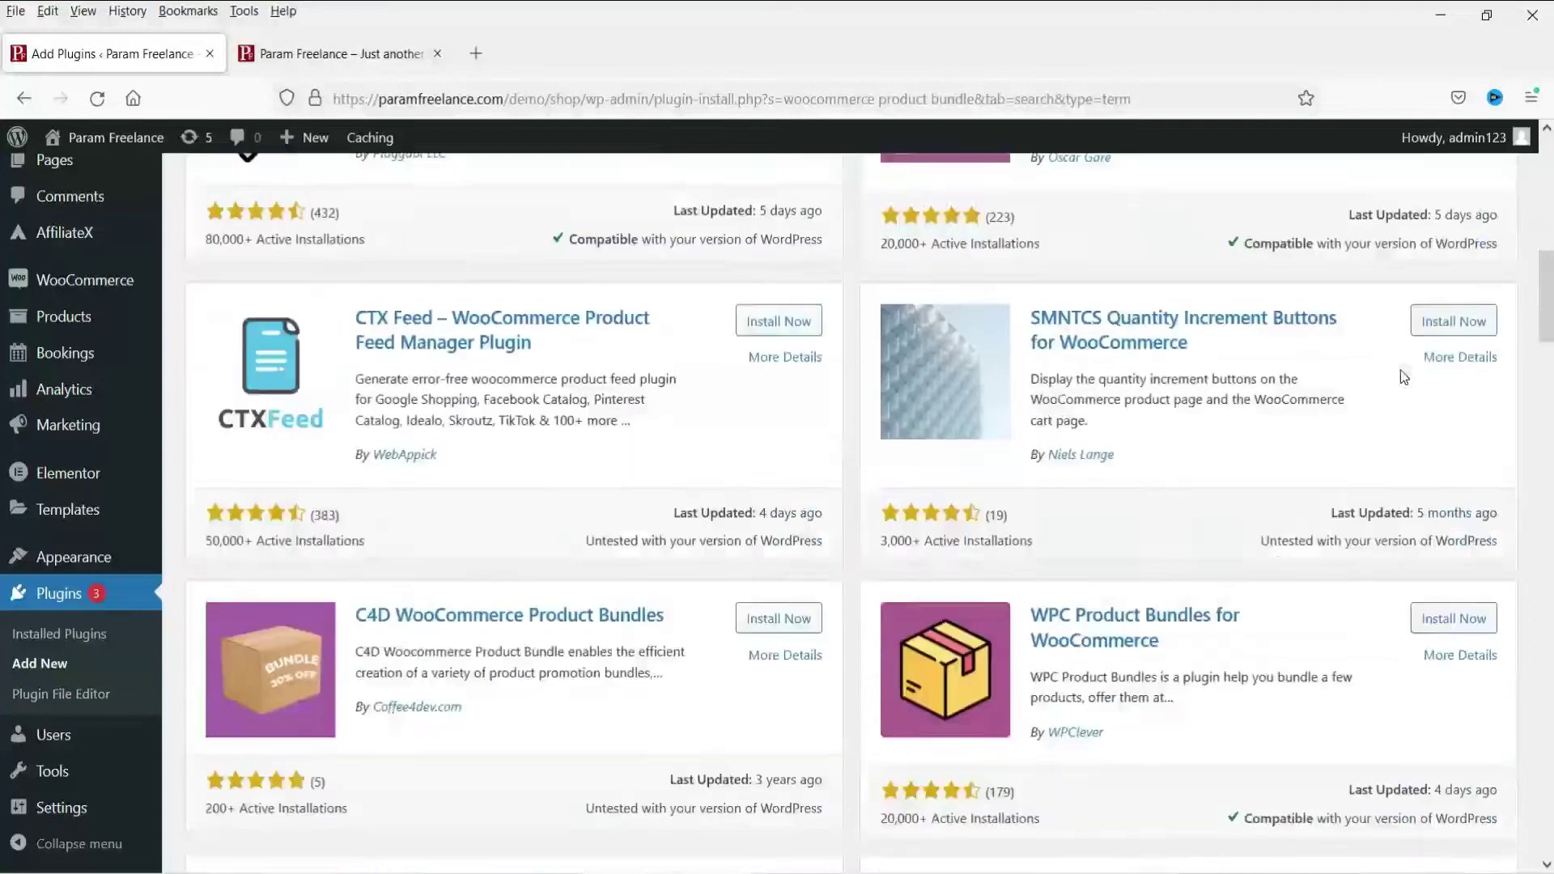
{"action": "scroll", "coordinate": [1403, 378], "scroll_direction": "down", "scroll_amount": 3}
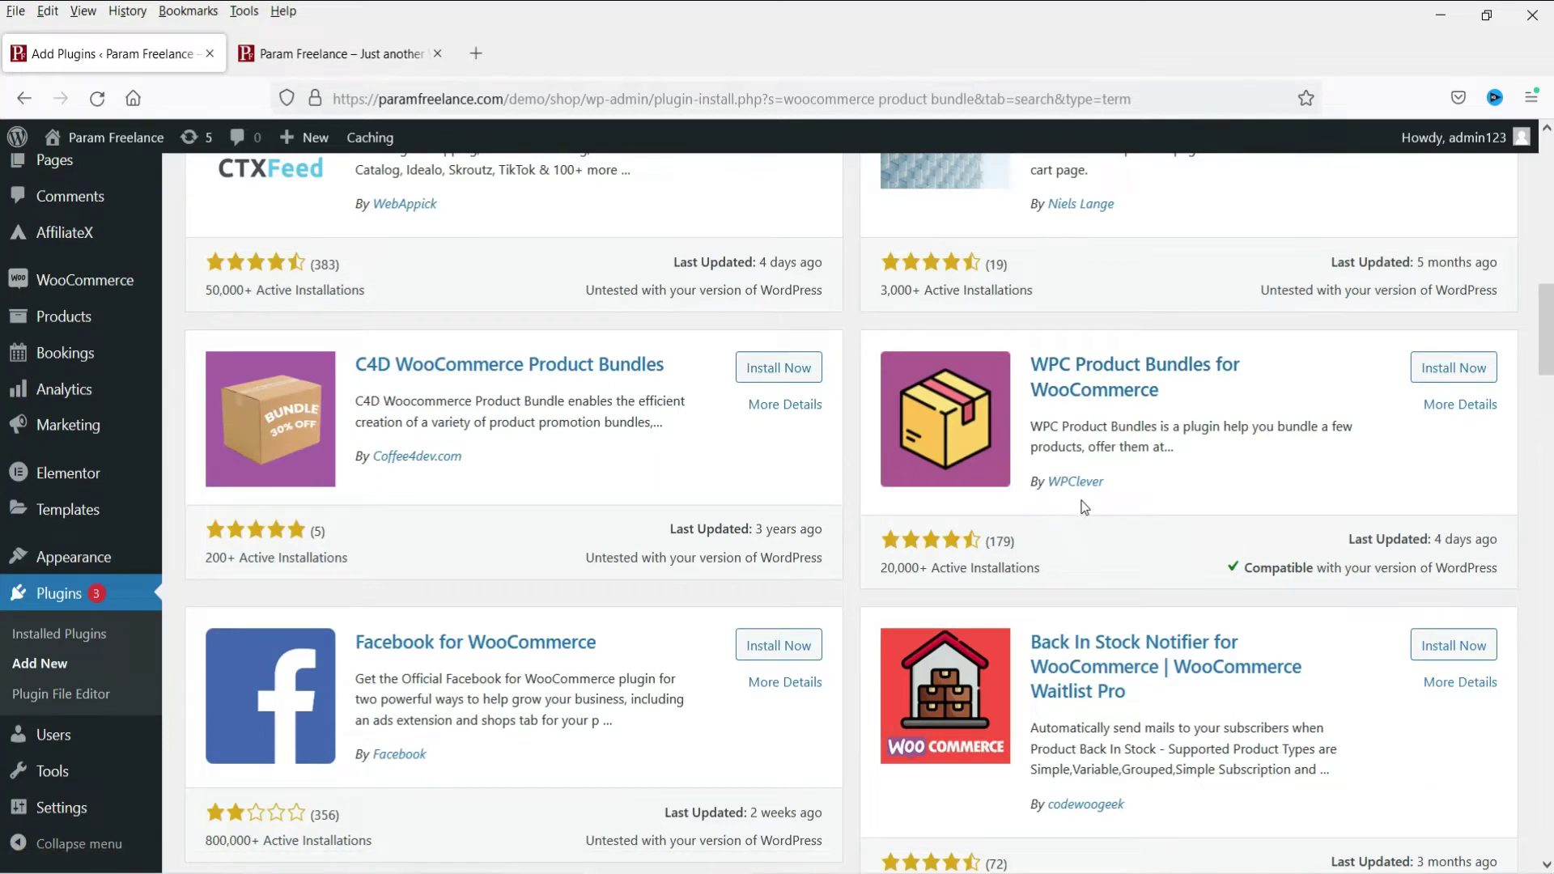
{"action": "left_click", "coordinate": [1460, 381]}
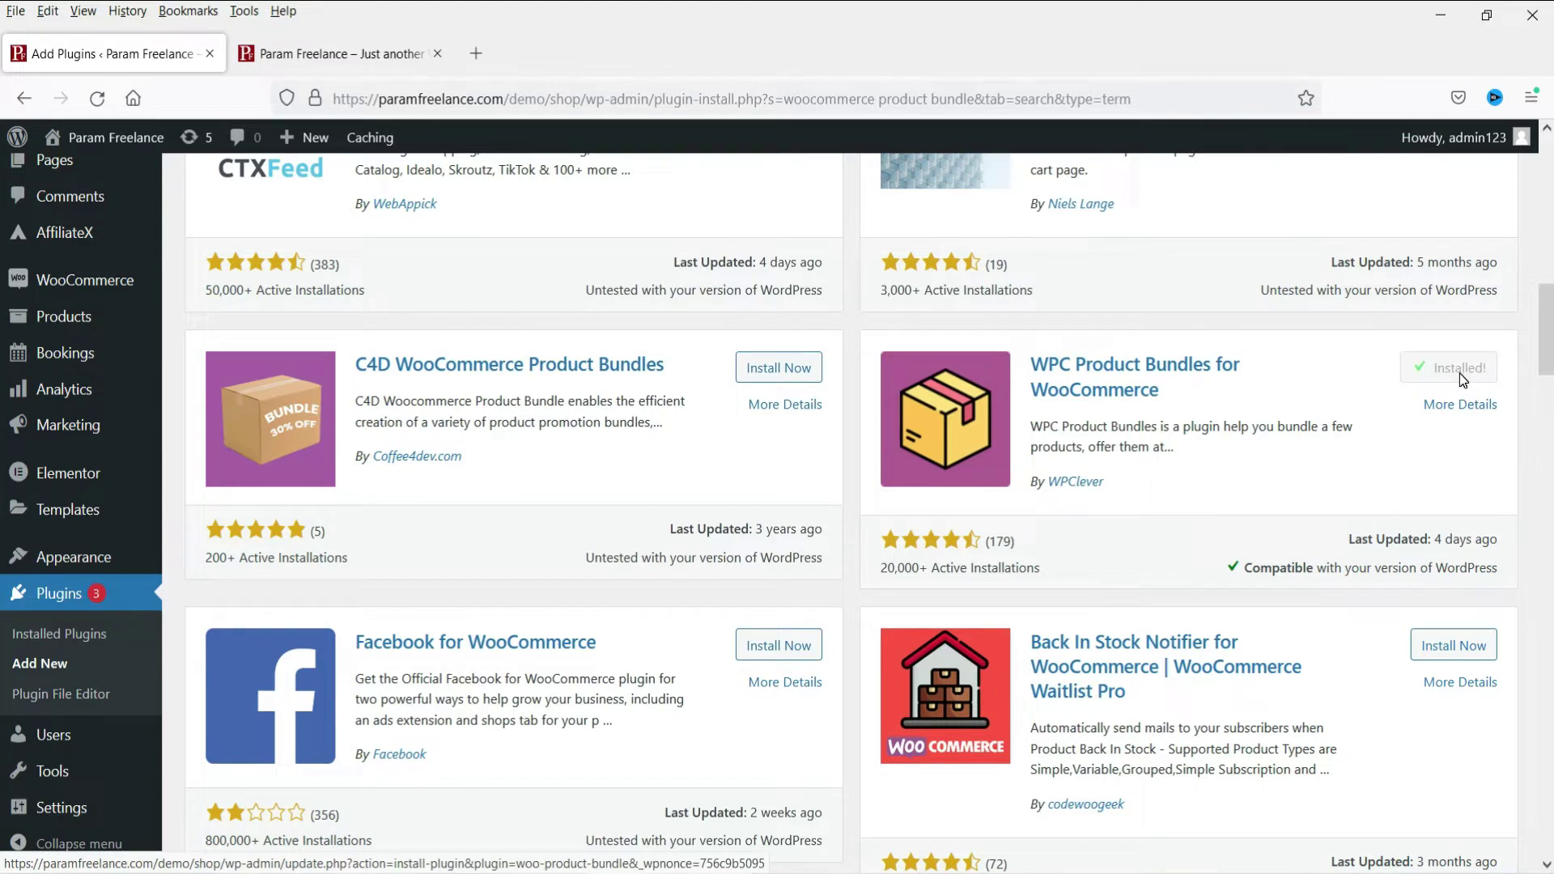
{"action": "left_click", "coordinate": [1461, 380]}
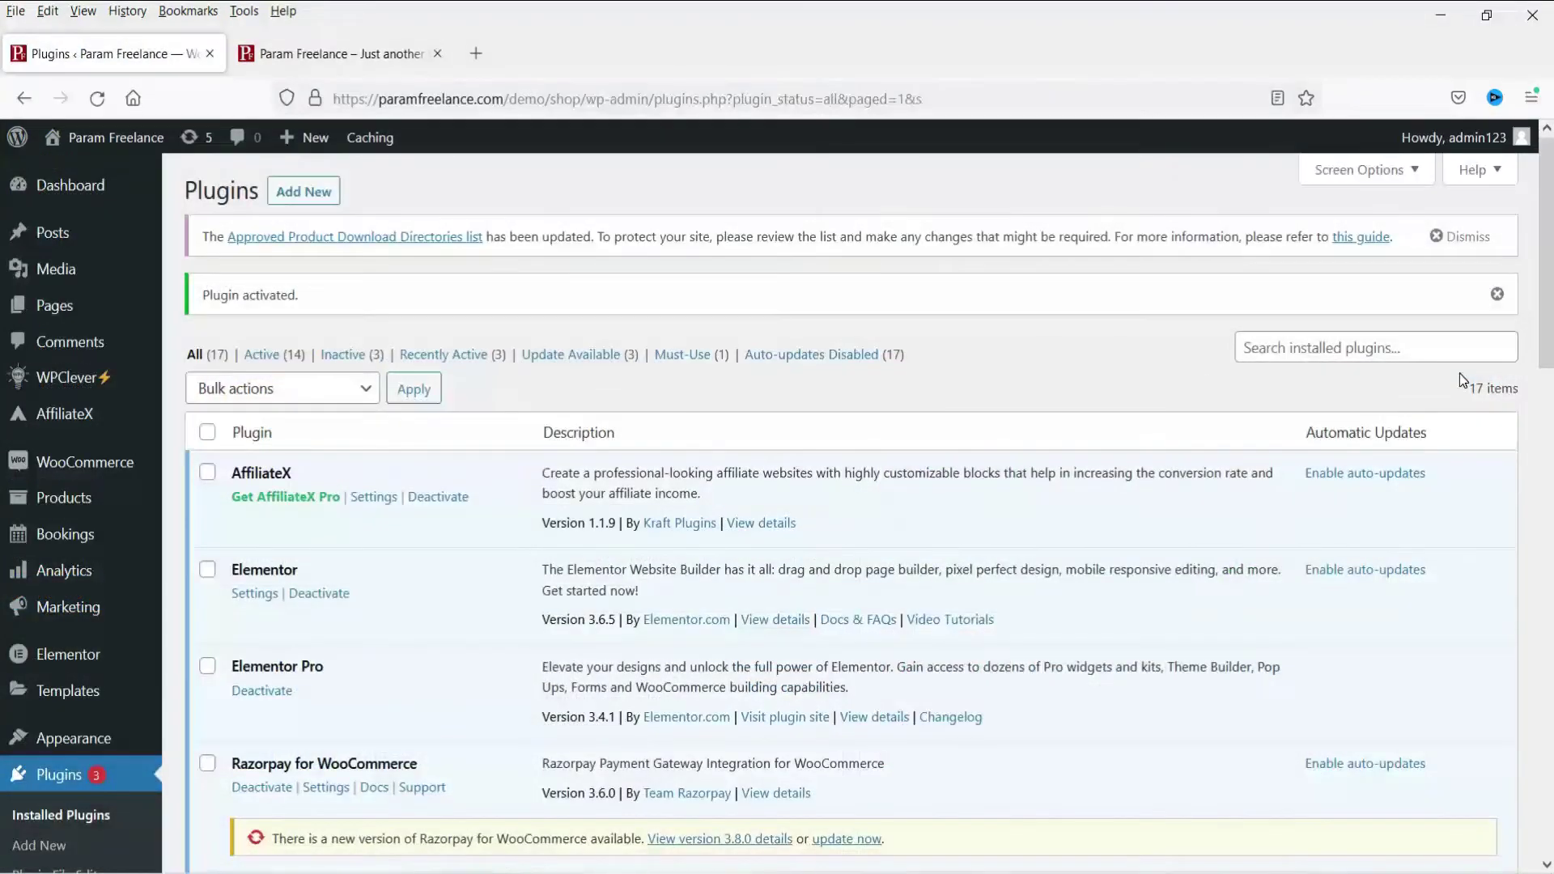
Open the WPClever Product Bundles settings and review the general and bundled products options
{"action": "mouse_move", "coordinate": [65, 377]}
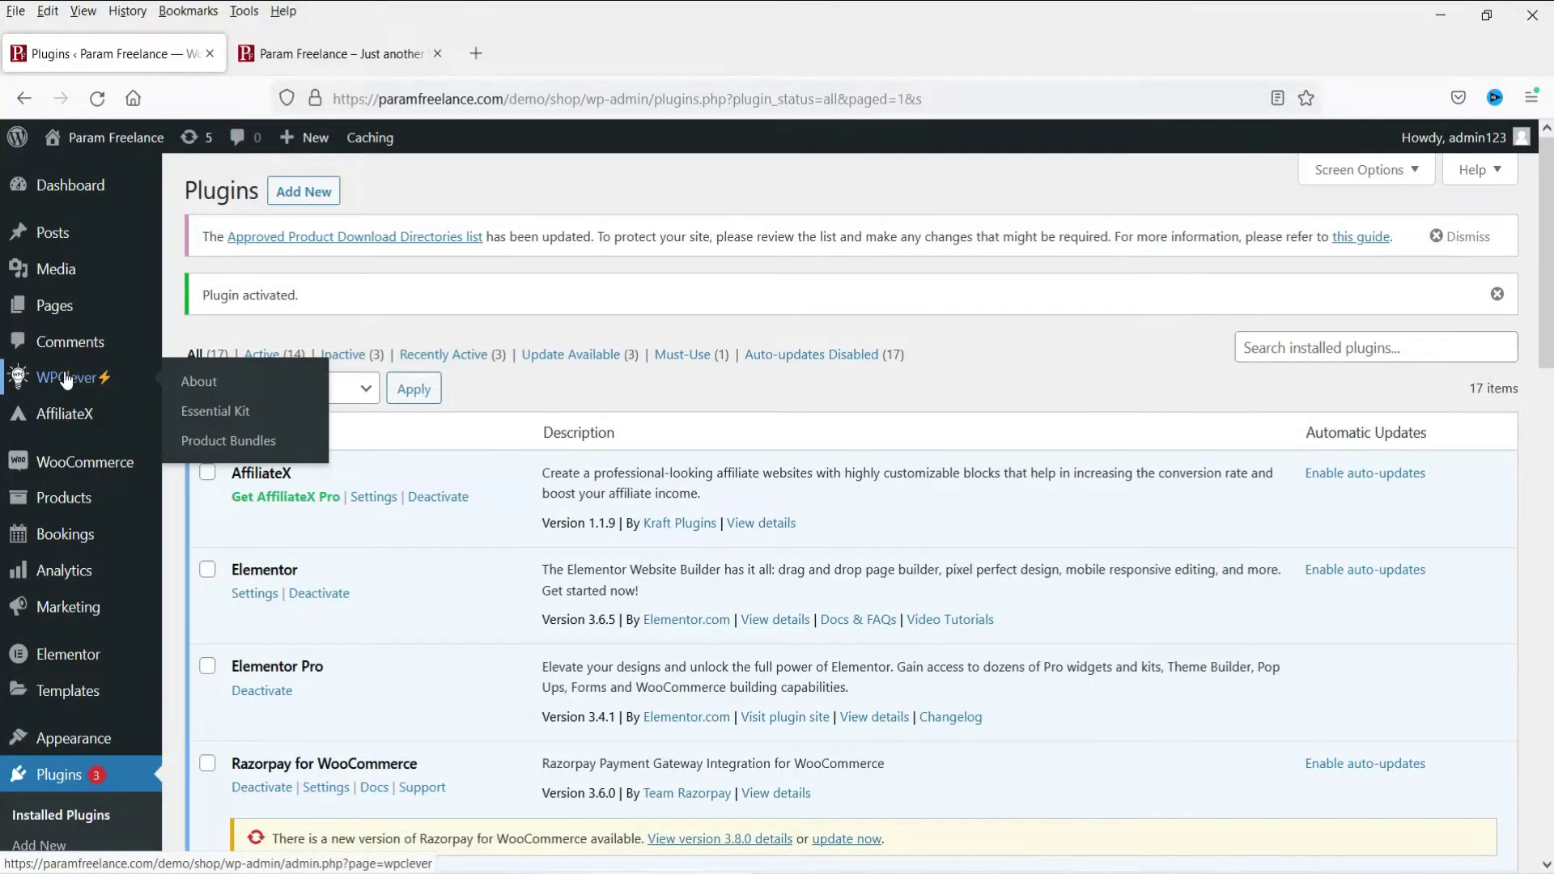
{"action": "left_click", "coordinate": [233, 444]}
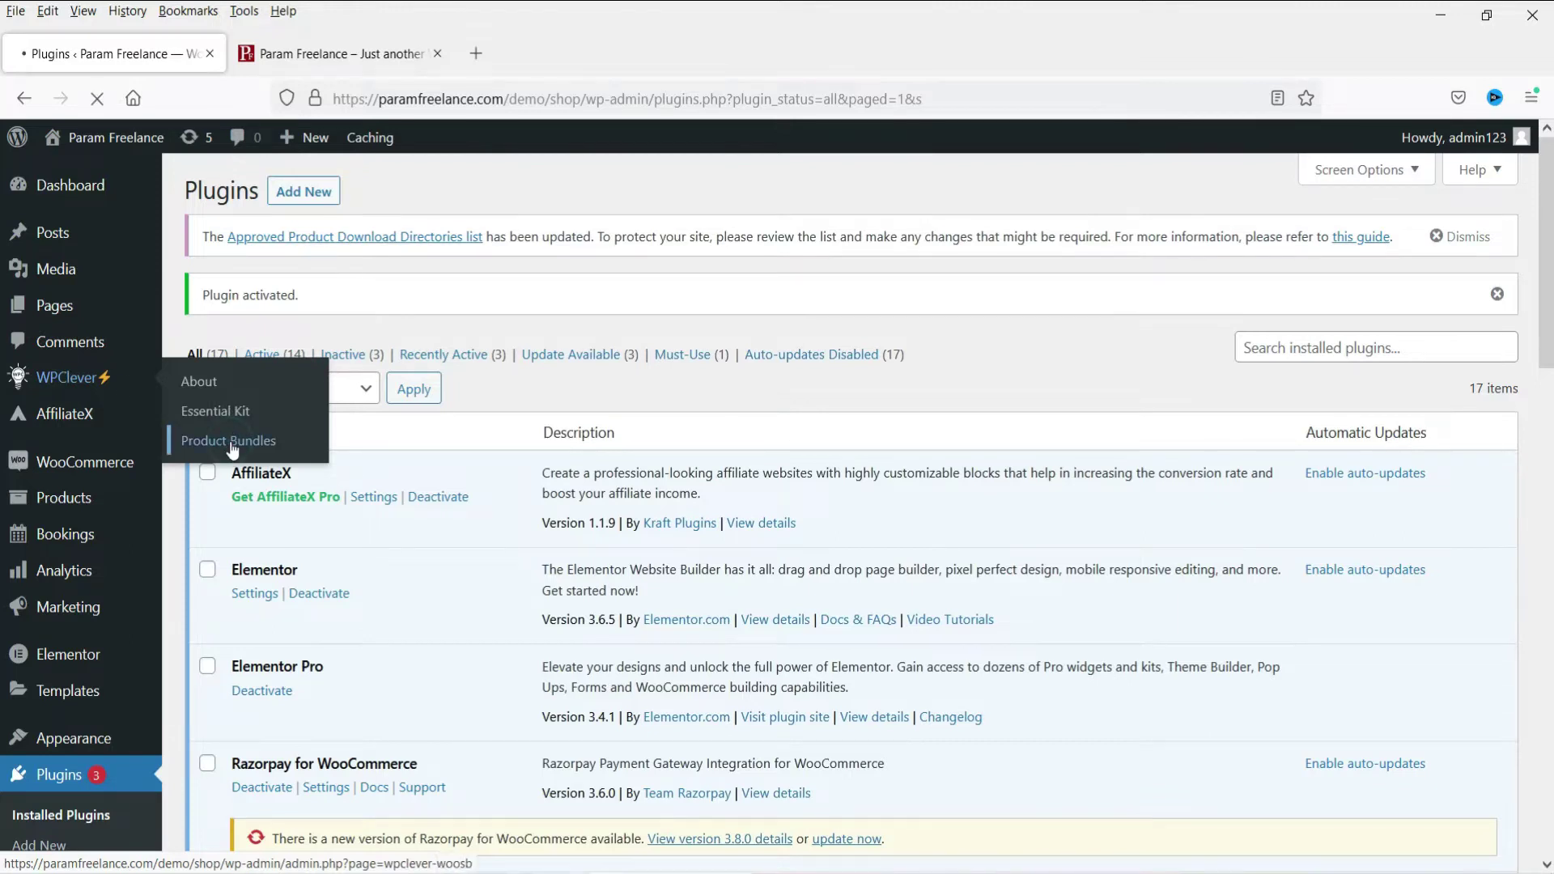
{"action": "scroll", "coordinate": [696, 411], "scroll_direction": "down", "scroll_amount": 3}
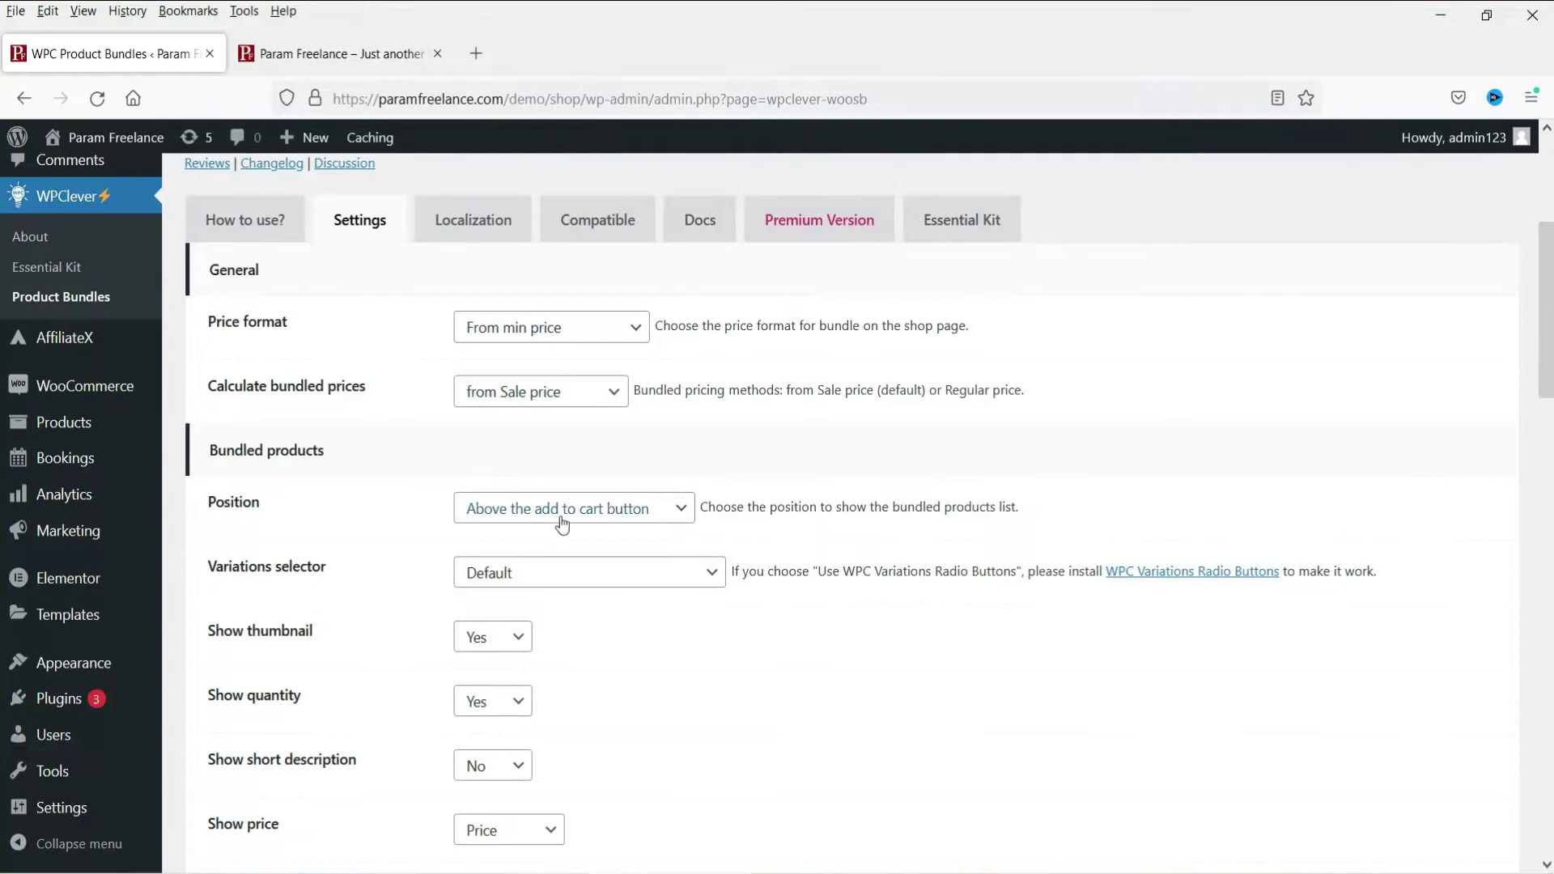
{"action": "scroll", "coordinate": [555, 518], "scroll_direction": "down", "scroll_amount": 6}
{"action": "scroll", "coordinate": [599, 530], "scroll_direction": "up", "scroll_amount": 7}
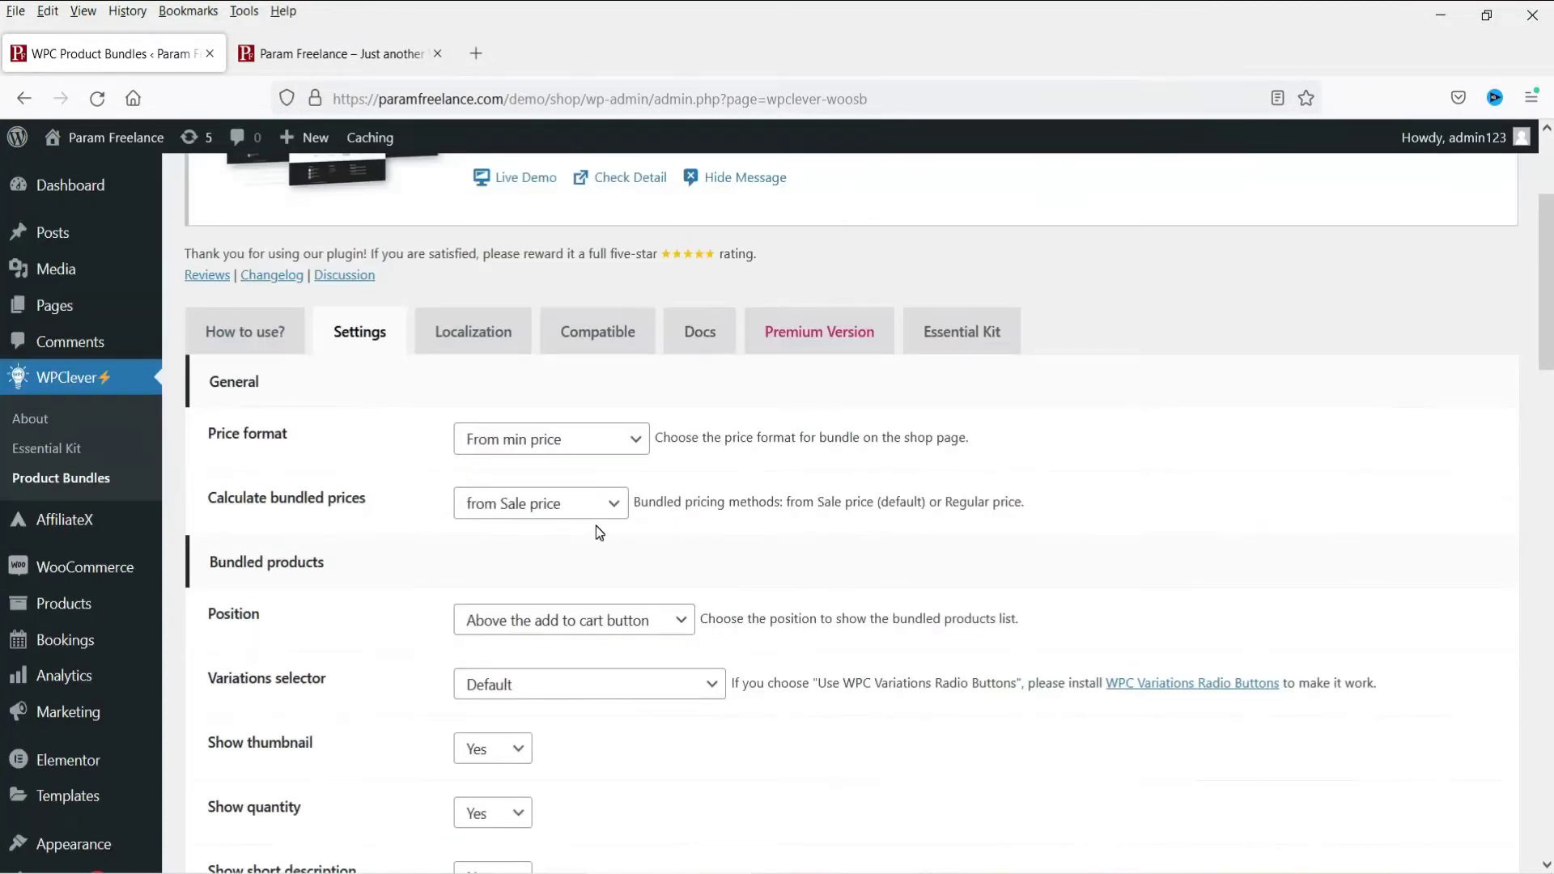
{"action": "mouse_move", "coordinate": [22, 571]}
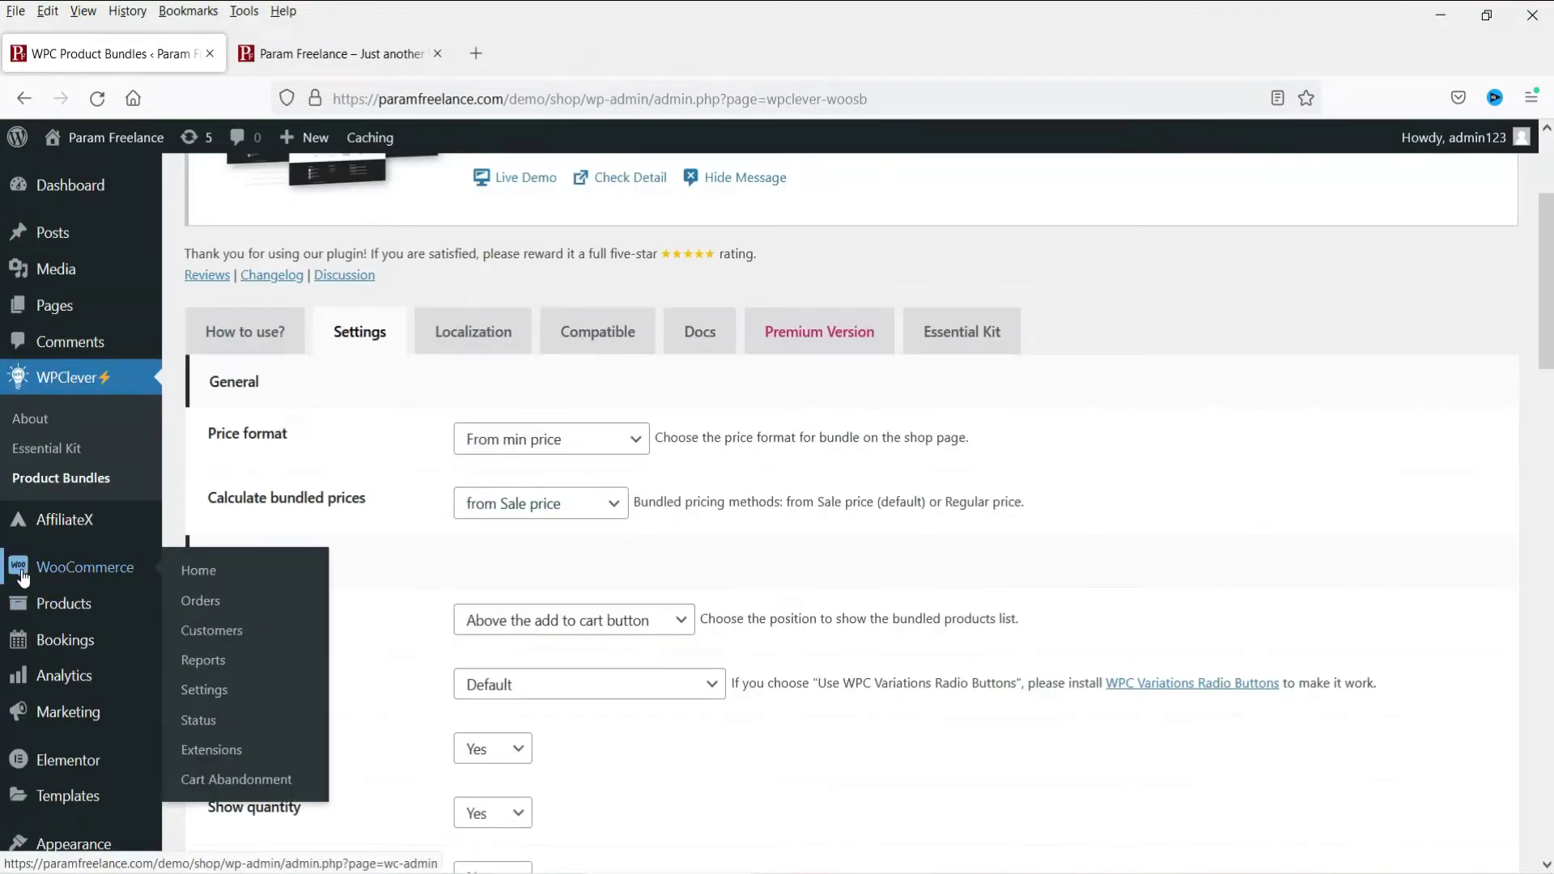
Open the shop's All Products page and look over the printed T-shirts and their prices
{"action": "left_click", "coordinate": [361, 42]}
{"action": "scroll", "coordinate": [1104, 327], "scroll_direction": "up", "scroll_amount": 10}
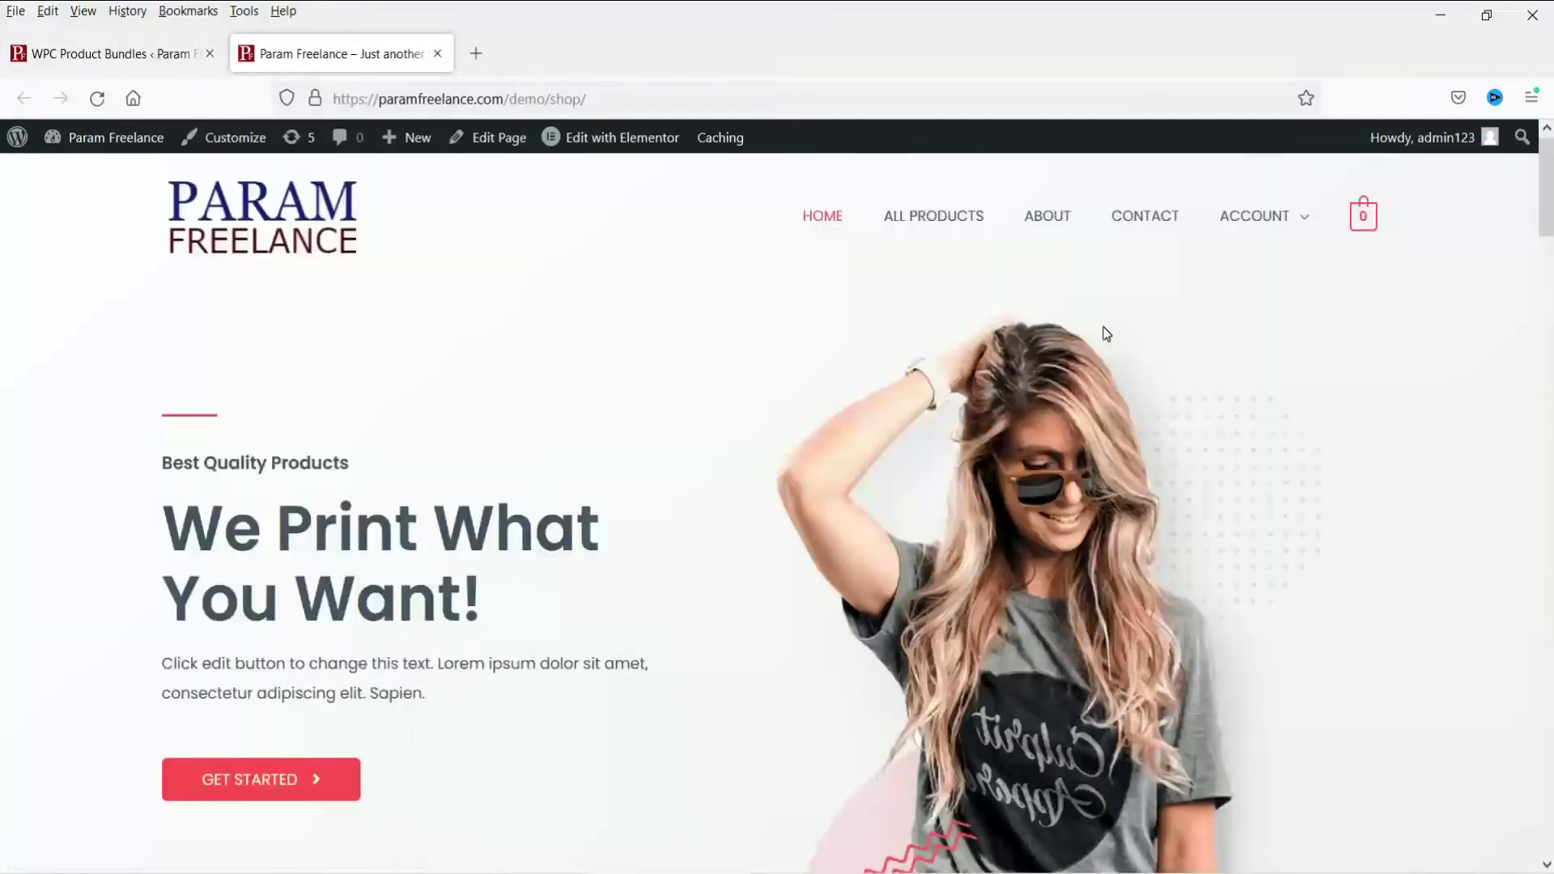
{"action": "left_click", "coordinate": [935, 220]}
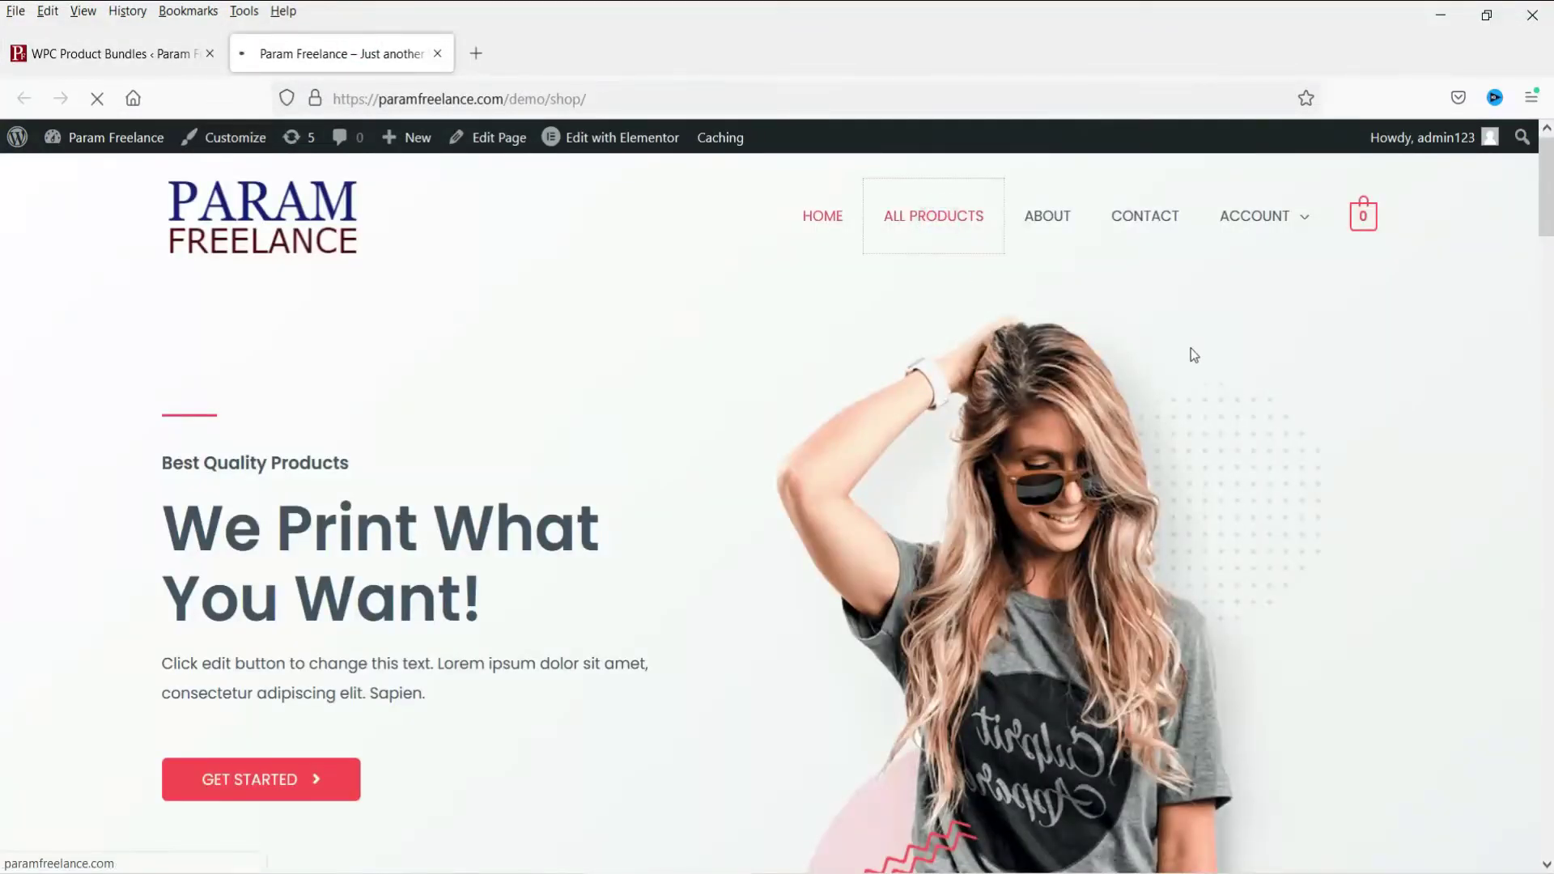
{"action": "scroll", "coordinate": [1191, 348], "scroll_direction": "down", "scroll_amount": 10}
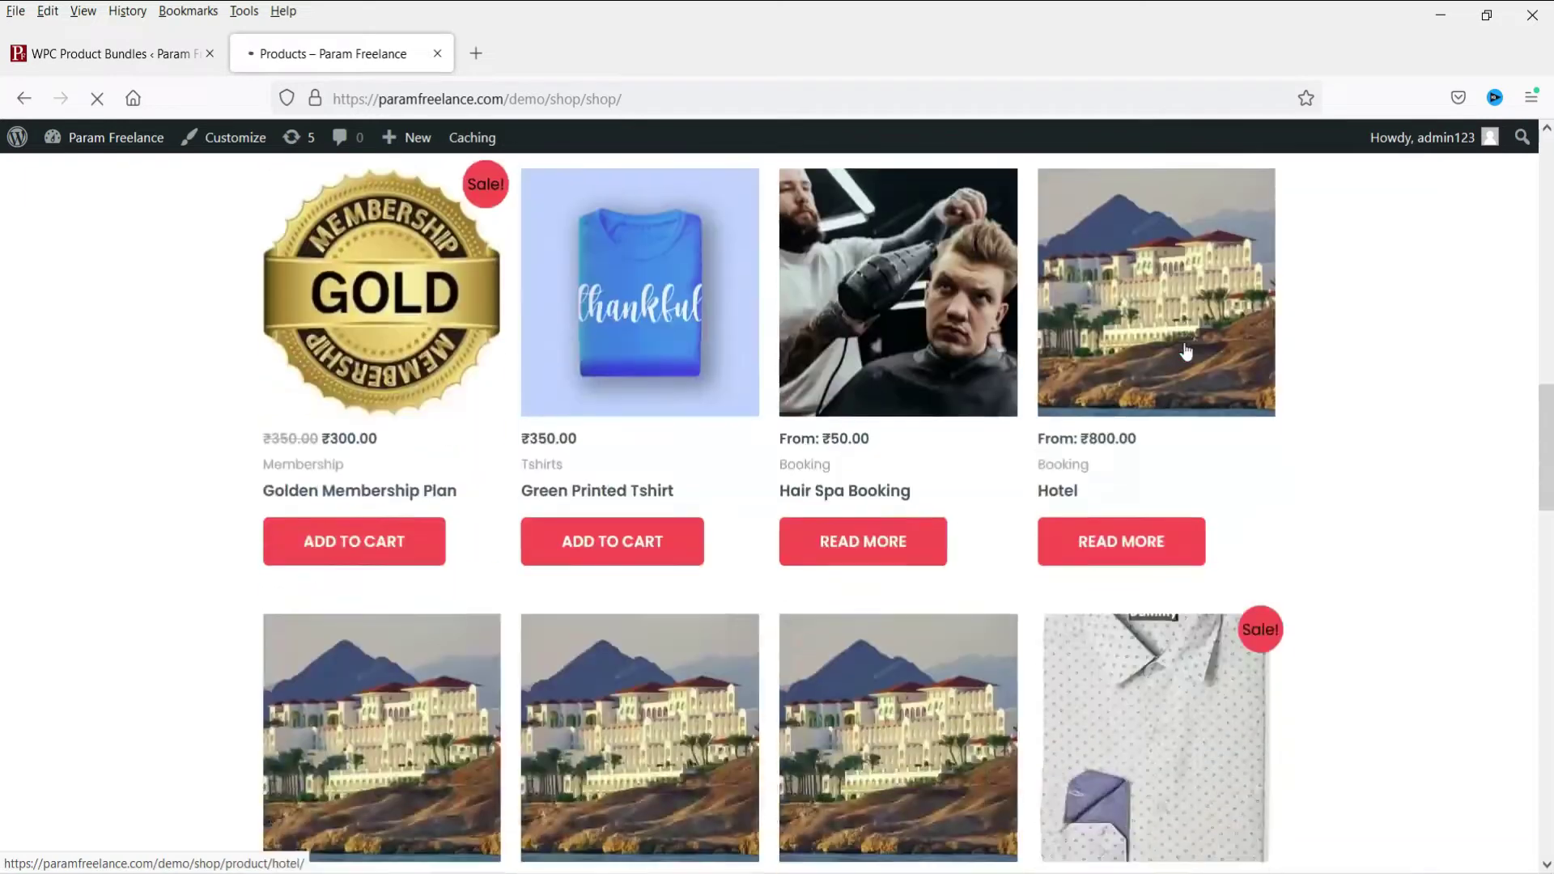
{"action": "scroll", "coordinate": [1401, 340], "scroll_direction": "down", "scroll_amount": 3}
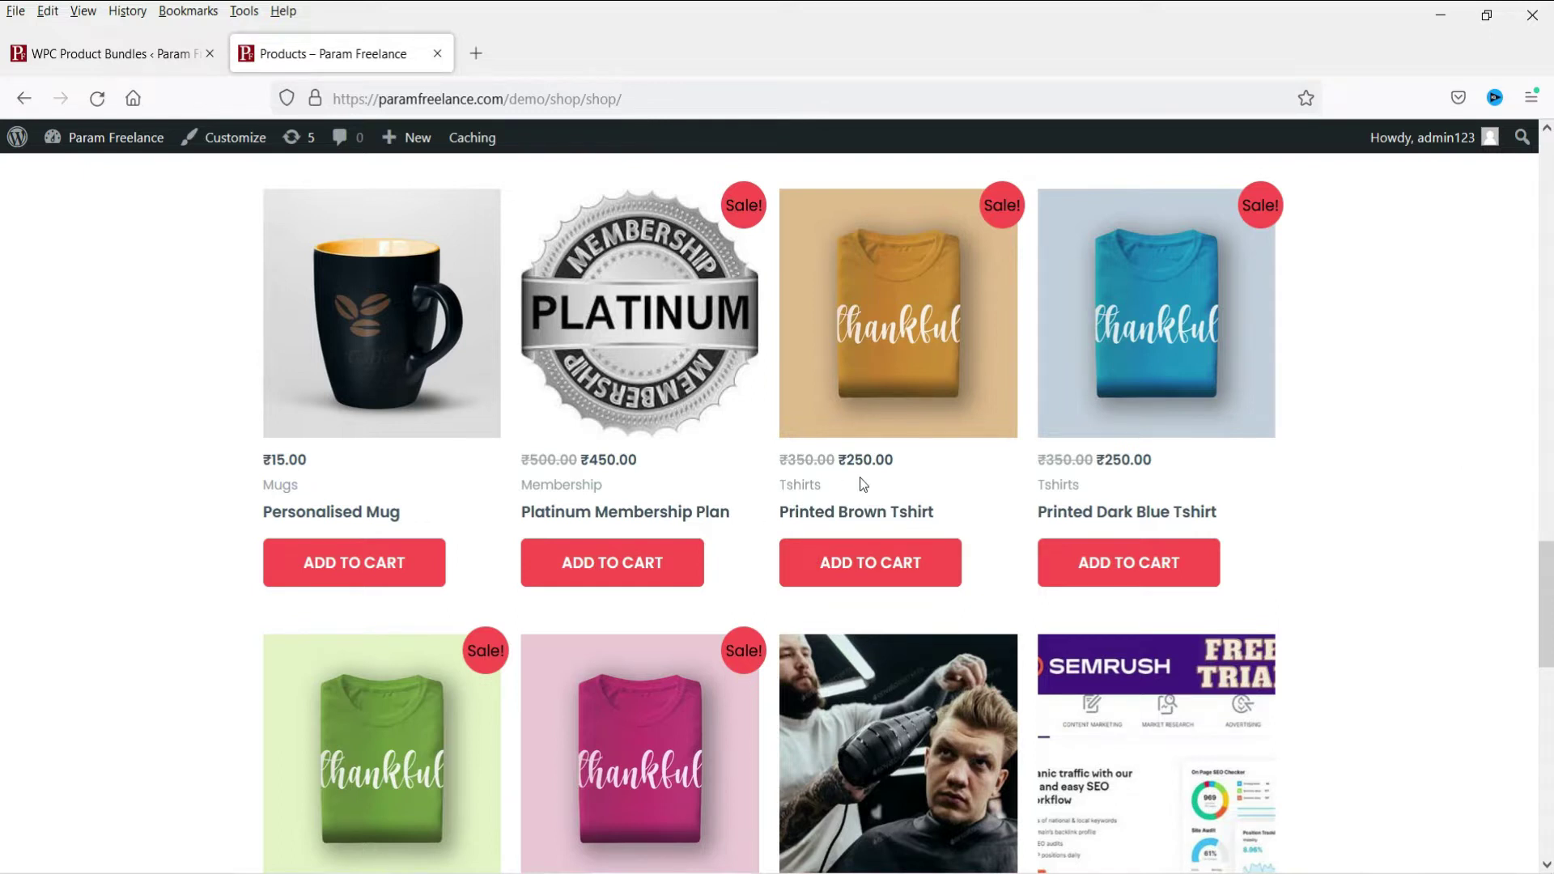
{"action": "left_click", "coordinate": [849, 457]}
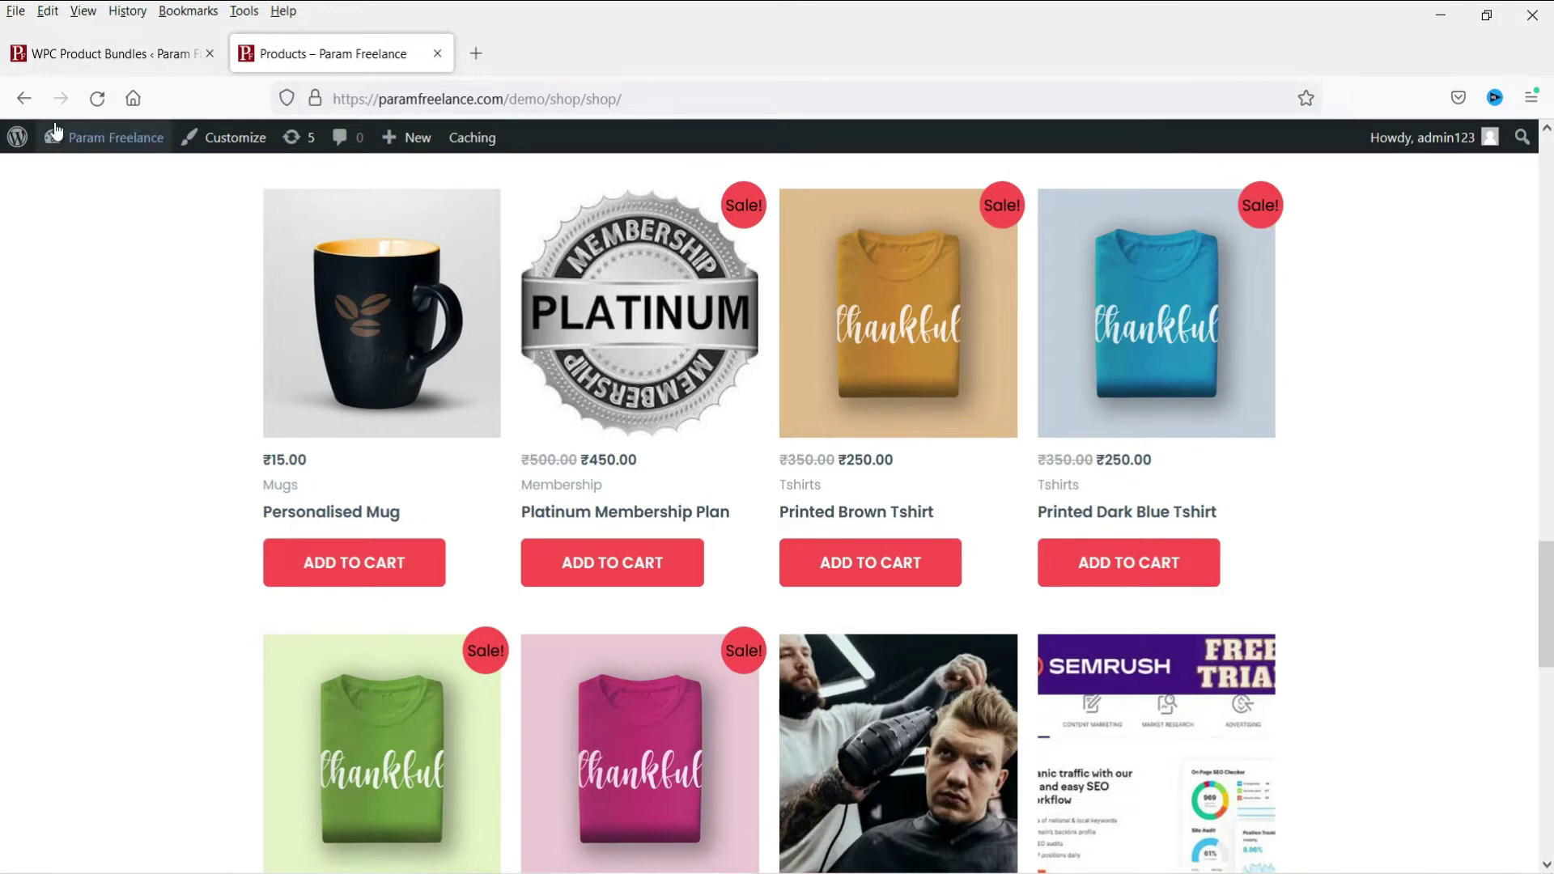
Create a new product in the shop admin and name it "4 T shirts Bundle"
{"action": "left_click", "coordinate": [77, 53]}
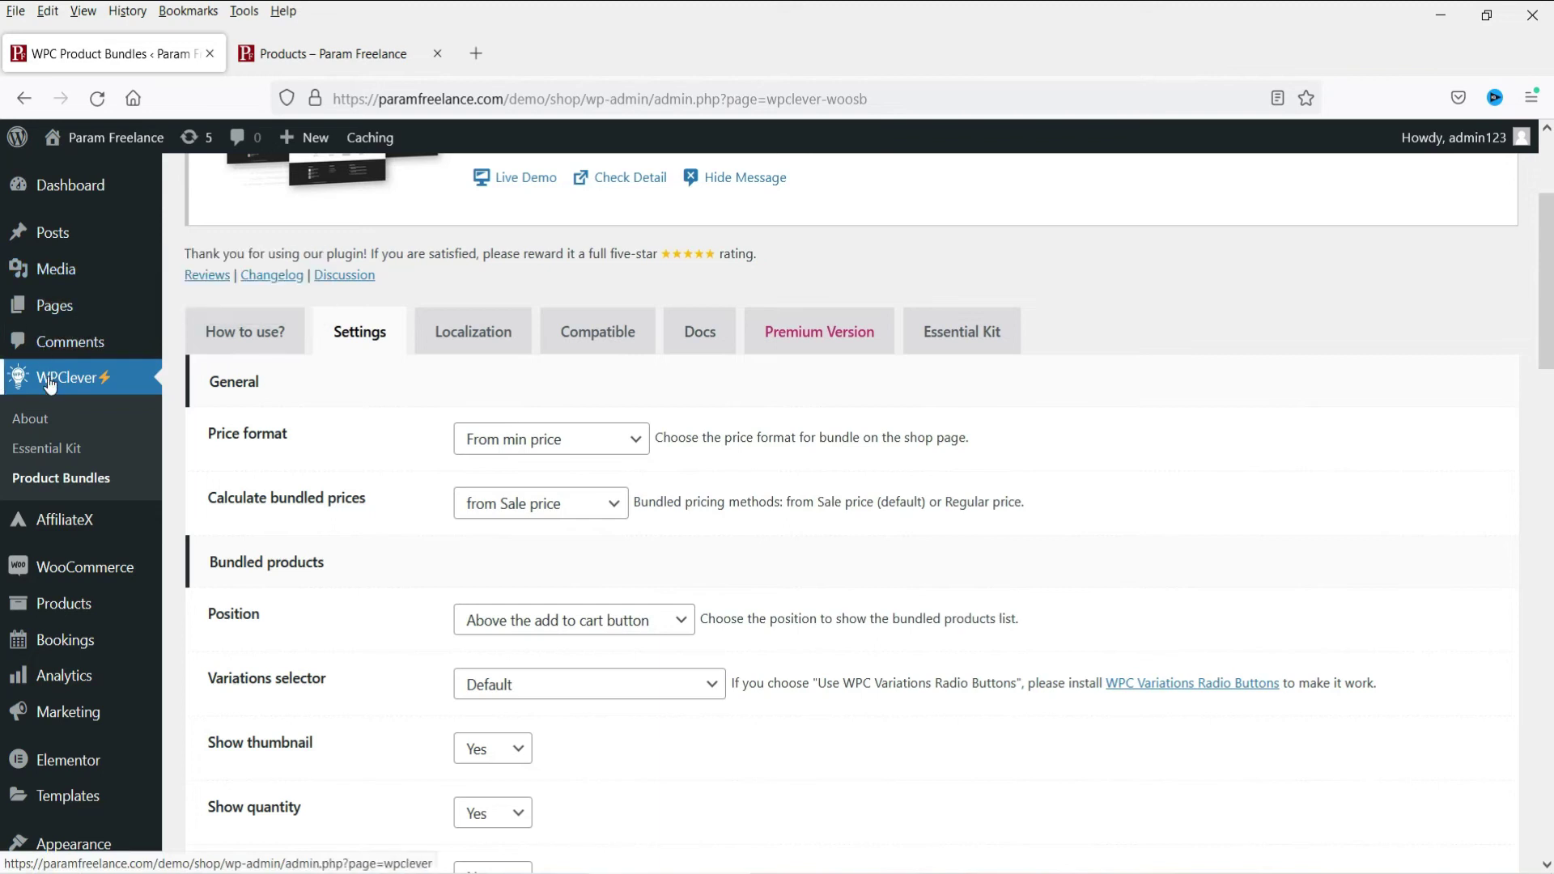
{"action": "mouse_move", "coordinate": [54, 576]}
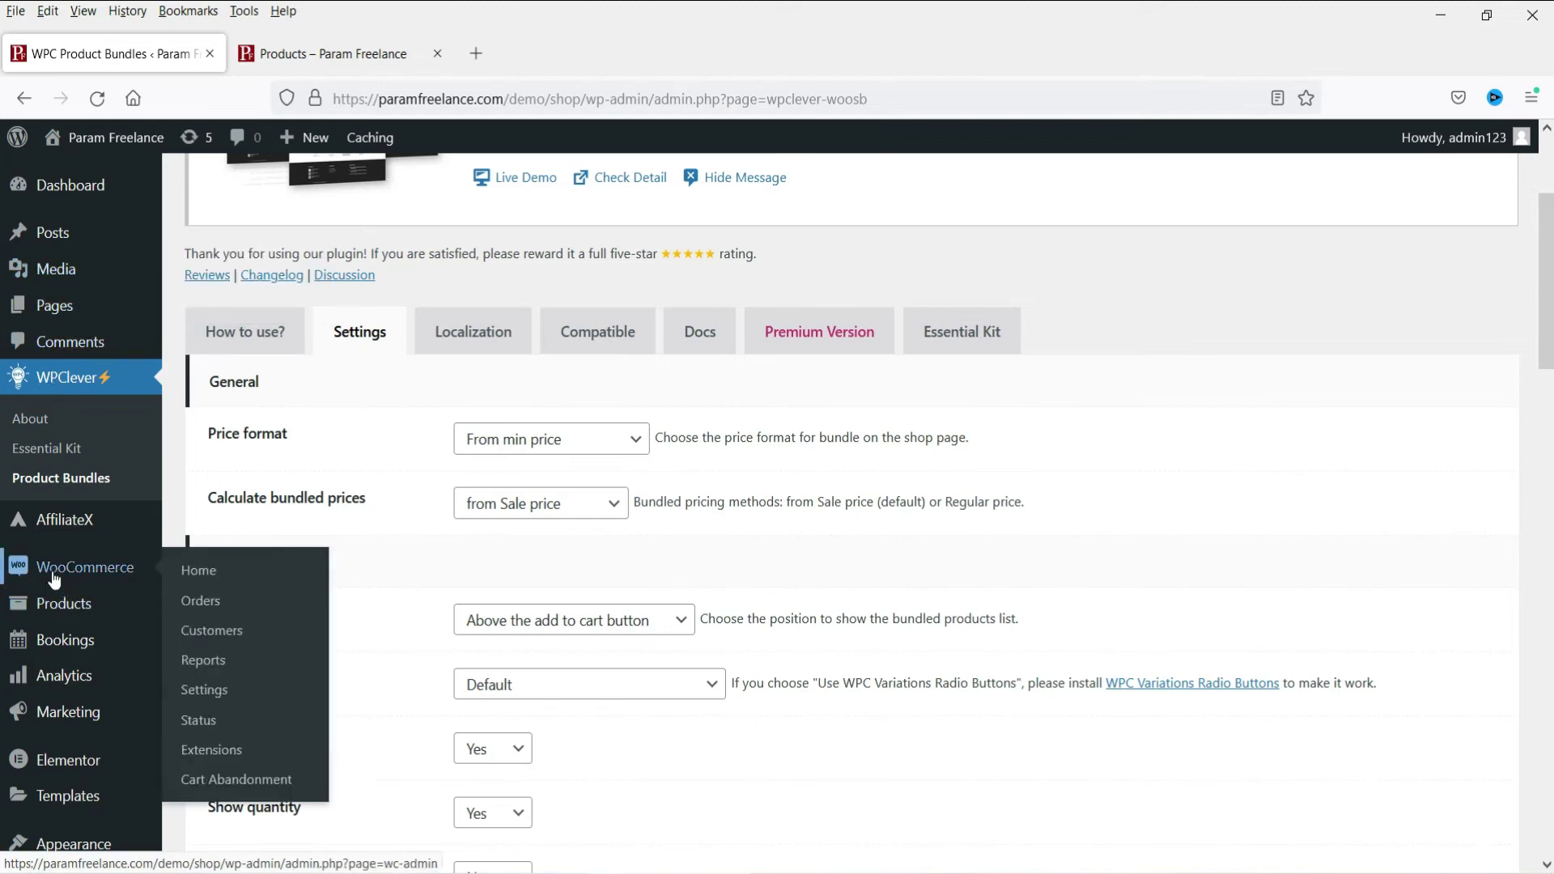
{"action": "scroll", "coordinate": [52, 599], "scroll_direction": "up", "scroll_amount": 3}
{"action": "mouse_move", "coordinate": [61, 607]}
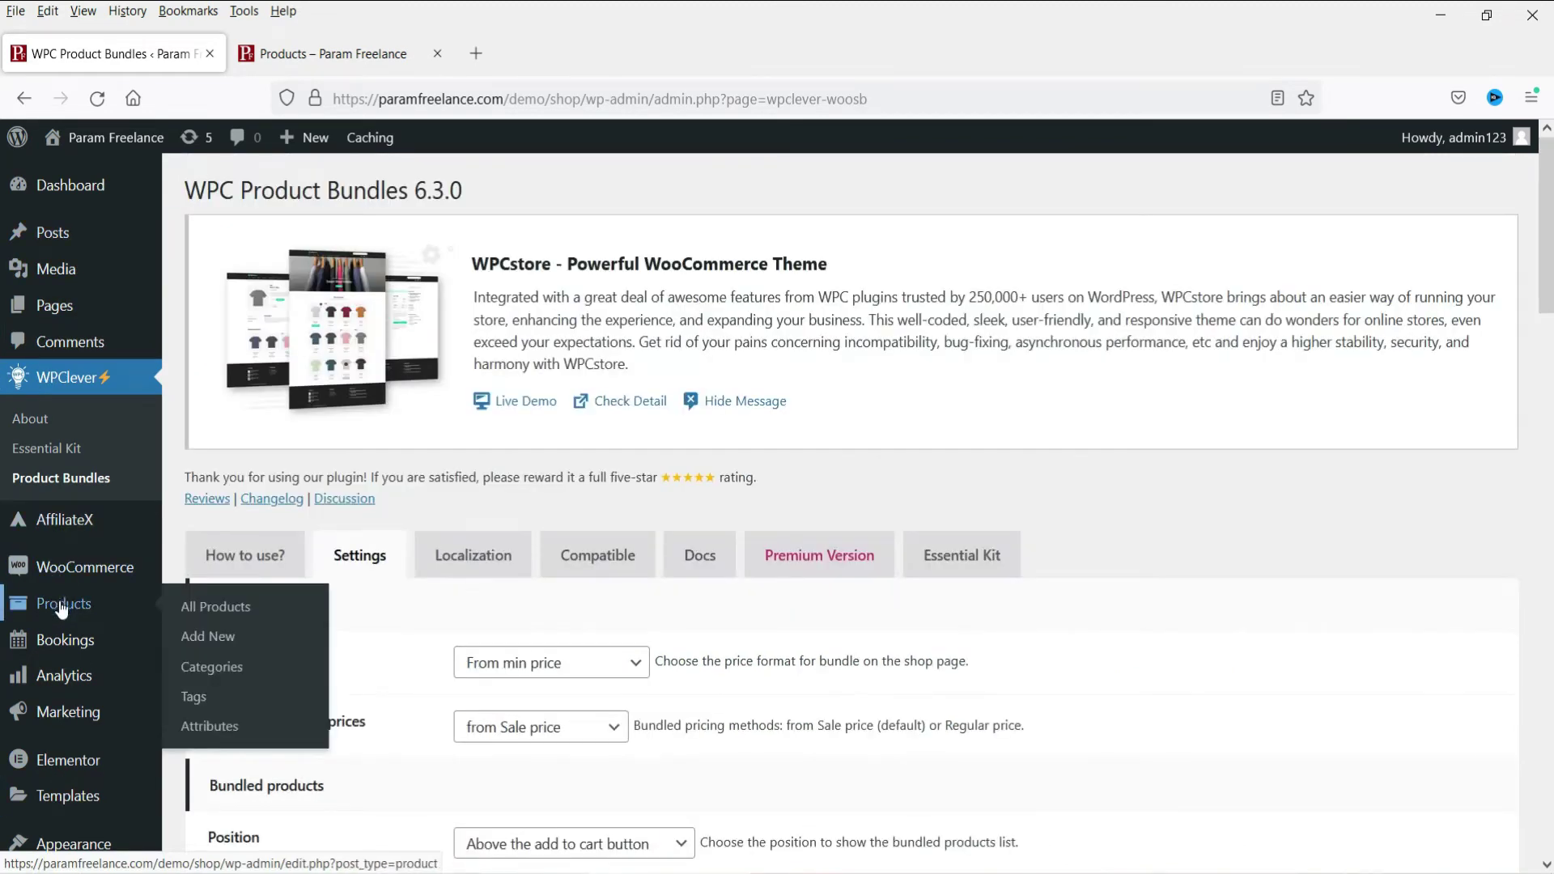
{"action": "left_click", "coordinate": [208, 636]}
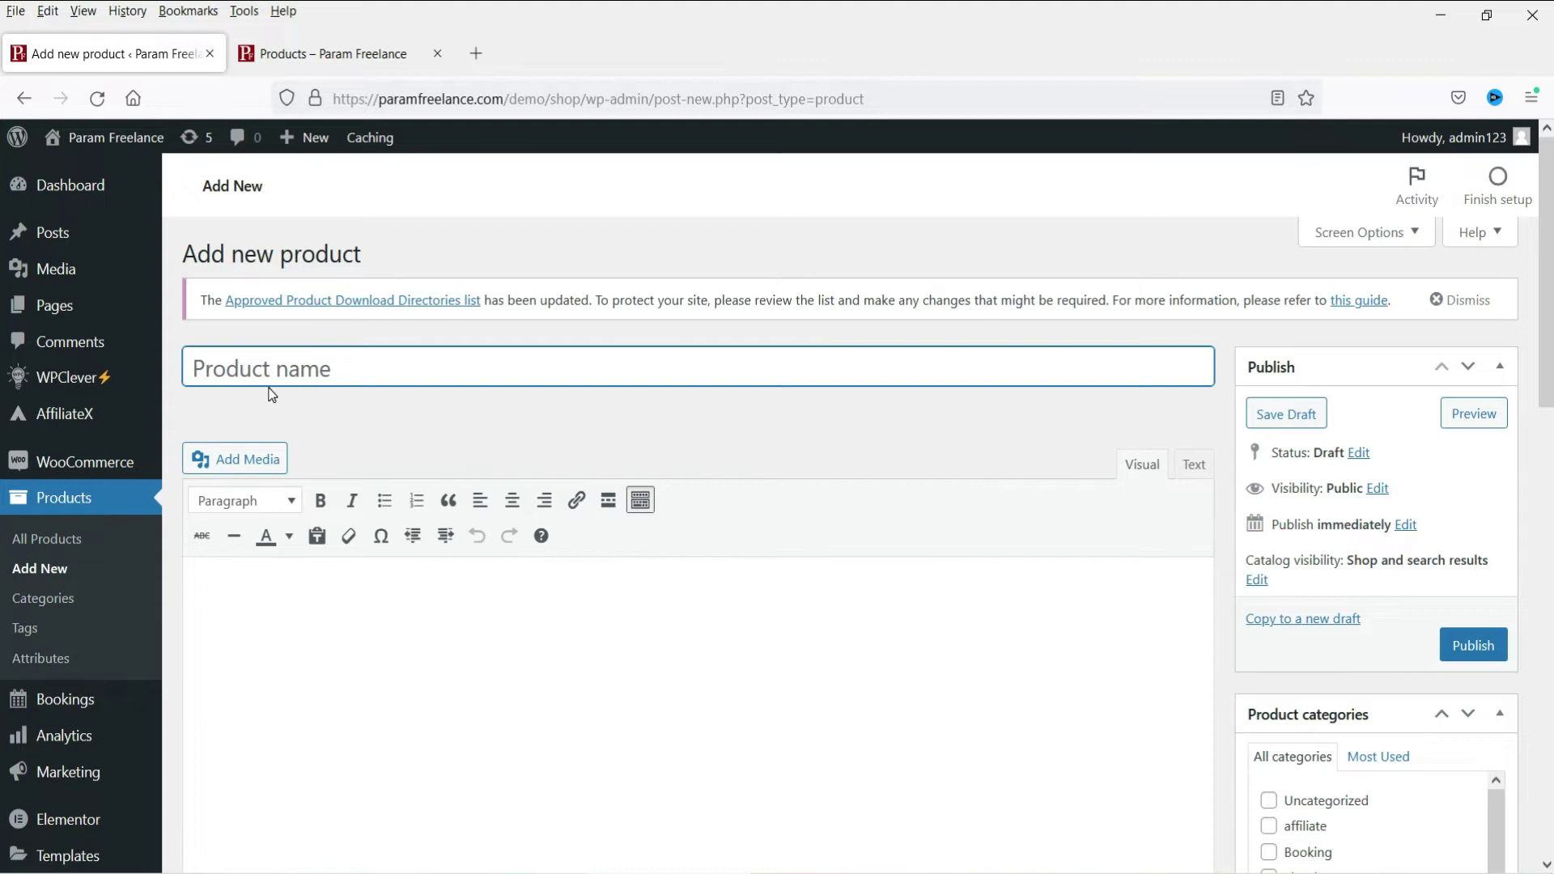
{"action": "type", "text": "T shirt Bundle"}
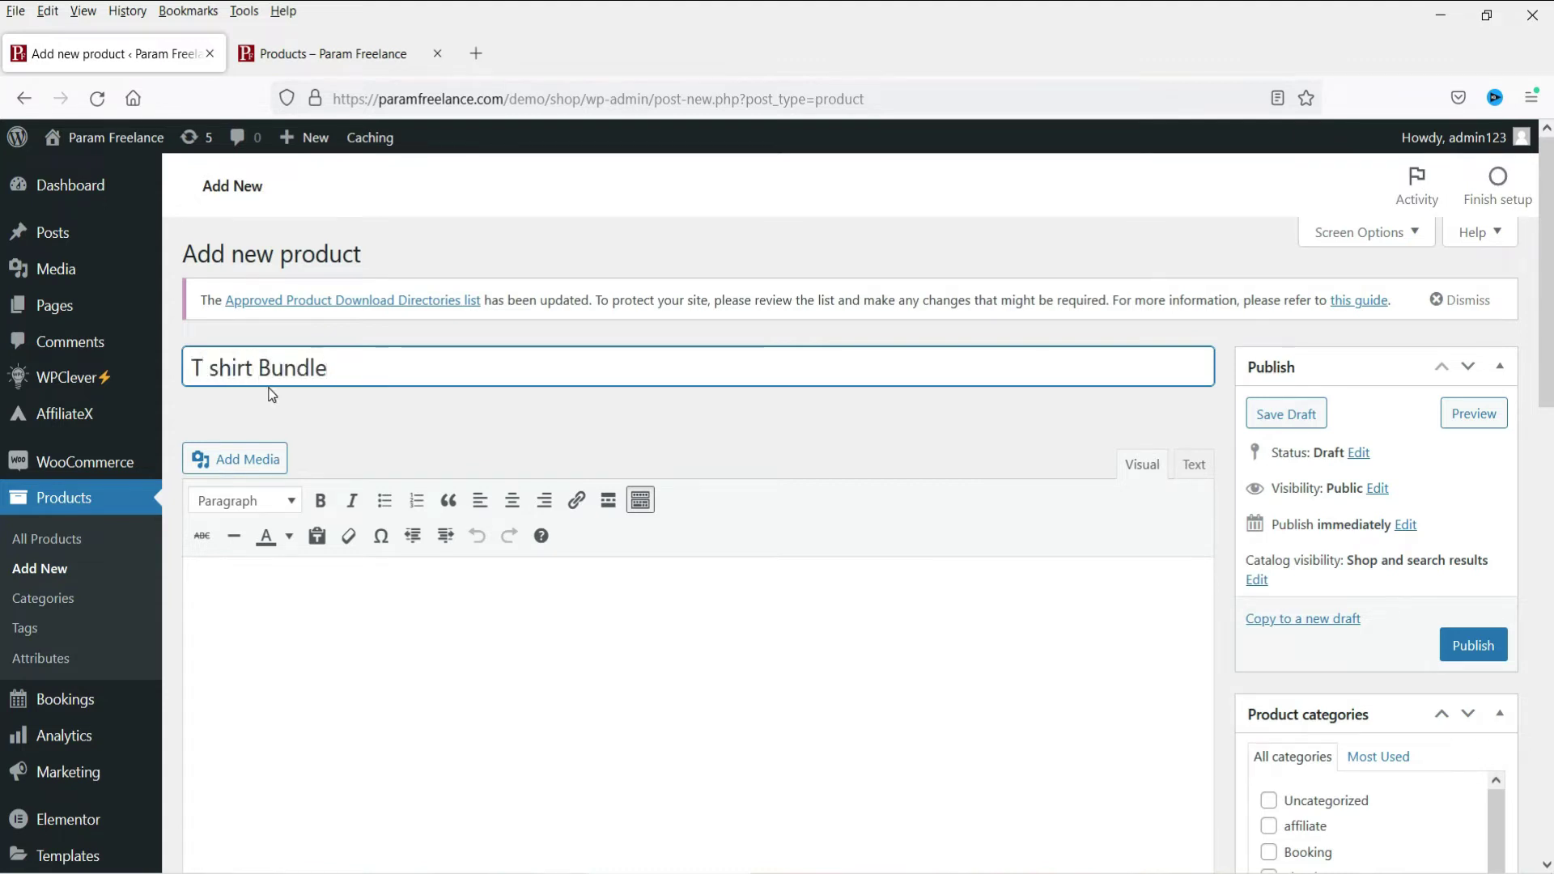
{"action": "left_click", "coordinate": [196, 365]}
{"action": "type", "text": "4"}
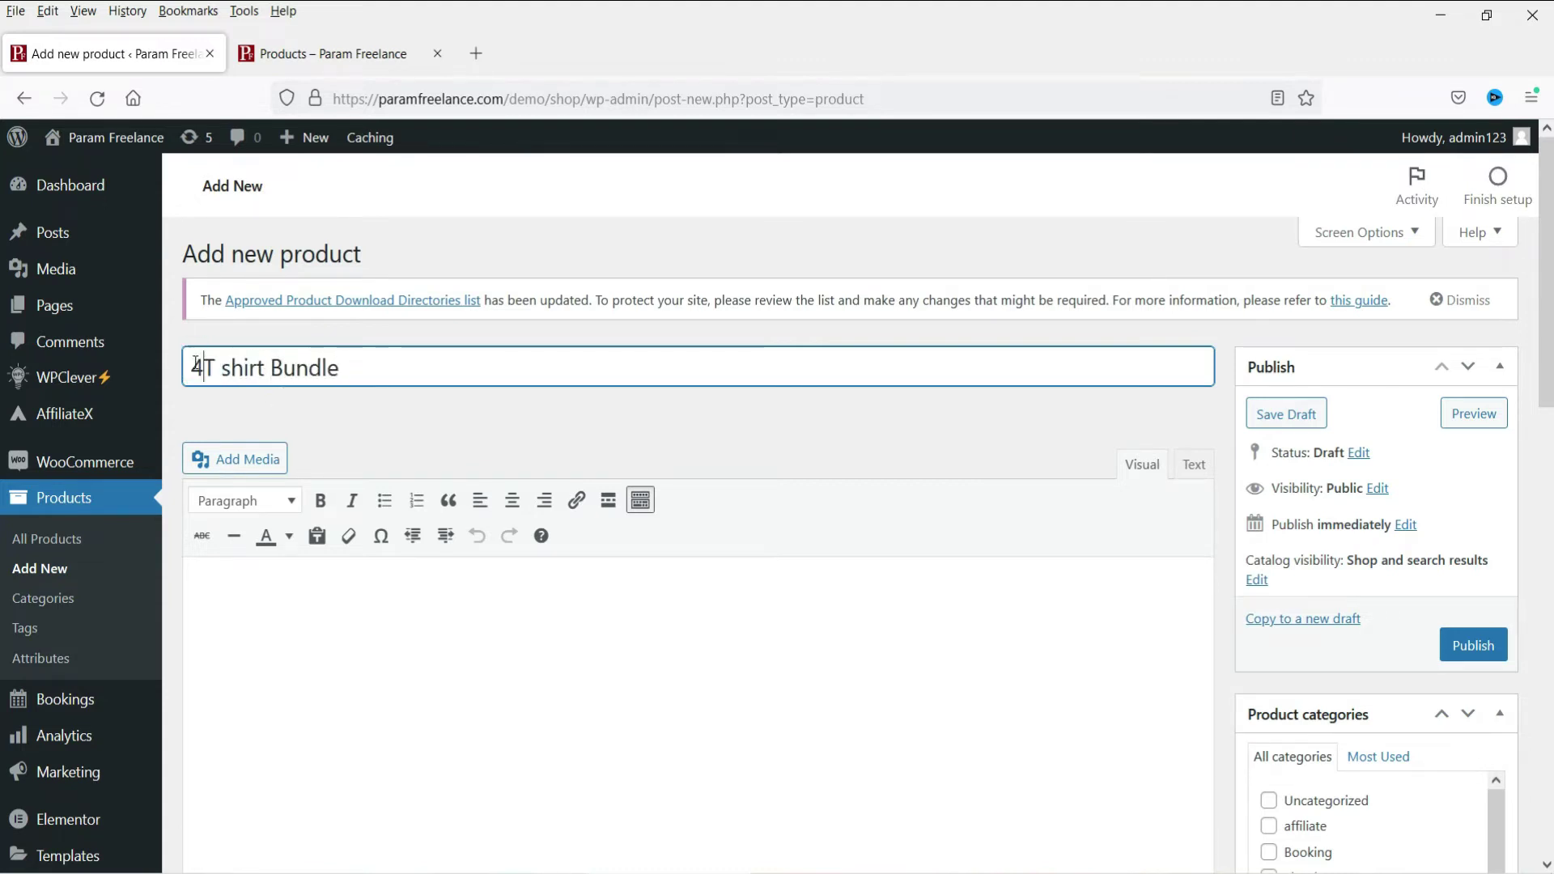
{"action": "left_click", "coordinate": [271, 368]}
{"action": "type", "text": "s"}
{"action": "left_click", "coordinate": [477, 361]}
Assign the product to the Tshirts category and set its product type to Smart bundle
{"action": "scroll", "coordinate": [1174, 478], "scroll_direction": "down", "scroll_amount": 5}
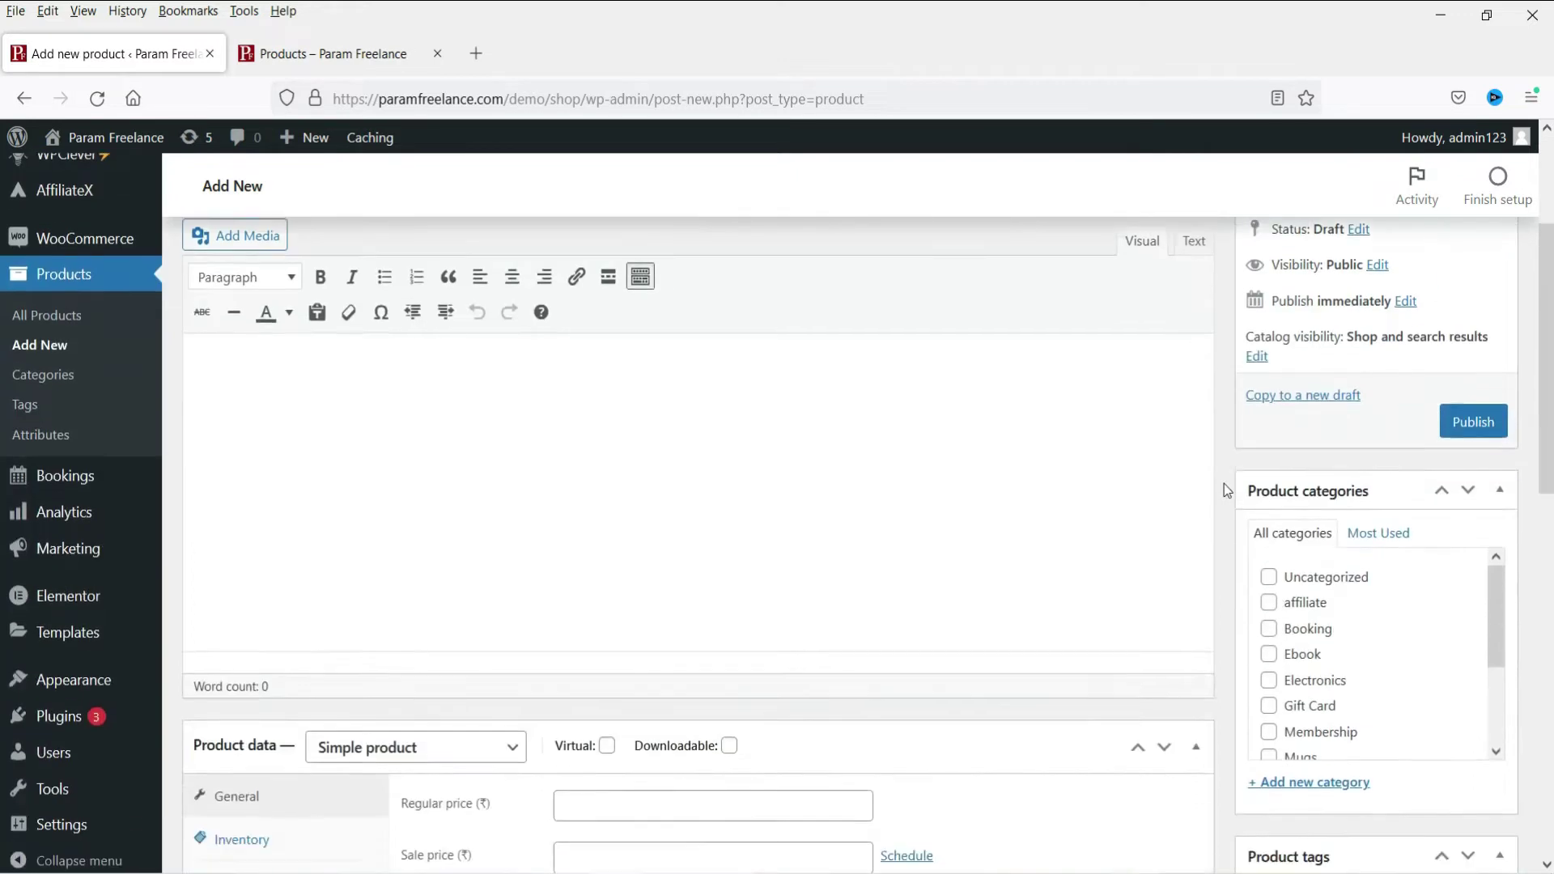
{"action": "scroll", "coordinate": [1358, 486], "scroll_direction": "down", "scroll_amount": 2}
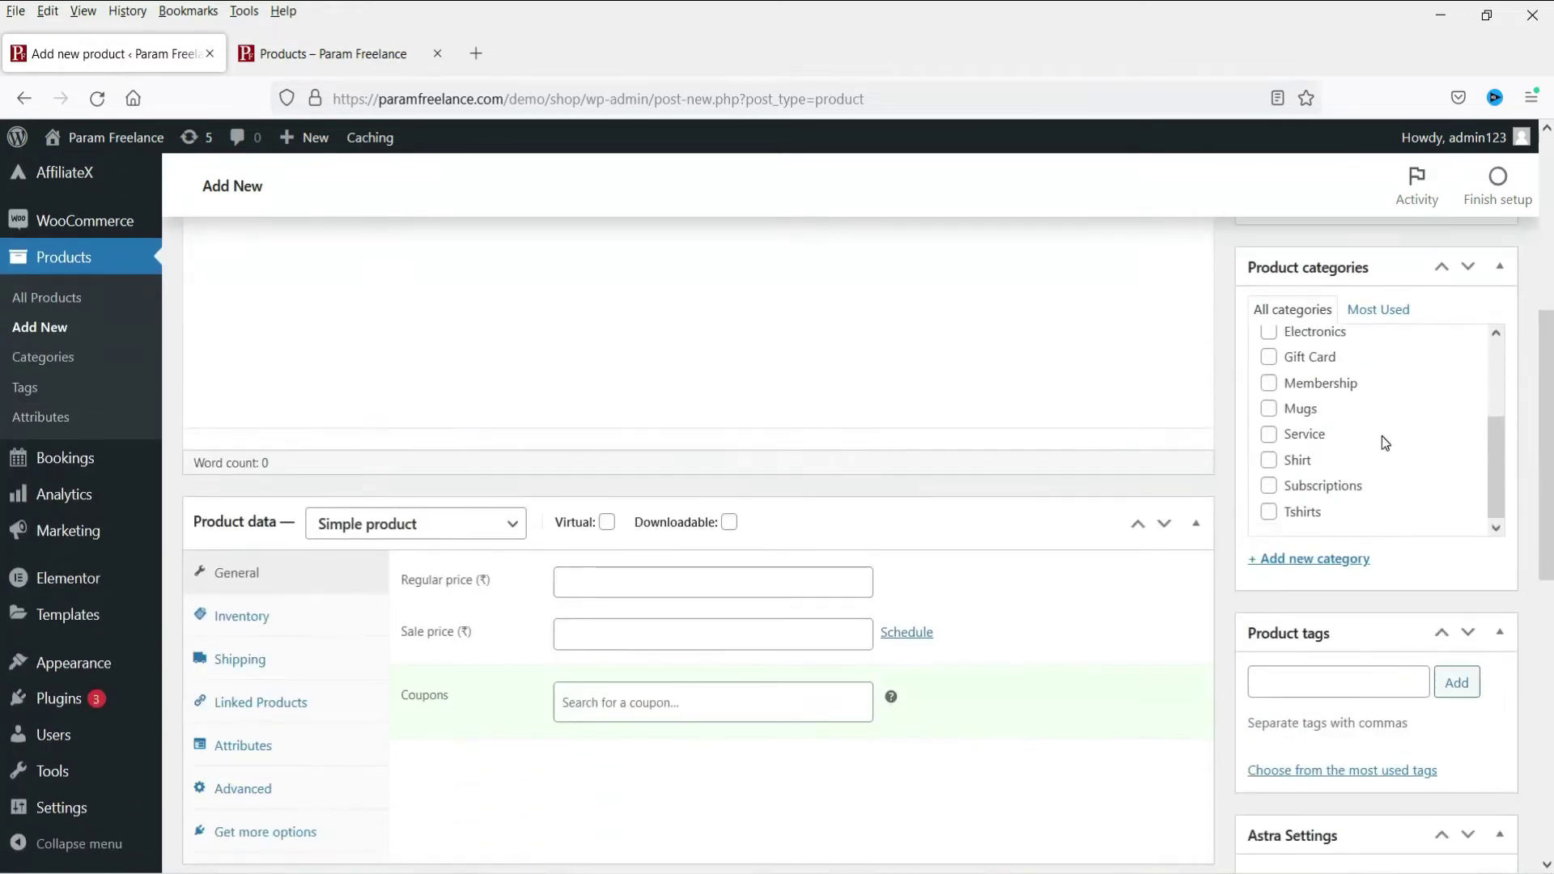
{"action": "left_click", "coordinate": [1268, 512]}
{"action": "scroll", "coordinate": [681, 435], "scroll_direction": "down", "scroll_amount": 4}
{"action": "scroll", "coordinate": [492, 430], "scroll_direction": "up", "scroll_amount": 3}
{"action": "left_click", "coordinate": [456, 421]}
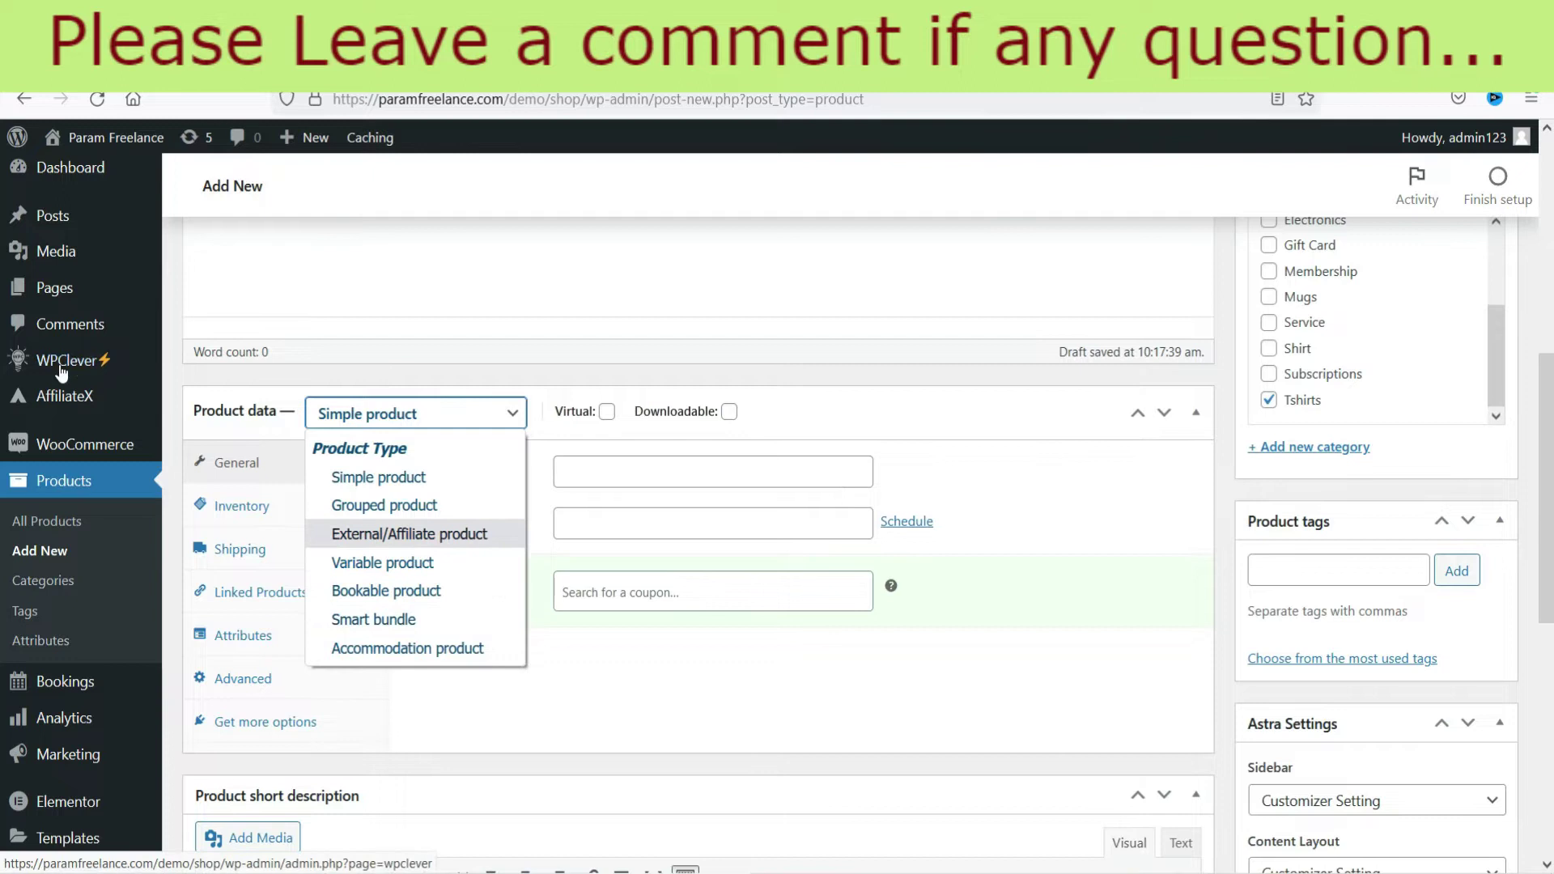
{"action": "left_click", "coordinate": [372, 620]}
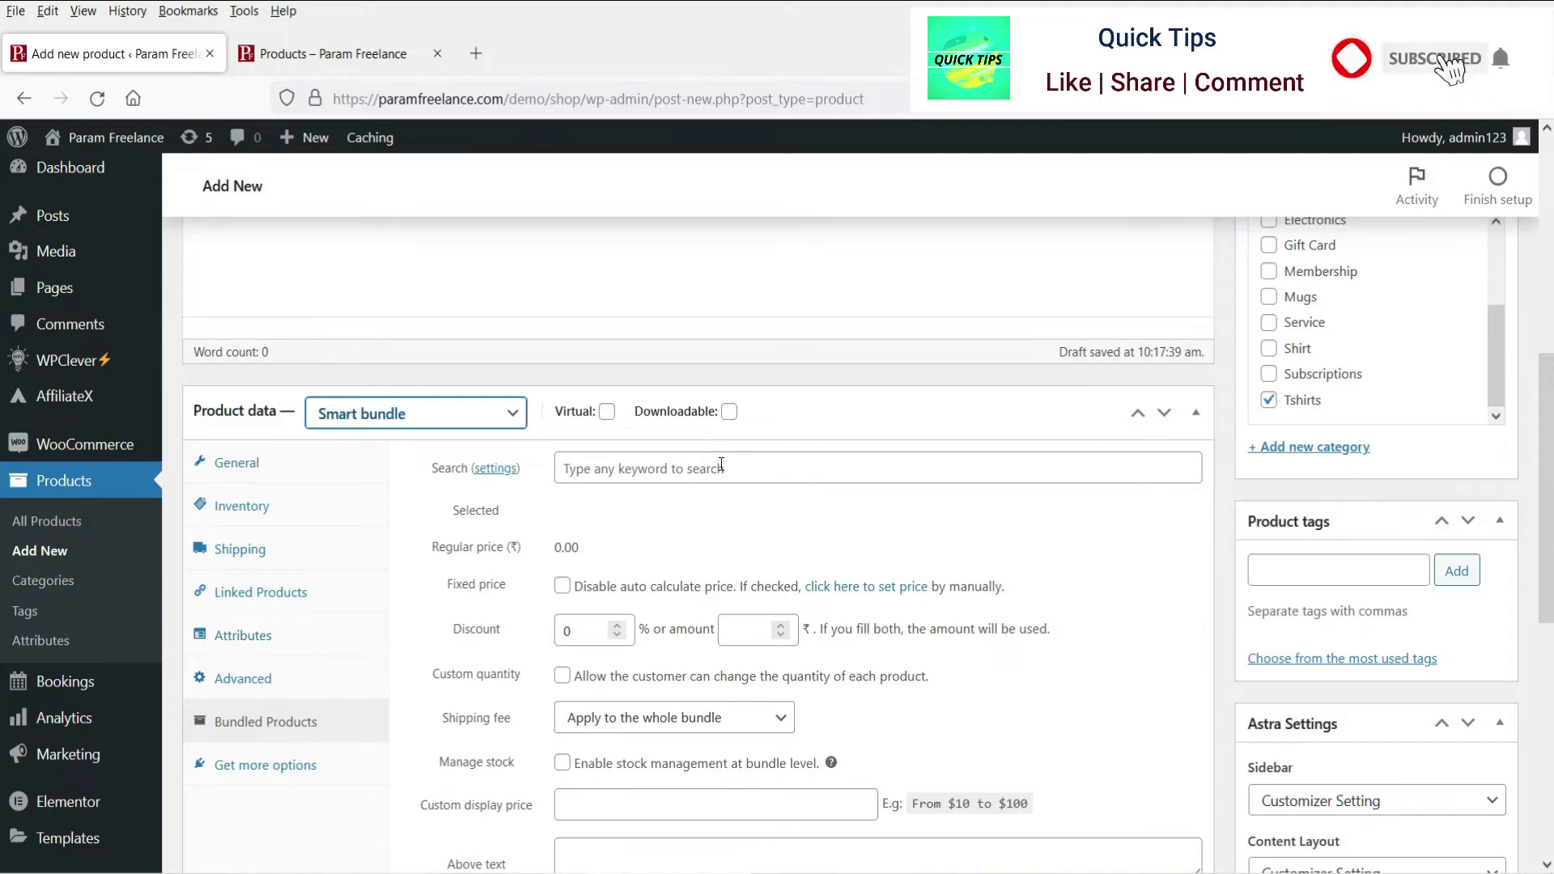
Search the bundled products for "tshirt" and add Printed Brown Tshirt to the bundle
{"action": "left_click", "coordinate": [324, 54]}
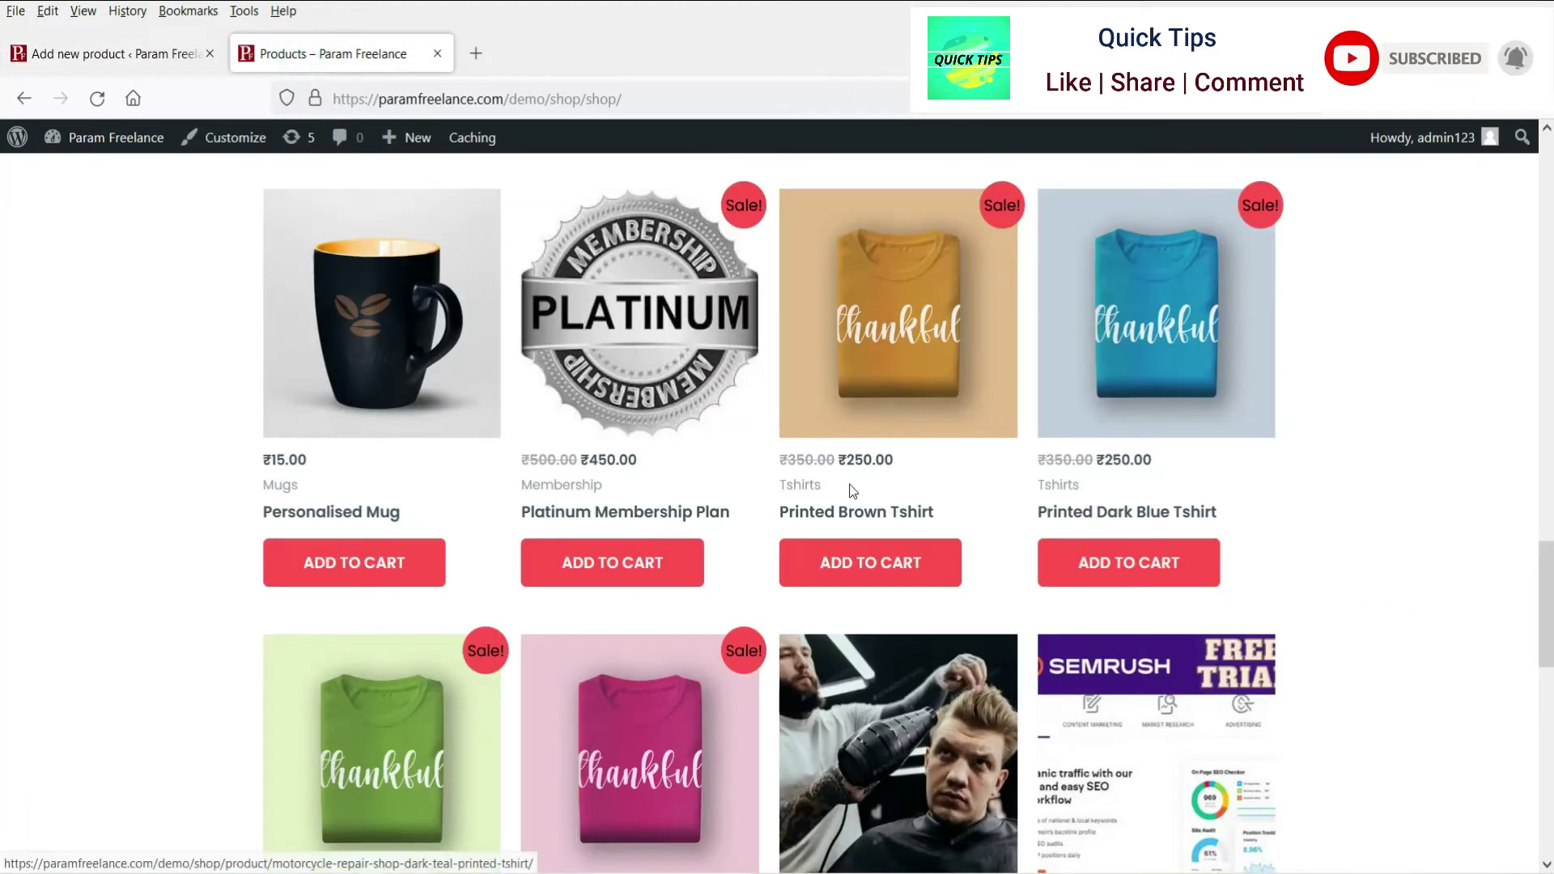
{"action": "left_click", "coordinate": [97, 53]}
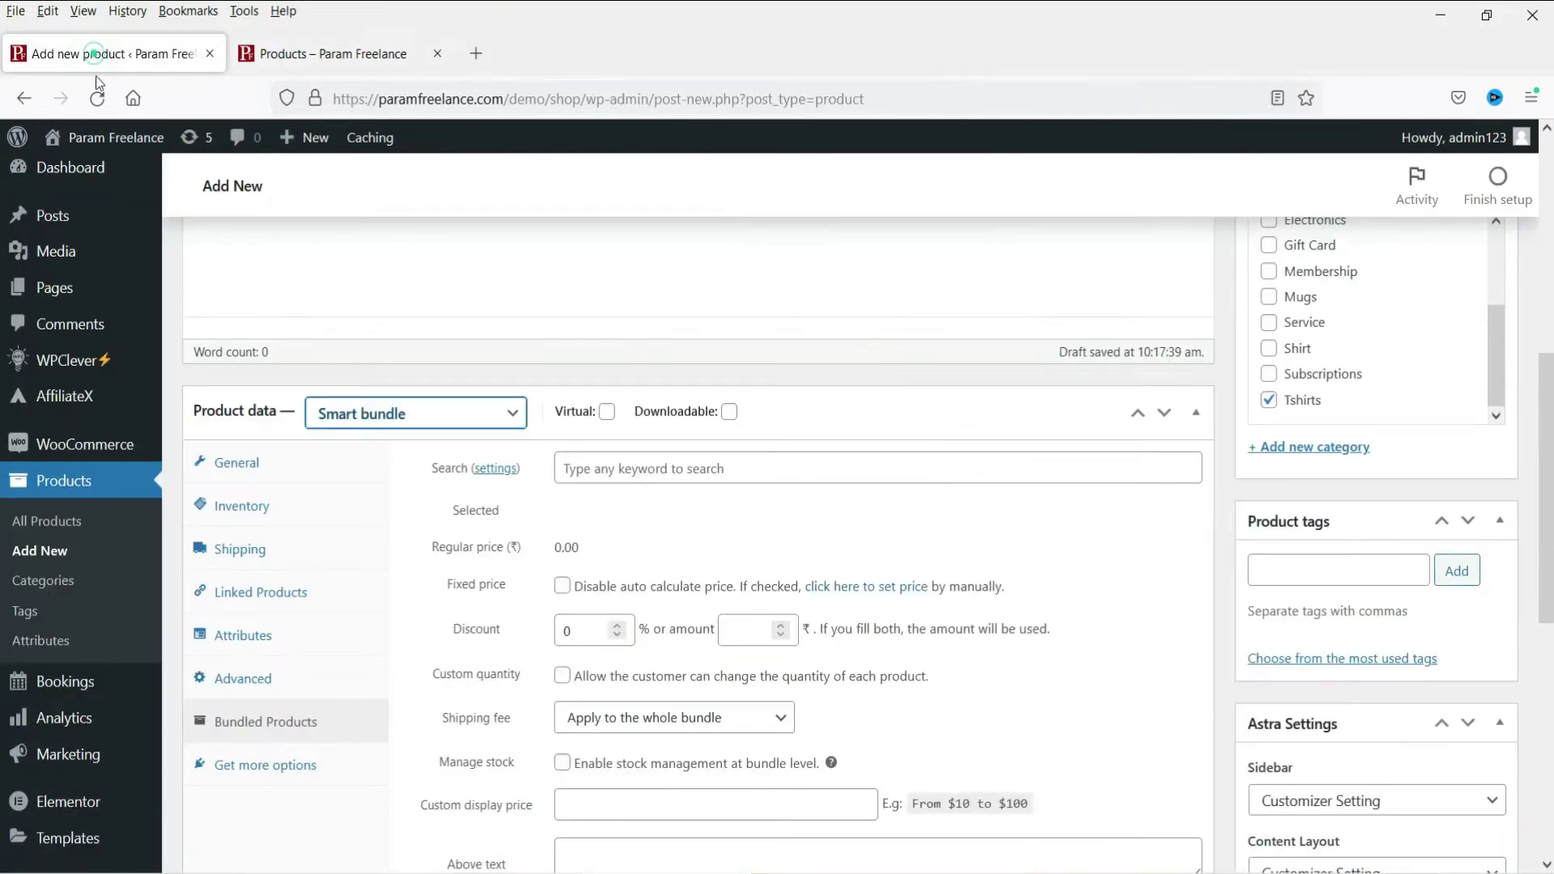
{"action": "left_click", "coordinate": [637, 475]}
{"action": "type", "text": "tshirt"}
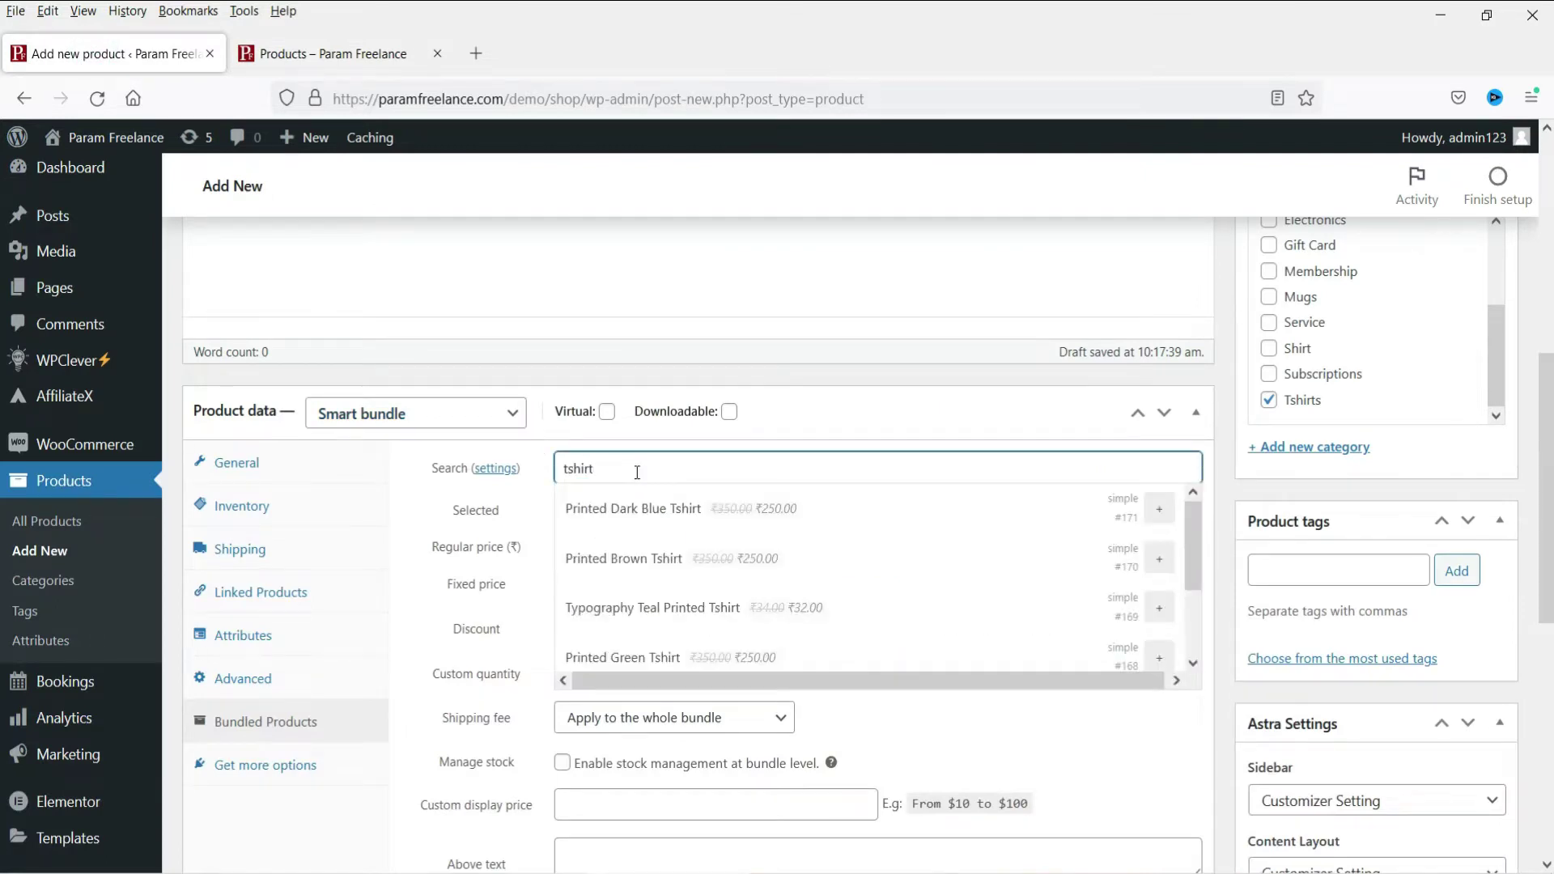
{"action": "left_click", "coordinate": [654, 563]}
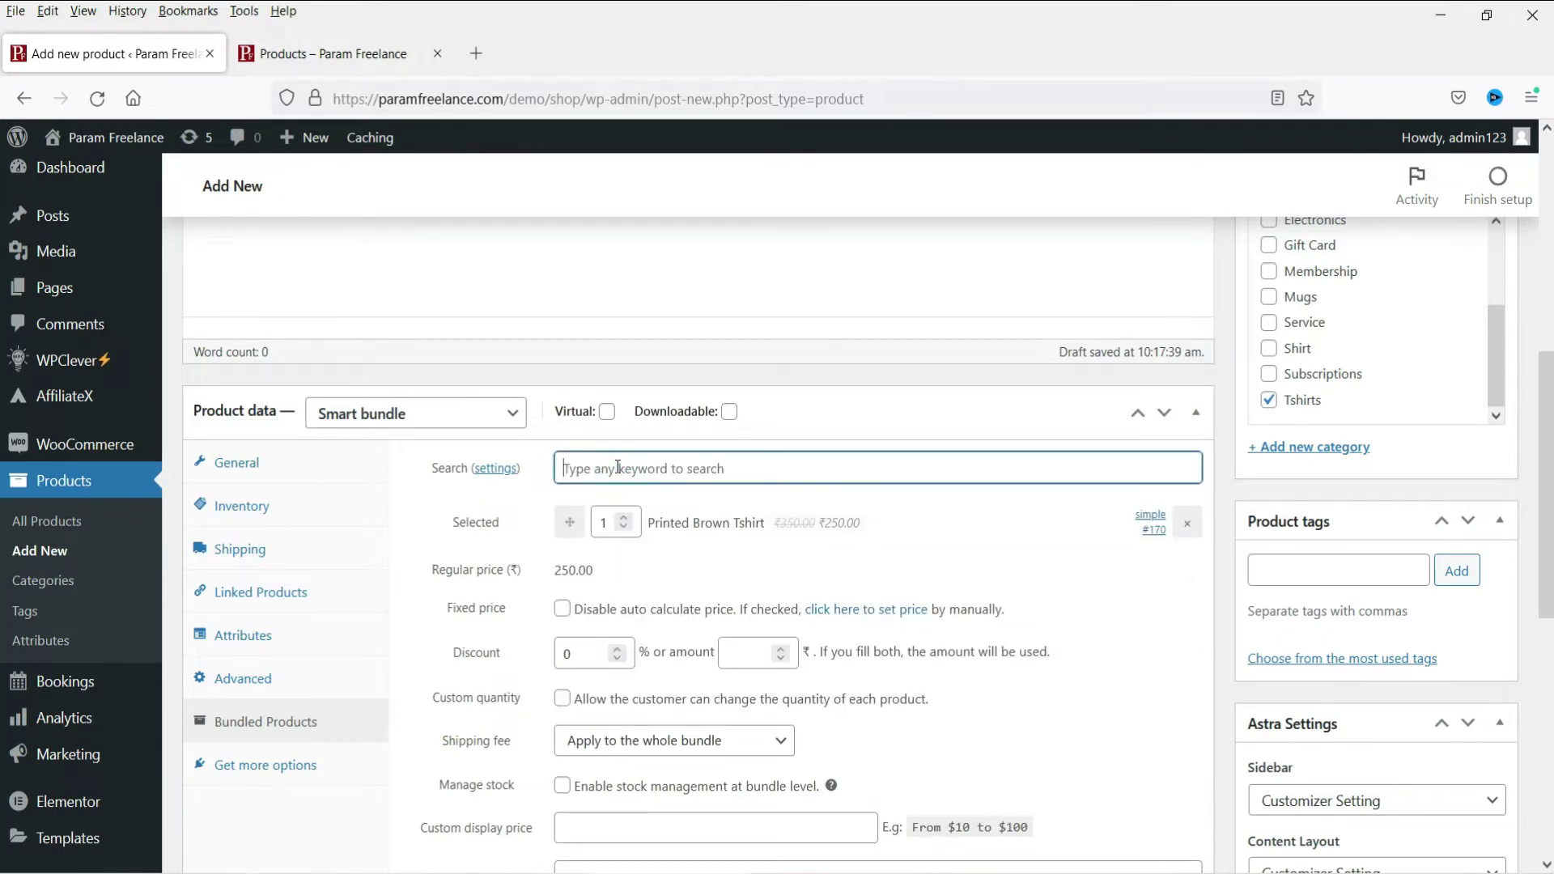
Add Printed Dark Blue Tshirt, Printed Green Tshirt and Printed Tshirt Coffee Black Color to the bundle
{"action": "type", "text": "tshirt"}
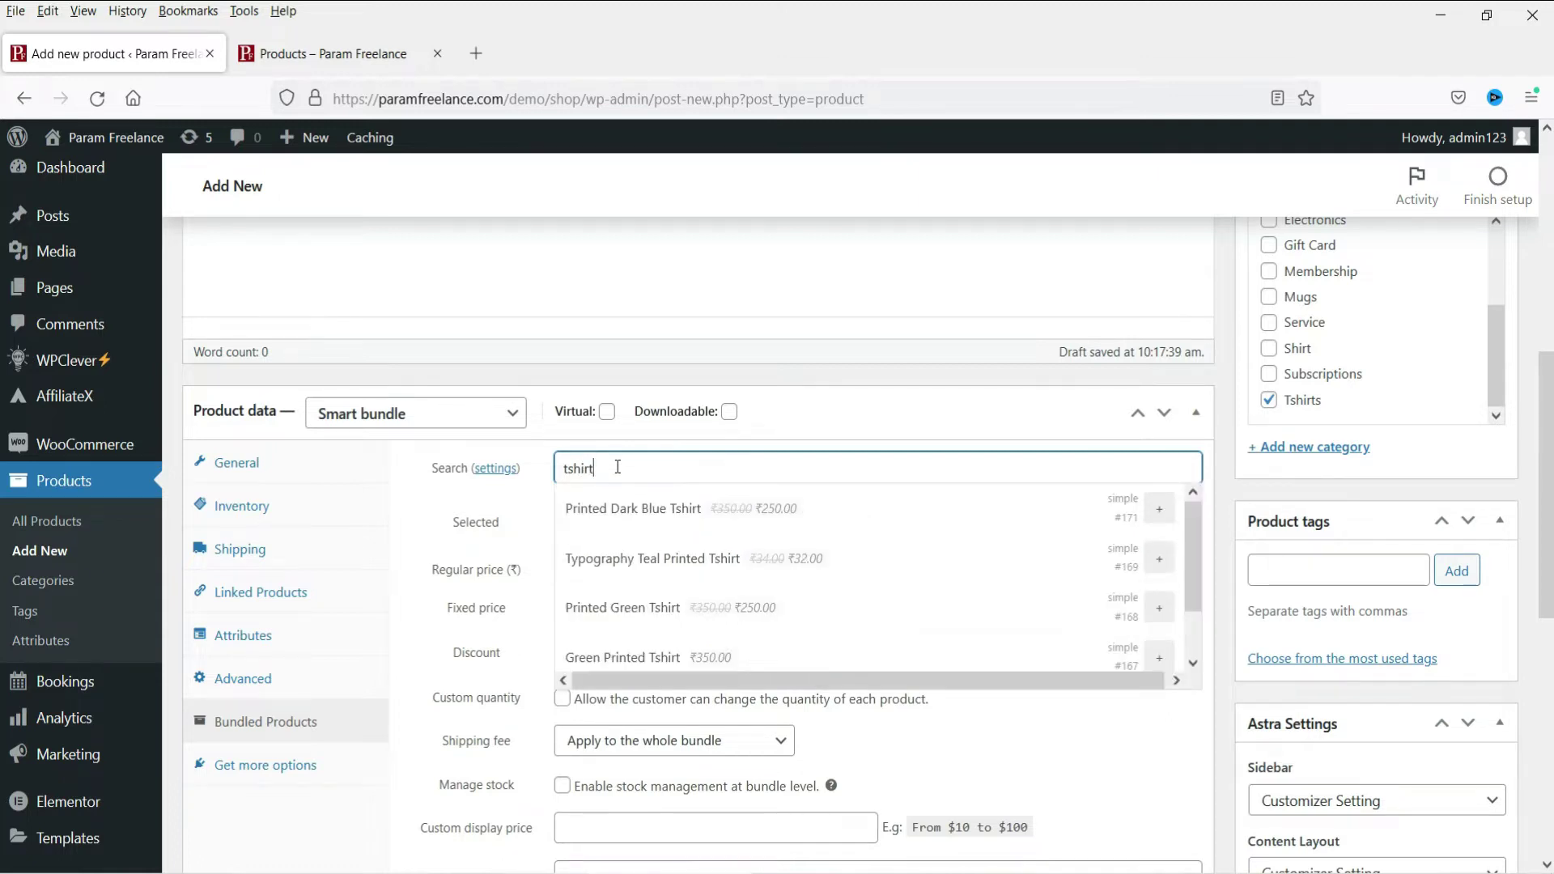
{"action": "left_click", "coordinate": [628, 507]}
{"action": "left_click", "coordinate": [627, 558]}
{"action": "type", "text": "tsh"}
{"action": "left_click", "coordinate": [673, 614]}
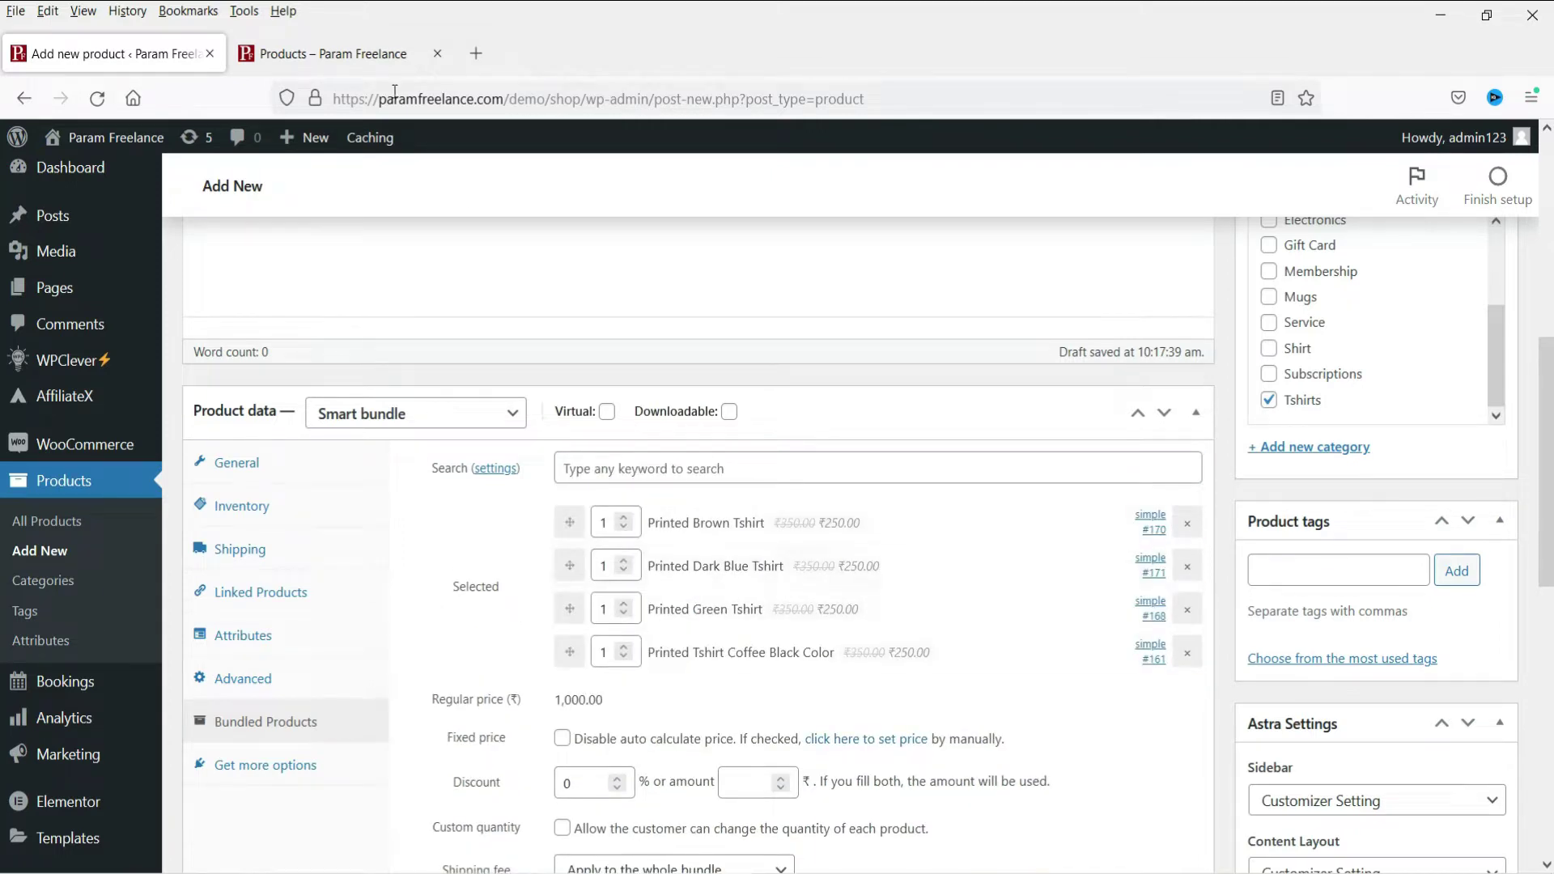
Check the T-shirts on the shop page, and set the bundle's discount to 10%
{"action": "left_click", "coordinate": [371, 51]}
{"action": "key", "text": "ctrl+shift+Tab"}
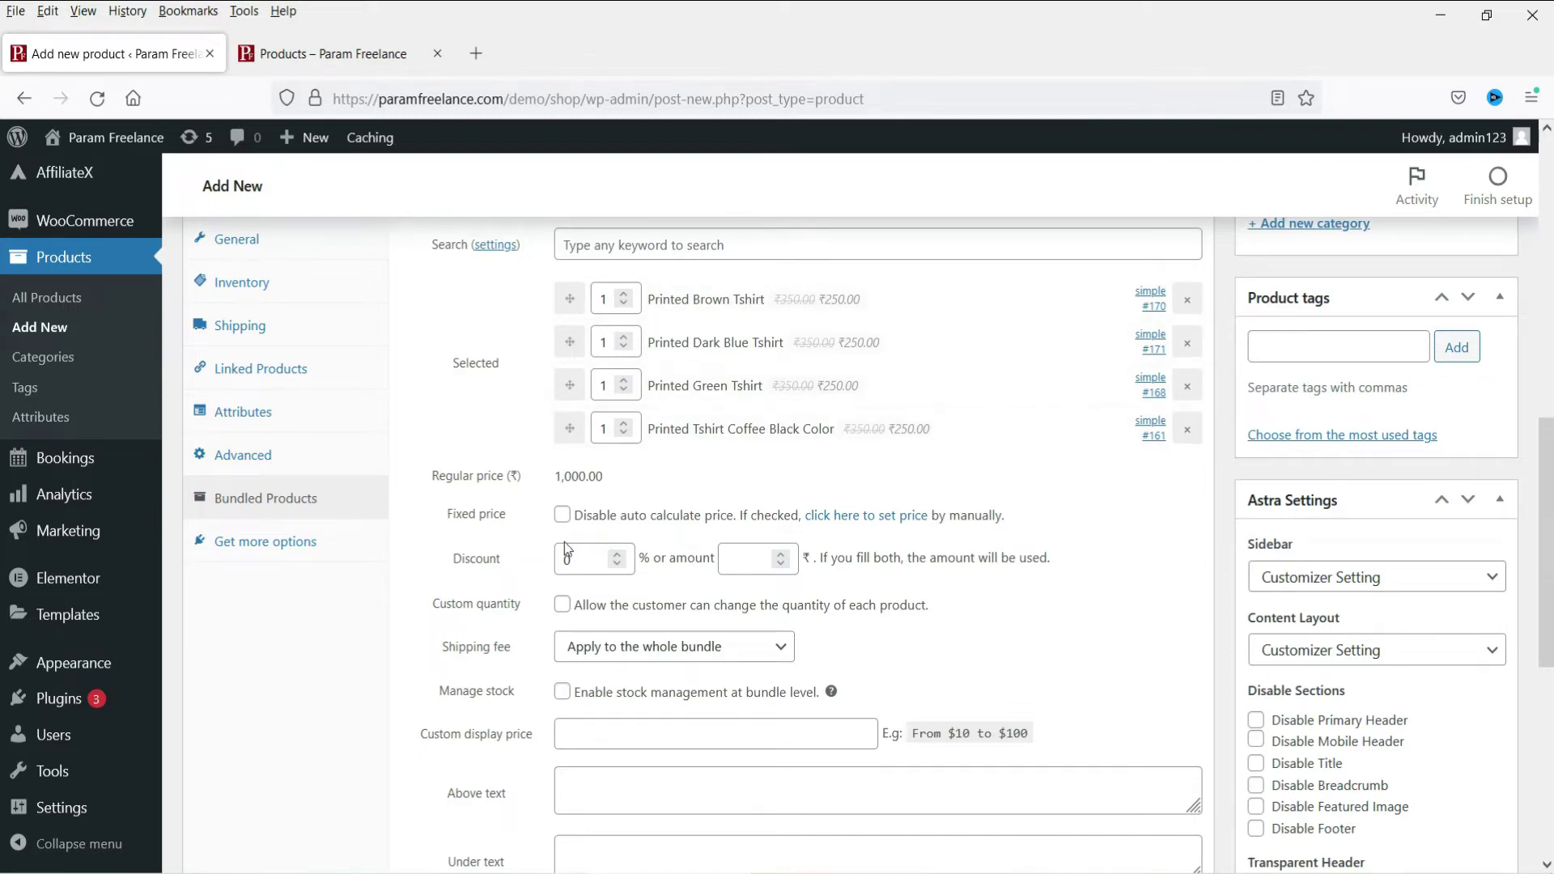
{"action": "double_click", "coordinate": [582, 558]}
{"action": "type", "text": "10"}
{"action": "left_click", "coordinate": [727, 553]}
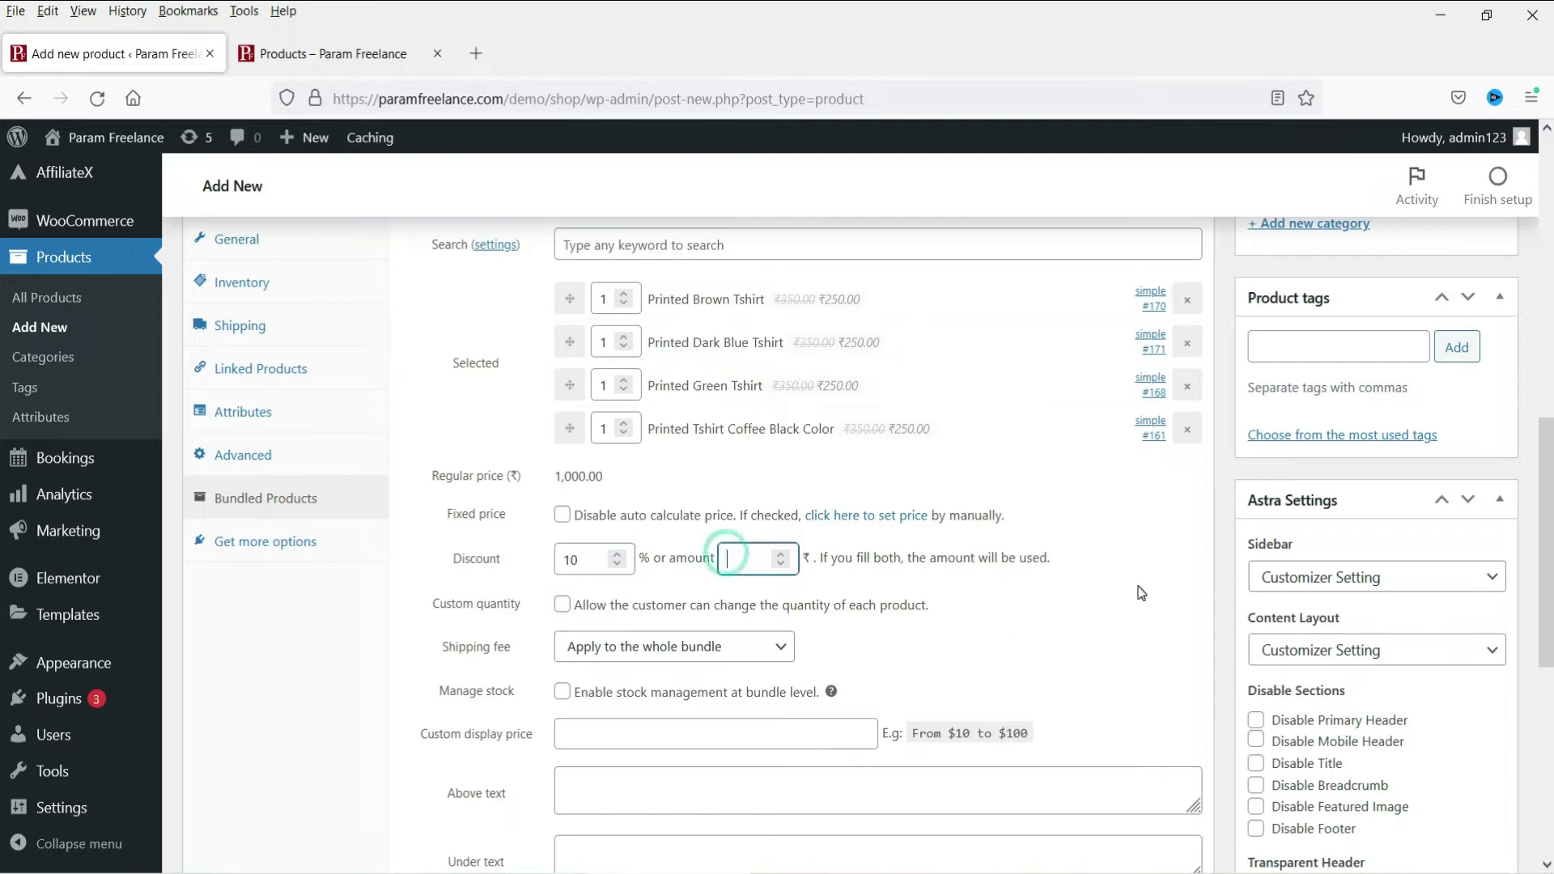
{"action": "type", "text": "200"}
{"action": "key", "text": "BackSpace"}
{"action": "key", "text": "BackSpace"}
{"action": "key", "text": "BackSpace"}
Allow customers to change each product's quantity, with an all-items quantity limit of minimum 1 and maximum 3
{"action": "scroll", "coordinate": [1002, 555], "scroll_direction": "down", "scroll_amount": 2}
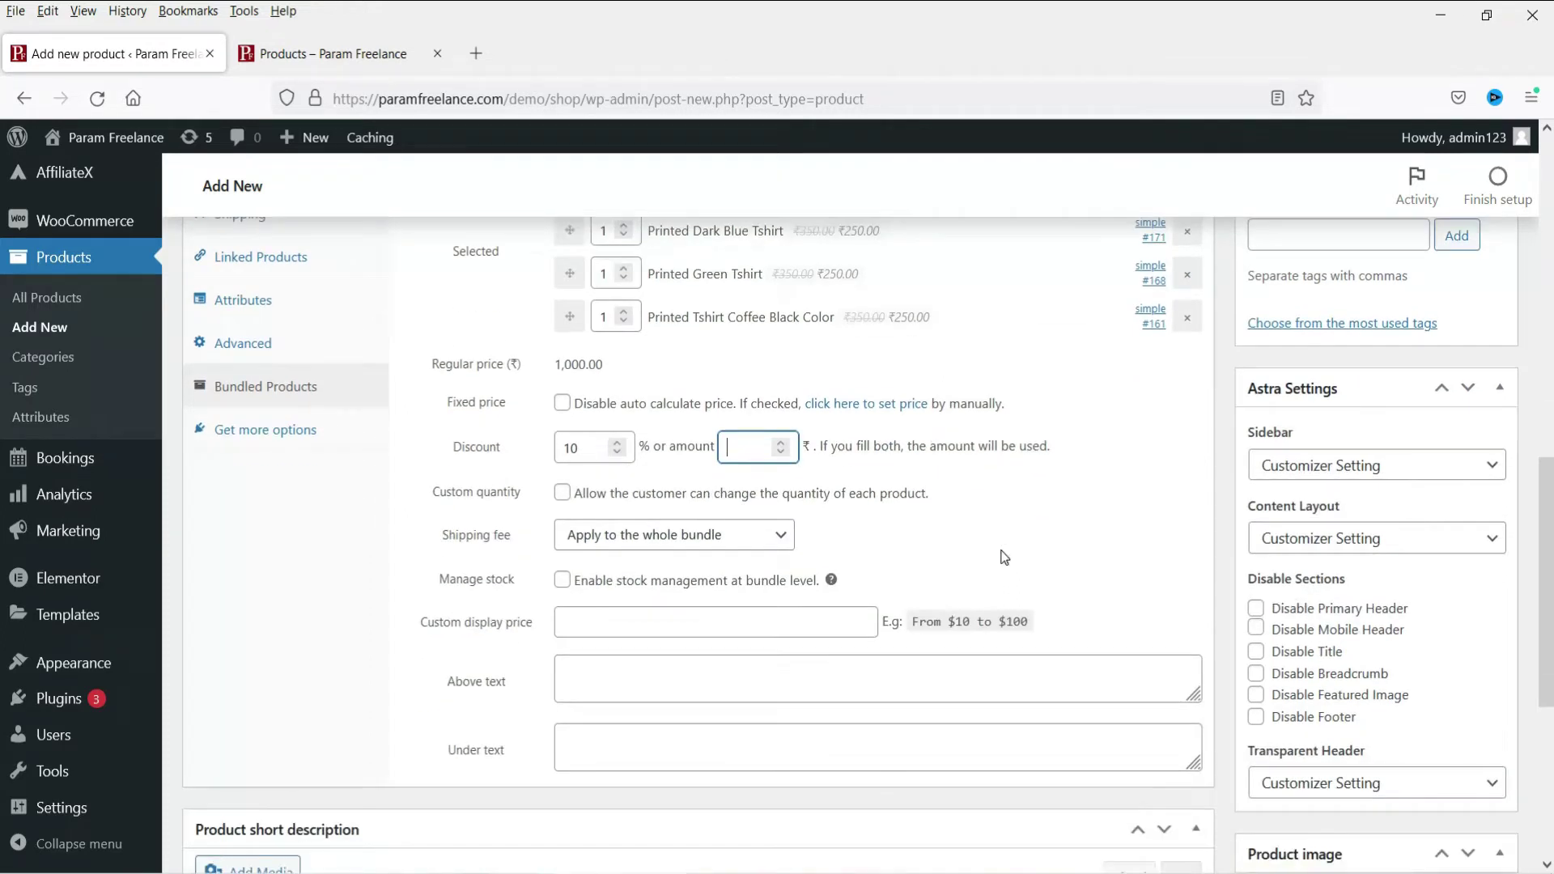
{"action": "left_click", "coordinate": [564, 492]}
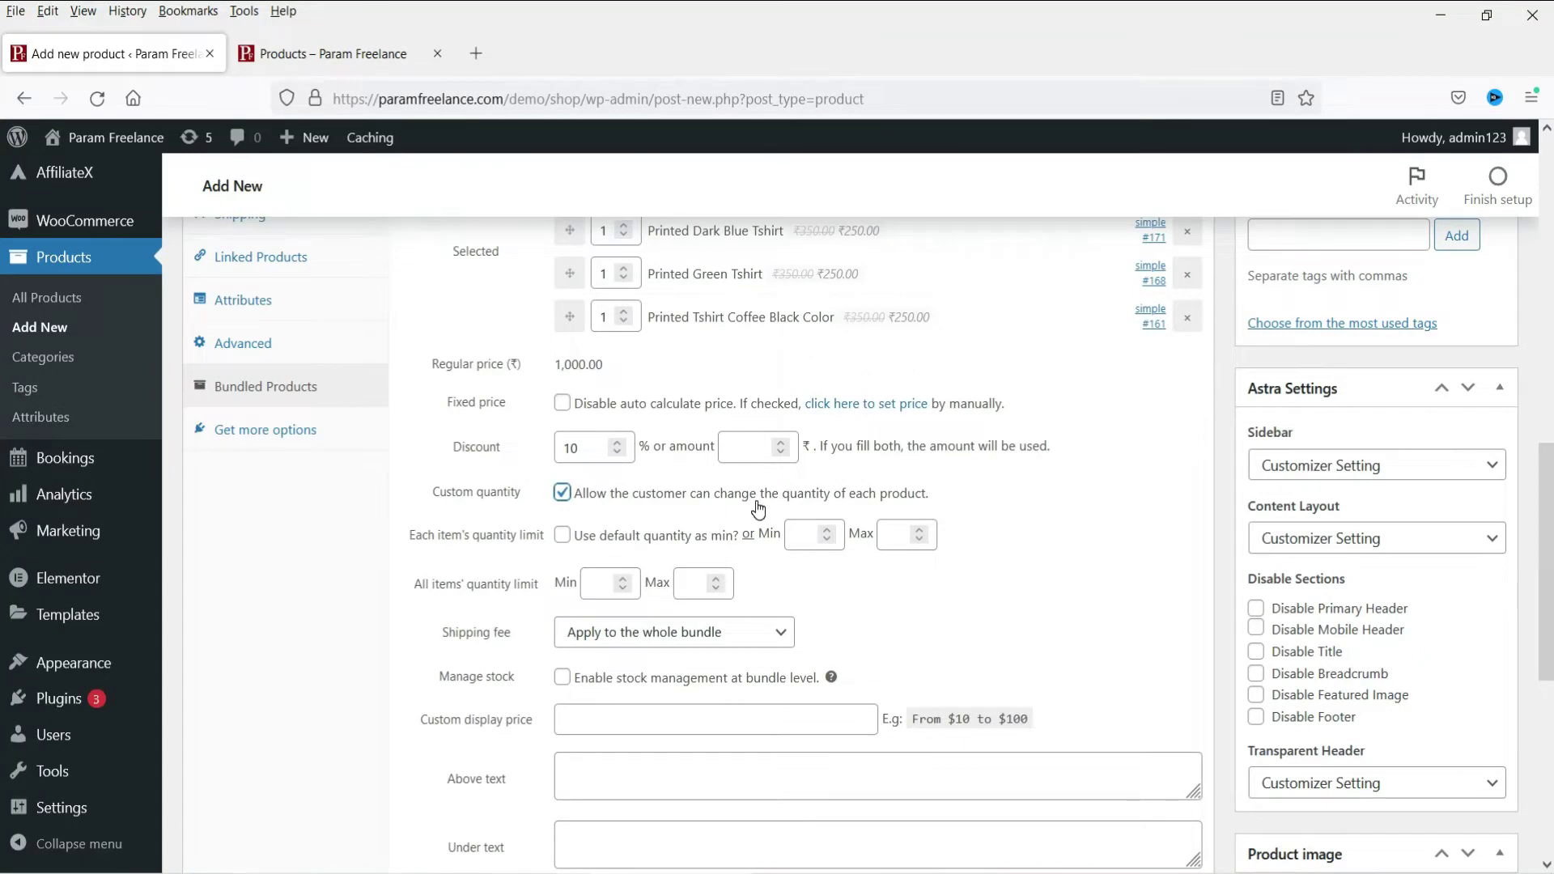
{"action": "left_click", "coordinate": [624, 584]}
{"action": "left_click", "coordinate": [715, 582]}
{"action": "left_click", "coordinate": [716, 581]}
{"action": "left_click", "coordinate": [717, 580]}
Review the bundle's shipping fee choices, stock management option, custom display price, and above and under text fields
{"action": "scroll", "coordinate": [992, 466], "scroll_direction": "down", "scroll_amount": 3}
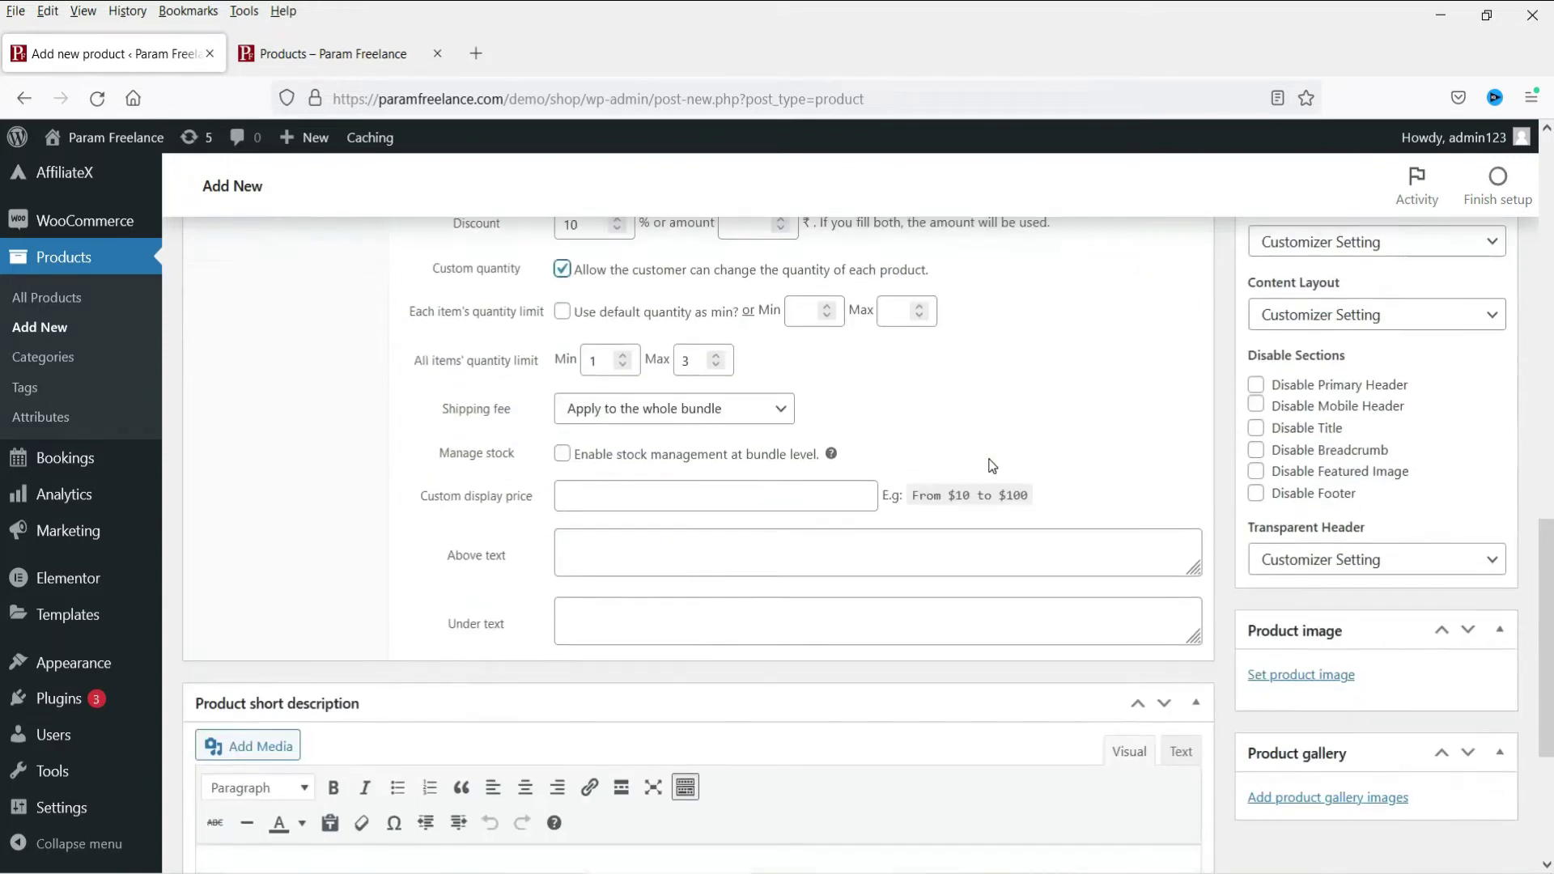
{"action": "left_click", "coordinate": [658, 407]}
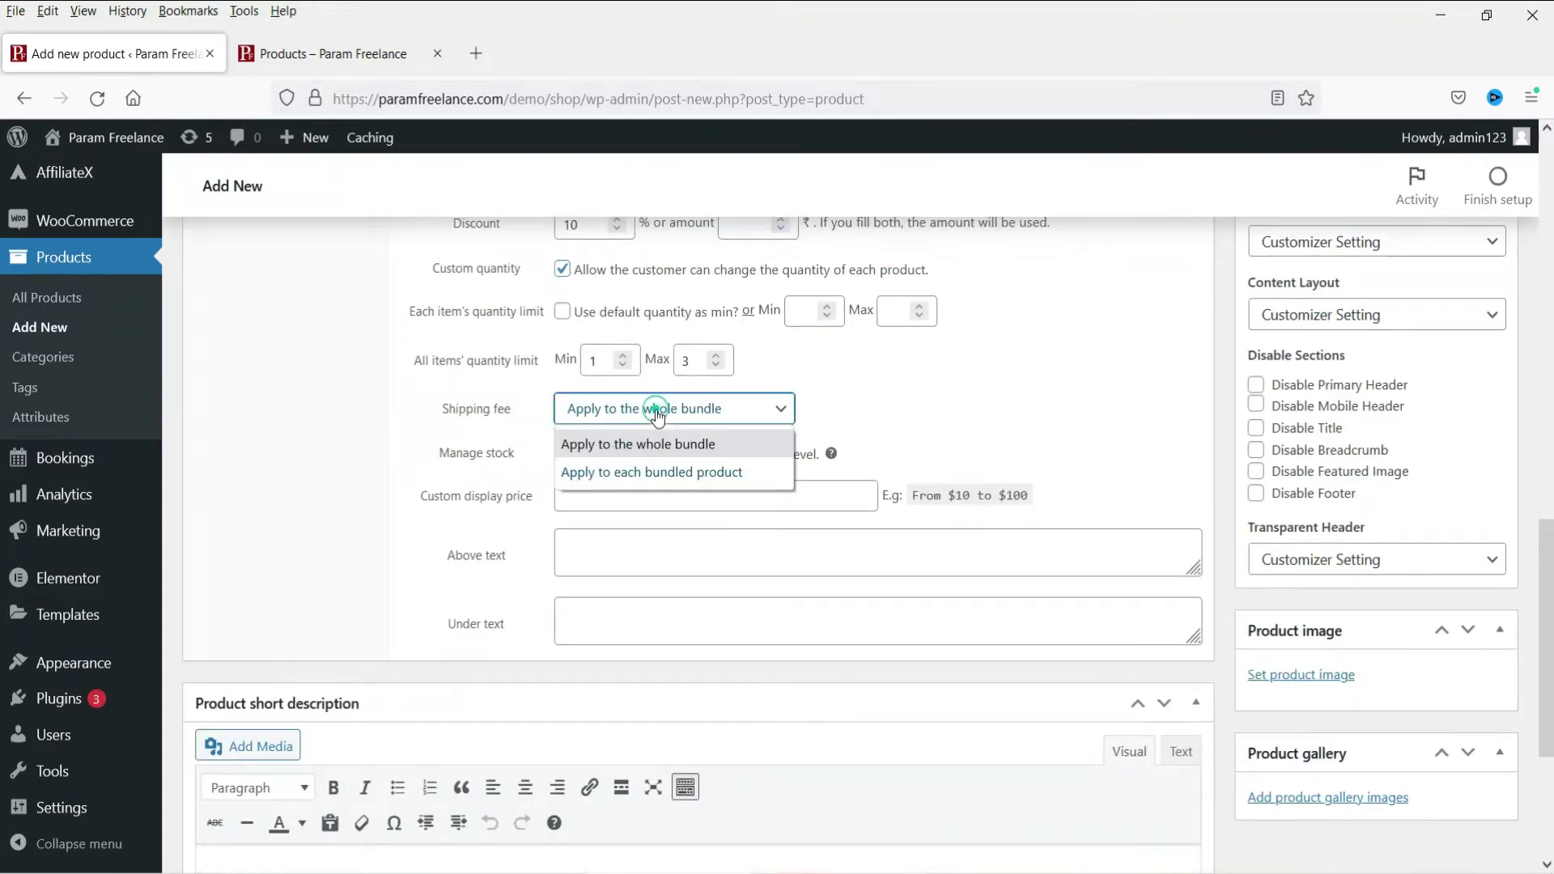
{"action": "left_click", "coordinate": [930, 408]}
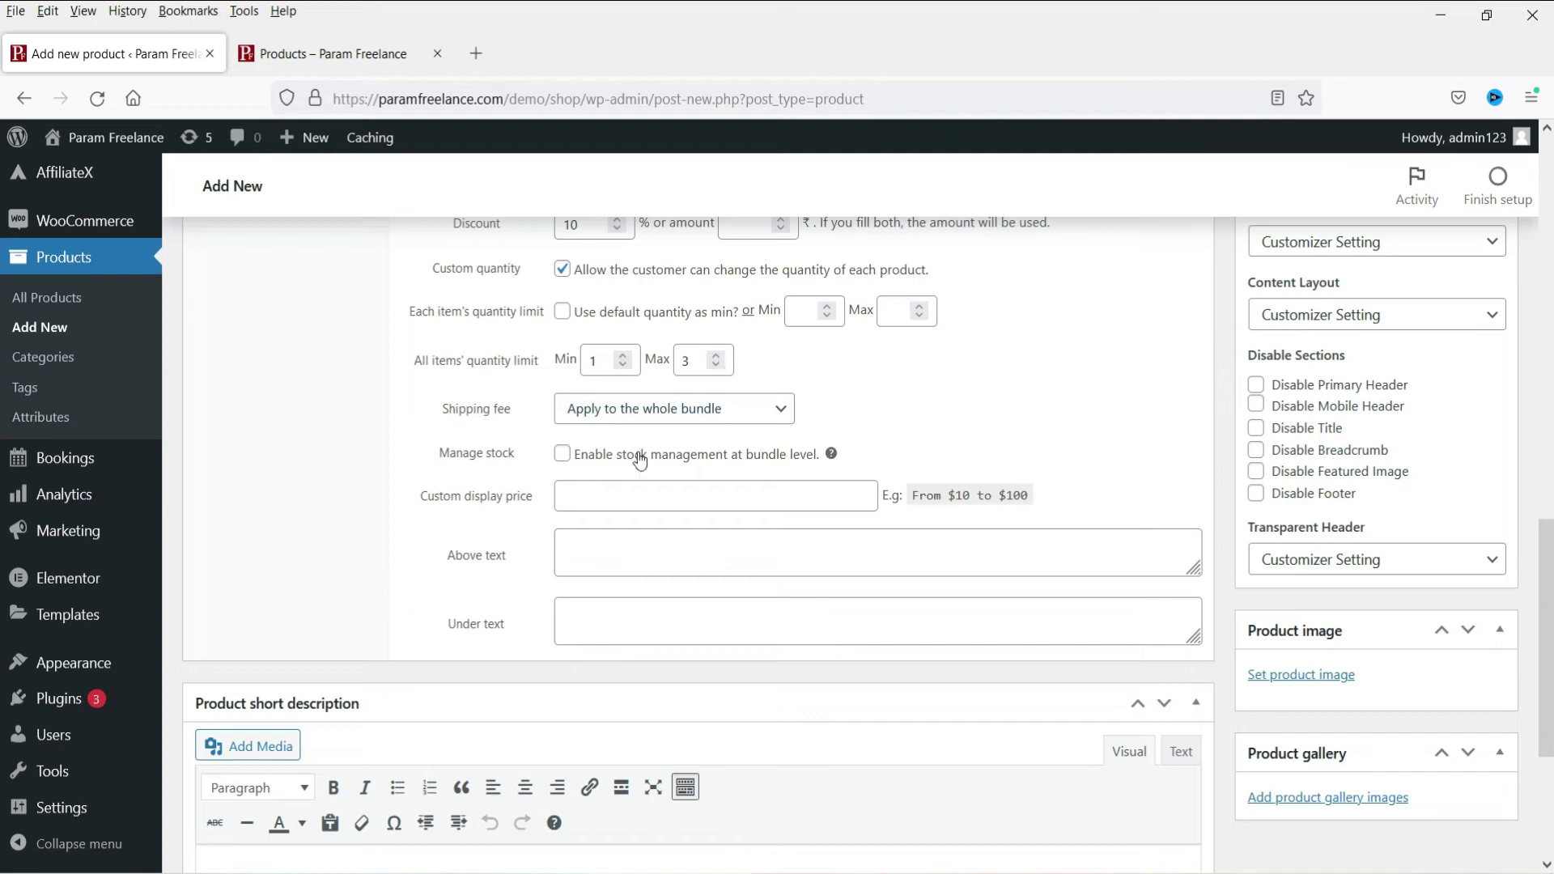
{"action": "left_click", "coordinate": [647, 421]}
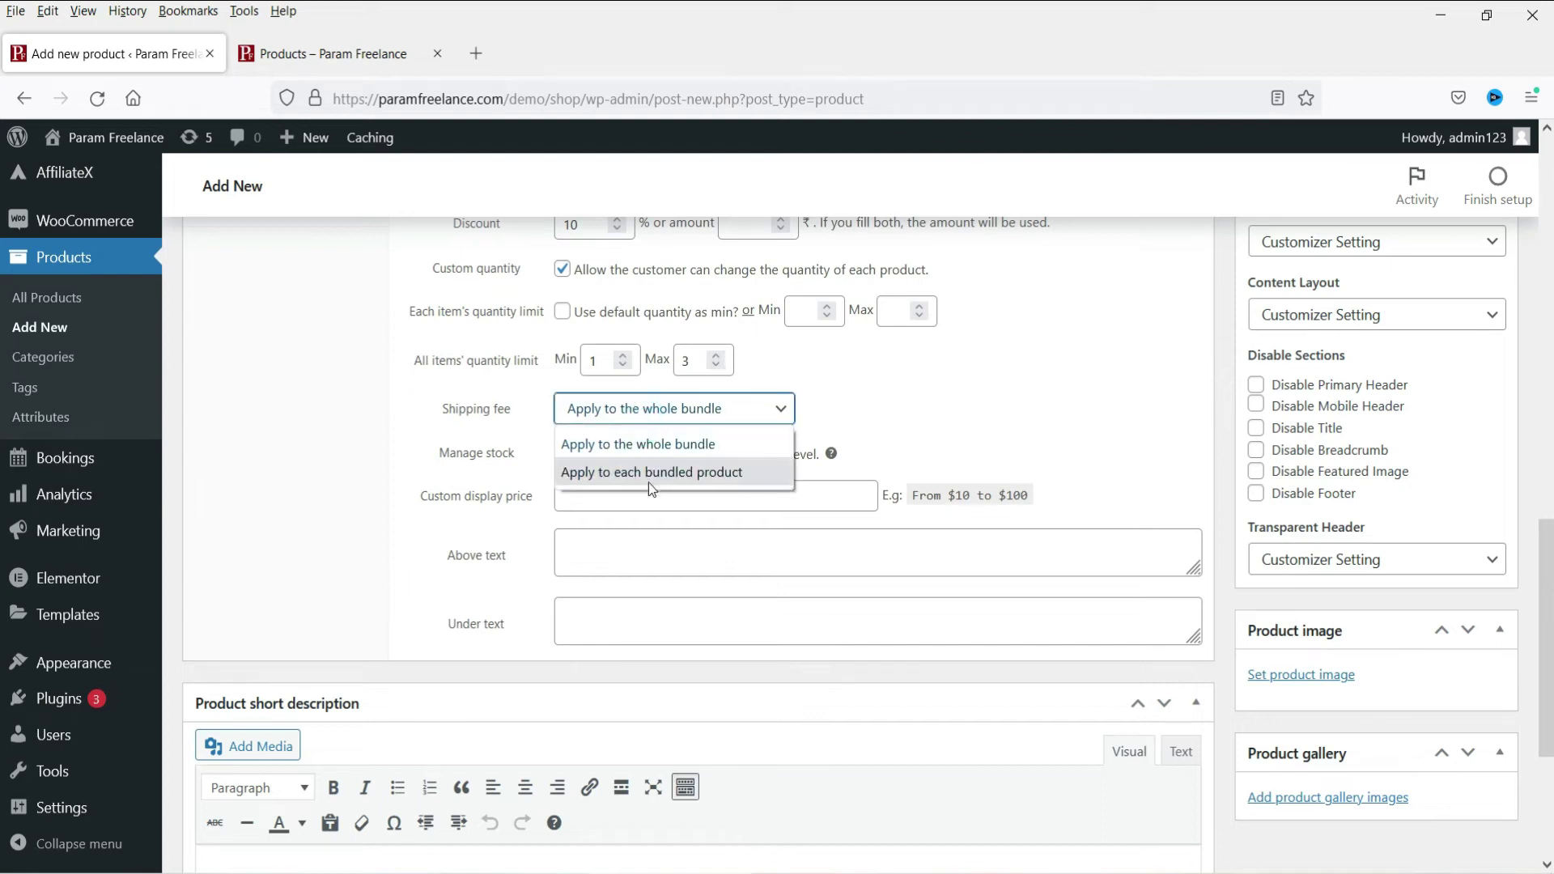
{"action": "left_click", "coordinate": [935, 416]}
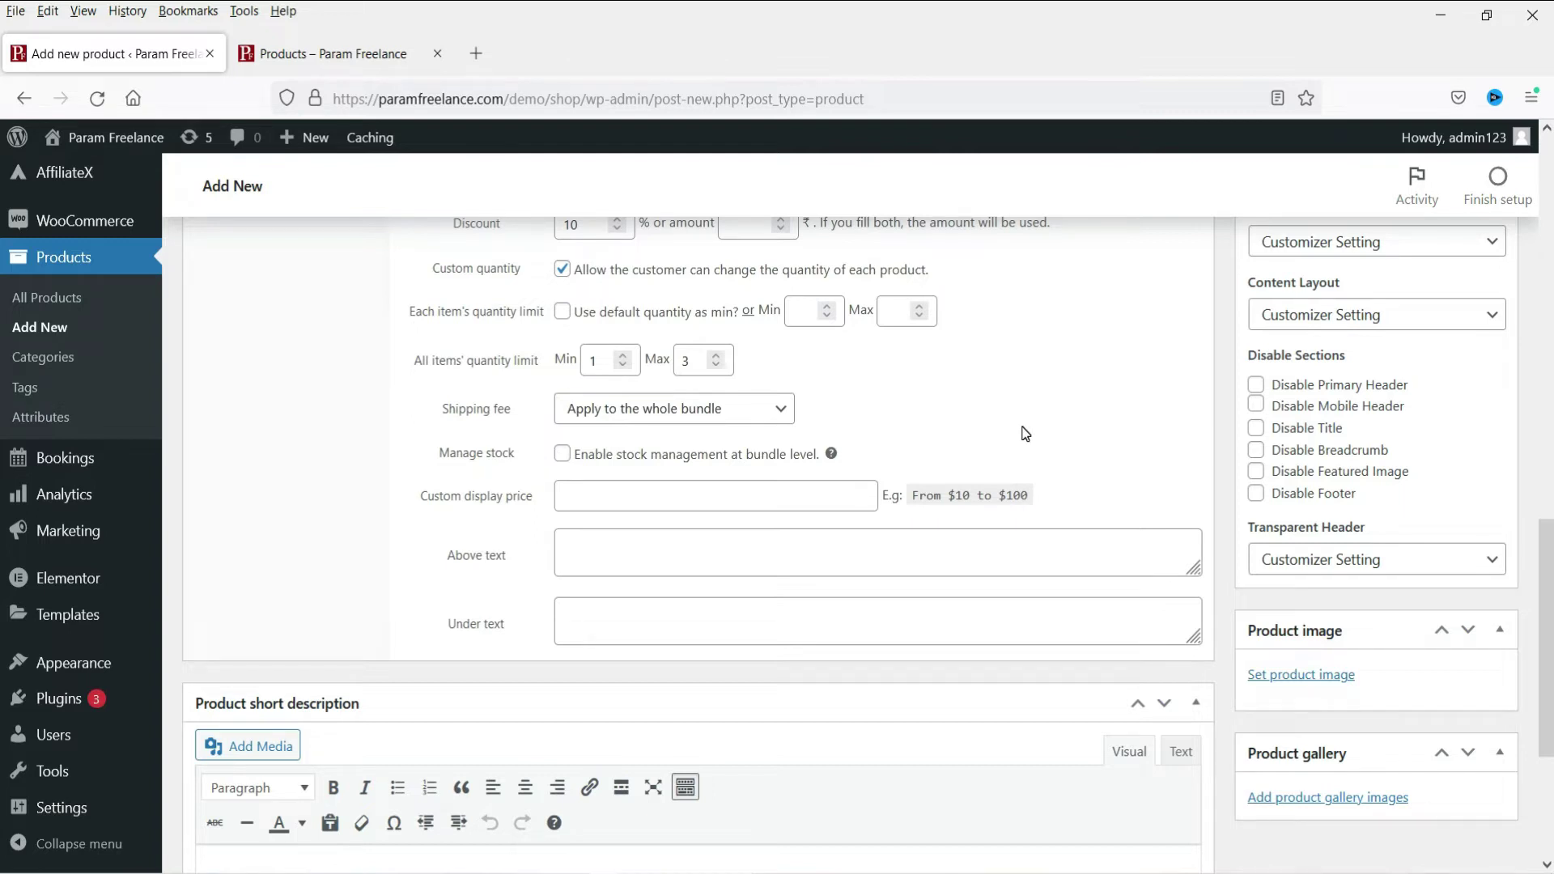
{"action": "left_click", "coordinate": [318, 69]}
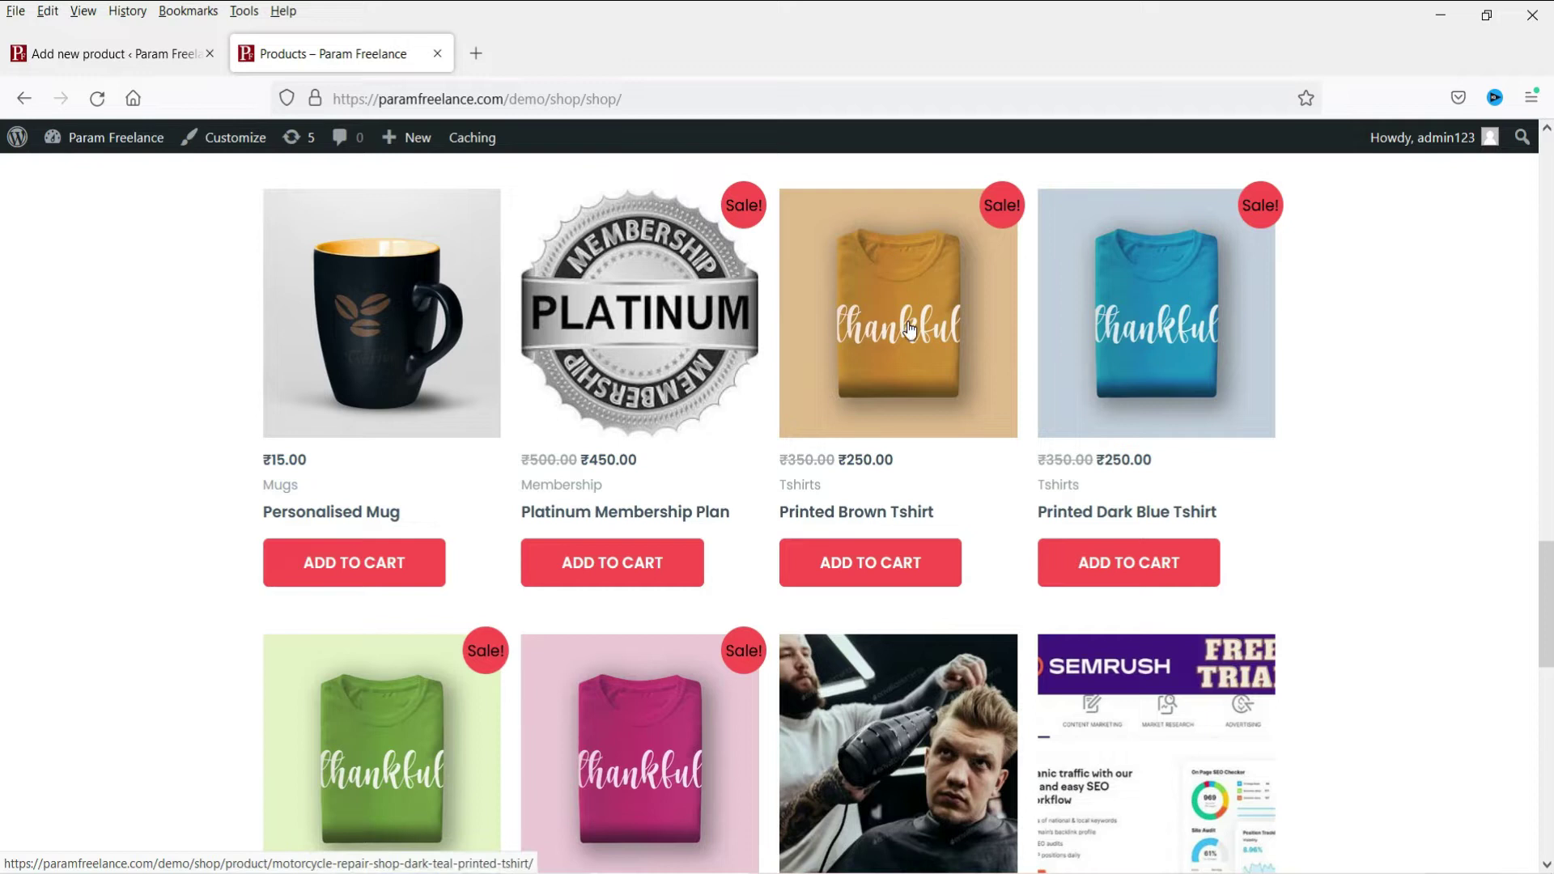
{"action": "left_click", "coordinate": [71, 53]}
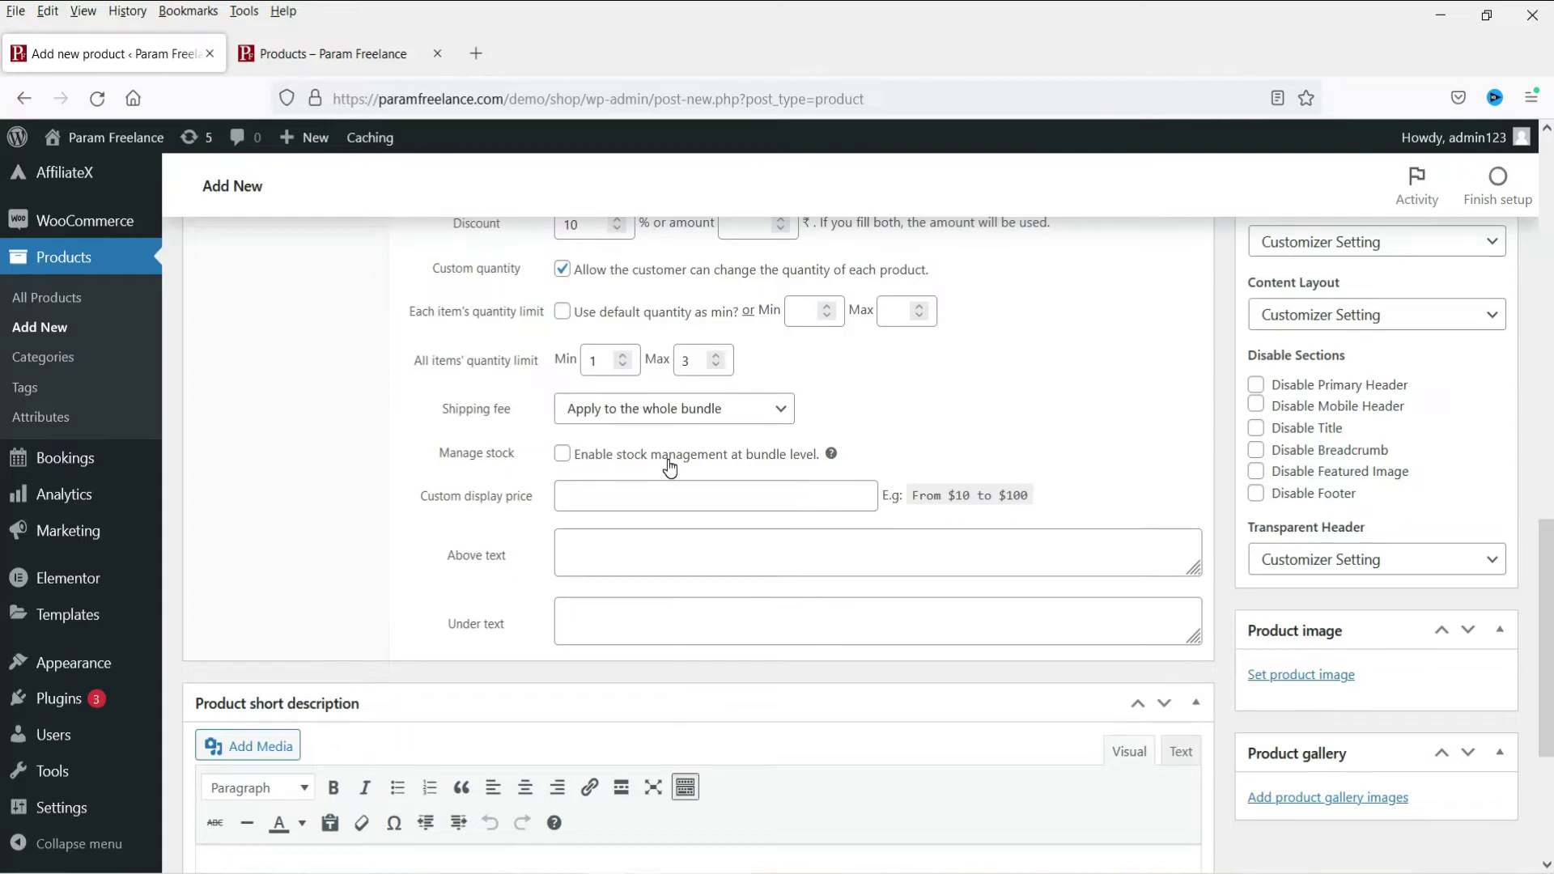
{"action": "left_click", "coordinate": [562, 455]}
{"action": "left_click", "coordinate": [563, 455]}
{"action": "left_click", "coordinate": [583, 501]}
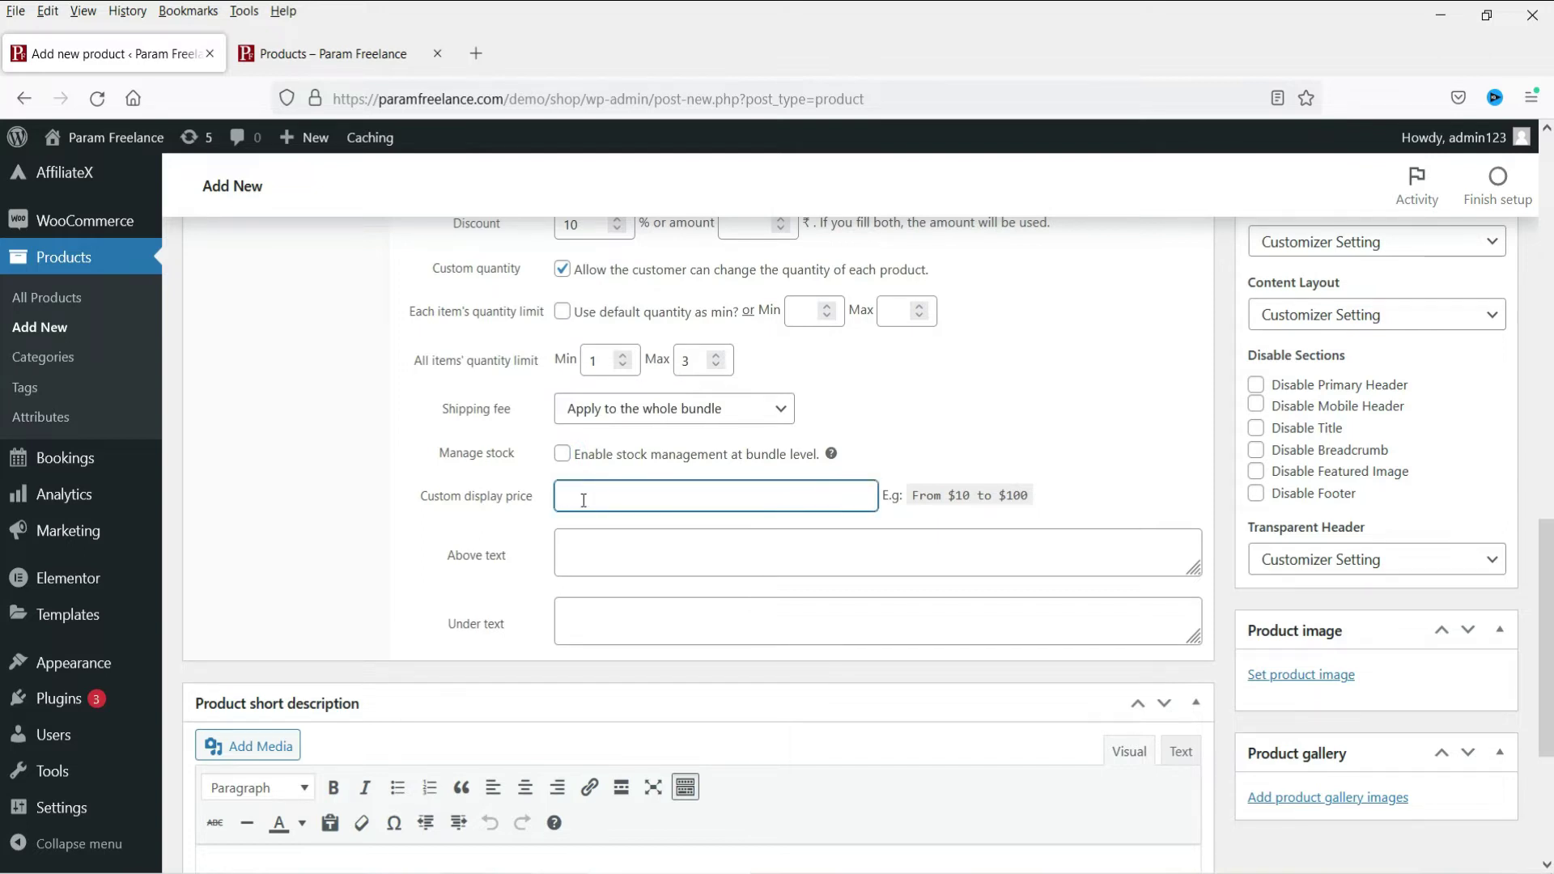
{"action": "left_click", "coordinate": [615, 557]}
{"action": "left_click", "coordinate": [611, 628]}
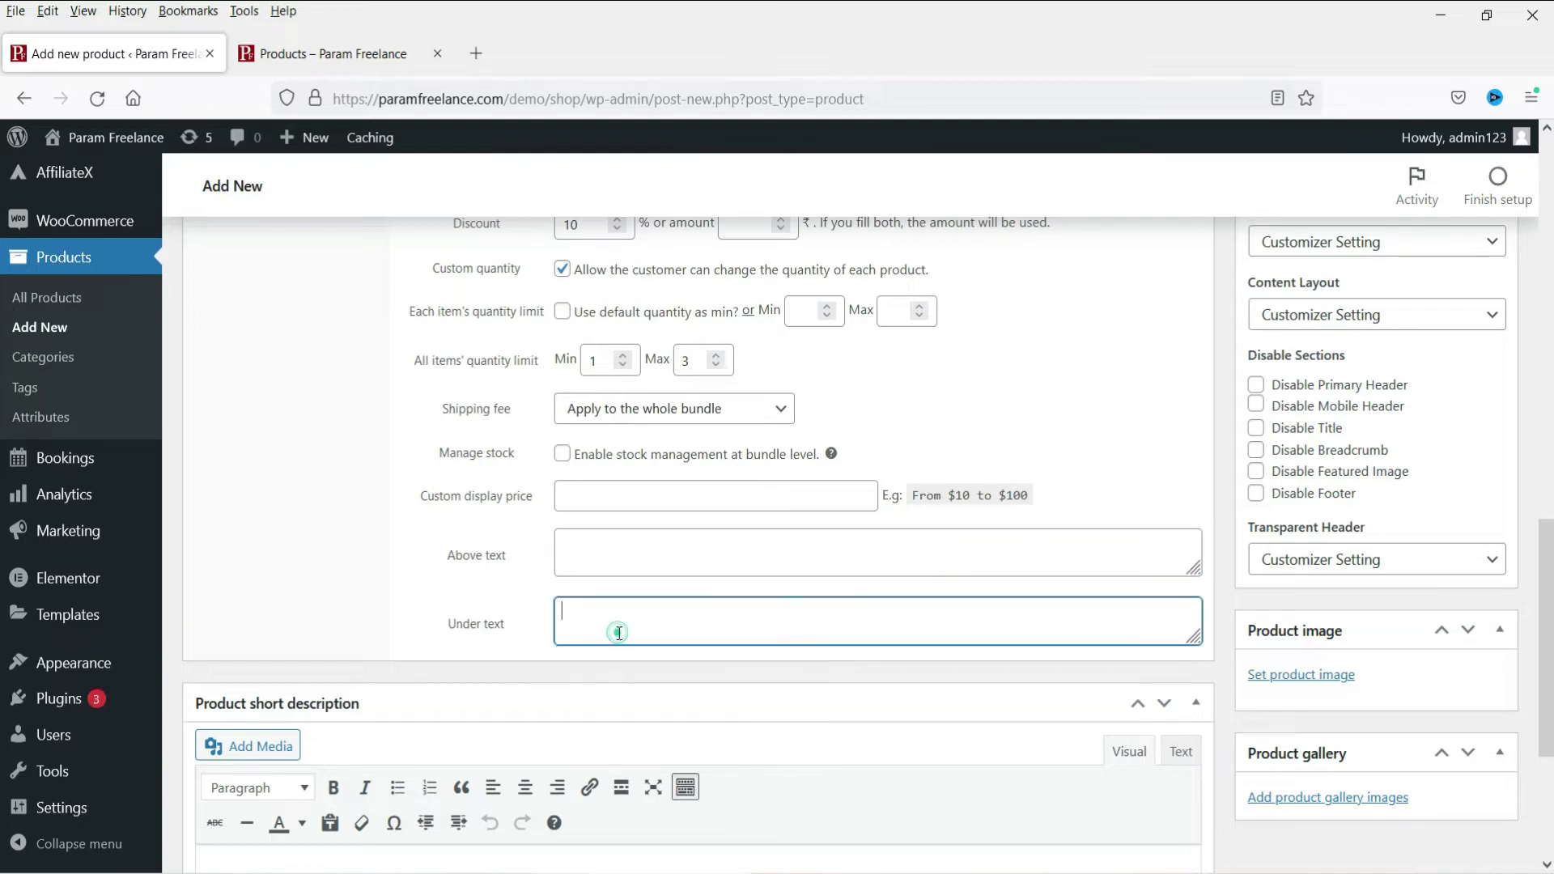
{"action": "scroll", "coordinate": [597, 494], "scroll_direction": "down", "scroll_amount": 2}
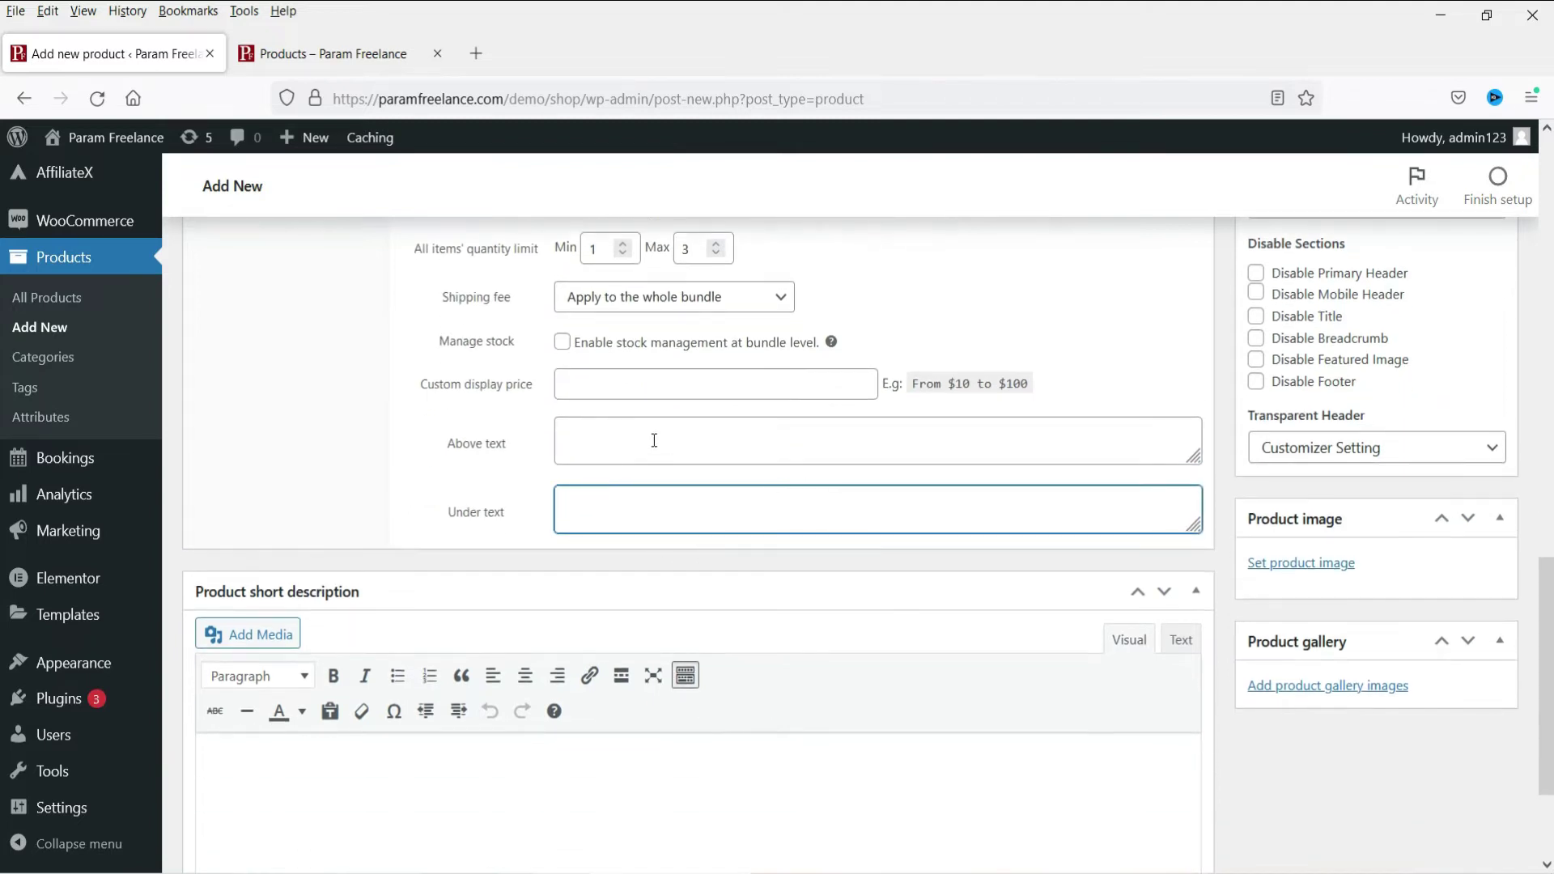
Set product-bundle.jpg from the media library as the product image
{"action": "scroll", "coordinate": [1481, 541], "scroll_direction": "down", "scroll_amount": 3}
{"action": "left_click", "coordinate": [1300, 388]}
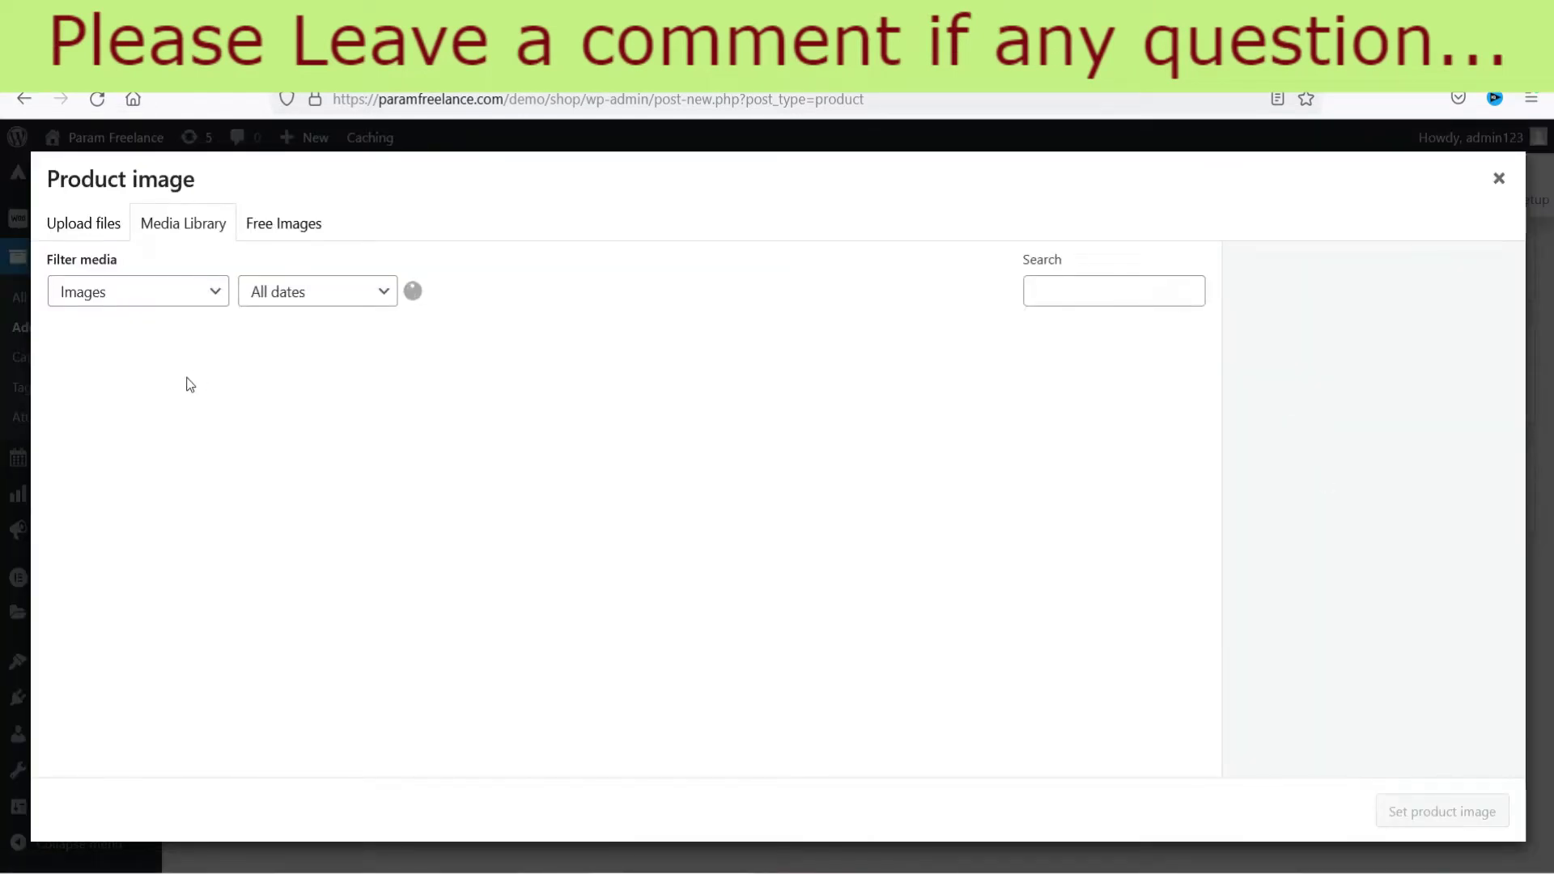
{"action": "left_click", "coordinate": [89, 396]}
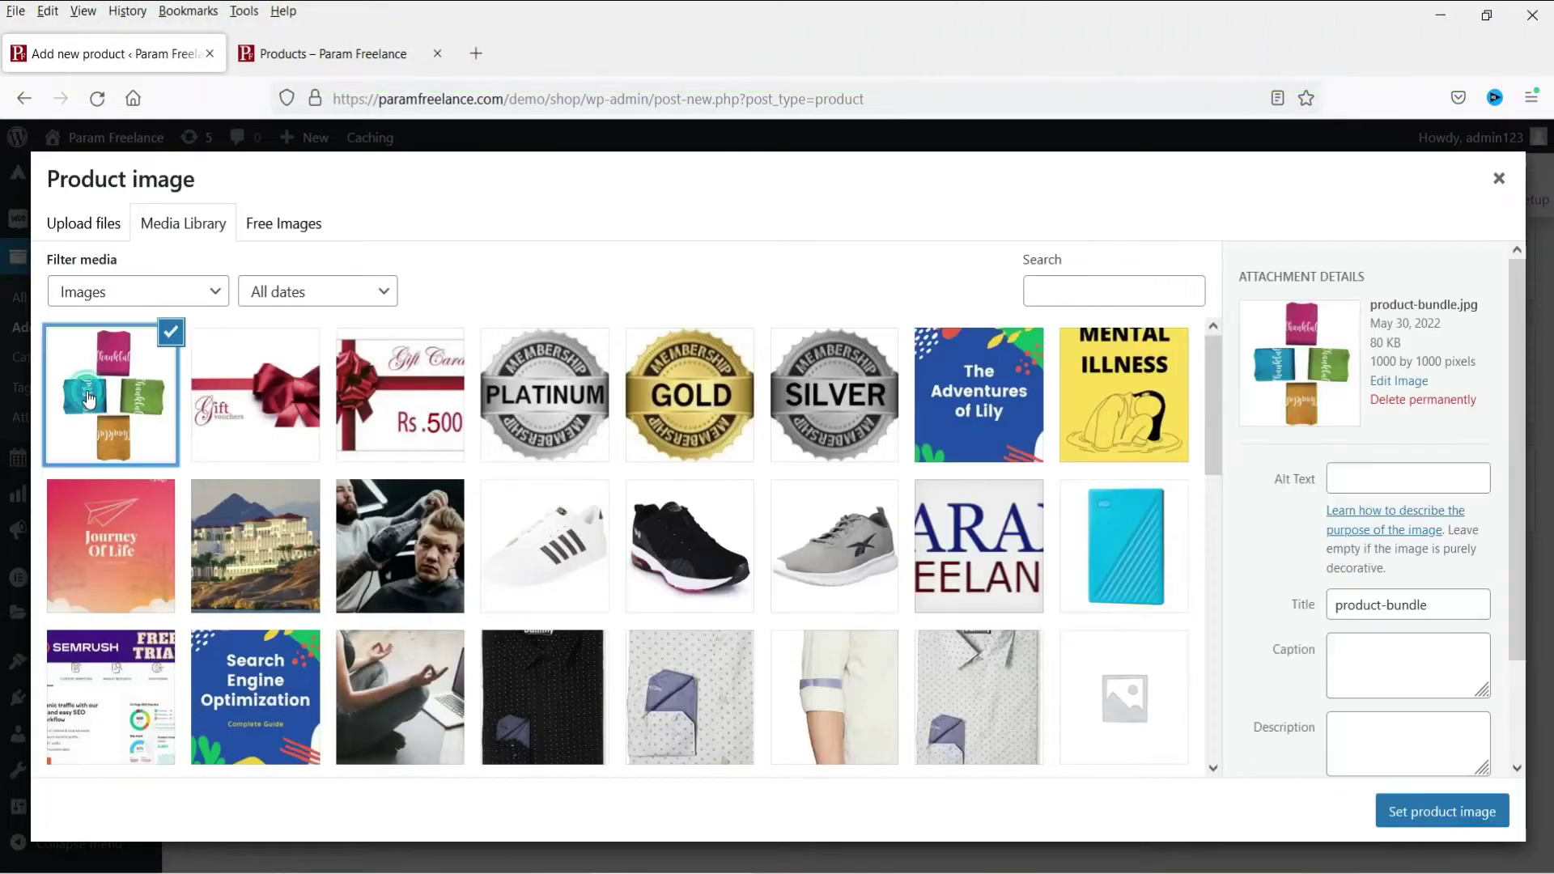
{"action": "left_click", "coordinate": [1415, 810]}
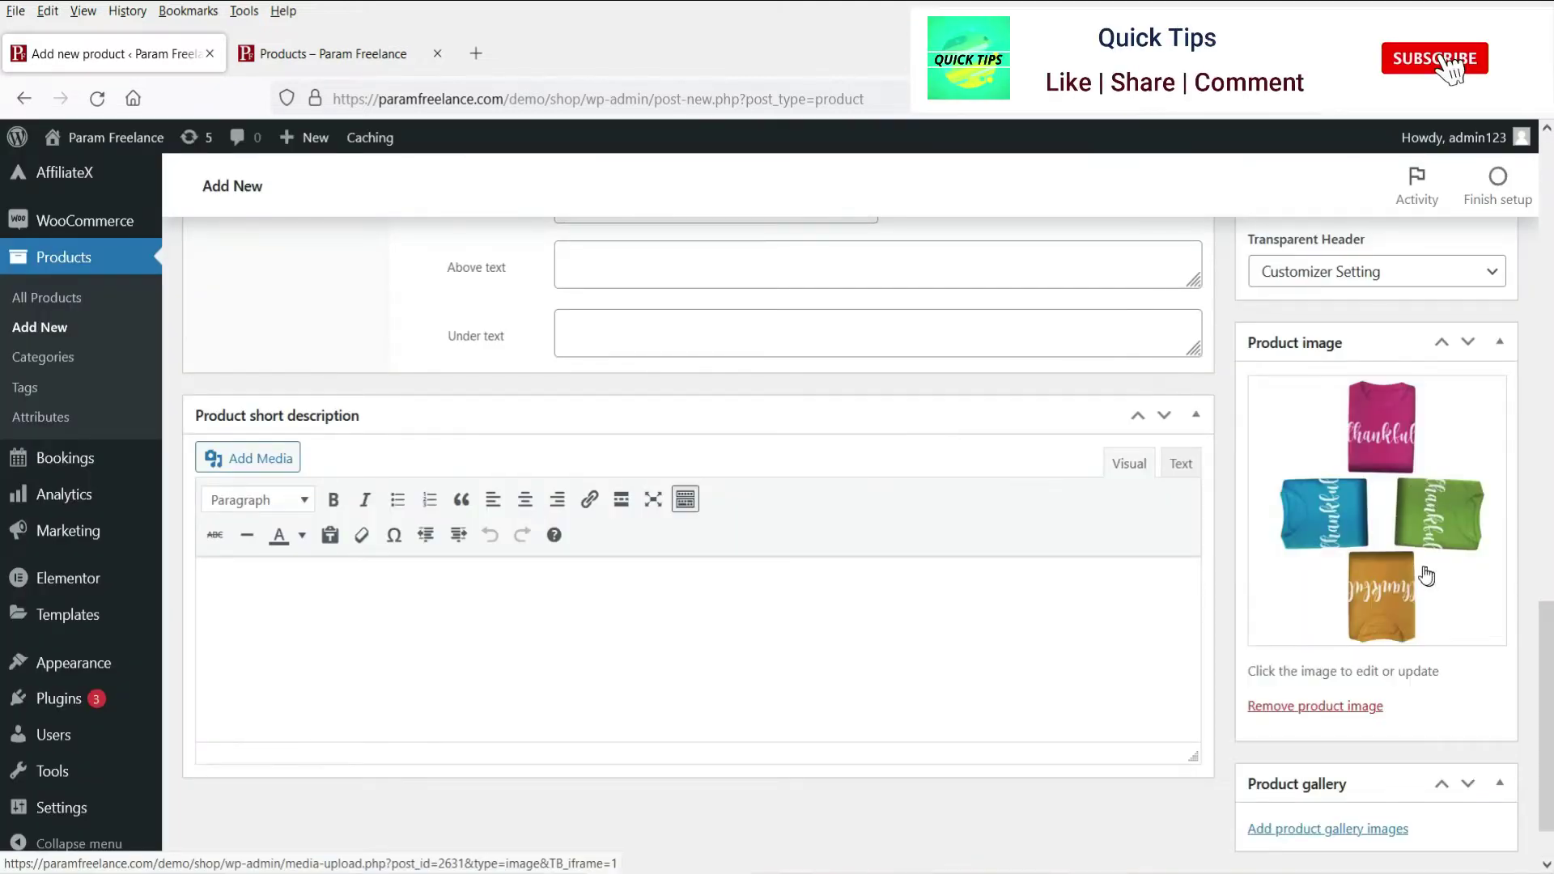
Leave the short description empty and publish the bundle product
{"action": "left_click", "coordinate": [441, 623]}
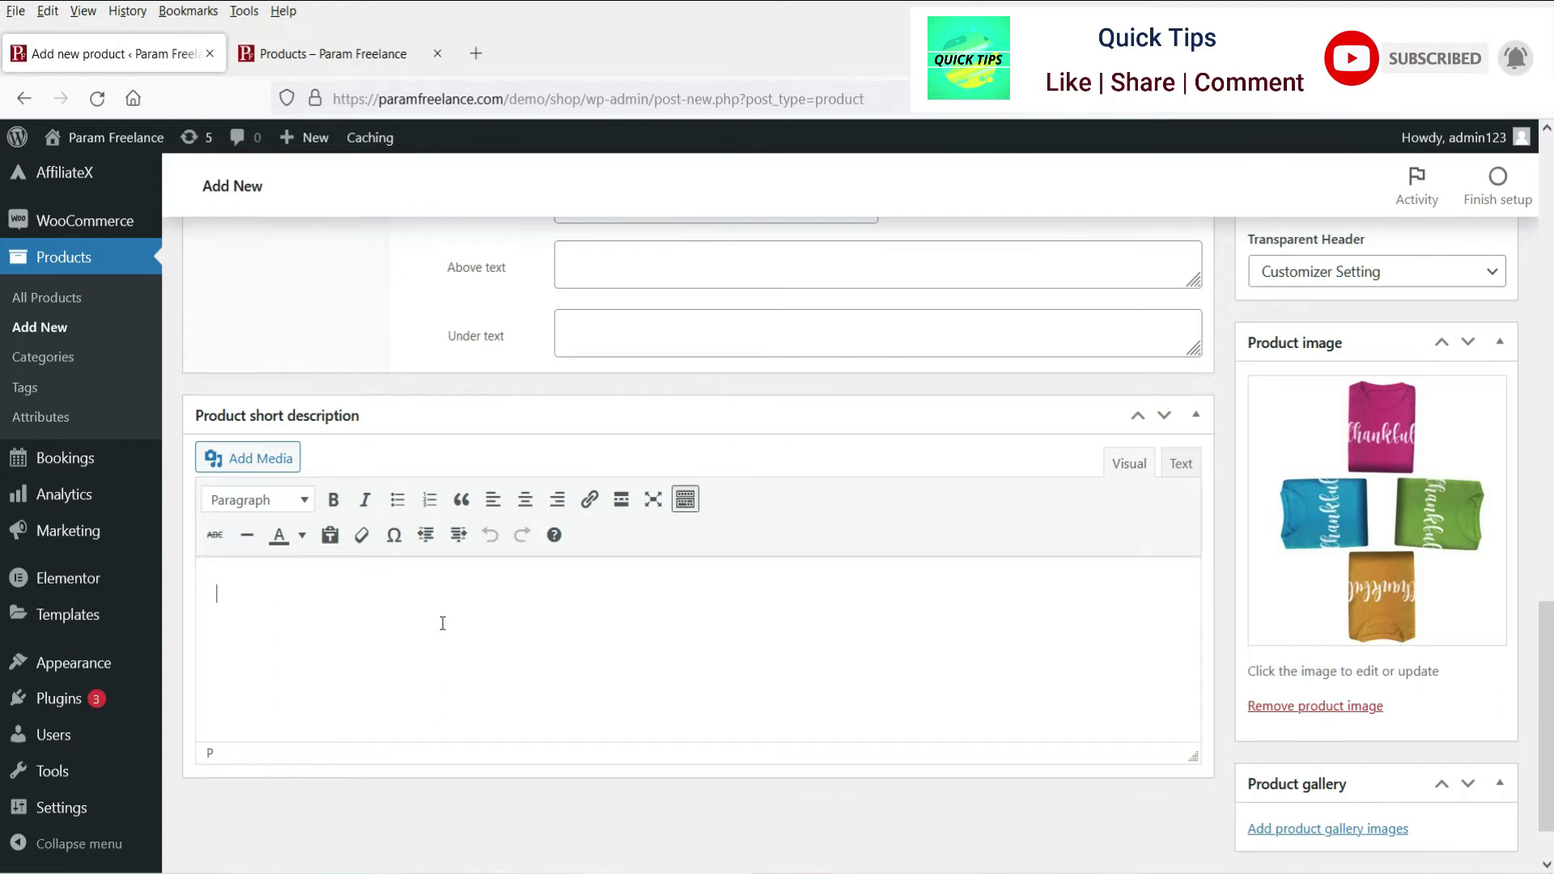
{"action": "scroll", "coordinate": [443, 623], "scroll_direction": "up", "scroll_amount": 20}
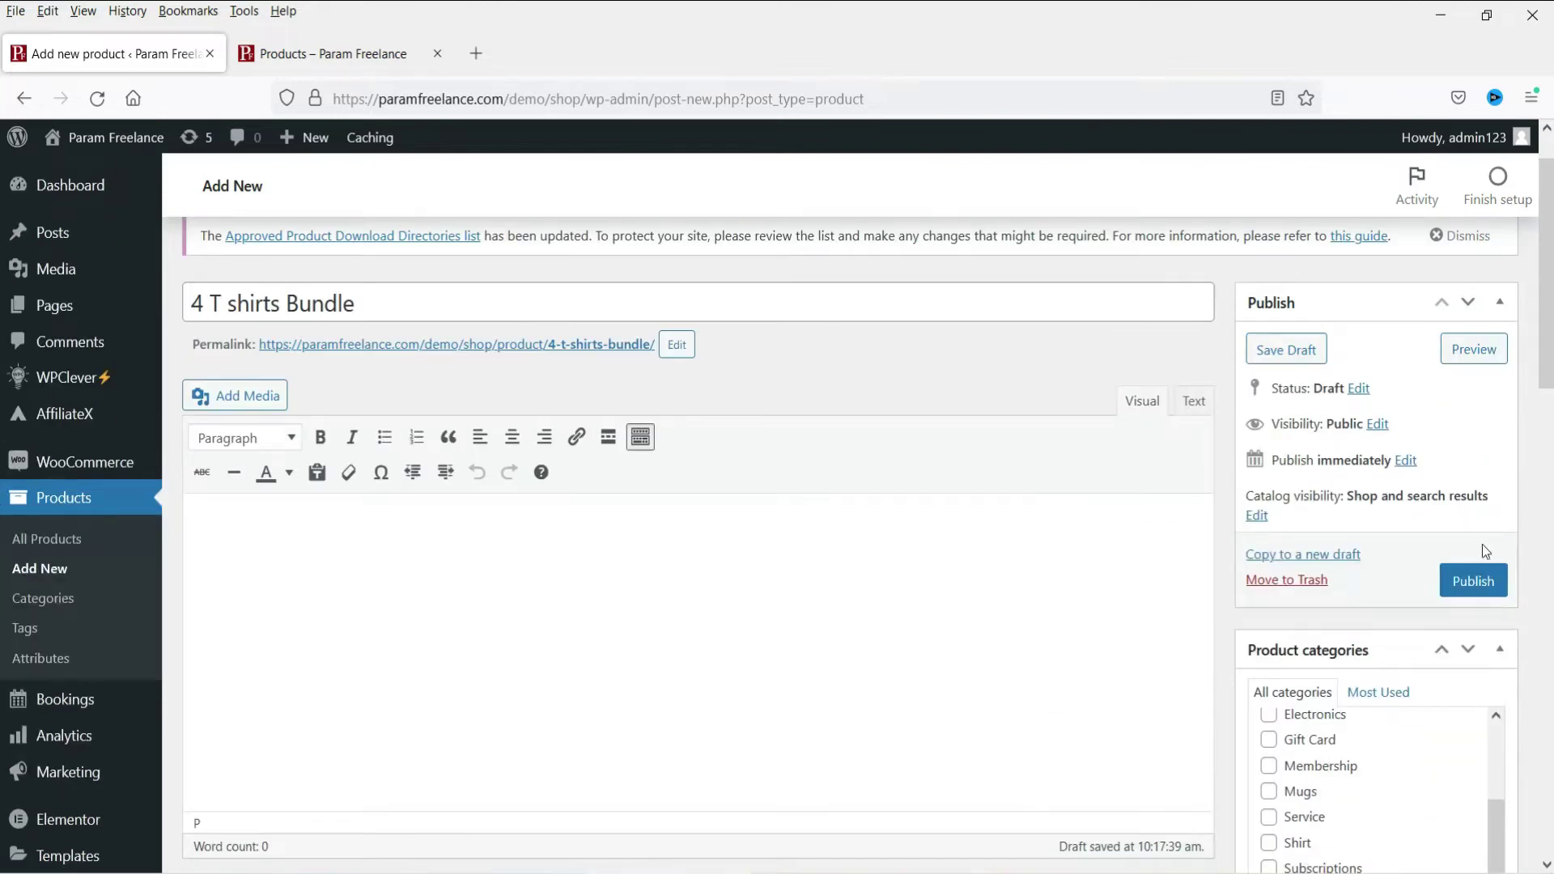
{"action": "left_click", "coordinate": [1472, 578]}
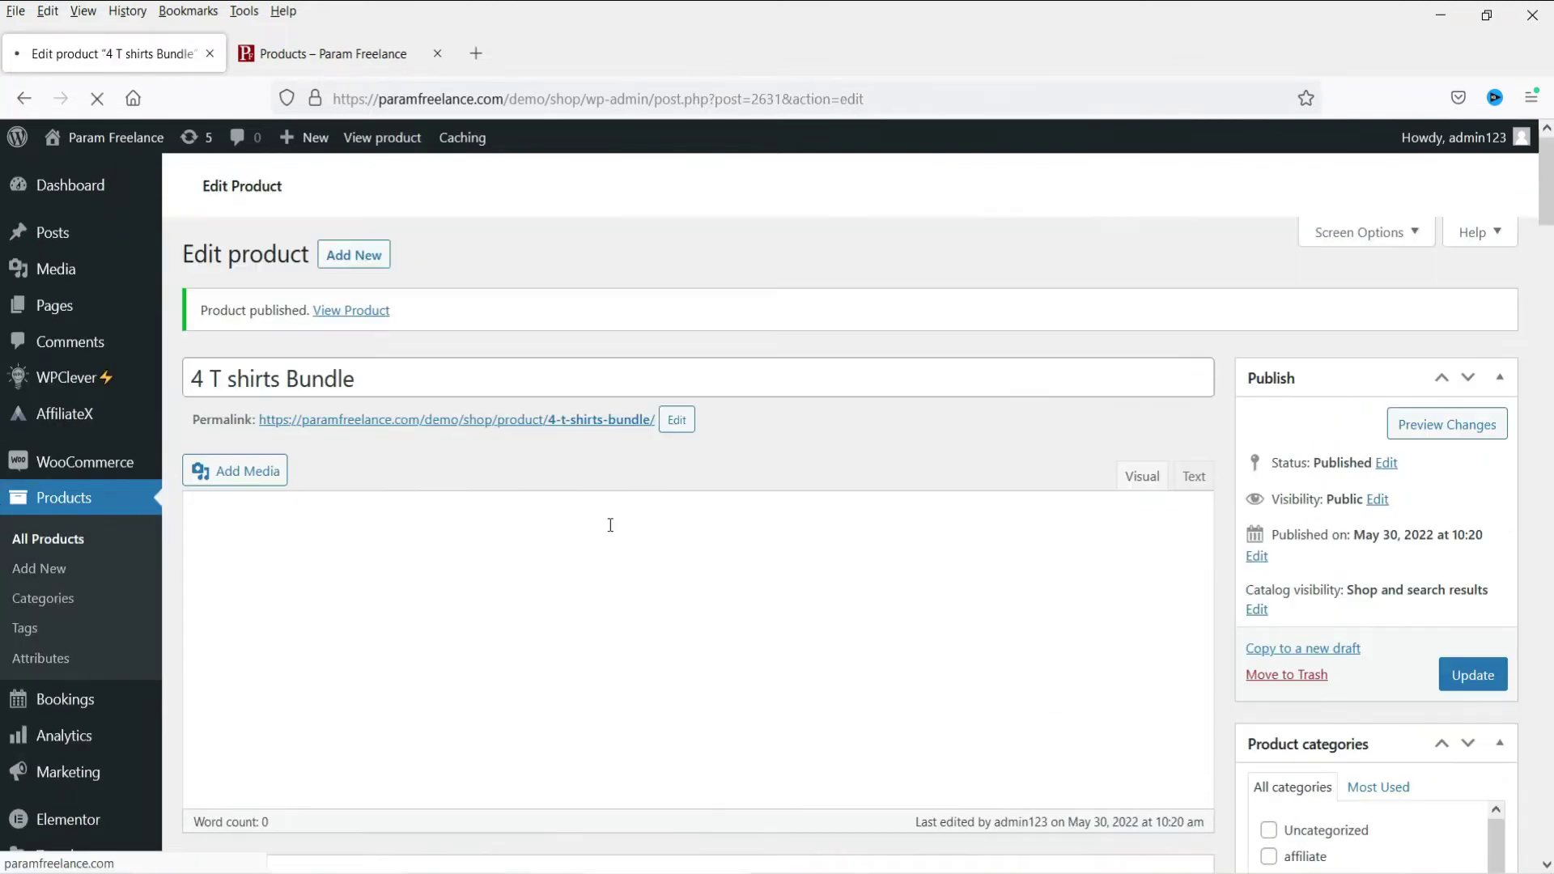
Open the published bundle's page in a new tab and examine its discounted price and bundled T-shirts
{"action": "right_click", "coordinate": [572, 421]}
{"action": "left_click", "coordinate": [613, 444]}
{"action": "left_click", "coordinate": [388, 53]}
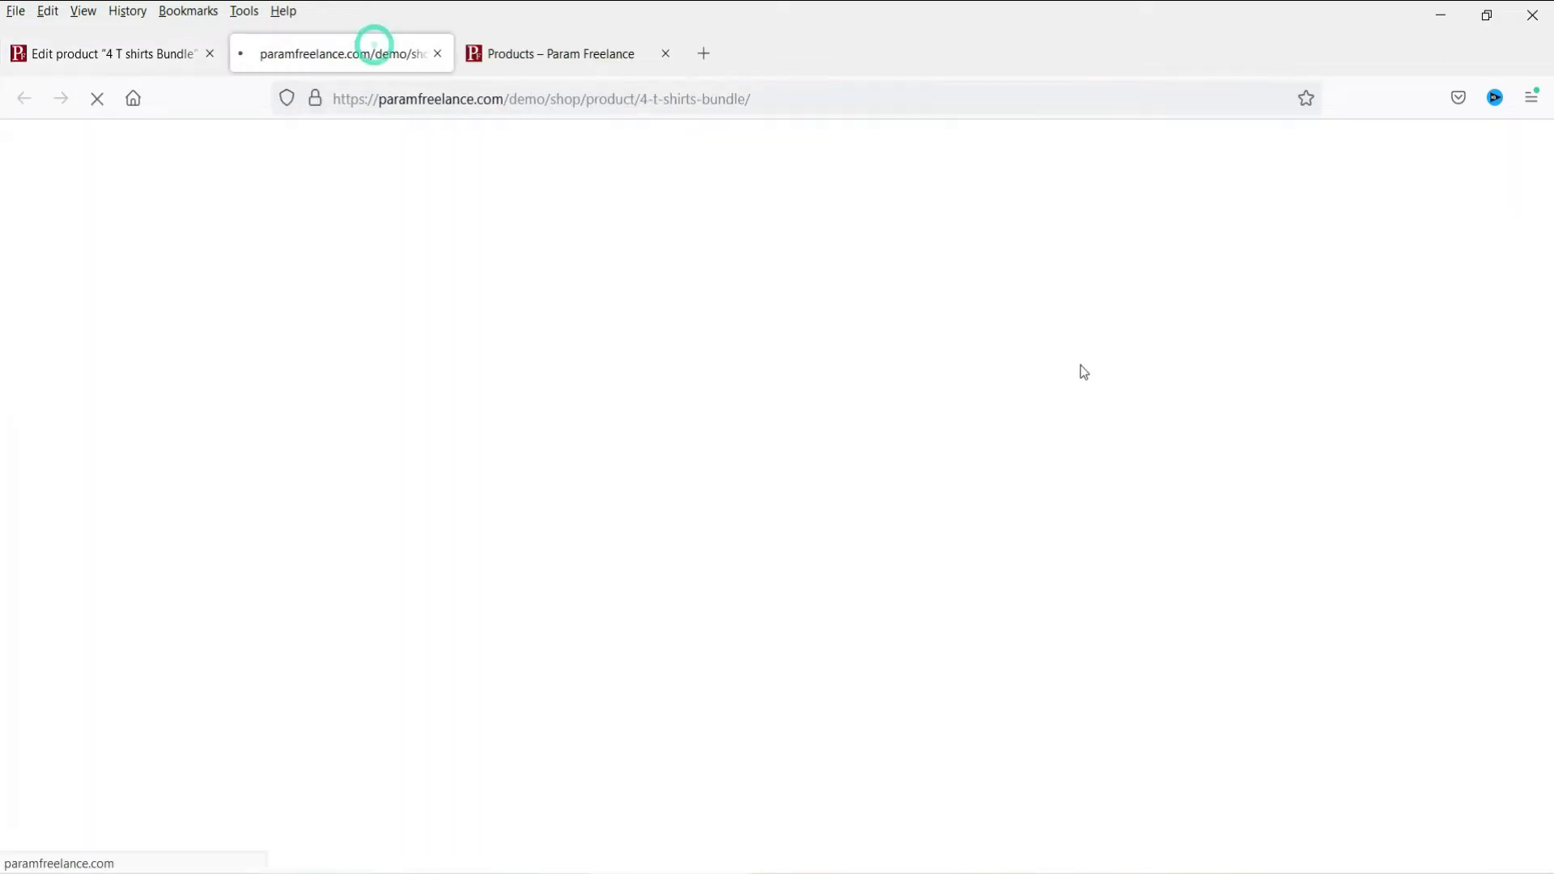
{"action": "scroll", "coordinate": [1303, 382], "scroll_direction": "down", "scroll_amount": 2}
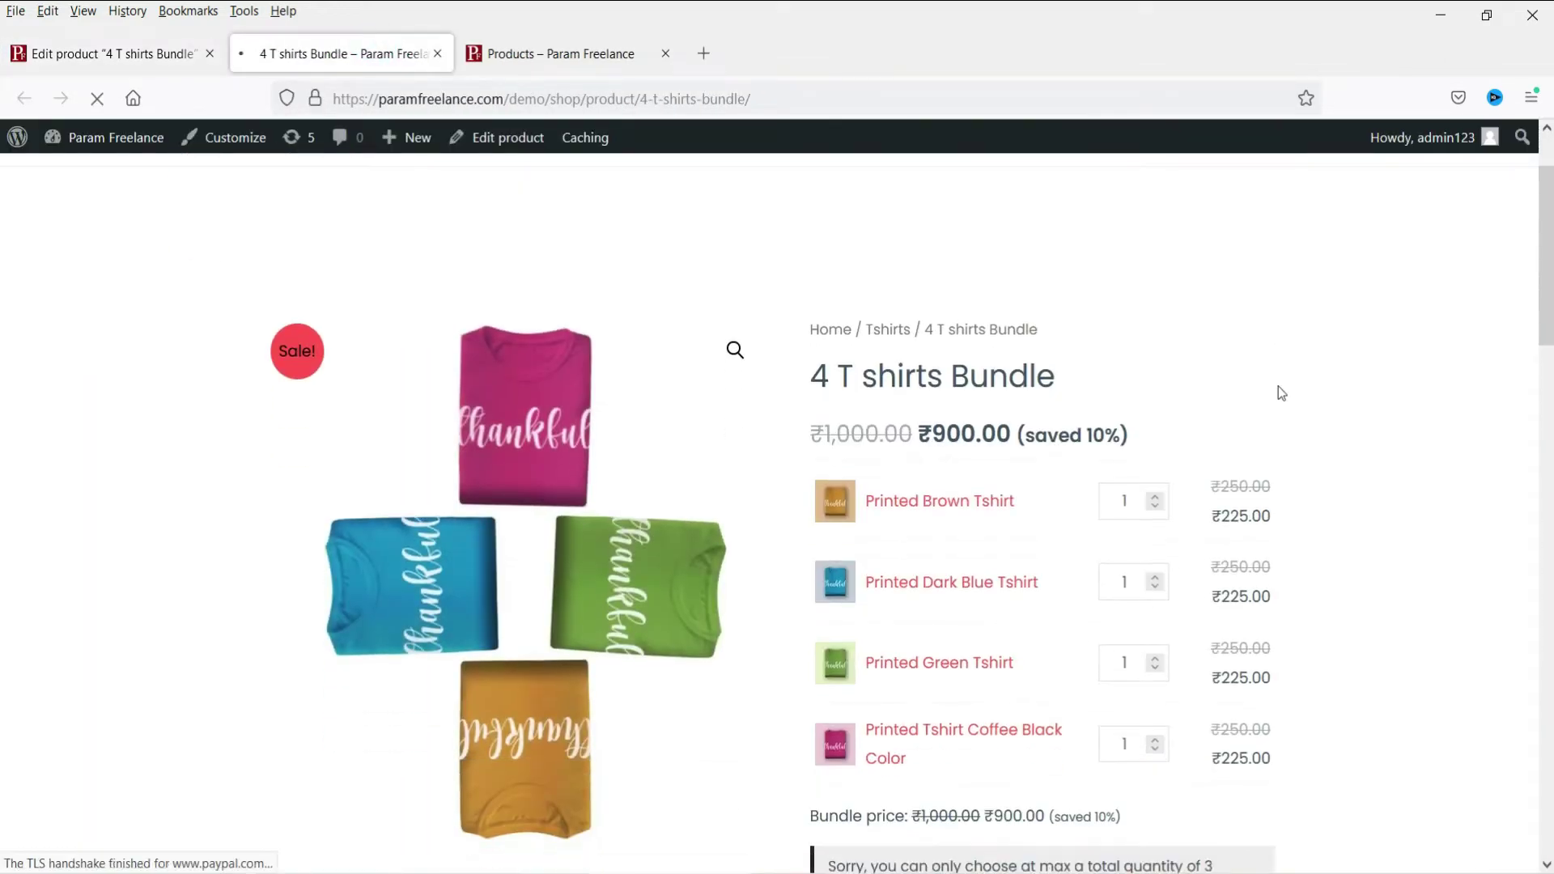
{"action": "scroll", "coordinate": [1244, 446], "scroll_direction": "down", "scroll_amount": 2}
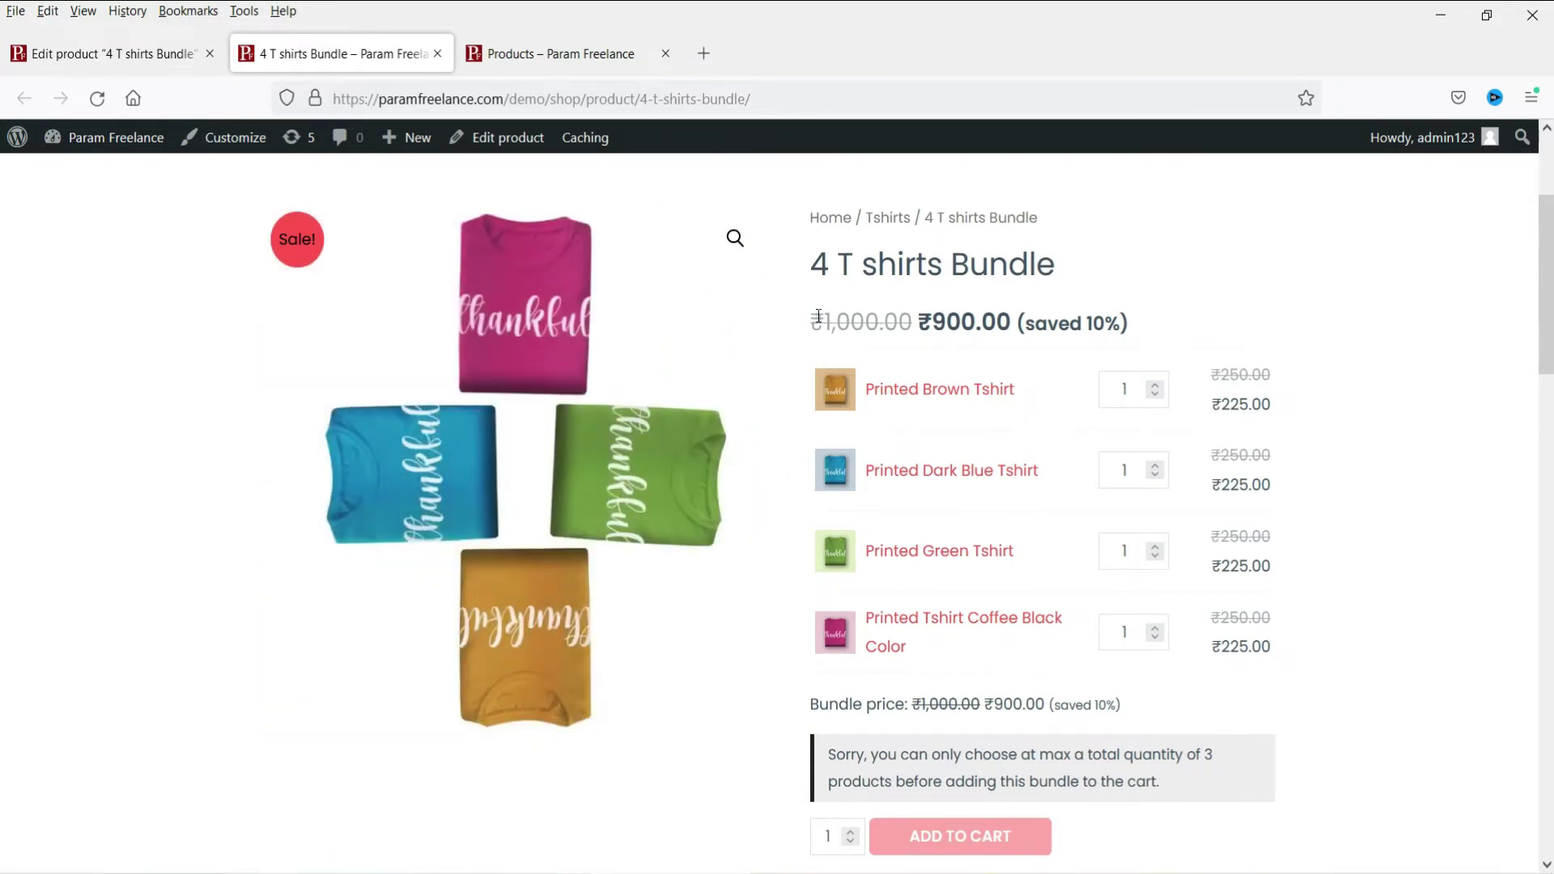
{"action": "left_click_drag", "start_coordinate": [819, 316], "coordinate": [879, 309]}
{"action": "left_click", "coordinate": [941, 311]}
{"action": "scroll", "coordinate": [1441, 400], "scroll_direction": "down", "scroll_amount": 2}
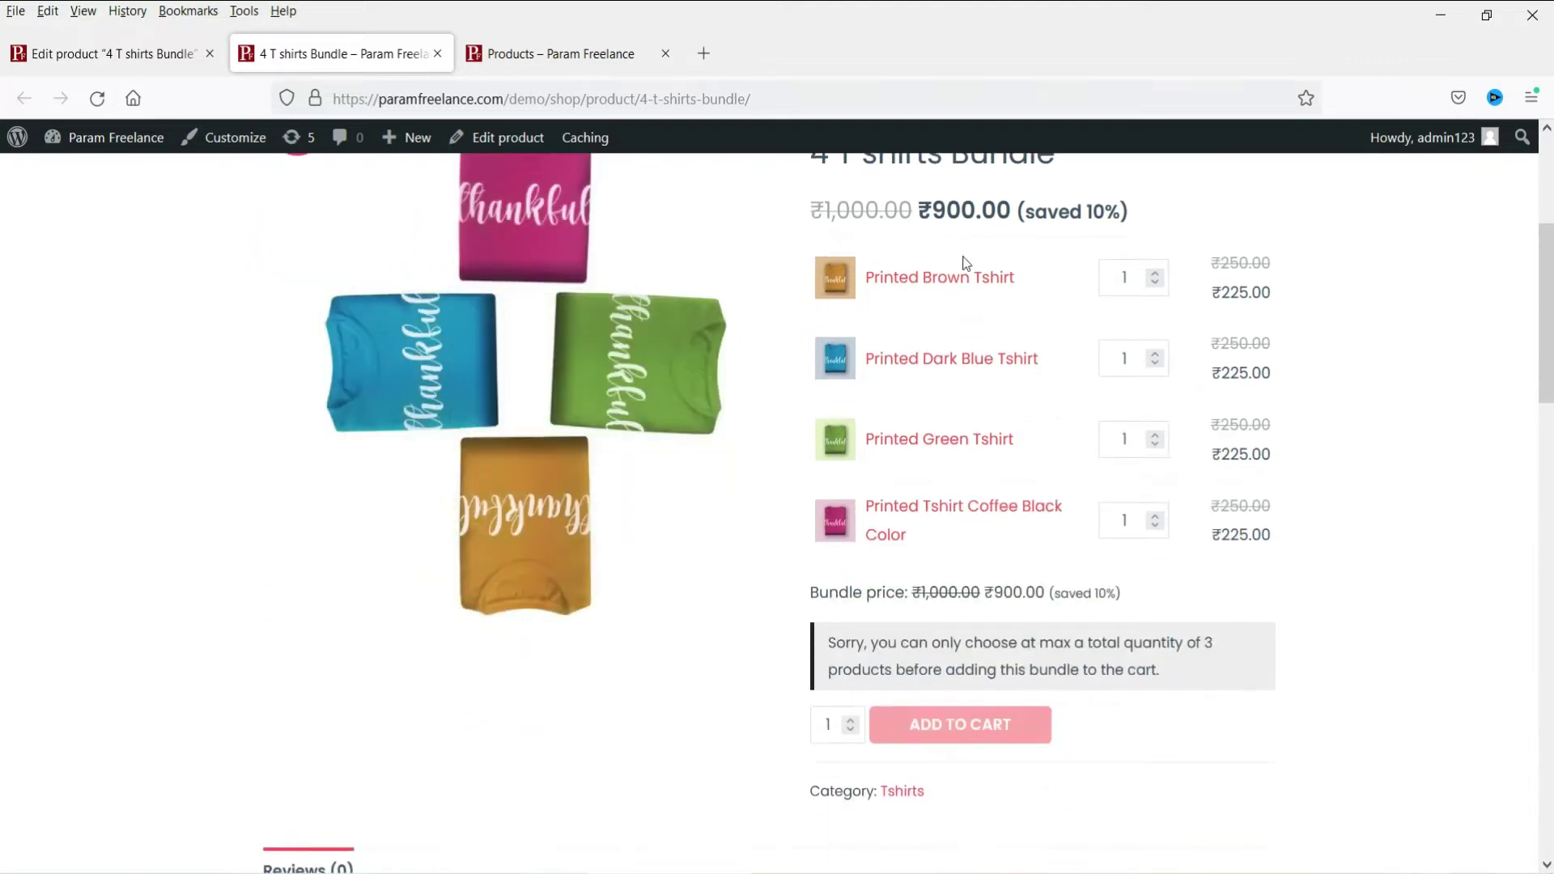
Set the quantity of each of the four bundled T-shirts to 2 and check the bundle's purchase area
{"action": "left_click", "coordinate": [1155, 275]}
{"action": "left_click", "coordinate": [1155, 353]}
{"action": "triple_click", "coordinate": [1155, 435]}
{"action": "left_click", "coordinate": [1155, 444]}
{"action": "left_click", "coordinate": [1155, 444]}
{"action": "left_click", "coordinate": [1155, 515]}
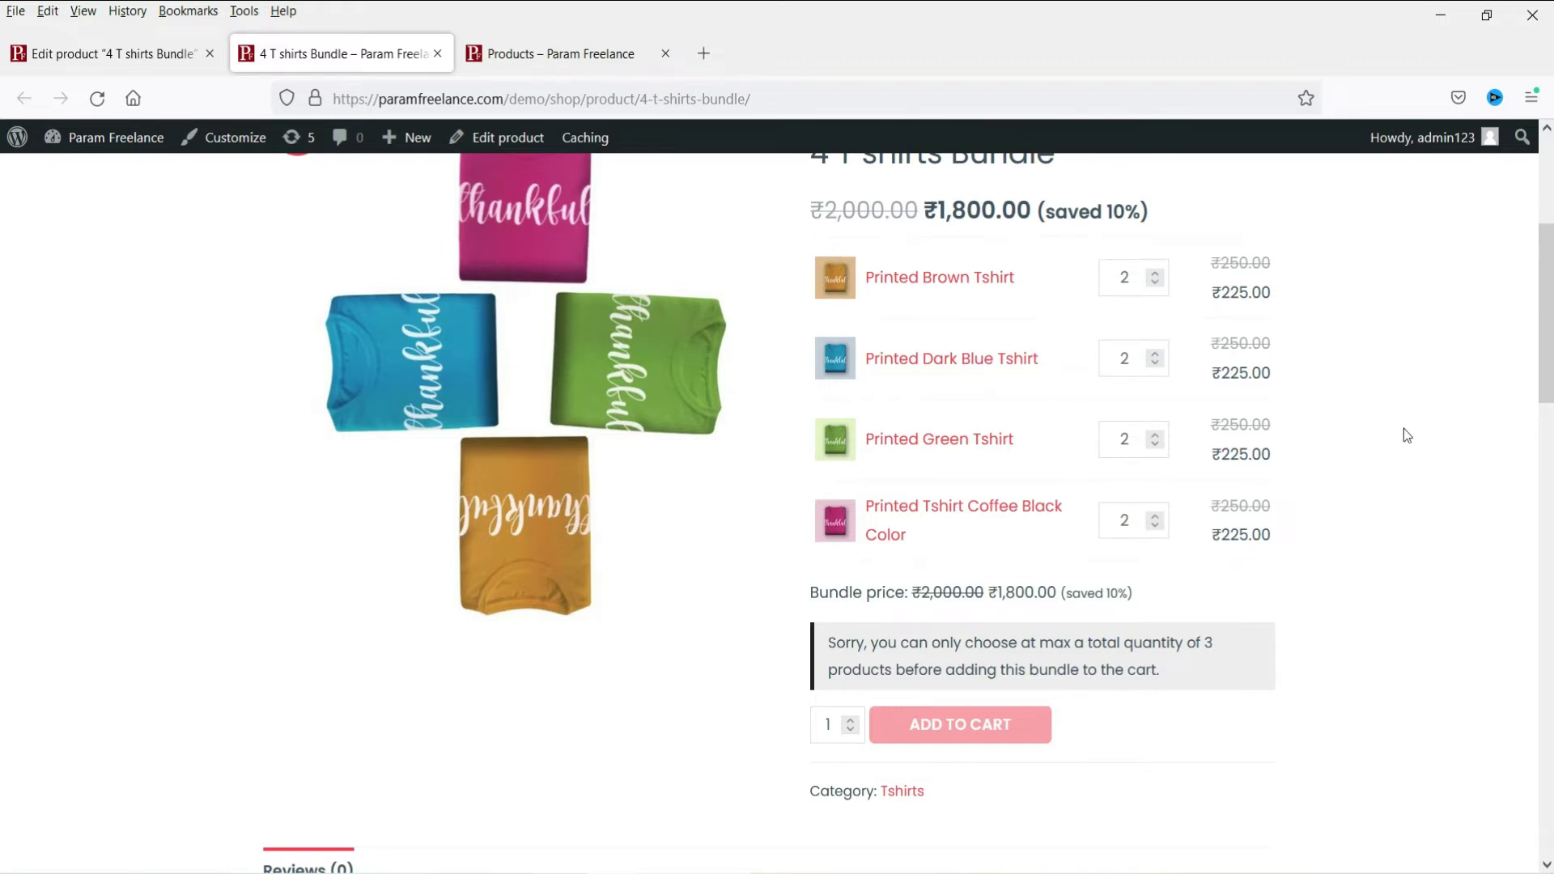
{"action": "scroll", "coordinate": [1406, 433], "scroll_direction": "down", "scroll_amount": 4}
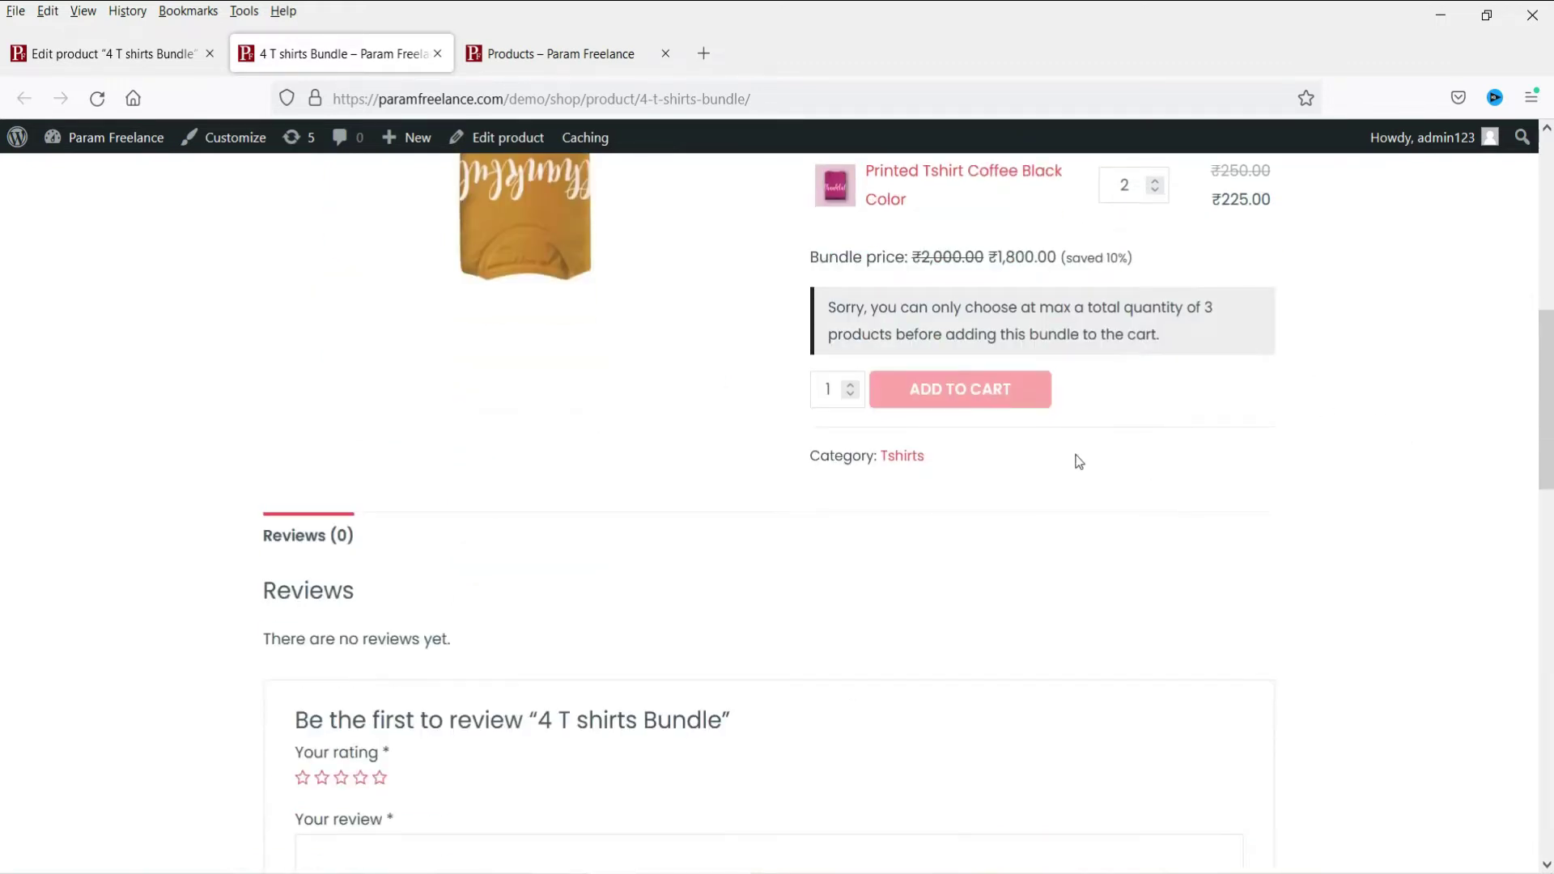
{"action": "scroll", "coordinate": [1079, 461], "scroll_direction": "up", "scroll_amount": 8}
Set the quantity limit for each item in the 4 T shirts Bundle to a minimum of 1 and a maximum of 3
{"action": "left_click", "coordinate": [57, 50]}
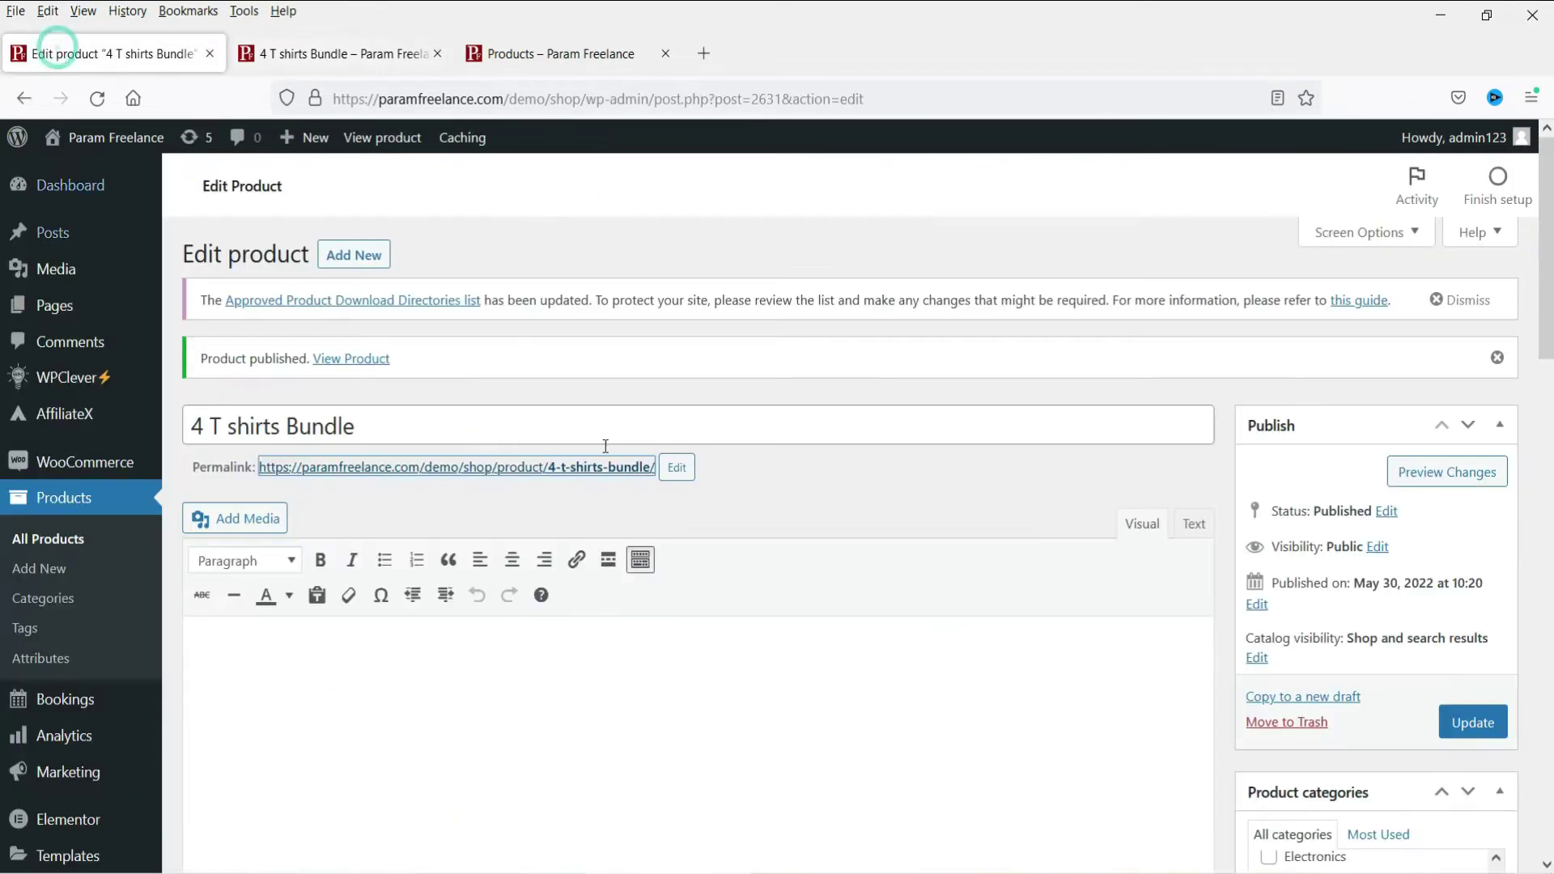
{"action": "scroll", "coordinate": [769, 433], "scroll_direction": "down", "scroll_amount": 20}
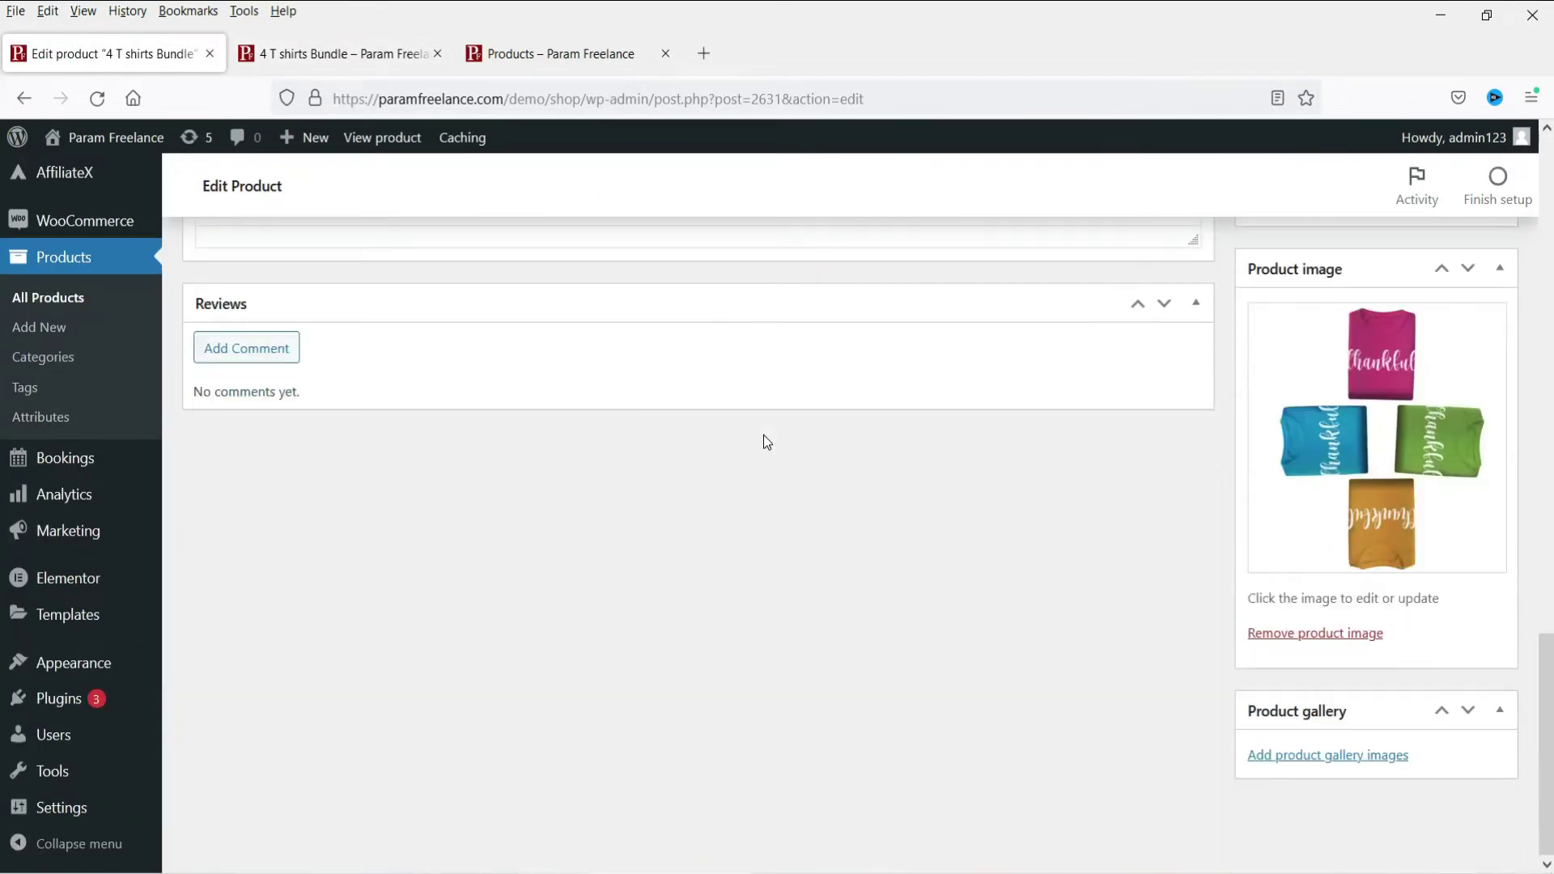
{"action": "scroll", "coordinate": [764, 437], "scroll_direction": "up", "scroll_amount": 15}
{"action": "scroll", "coordinate": [764, 437], "scroll_direction": "down", "scroll_amount": 3}
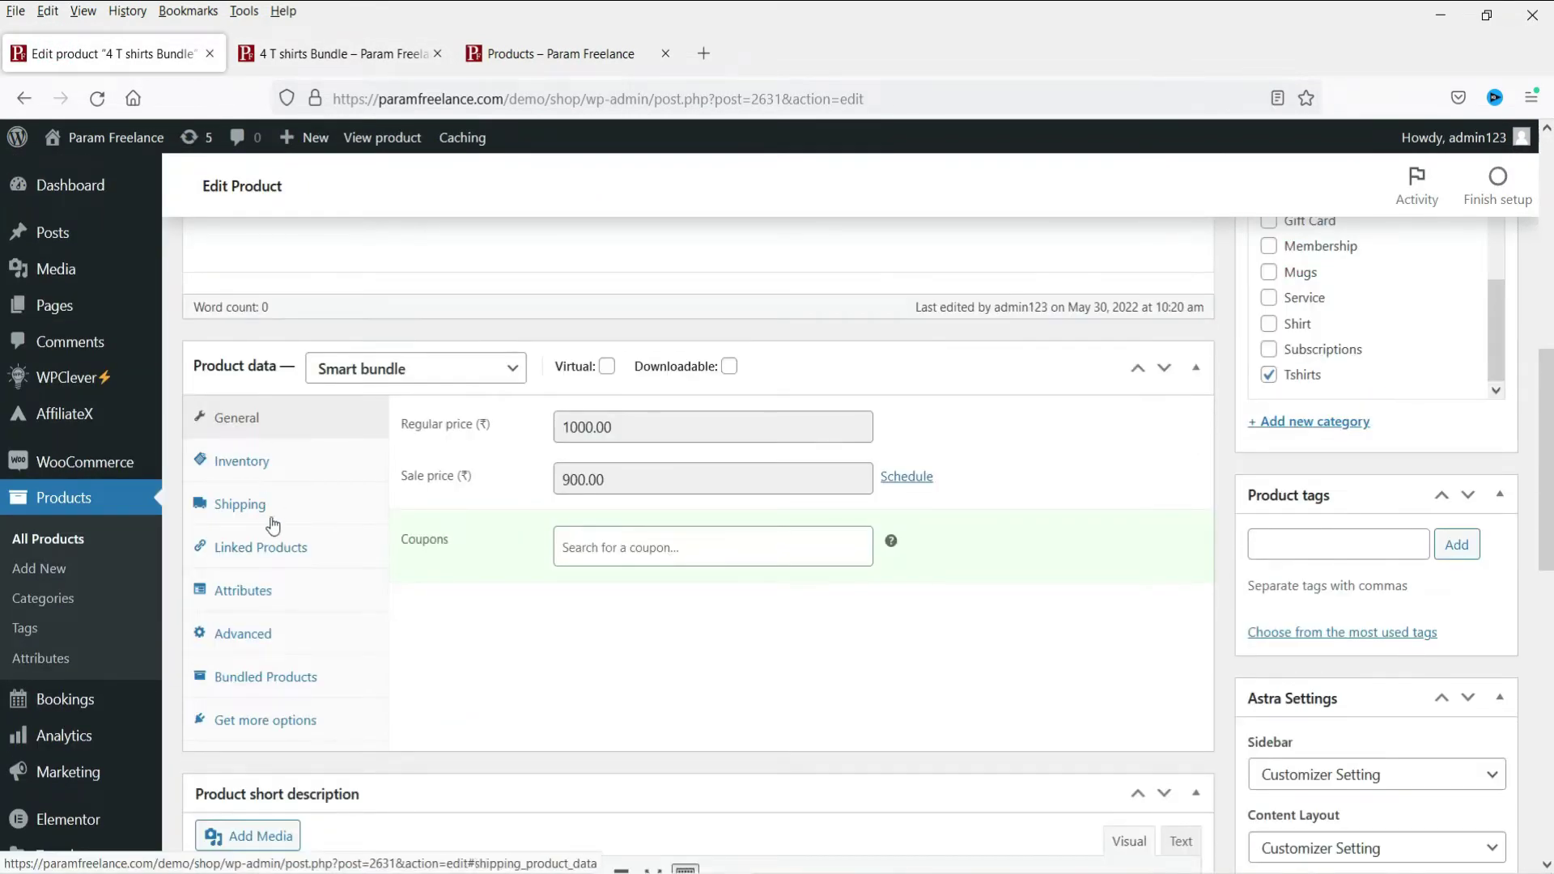
{"action": "left_click", "coordinate": [287, 677]}
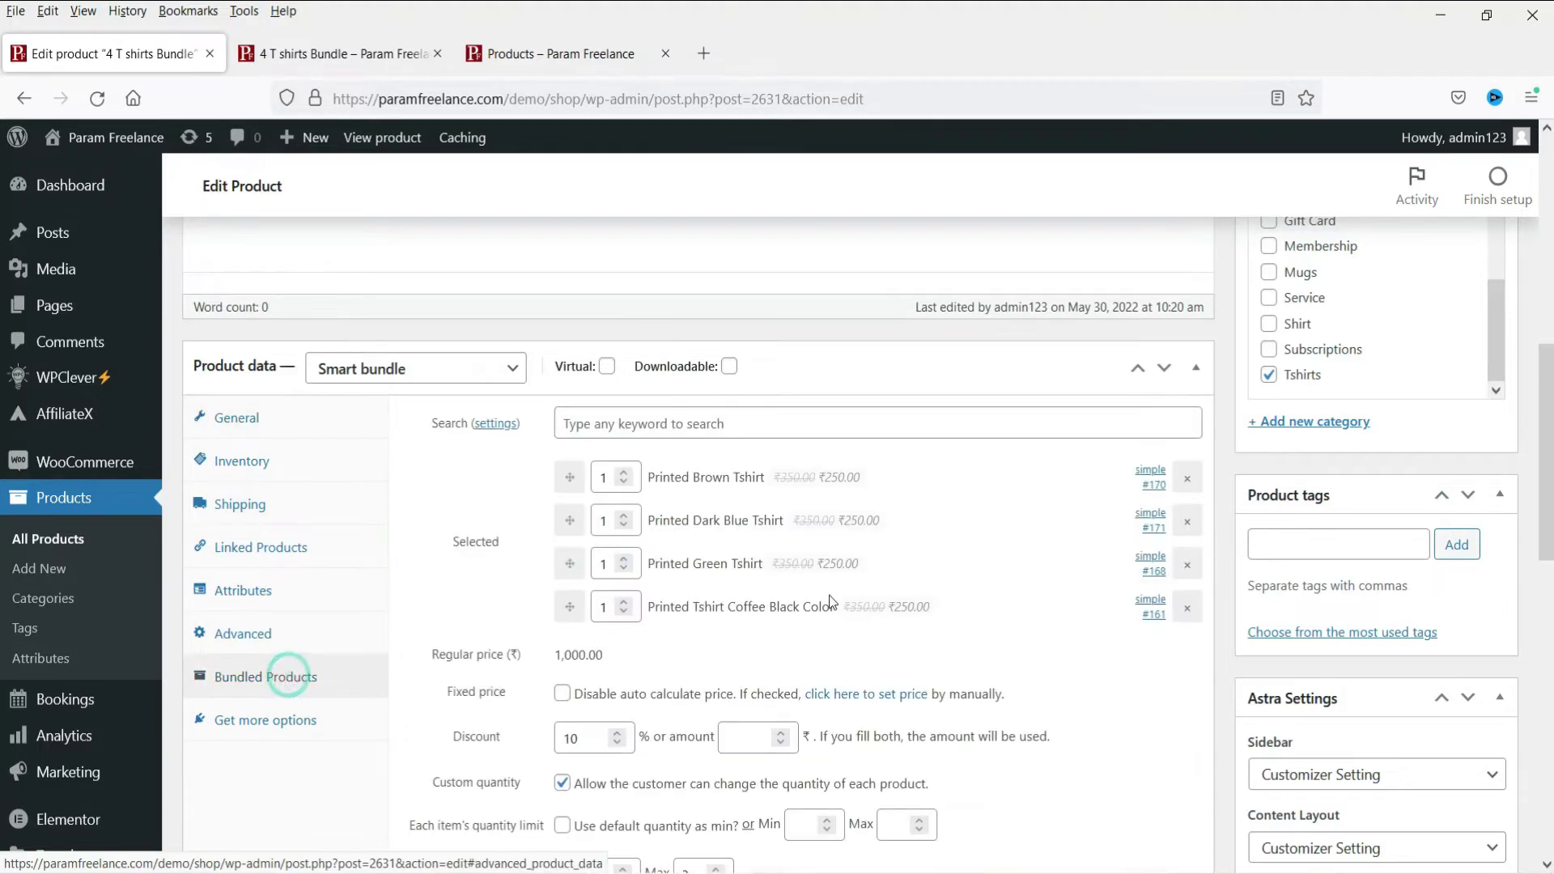
{"action": "scroll", "coordinate": [857, 445], "scroll_direction": "down", "scroll_amount": 7}
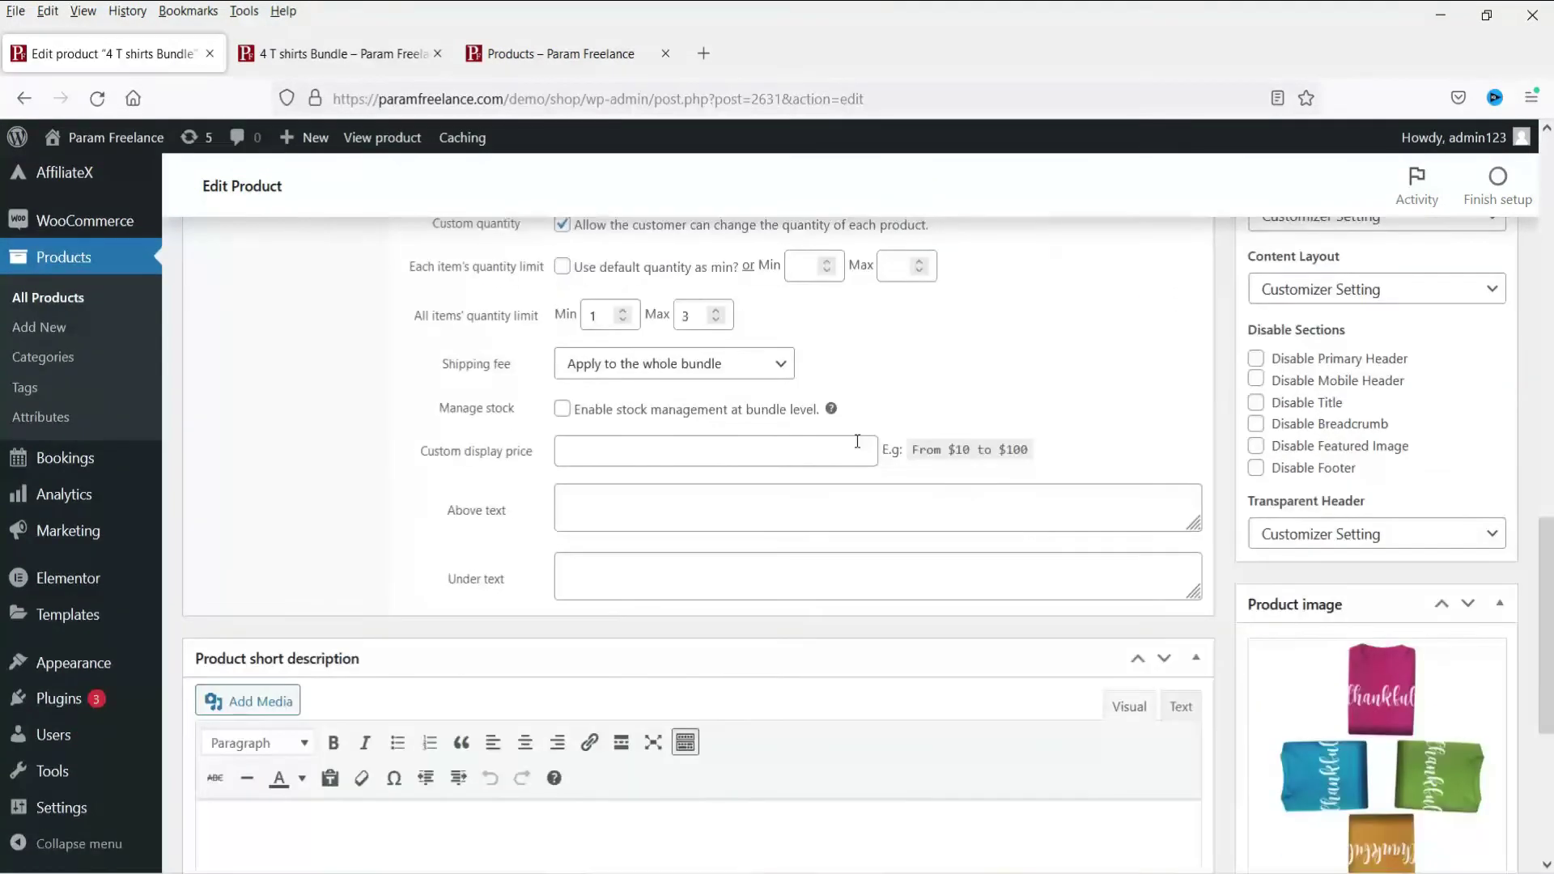
{"action": "scroll", "coordinate": [857, 441], "scroll_direction": "up", "scroll_amount": 3}
{"action": "left_click", "coordinate": [828, 485]}
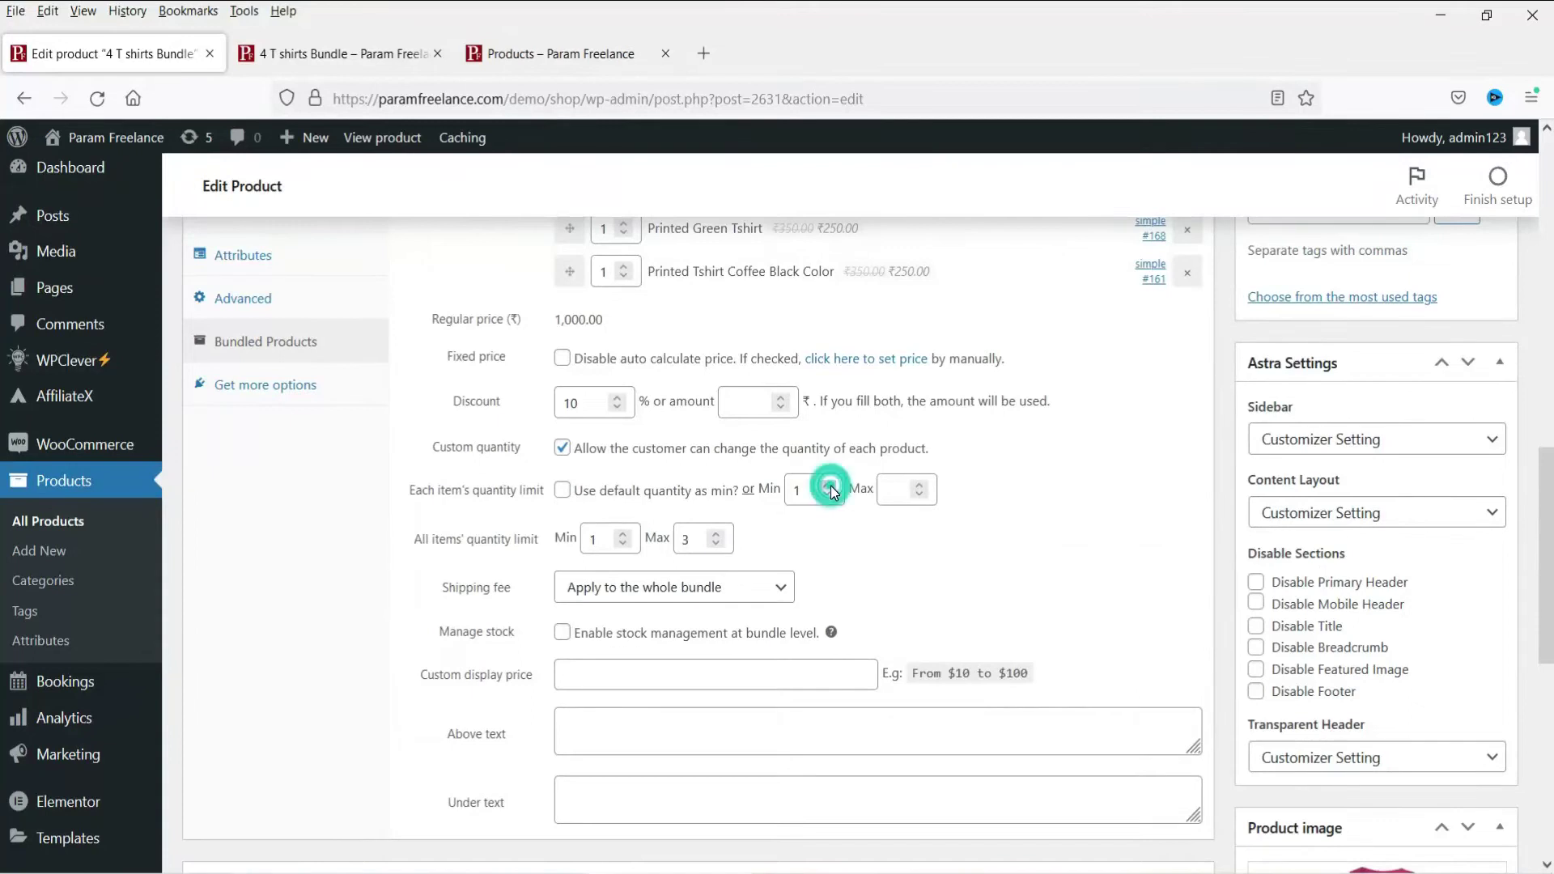
{"action": "left_click", "coordinate": [920, 484]}
{"action": "left_click", "coordinate": [920, 484]}
{"action": "left_click", "coordinate": [920, 485]}
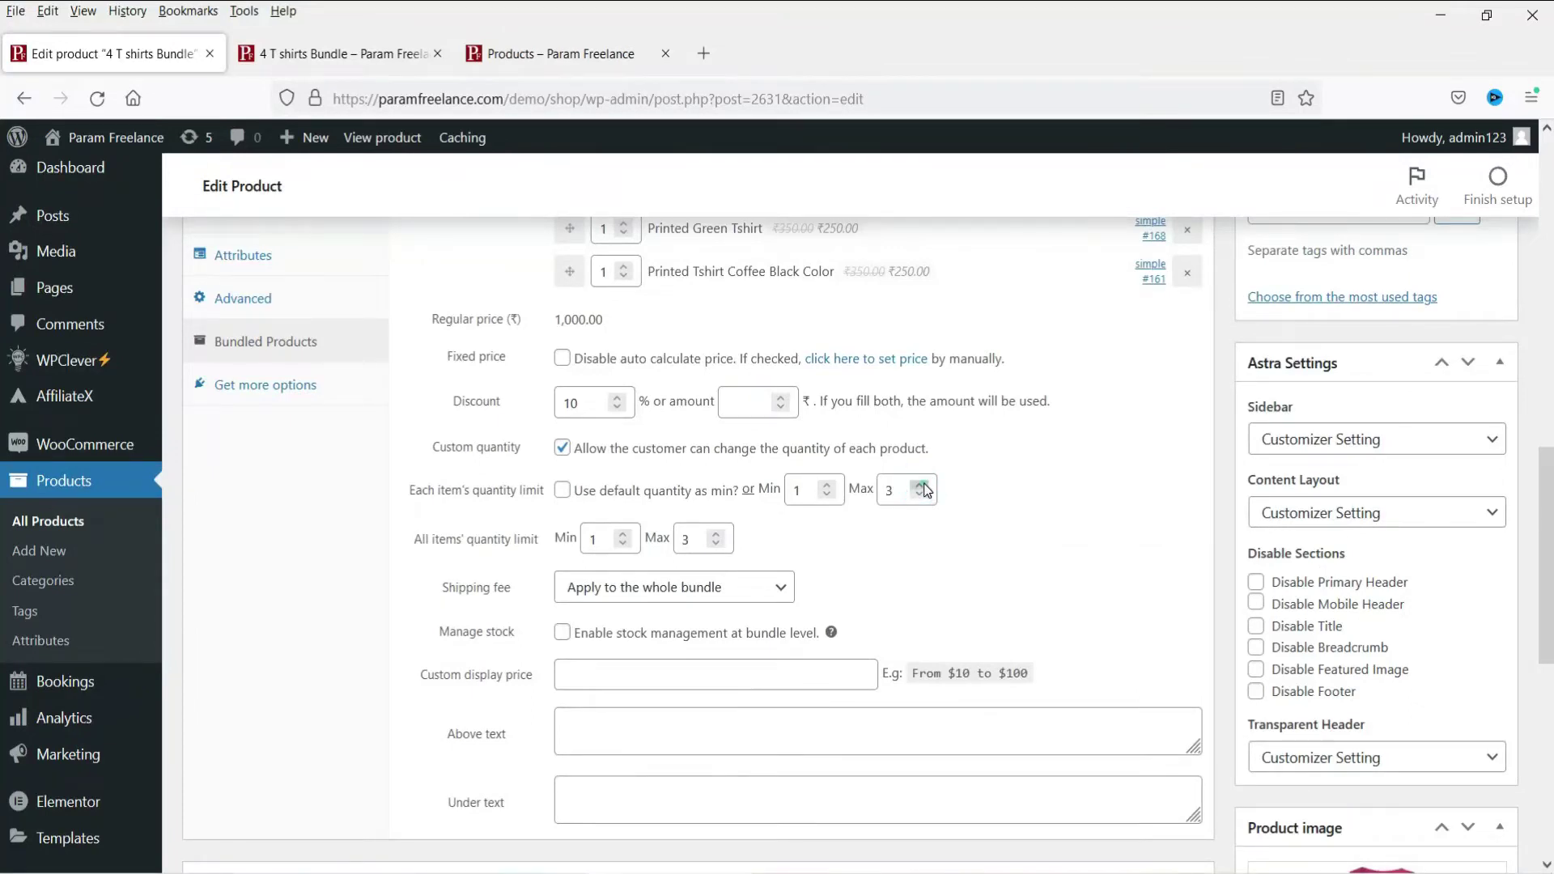
Update the bundle product and reload its shop page
{"action": "scroll", "coordinate": [1547, 500], "scroll_direction": "up", "scroll_amount": 4}
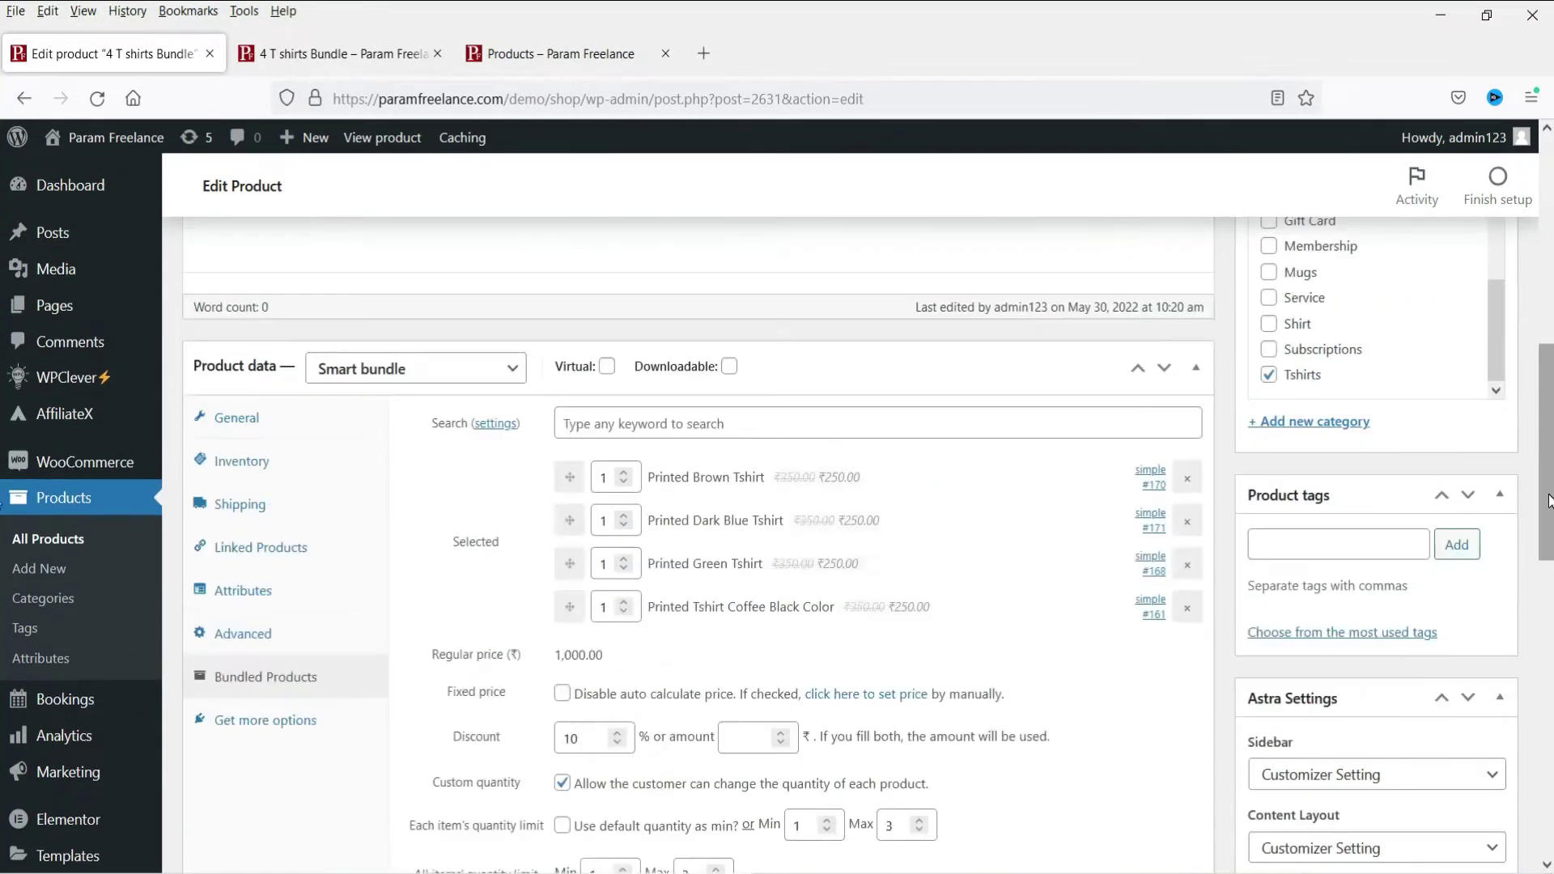
{"action": "scroll", "coordinate": [1465, 504], "scroll_direction": "up", "scroll_amount": 5}
{"action": "left_click", "coordinate": [1466, 507]}
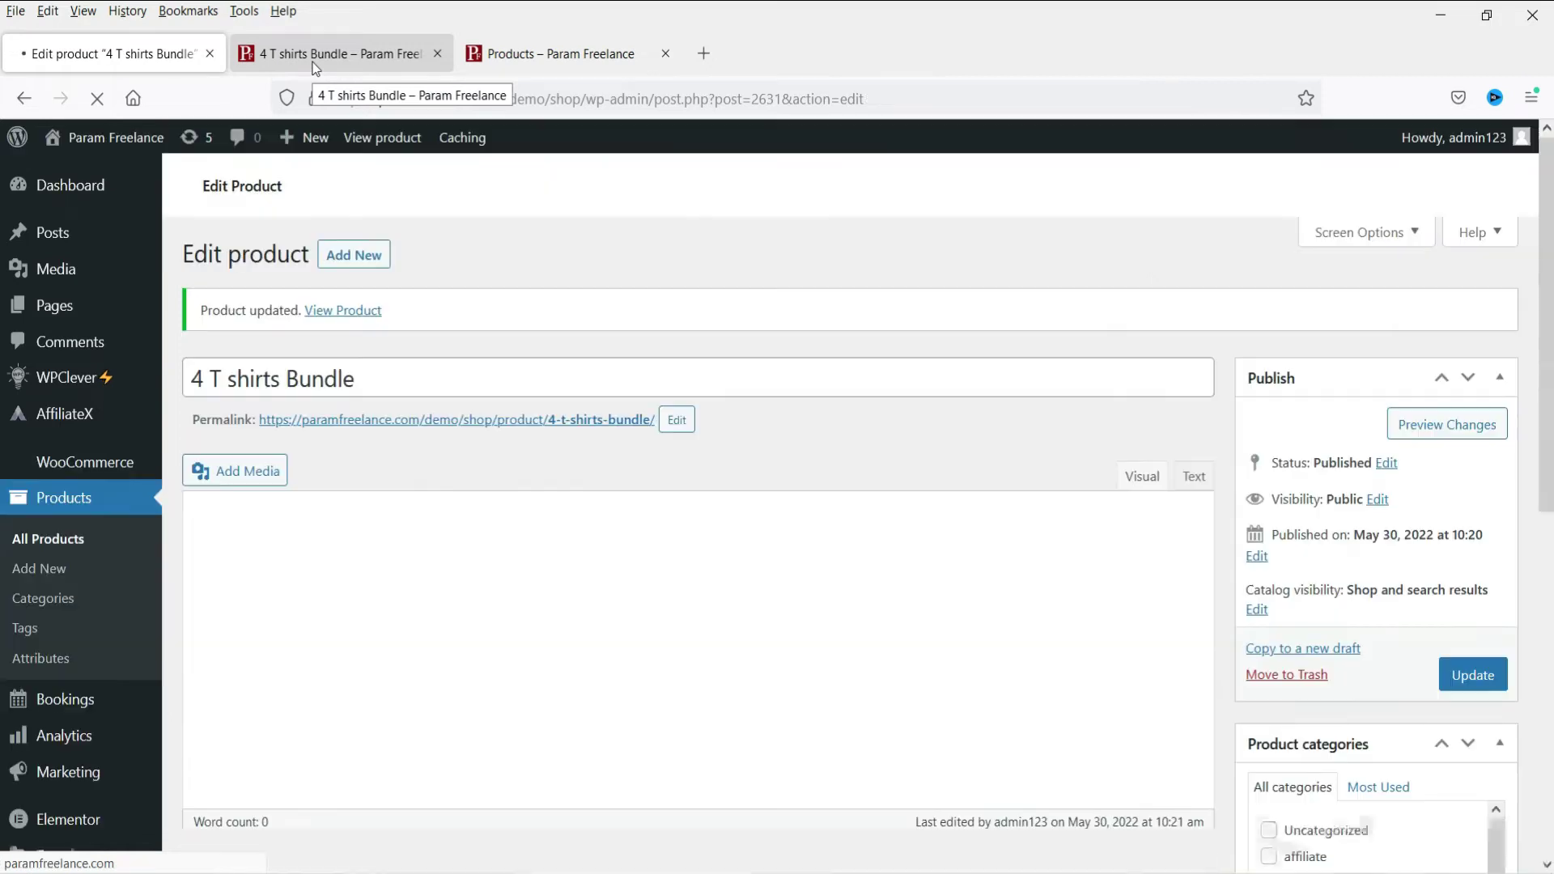
{"action": "left_click", "coordinate": [315, 56]}
{"action": "left_click", "coordinate": [97, 98]}
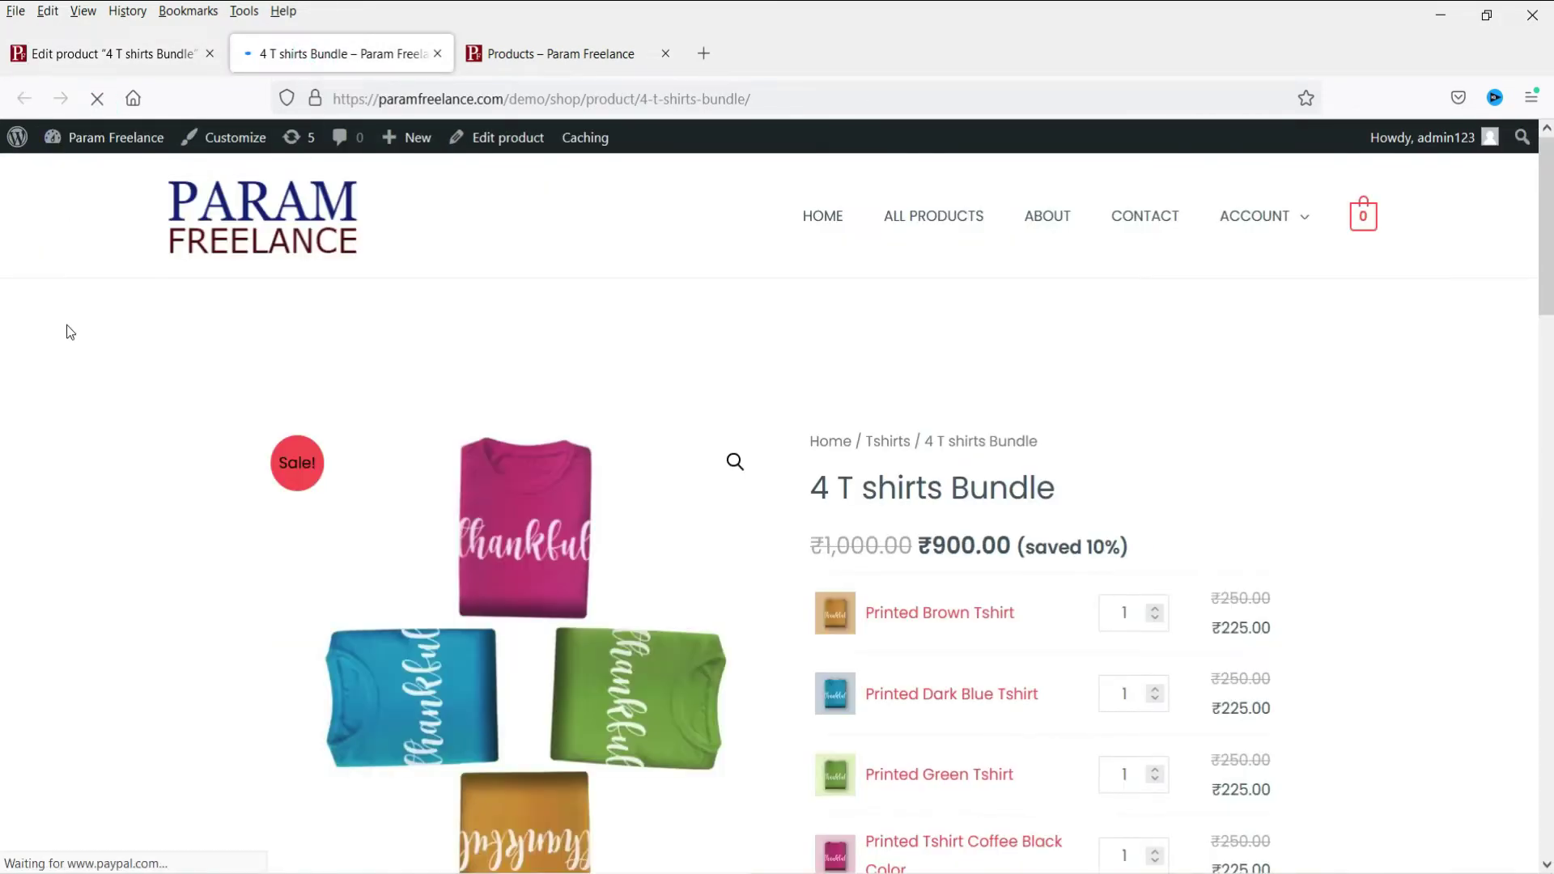
Raise the quantity of each of the four bundled T-shirts to 3 on the shop page, testing the per-item maximum
{"action": "scroll", "coordinate": [1421, 395], "scroll_direction": "down", "scroll_amount": 3}
{"action": "left_click", "coordinate": [1155, 384]}
{"action": "left_click", "coordinate": [1155, 384]}
{"action": "left_click", "coordinate": [1155, 385]}
{"action": "left_click", "coordinate": [1155, 384]}
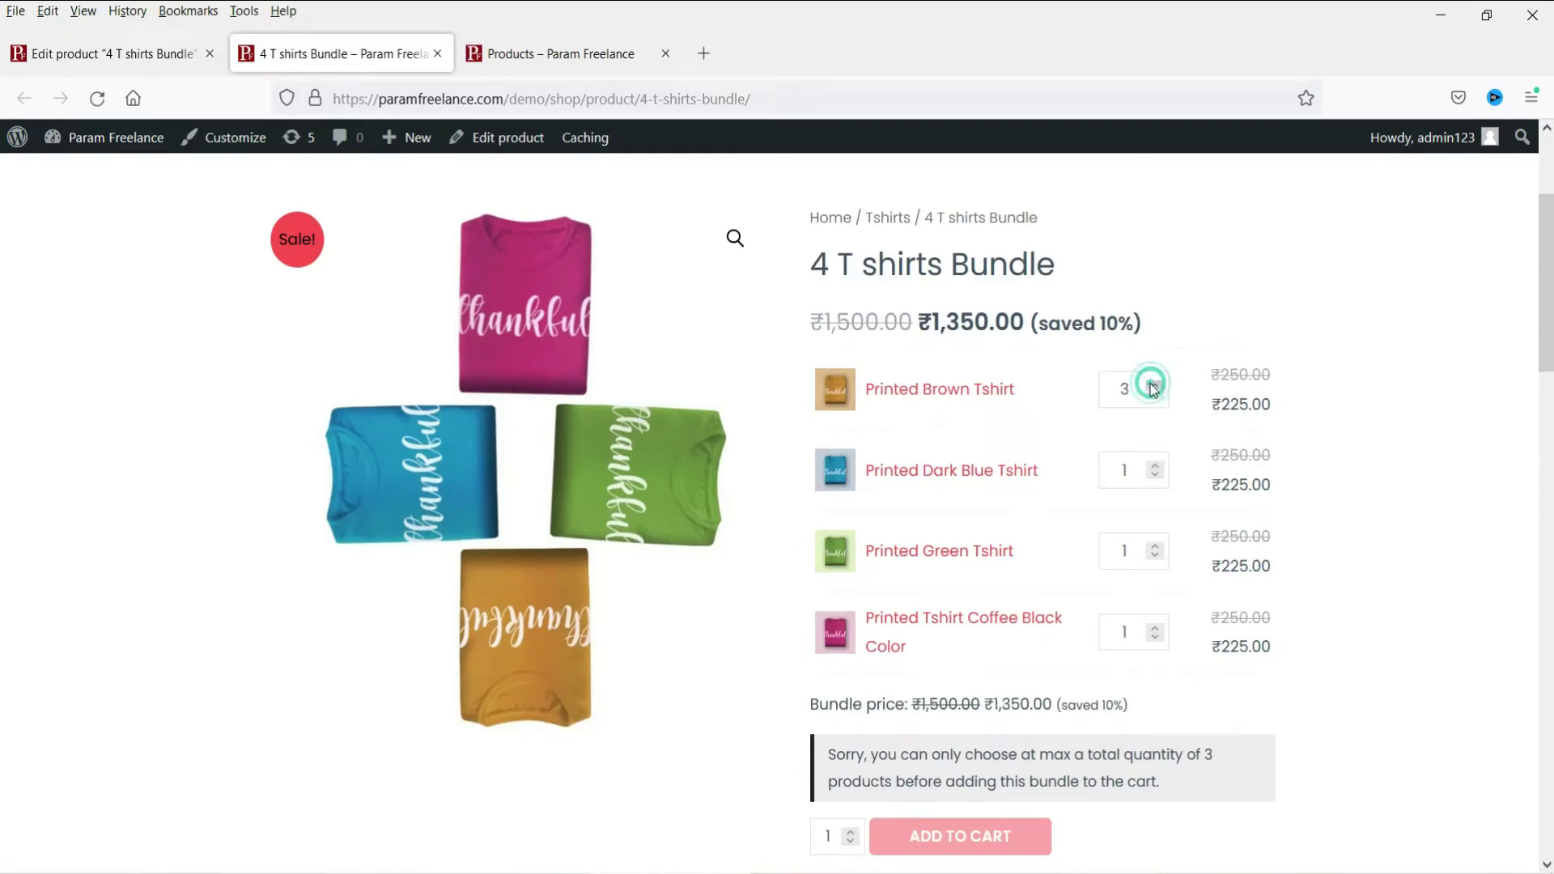
{"action": "left_click", "coordinate": [1155, 467]}
{"action": "left_click", "coordinate": [1155, 467]}
{"action": "left_click", "coordinate": [1152, 547]}
{"action": "left_click", "coordinate": [1153, 547]}
{"action": "left_click", "coordinate": [1156, 628]}
{"action": "left_click", "coordinate": [1156, 629]}
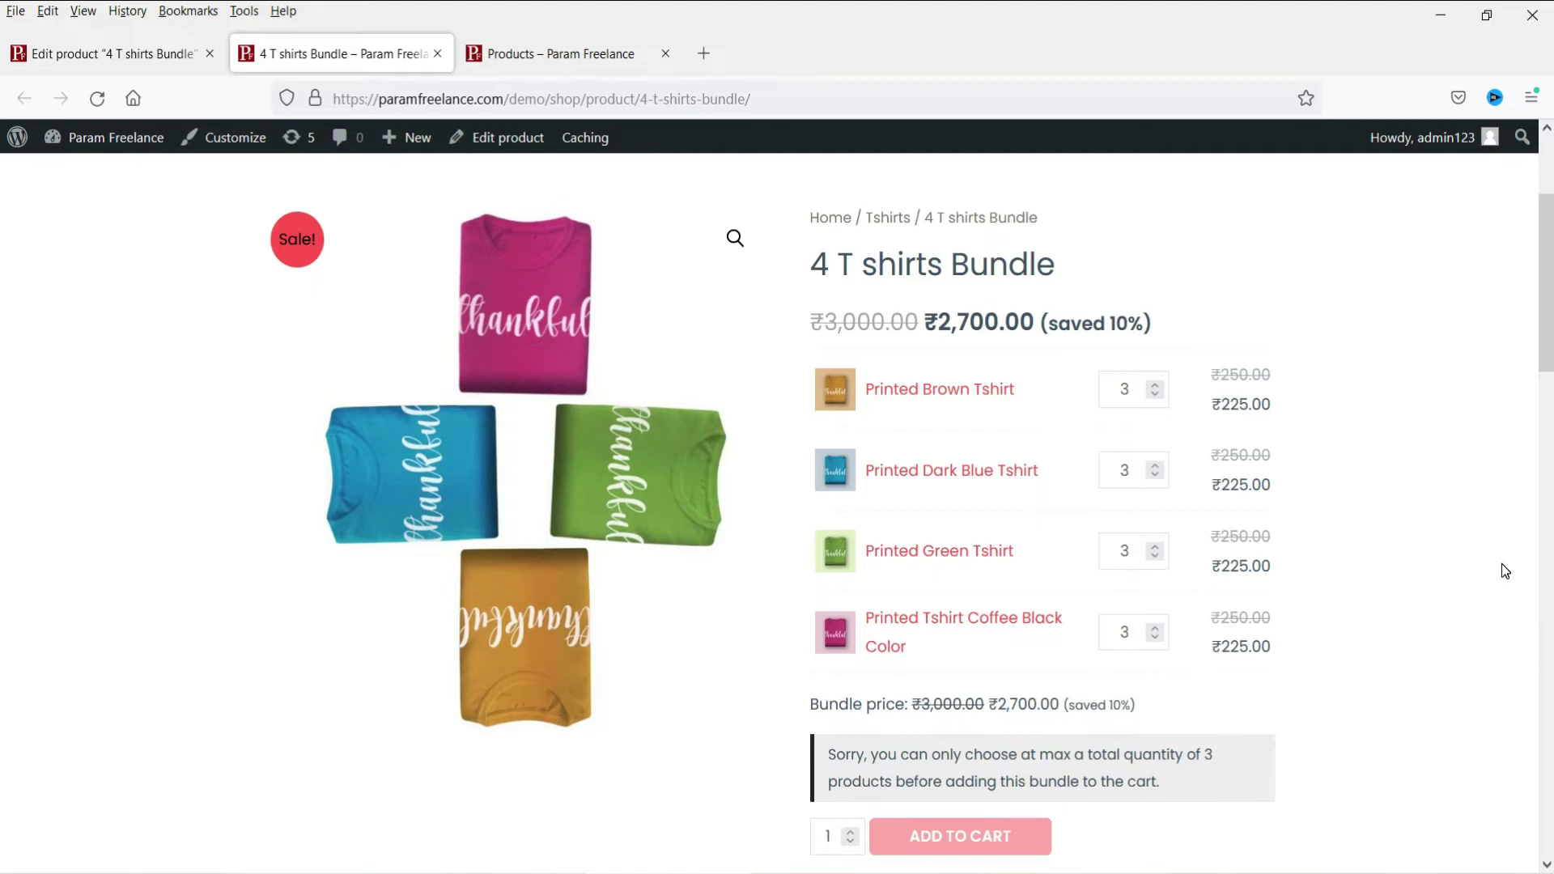
Open the bundled Printed Tshirt Coffee Black Color product in a new tab and open it for editing
{"action": "scroll", "coordinate": [830, 463], "scroll_direction": "up", "scroll_amount": 3}
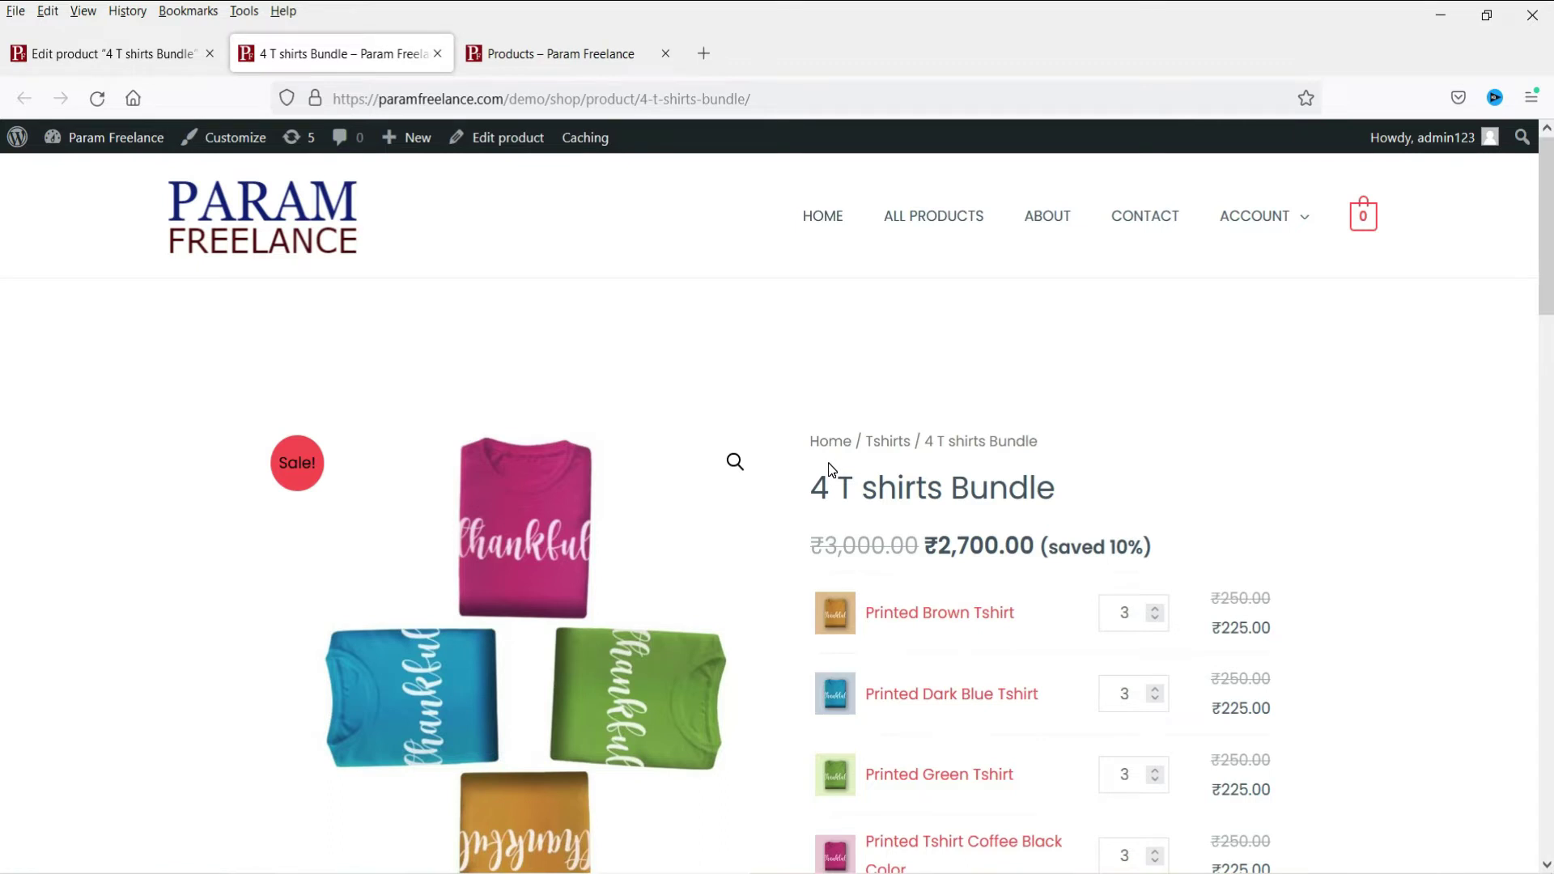
{"action": "scroll", "coordinate": [946, 460], "scroll_direction": "down", "scroll_amount": 4}
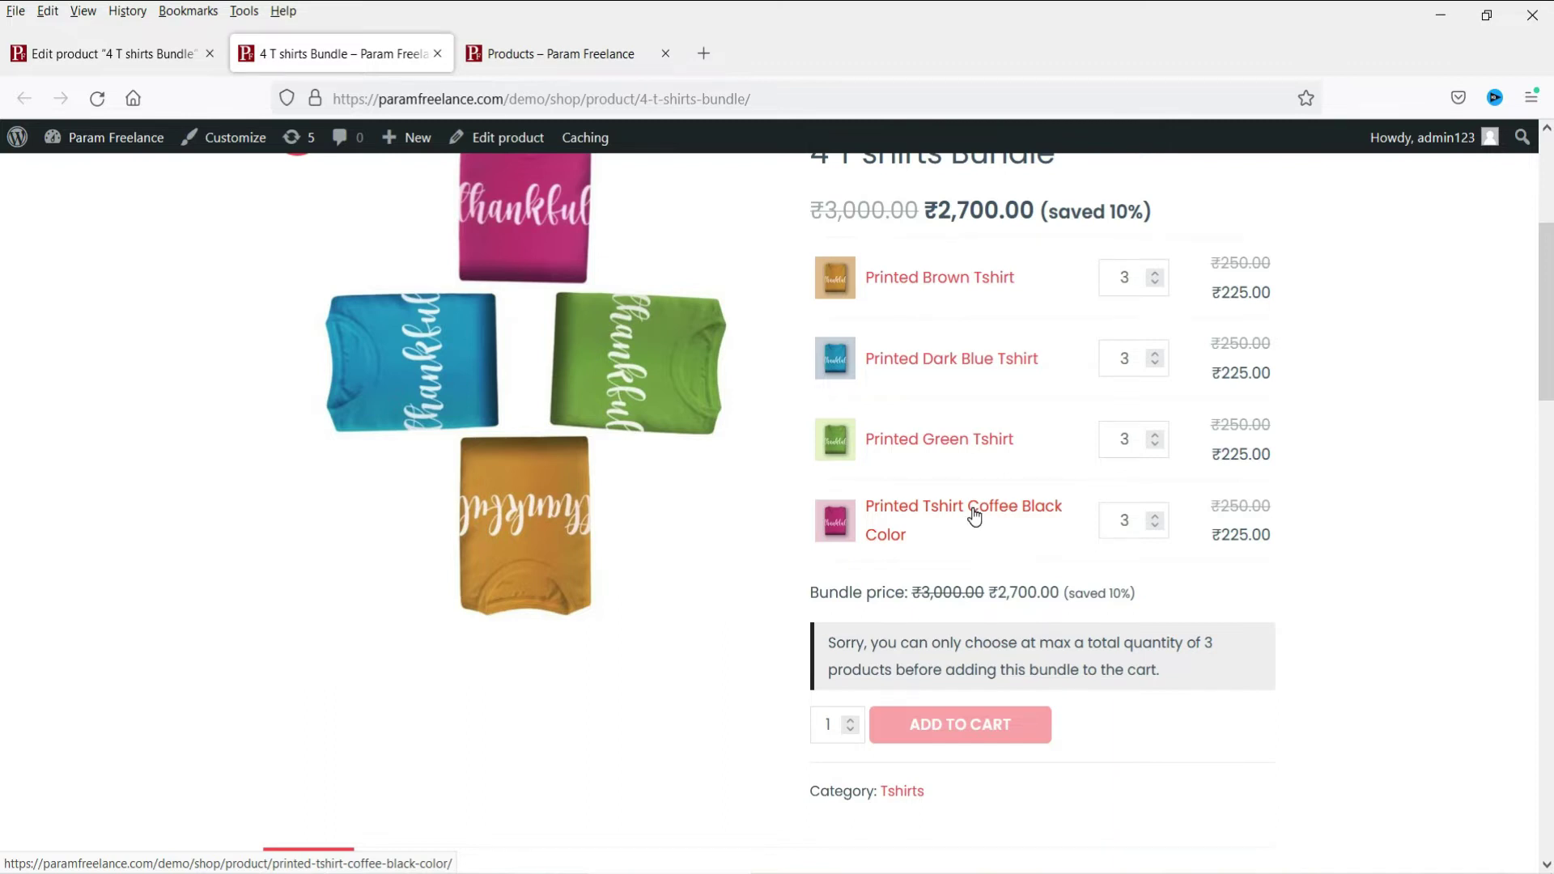
{"action": "scroll", "coordinate": [974, 515], "scroll_direction": "up", "scroll_amount": 3}
{"action": "scroll", "coordinate": [1458, 448], "scroll_direction": "down", "scroll_amount": 4}
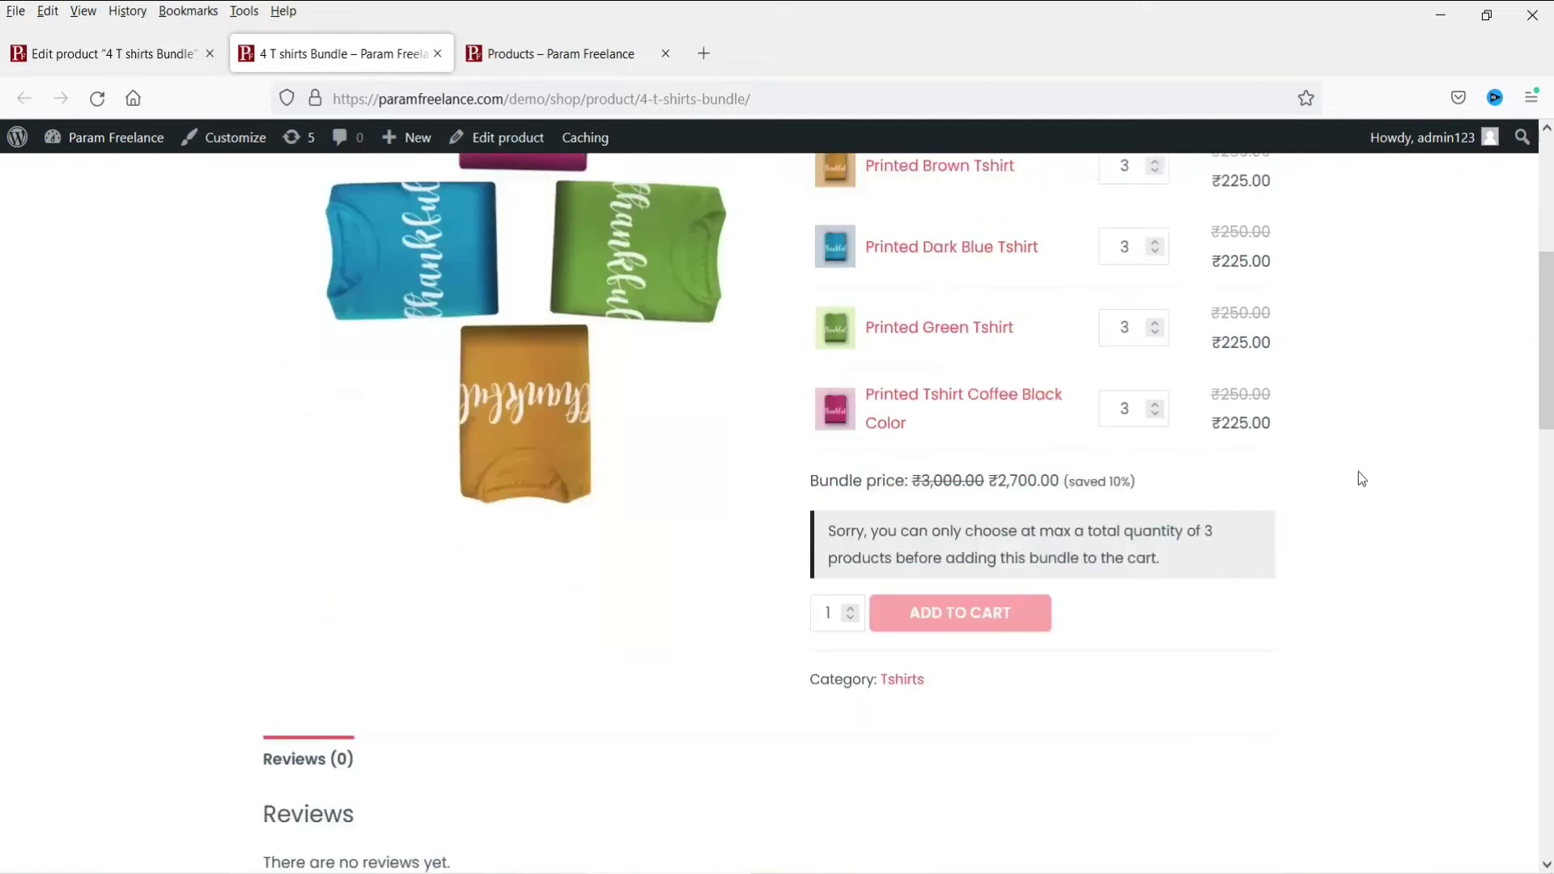
{"action": "right_click", "coordinate": [943, 408]}
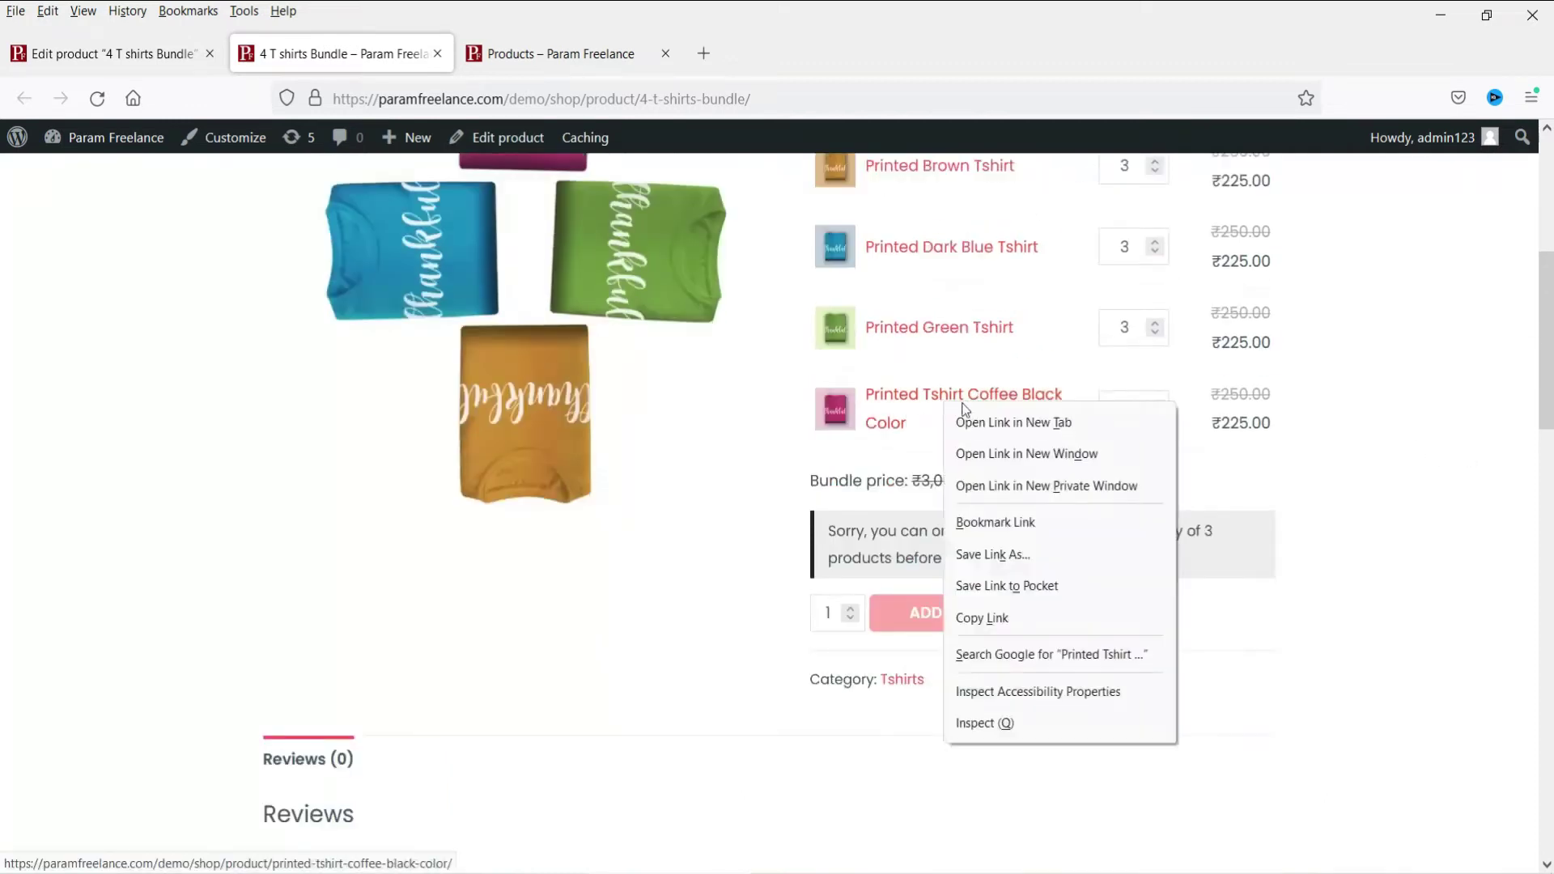
{"action": "left_click", "coordinate": [1013, 422]}
{"action": "left_click", "coordinate": [556, 47]}
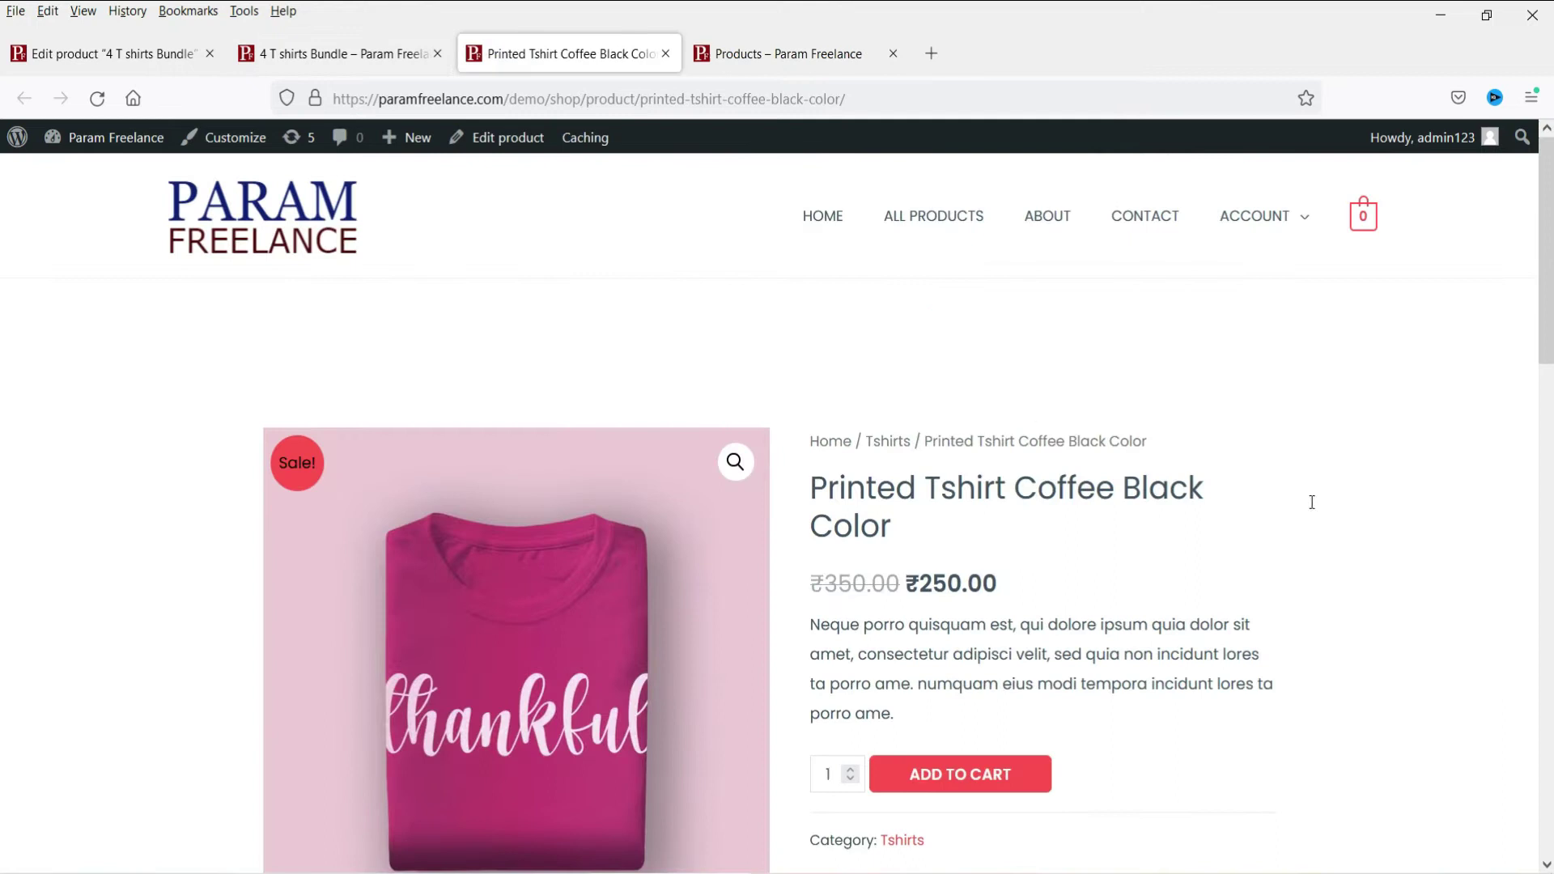
{"action": "left_click", "coordinate": [490, 137]}
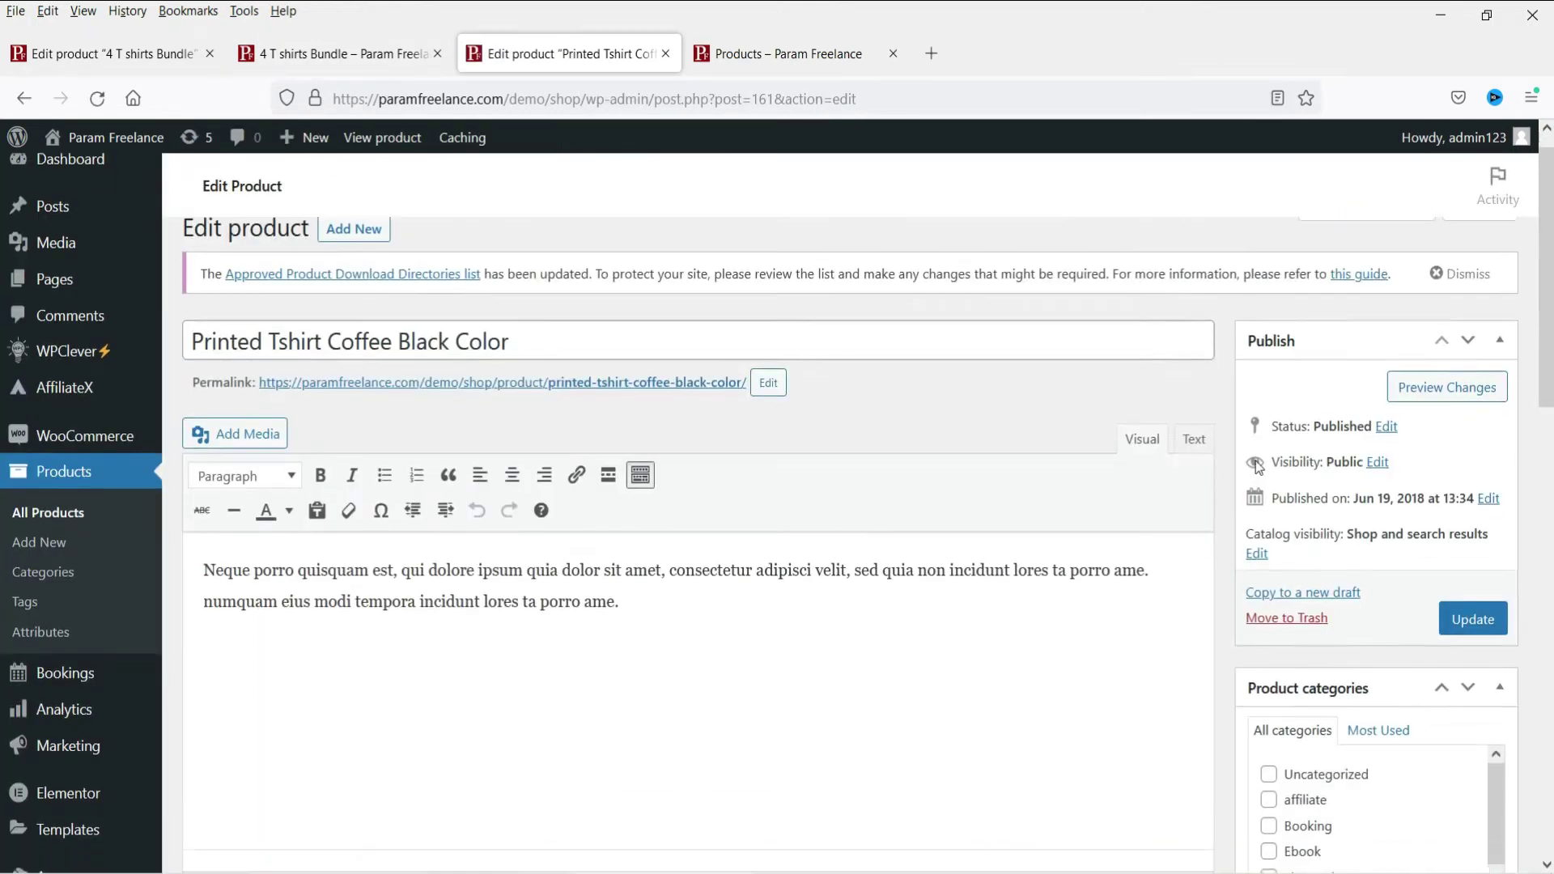
Change the product type of Printed Tshirt Coffee Black Color to Variable product
{"action": "scroll", "coordinate": [1255, 459], "scroll_direction": "down", "scroll_amount": 3}
{"action": "left_click", "coordinate": [458, 414]}
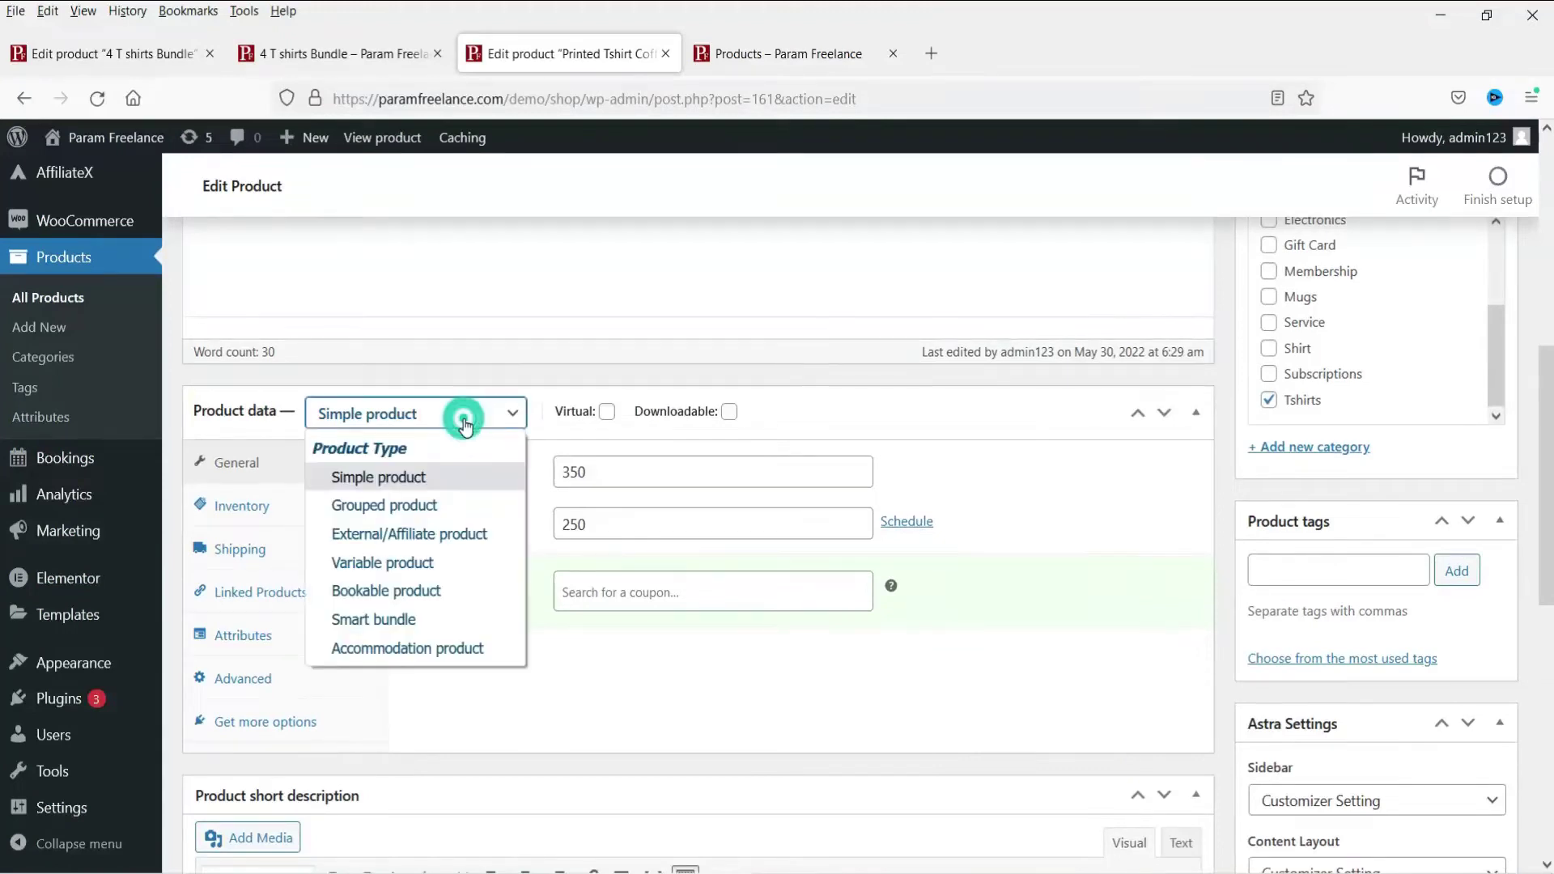
{"action": "left_click", "coordinate": [434, 569]}
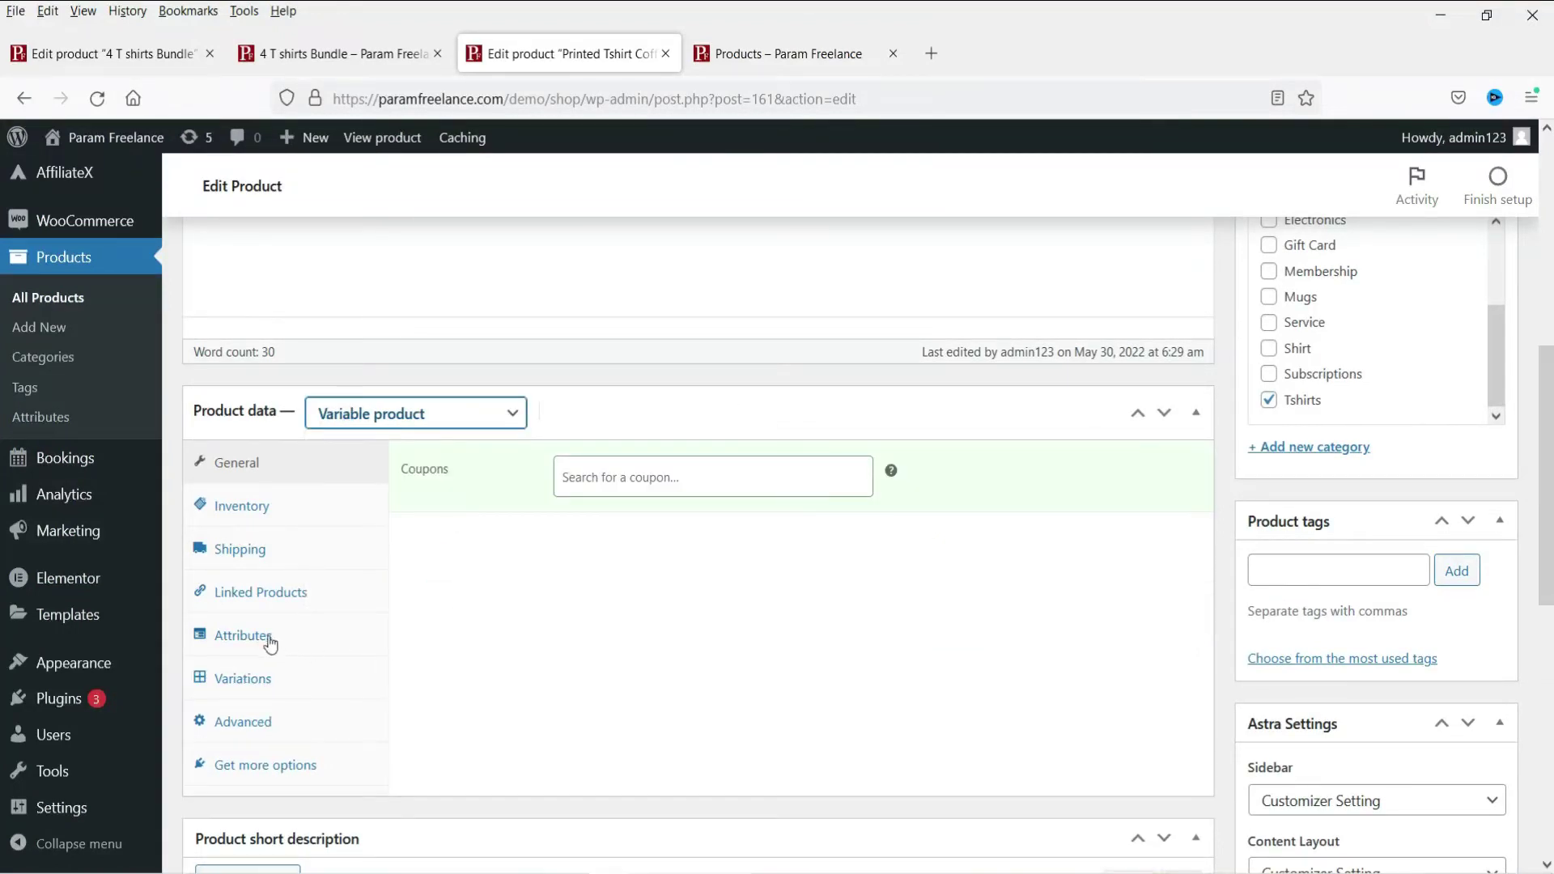
Add a custom attribute Size with values Small | Medium | Large, enable it for variations and save the attributes
{"action": "left_click", "coordinate": [242, 634]}
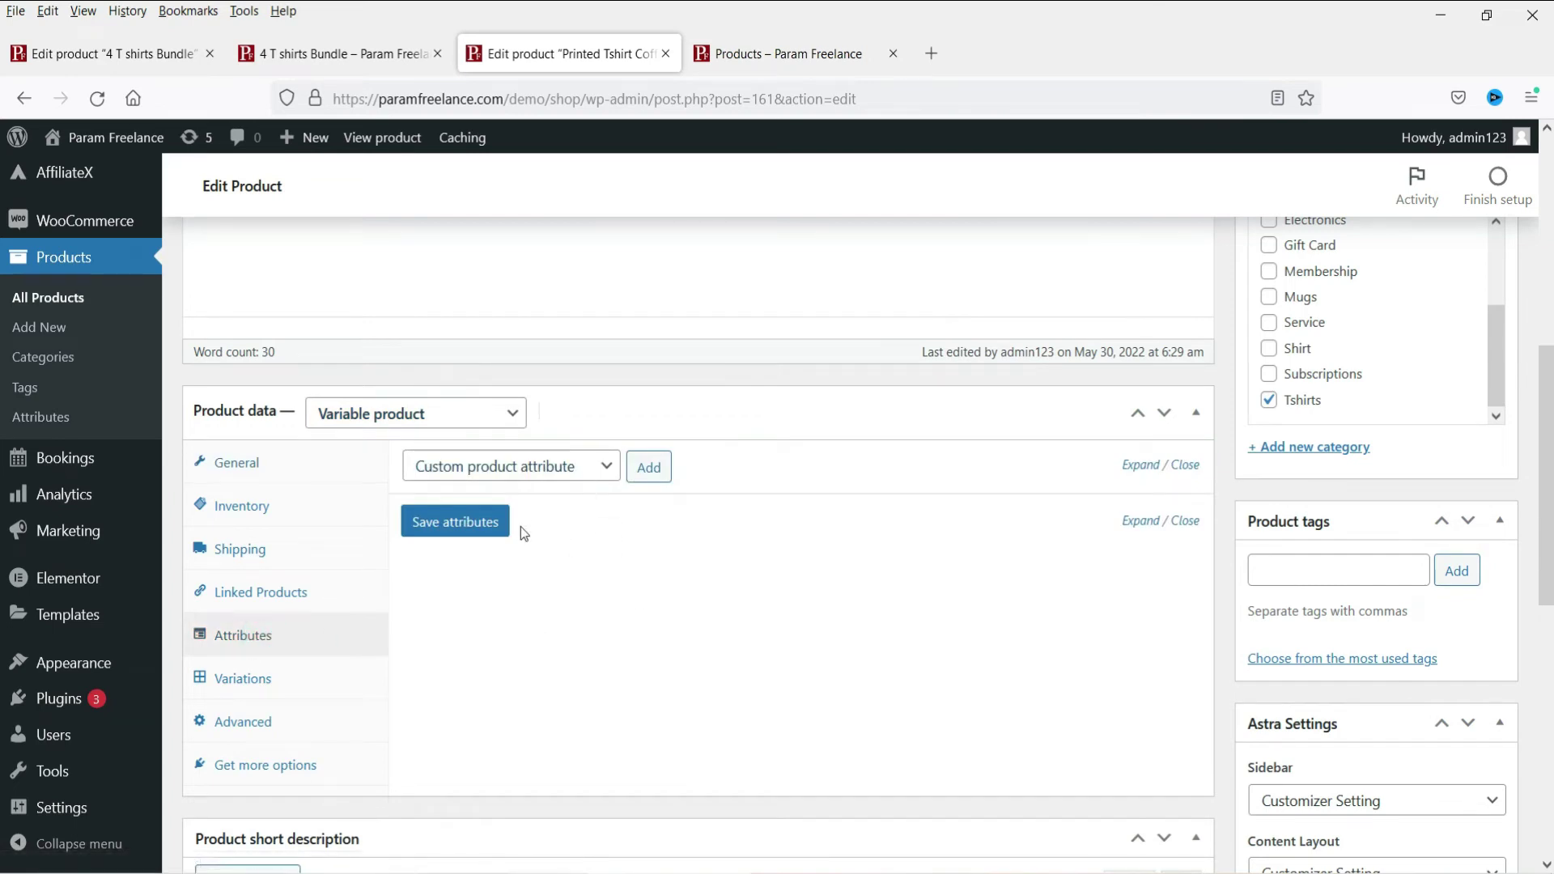
{"action": "left_click", "coordinate": [649, 467]}
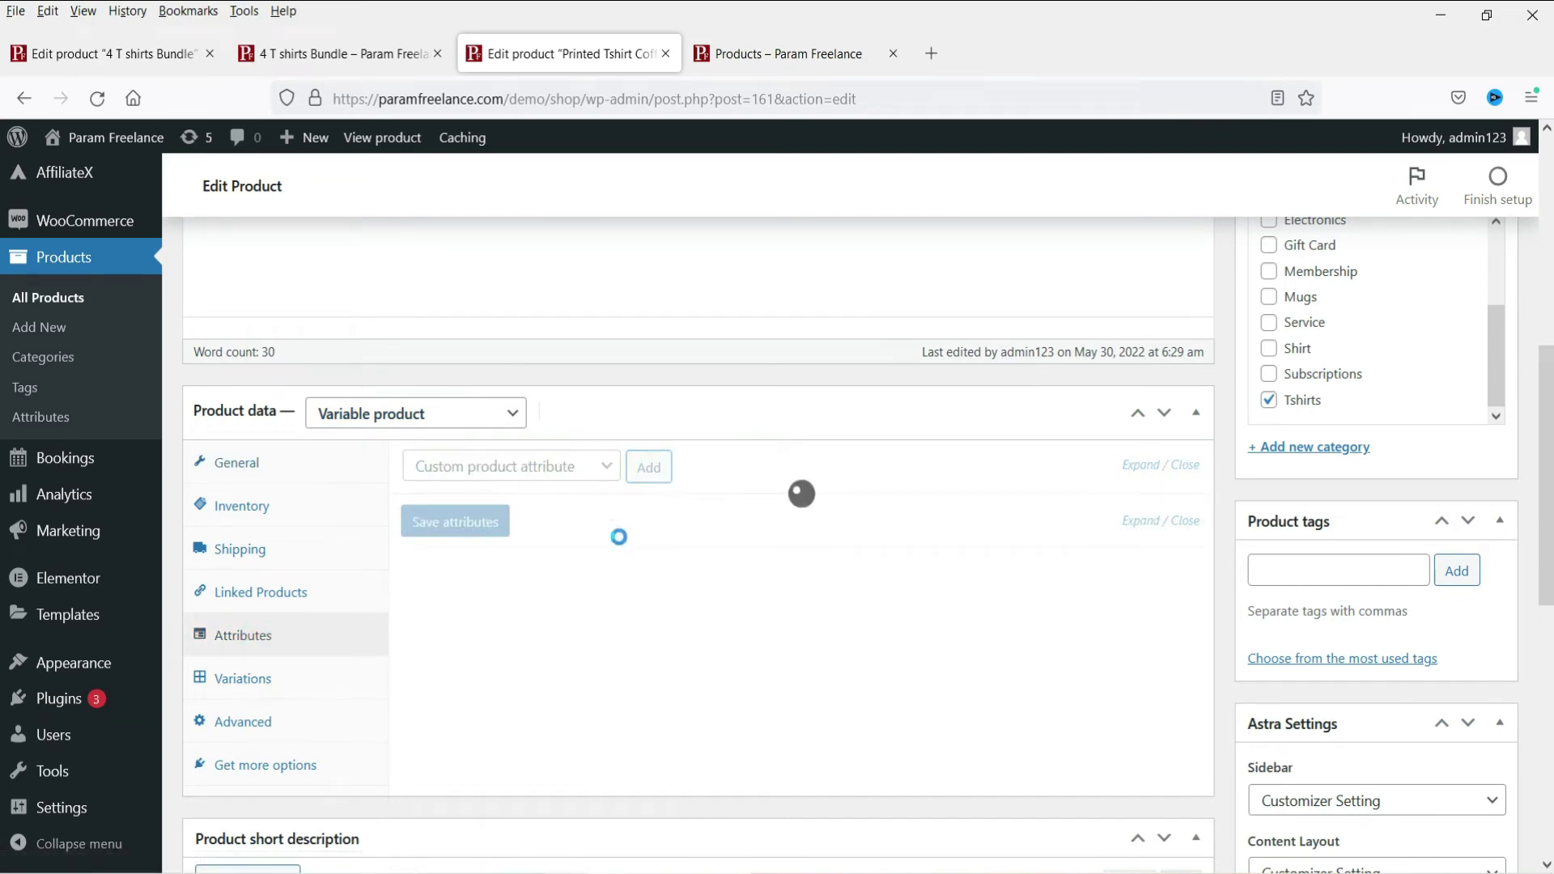
{"action": "left_click", "coordinate": [467, 612]}
{"action": "type", "text": "Size"}
{"action": "left_click", "coordinate": [741, 665]}
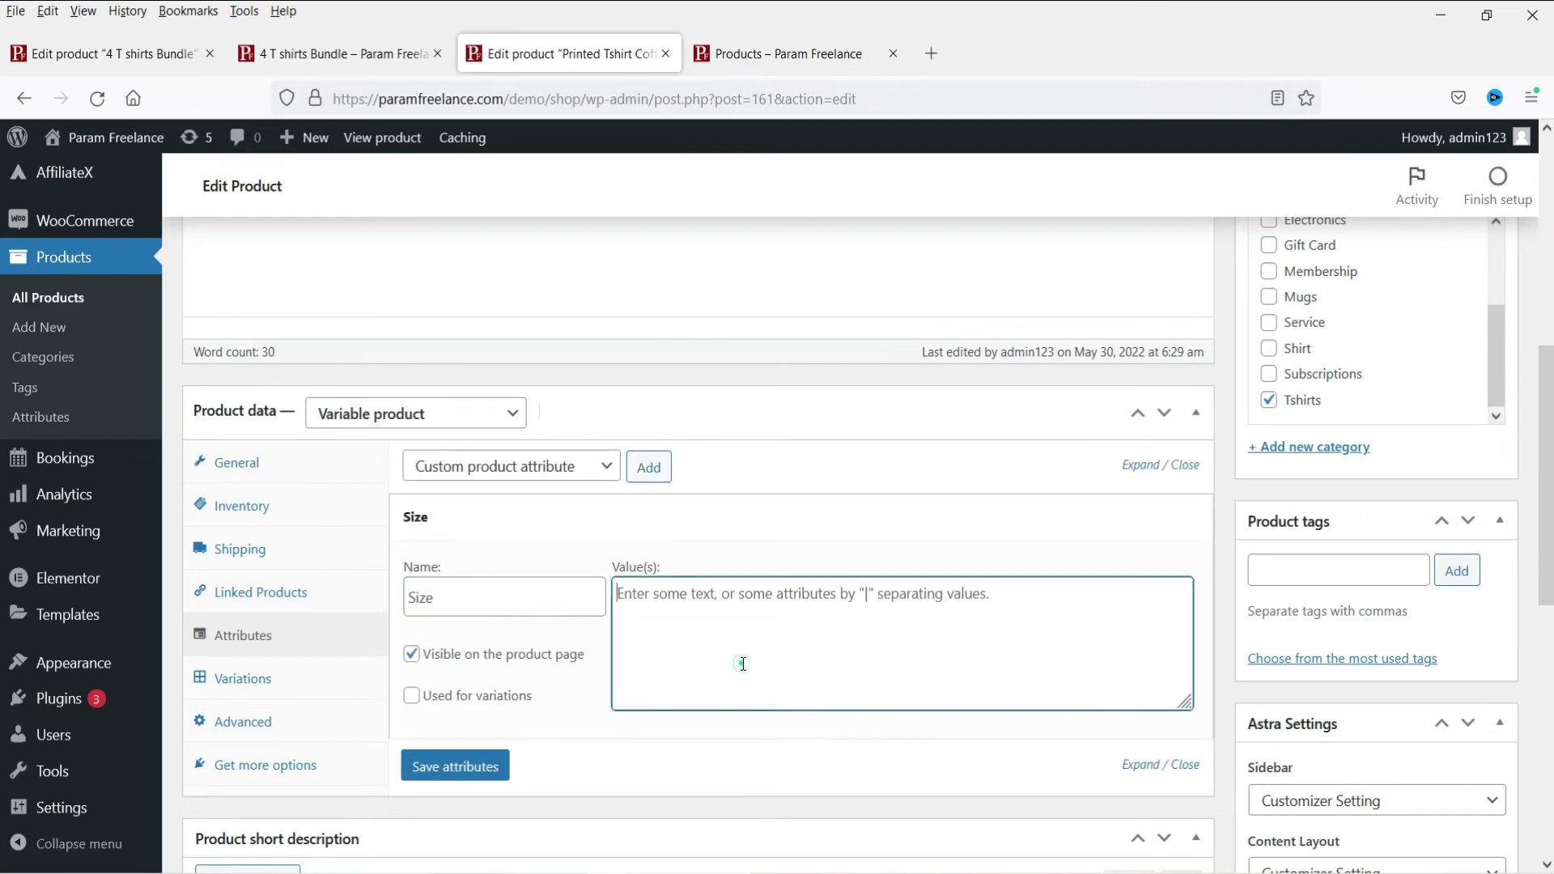
{"action": "type", "text": "Small | Medium"}
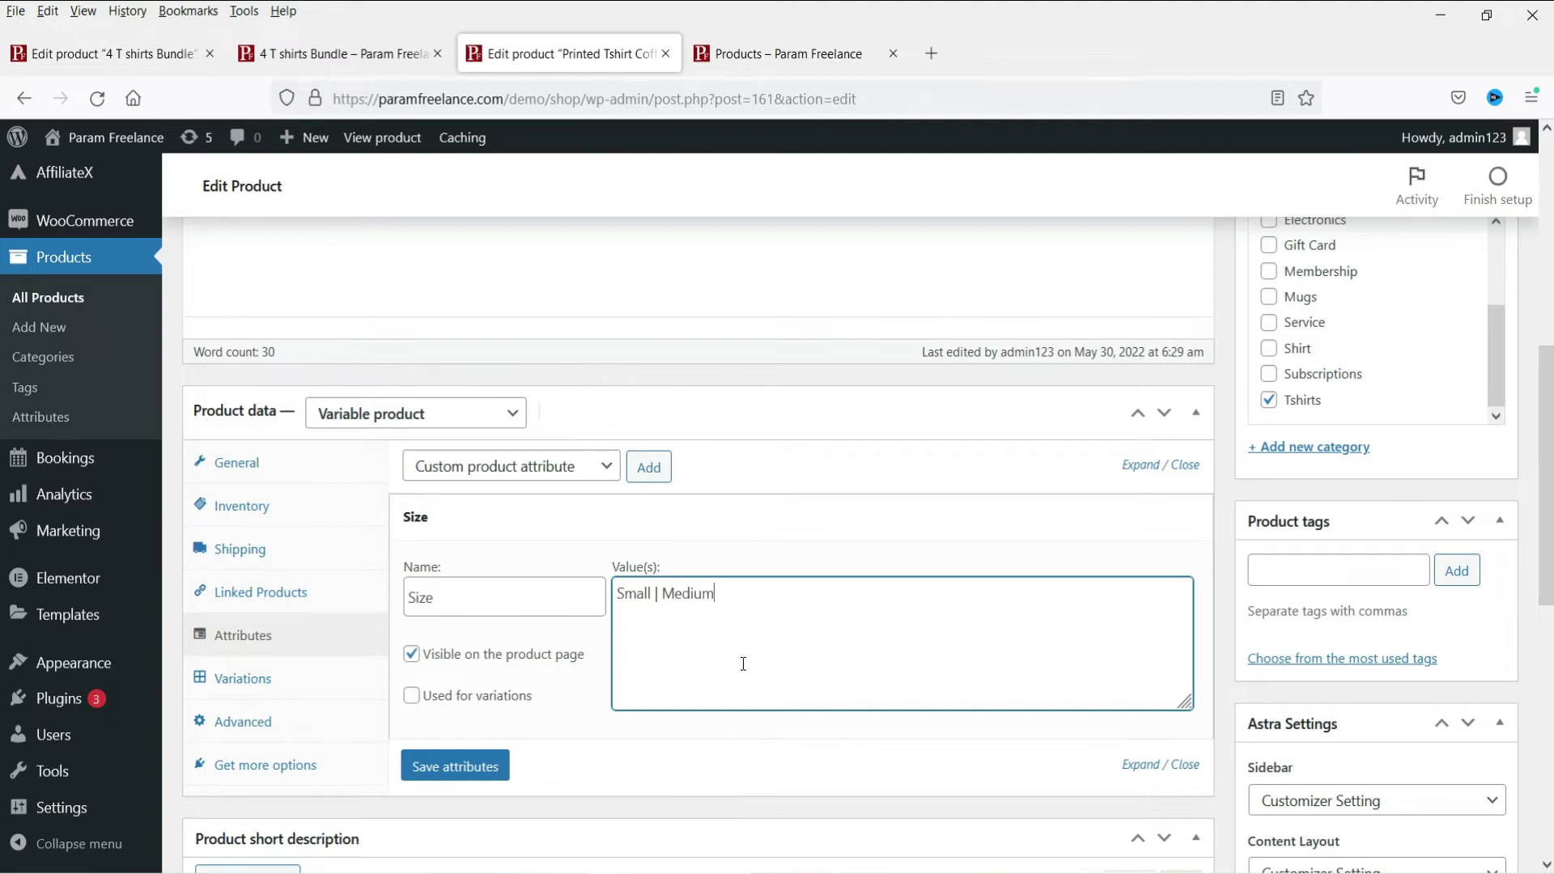
{"action": "type", "text": "Large"}
{"action": "left_click", "coordinate": [411, 698]}
{"action": "left_click", "coordinate": [453, 764]}
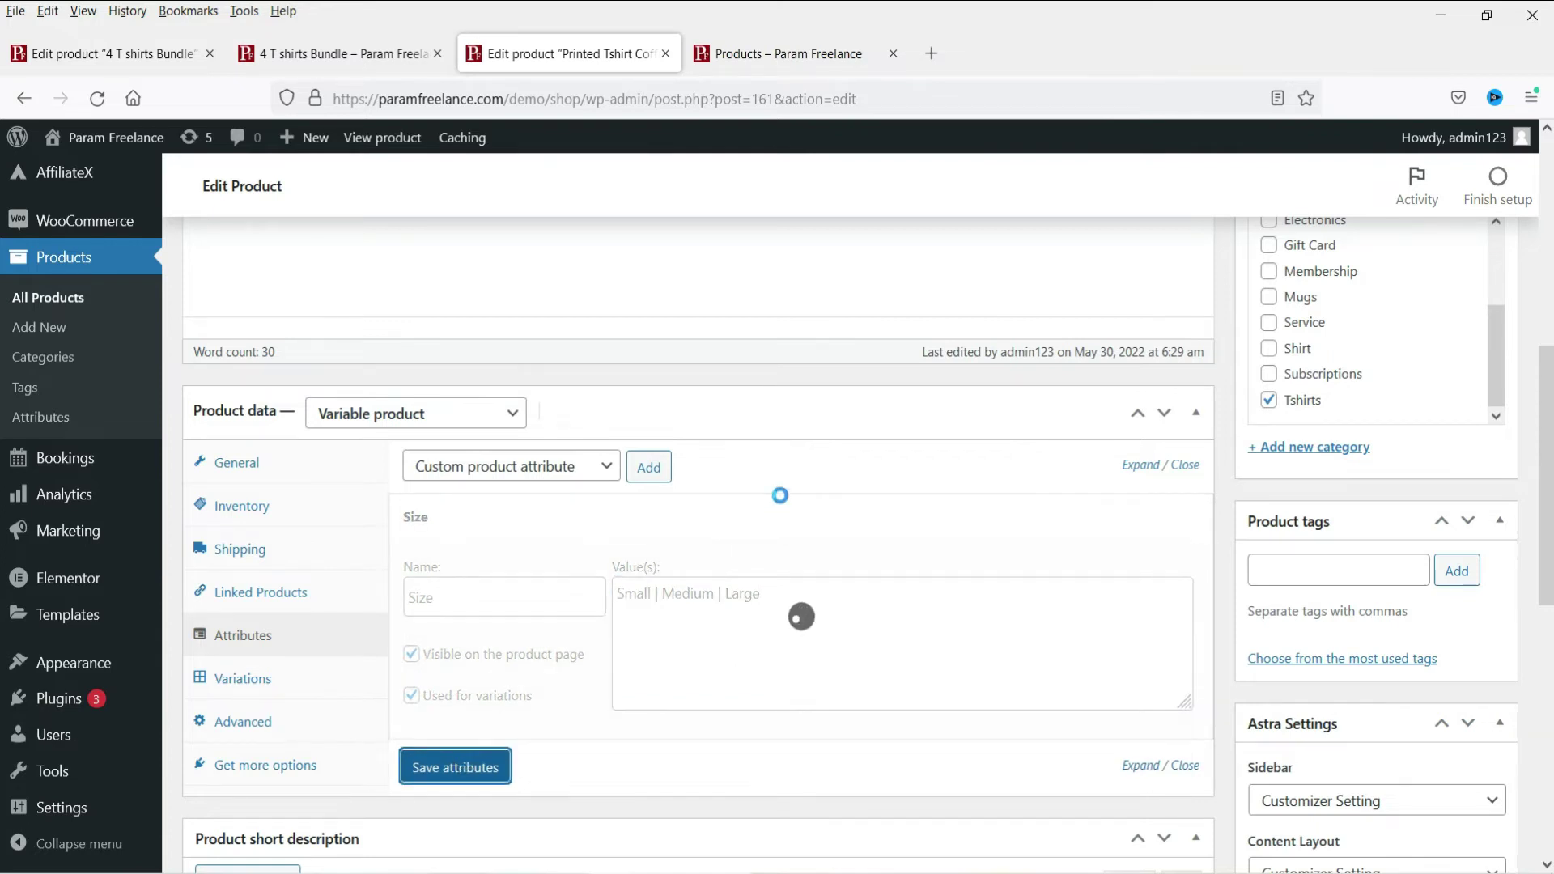
Create variations from all attributes of the T-shirt and accept the confirmation dialogs
{"action": "left_click", "coordinate": [245, 685]}
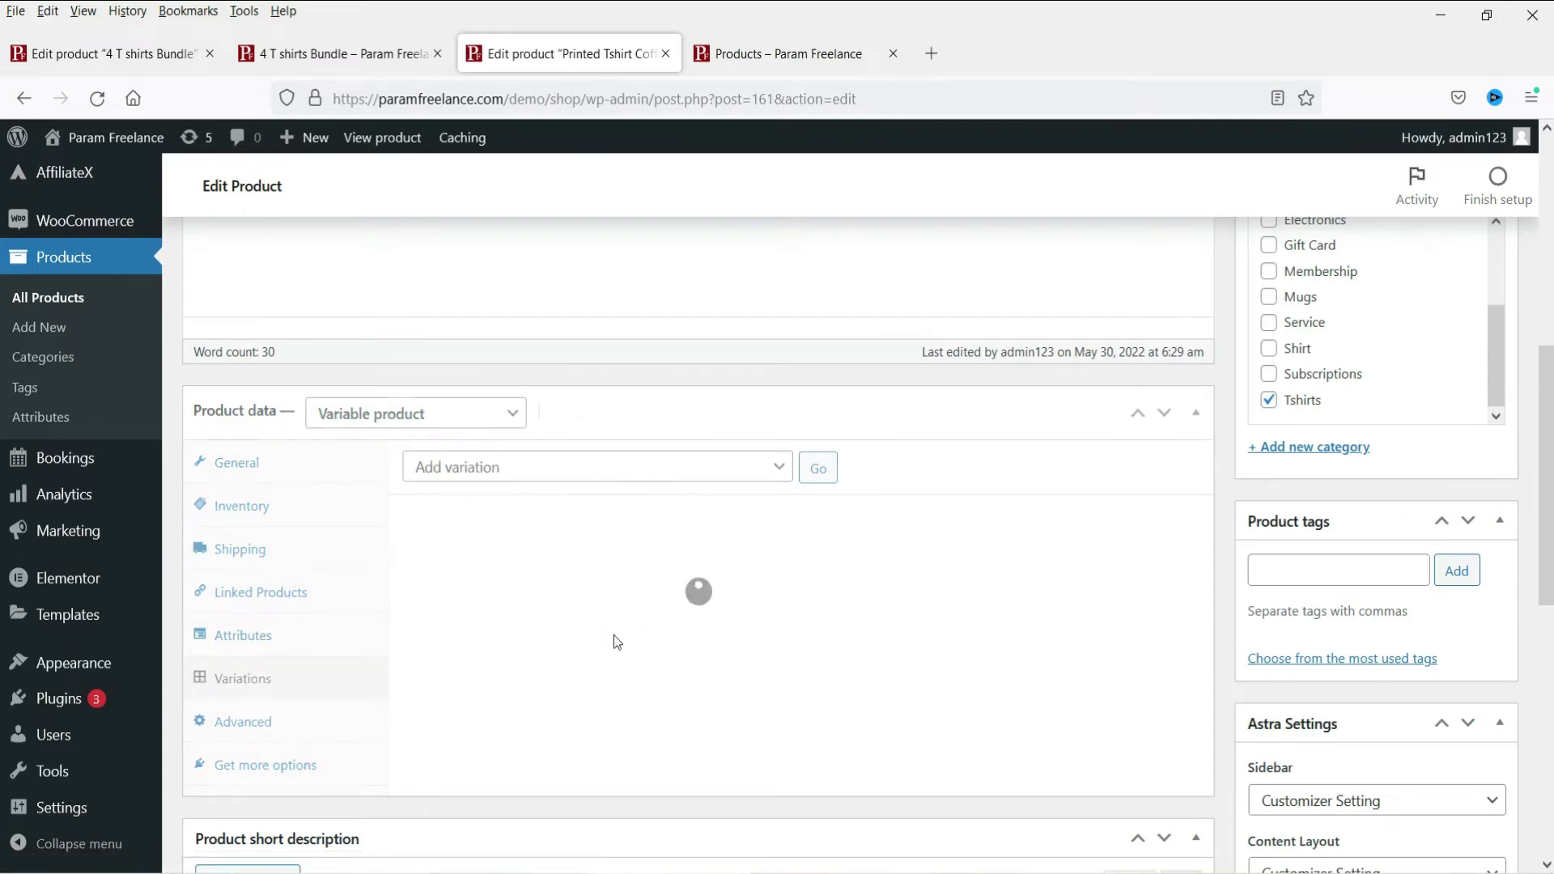
{"action": "left_click", "coordinate": [607, 463]}
{"action": "left_click", "coordinate": [608, 526]}
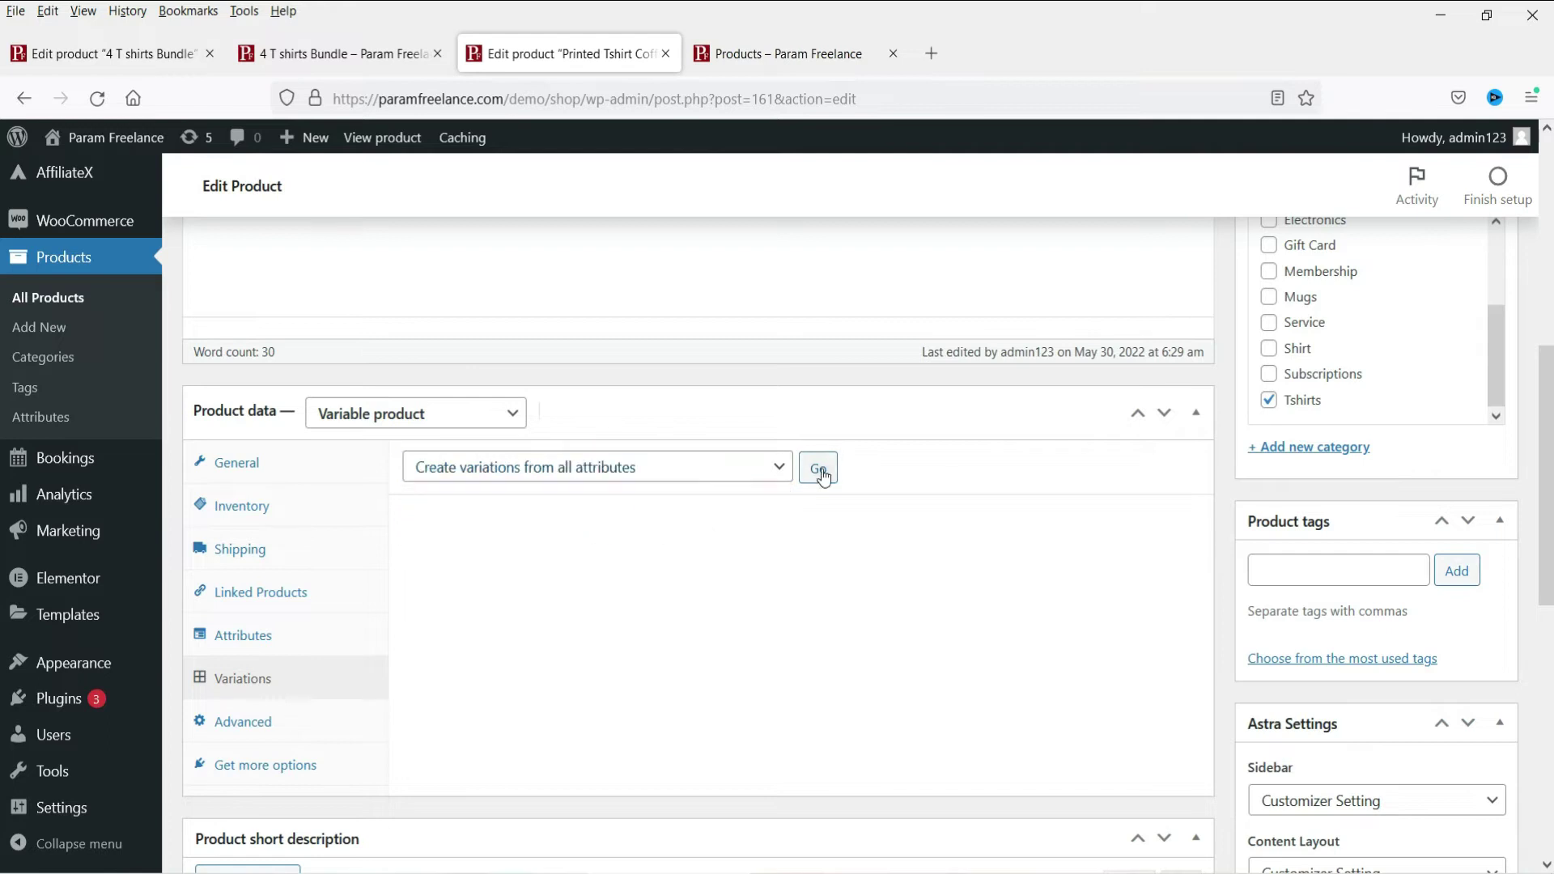
{"action": "left_click", "coordinate": [818, 468]}
{"action": "left_click", "coordinate": [864, 554]}
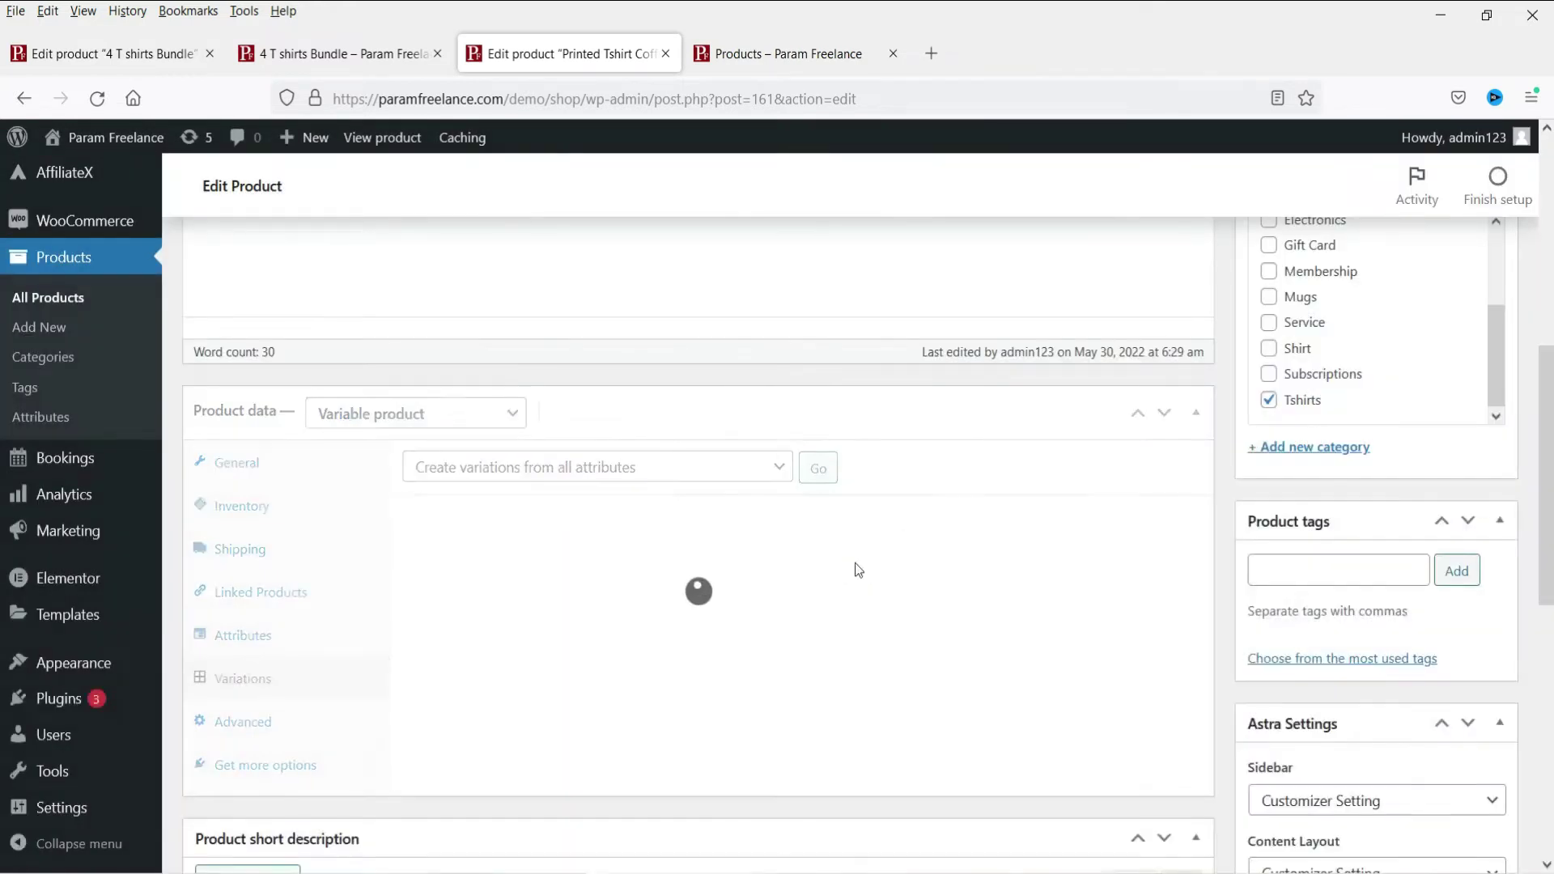
{"action": "left_click", "coordinate": [939, 552]}
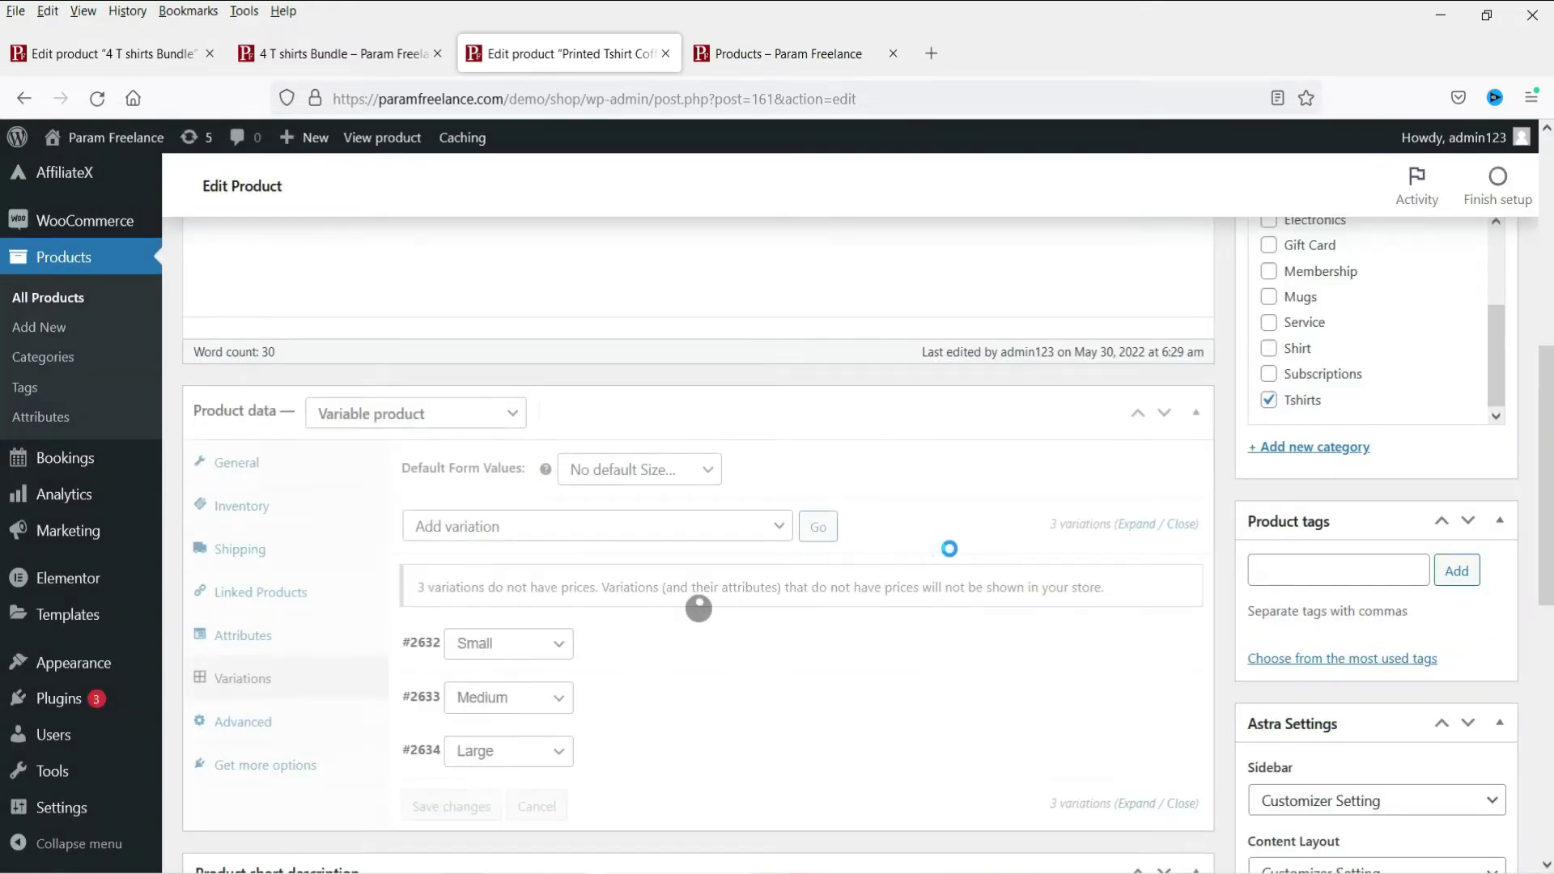
Set the Small variation's regular price to 350 and its sale price to 250
{"action": "scroll", "coordinate": [943, 555], "scroll_direction": "down", "scroll_amount": 3}
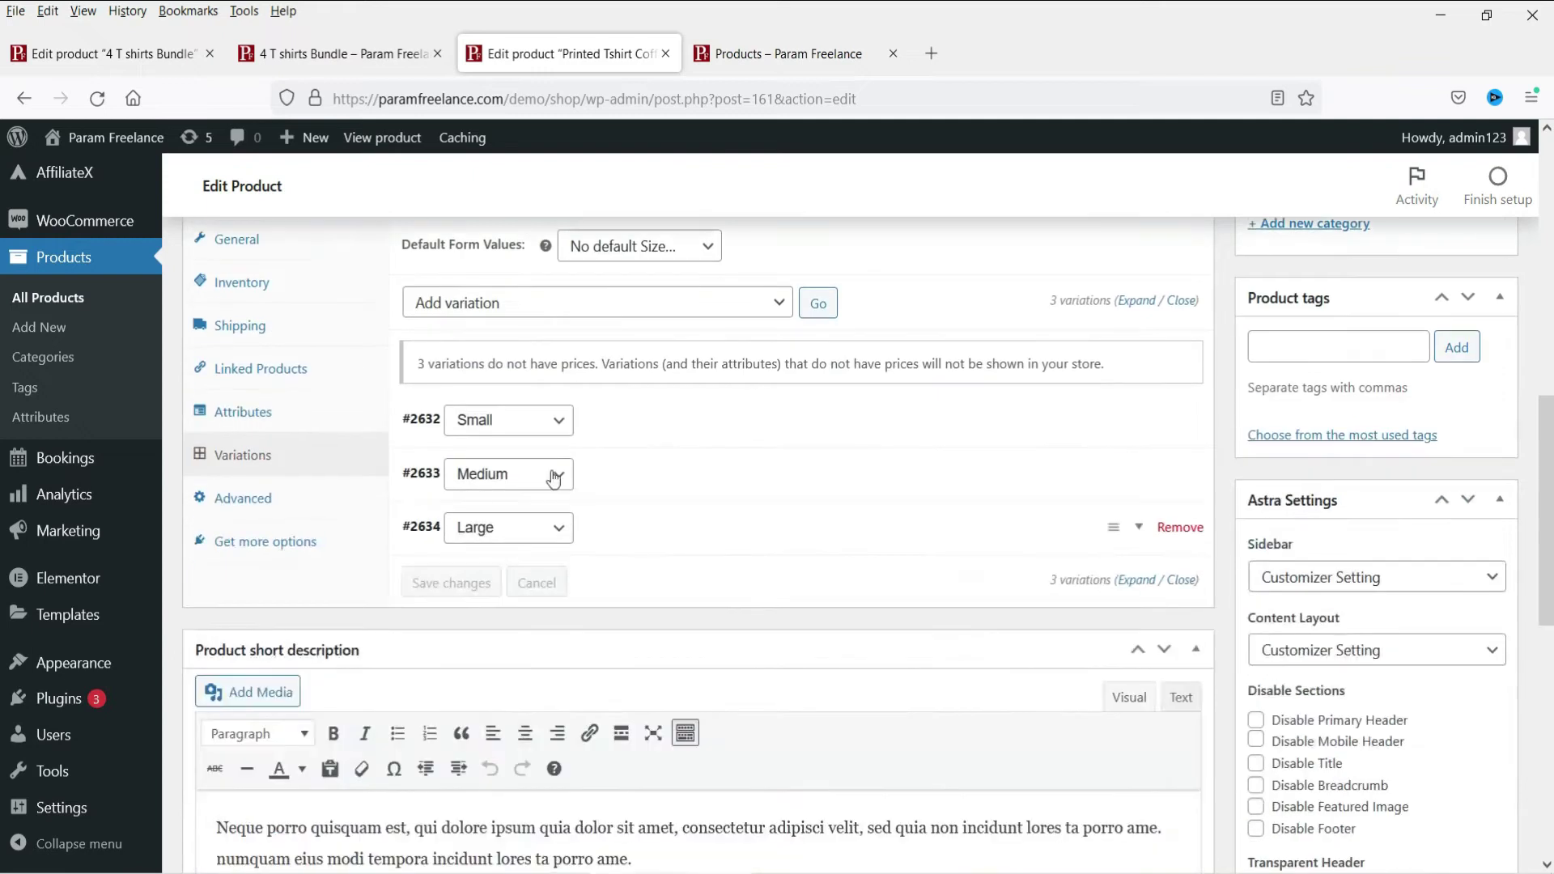
{"action": "left_click", "coordinate": [645, 424]}
{"action": "scroll", "coordinate": [486, 564], "scroll_direction": "down", "scroll_amount": 2}
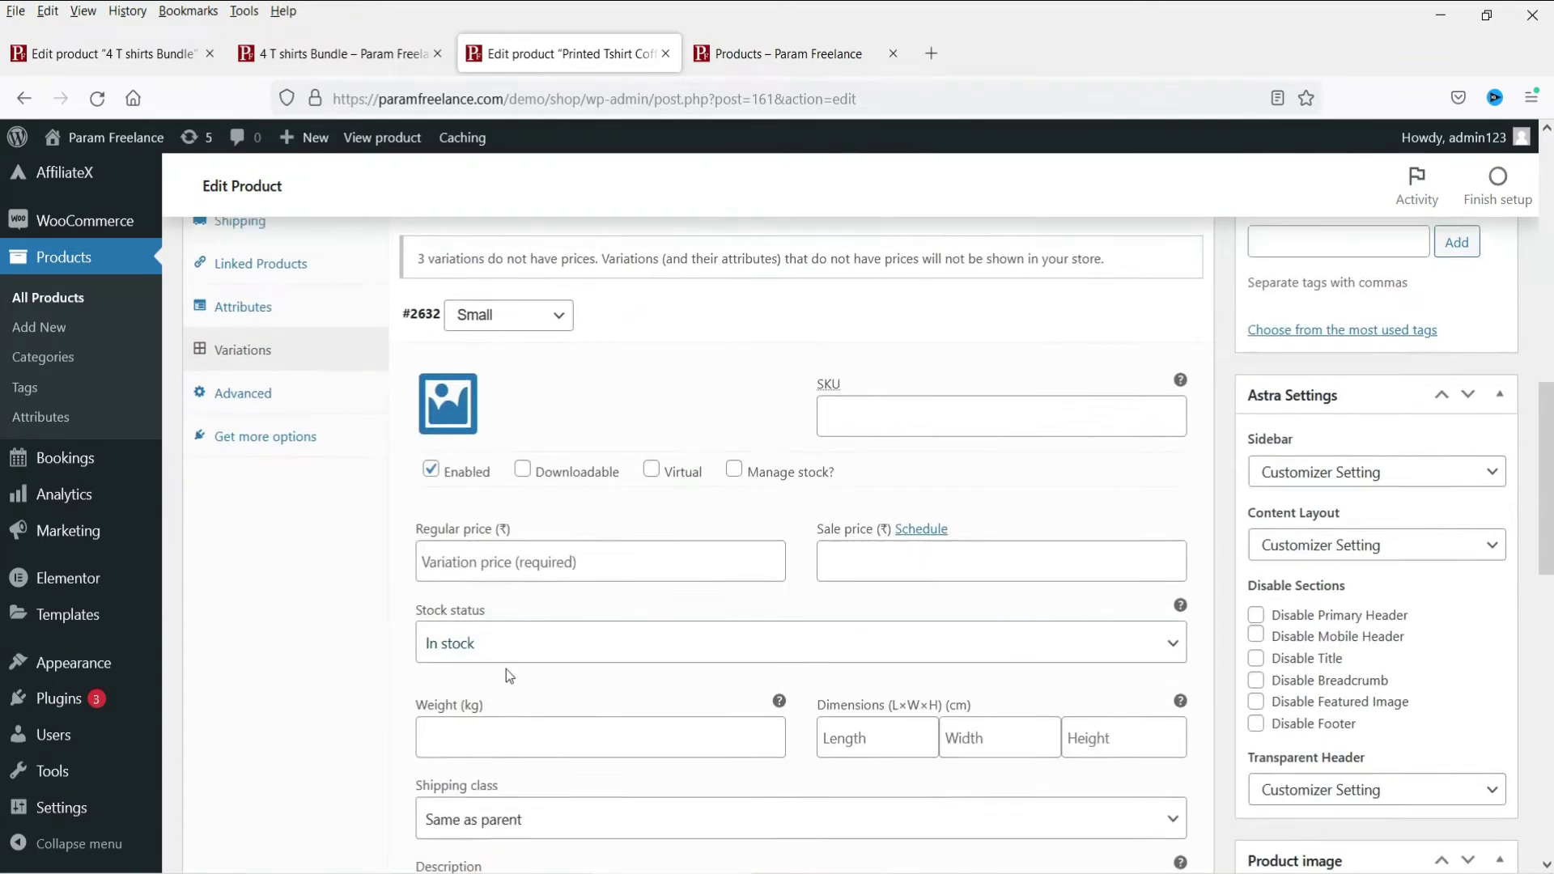
{"action": "left_click", "coordinate": [486, 564]}
{"action": "type", "text": "350"}
{"action": "left_click", "coordinate": [885, 553]}
{"action": "type", "text": "250"}
Set the Medium variation's regular price to 350 and its sale price to 250
{"action": "scroll", "coordinate": [858, 537], "scroll_direction": "down", "scroll_amount": 2}
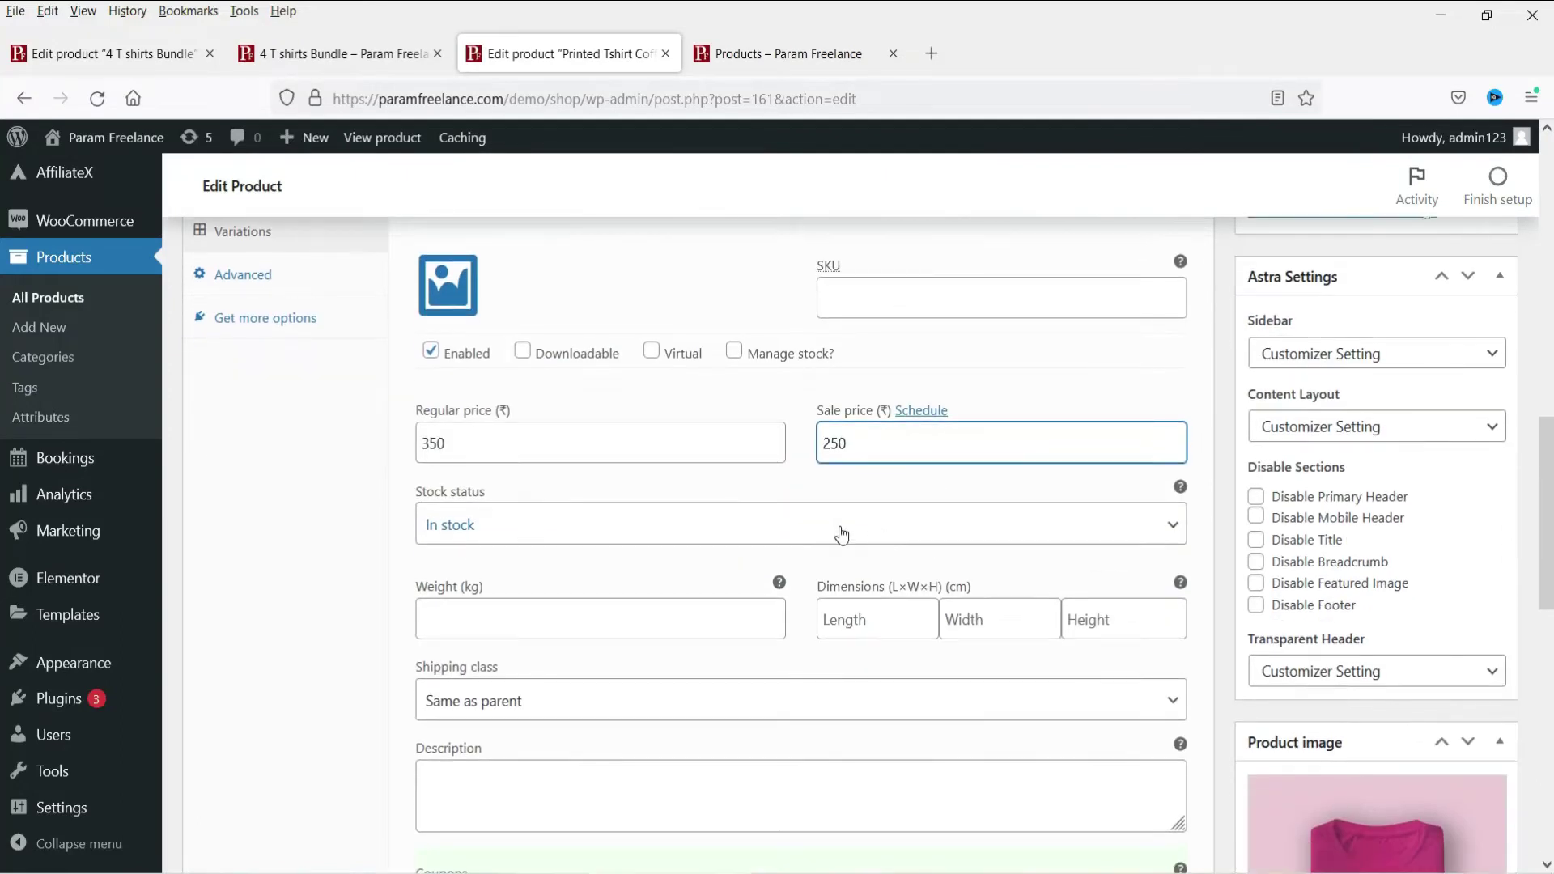
{"action": "scroll", "coordinate": [1052, 508], "scroll_direction": "up", "scroll_amount": 2}
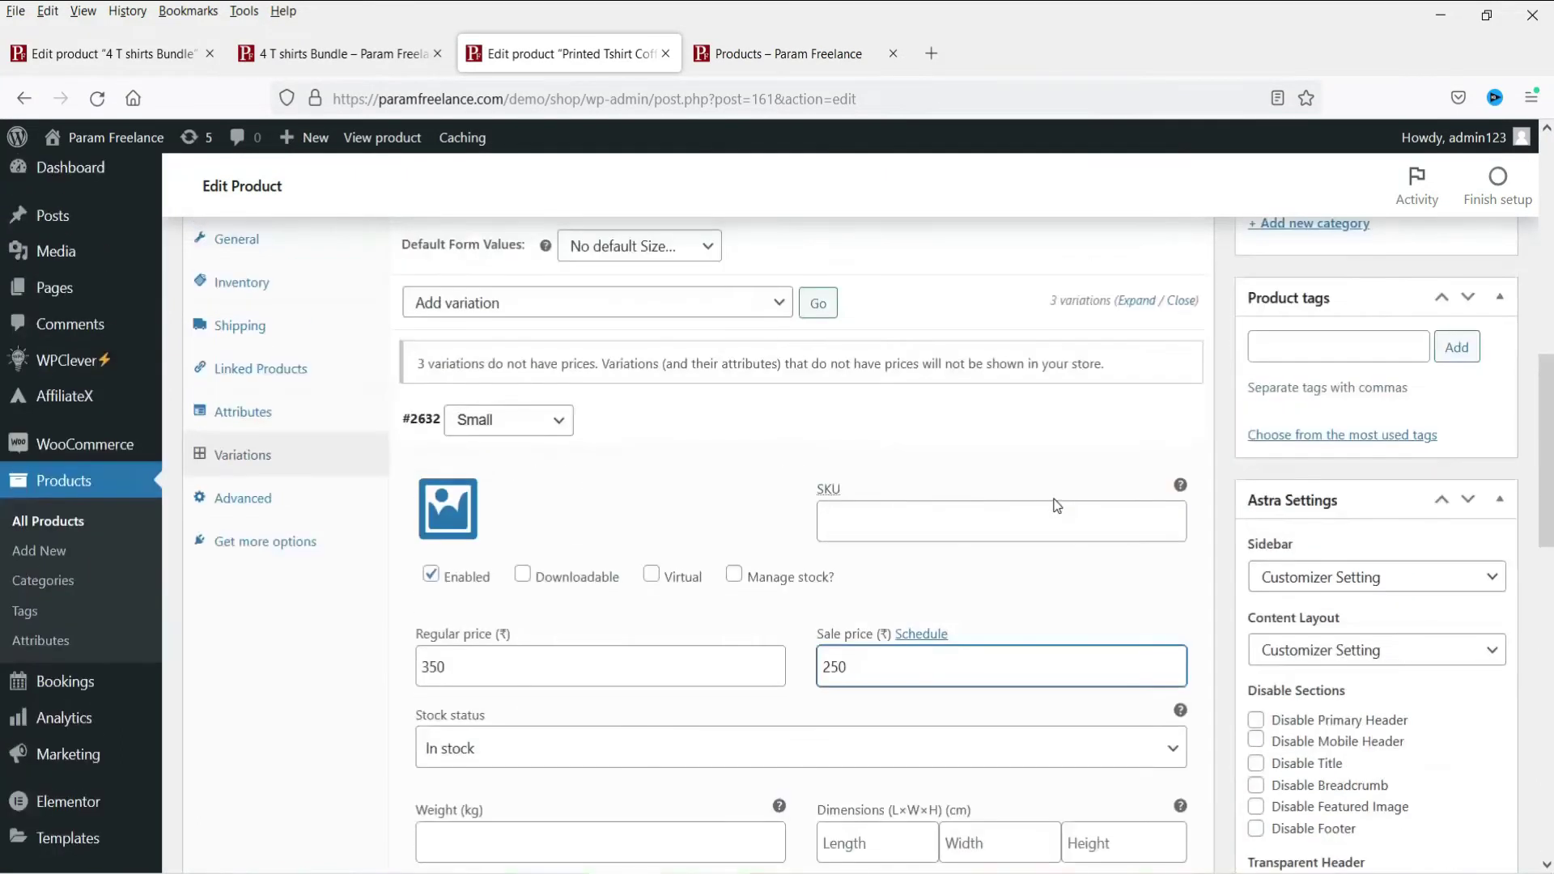
{"action": "scroll", "coordinate": [777, 516], "scroll_direction": "down", "scroll_amount": 6}
{"action": "left_click", "coordinate": [678, 534]}
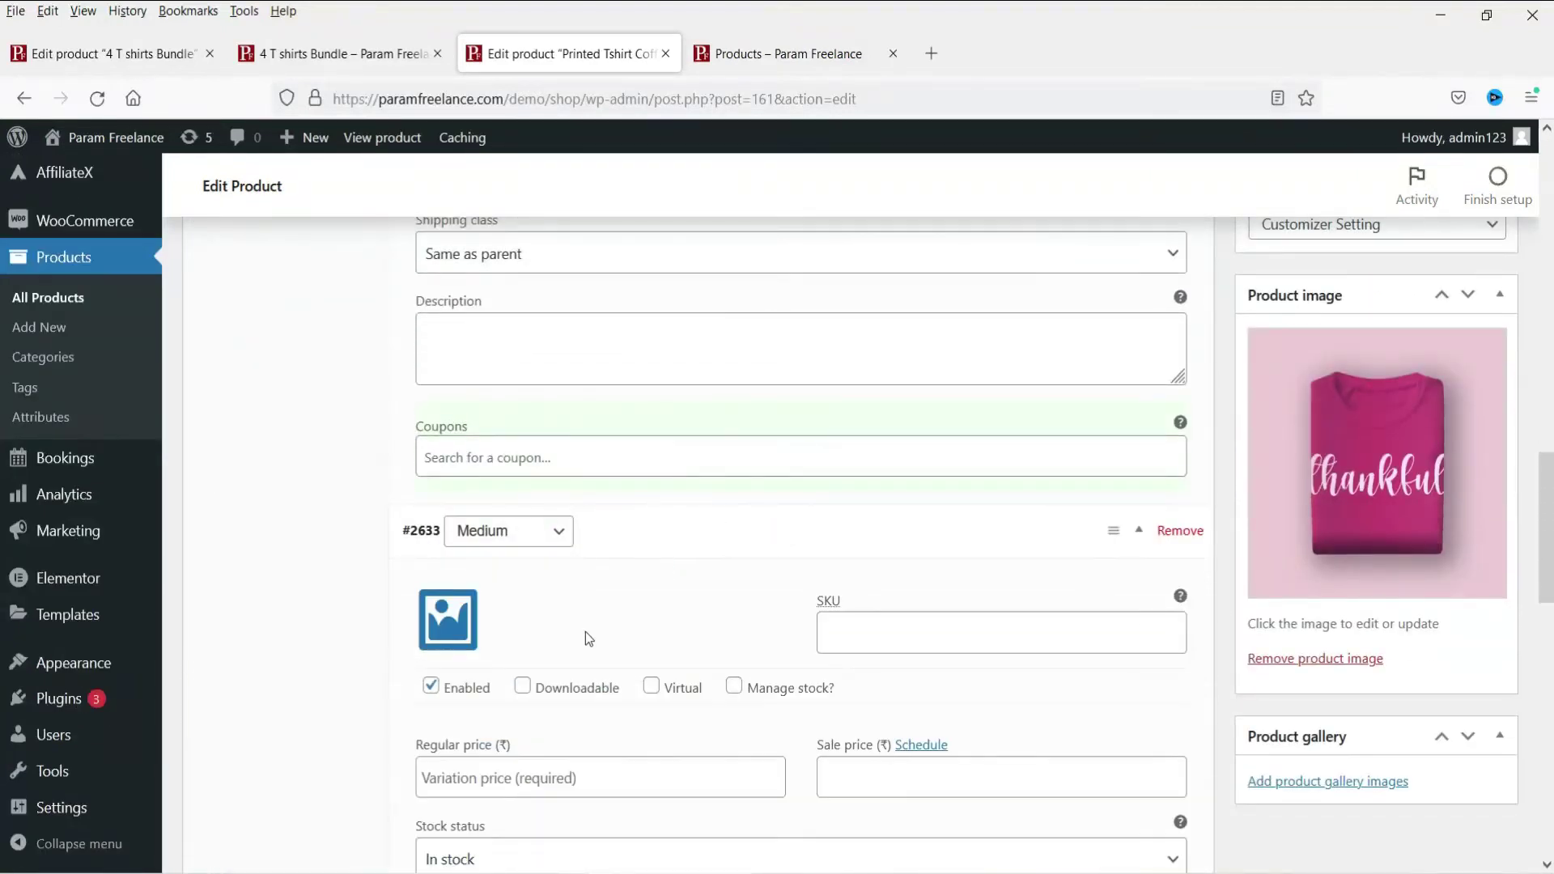
{"action": "scroll", "coordinate": [586, 634], "scroll_direction": "down", "scroll_amount": 5}
{"action": "left_click", "coordinate": [497, 340]}
{"action": "type", "text": "350"}
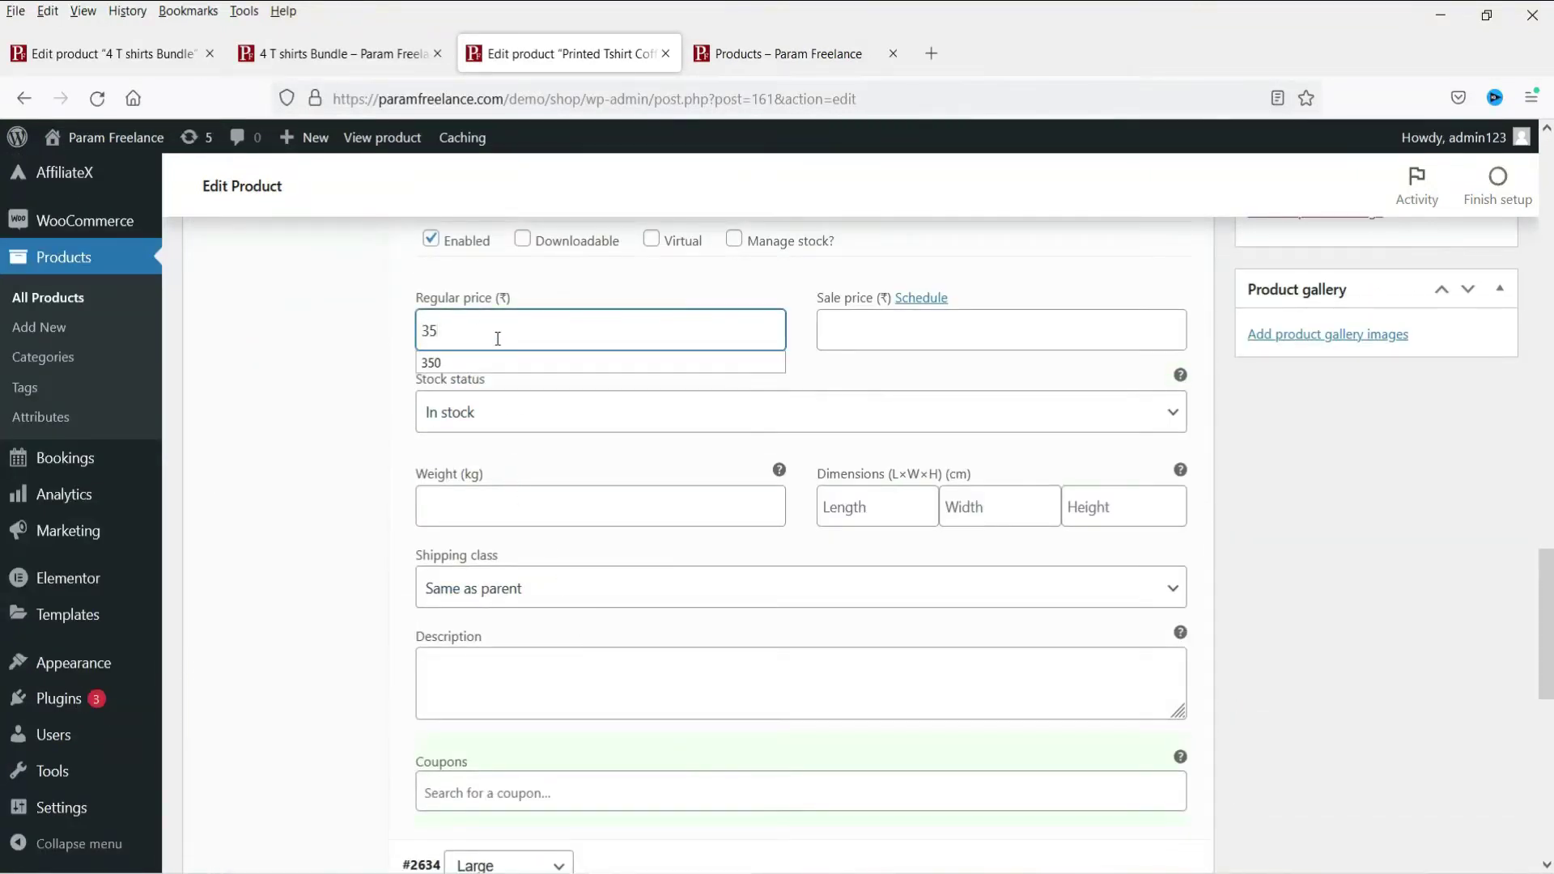
{"action": "left_click", "coordinate": [958, 332]}
{"action": "type", "text": "250"}
Set the Large variation's regular price to 350 and its sale price to 250
{"action": "scroll", "coordinate": [891, 405], "scroll_direction": "down", "scroll_amount": 6}
{"action": "scroll", "coordinate": [780, 434], "scroll_direction": "up", "scroll_amount": 3}
{"action": "left_click", "coordinate": [608, 527]}
{"action": "scroll", "coordinate": [608, 589], "scroll_direction": "down", "scroll_amount": 4}
{"action": "left_click", "coordinate": [510, 437]}
{"action": "type", "text": "350"}
{"action": "left_click", "coordinate": [962, 443]}
{"action": "type", "text": "3"}
{"action": "scroll", "coordinate": [485, 534], "scroll_direction": "up", "scroll_amount": 5}
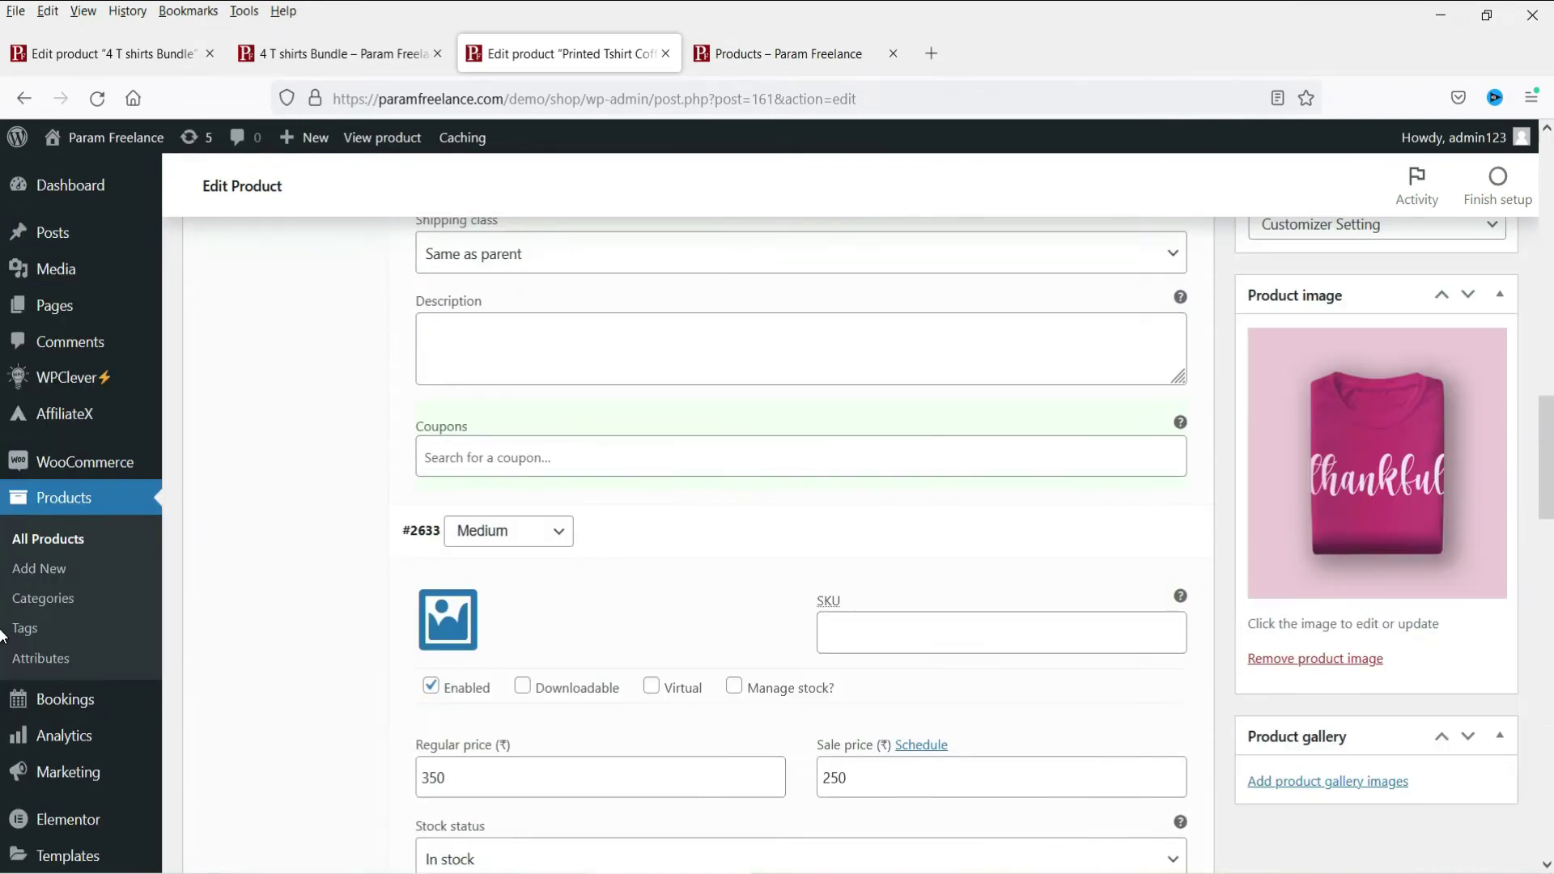
{"action": "scroll", "coordinate": [2, 633], "scroll_direction": "down", "scroll_amount": 5}
{"action": "type", "text": "50"}
{"action": "scroll", "coordinate": [1537, 635], "scroll_direction": "up", "scroll_amount": 5}
{"action": "scroll", "coordinate": [1096, 593], "scroll_direction": "down", "scroll_amount": 6}
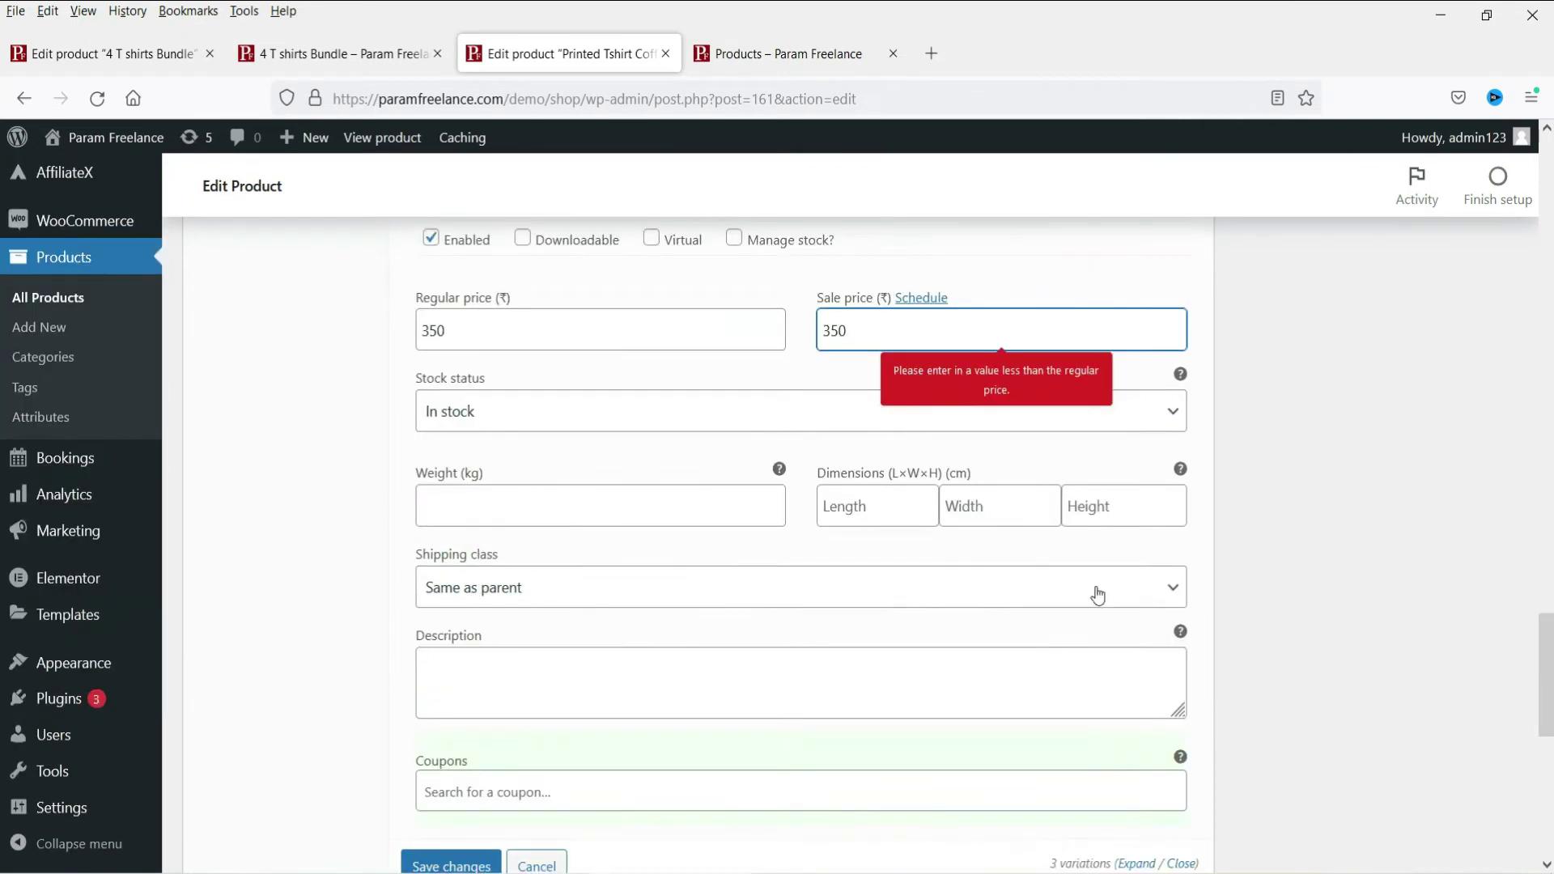
{"action": "left_click", "coordinate": [832, 329]}
{"action": "key", "text": "BackSpace"}
{"action": "type", "text": "2"}
Update the Printed Tshirt Coffee Black Color product to save its variation prices
{"action": "left_click", "coordinate": [1320, 481]}
{"action": "scroll", "coordinate": [1374, 558], "scroll_direction": "up", "scroll_amount": 15}
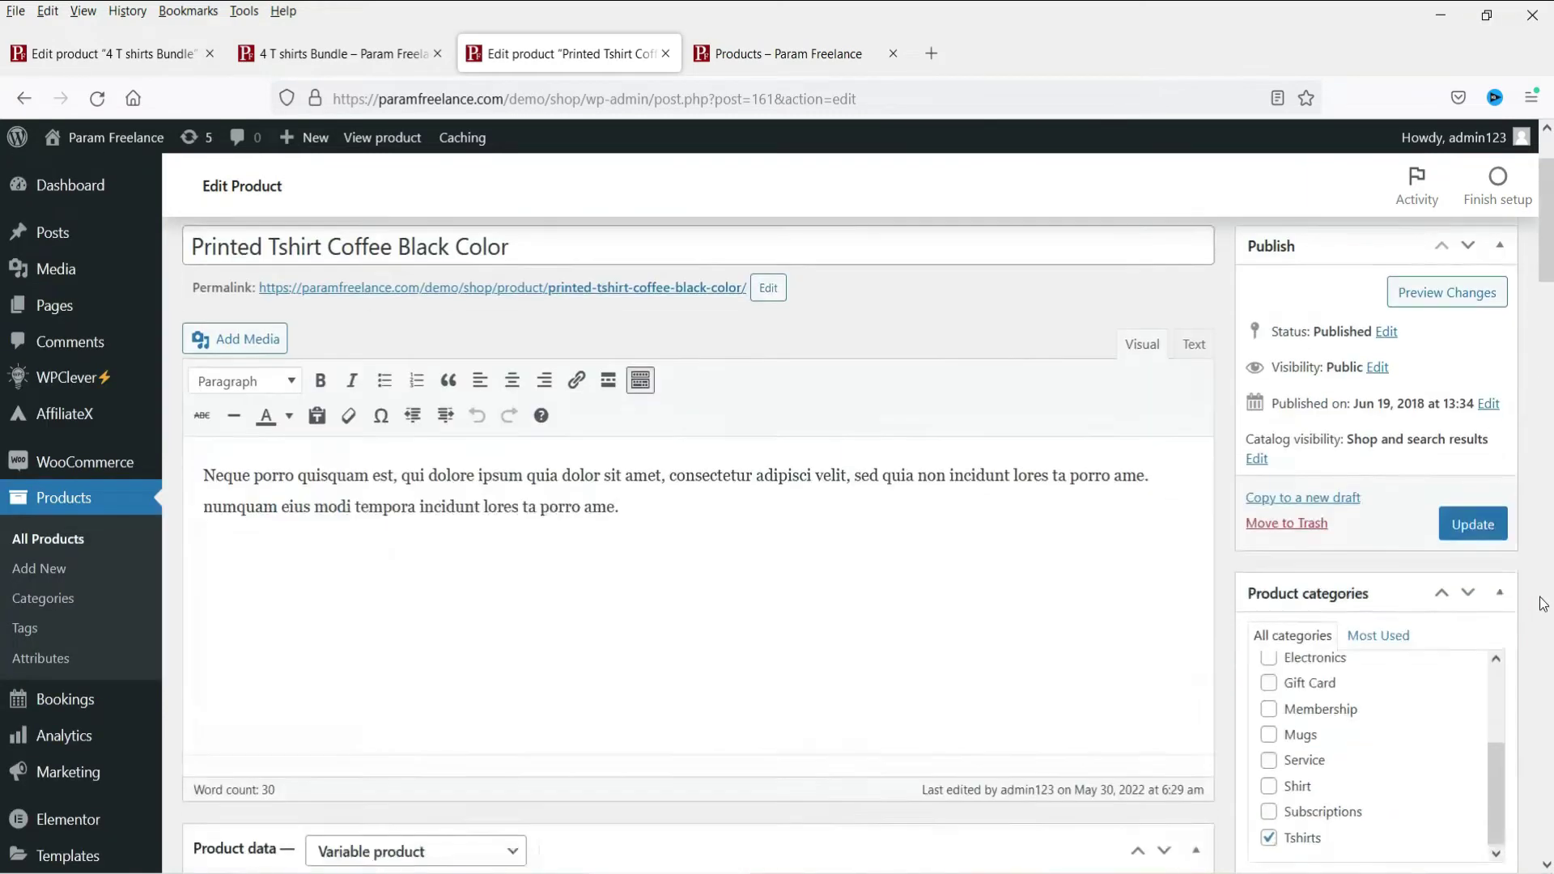
{"action": "left_click", "coordinate": [1478, 537]}
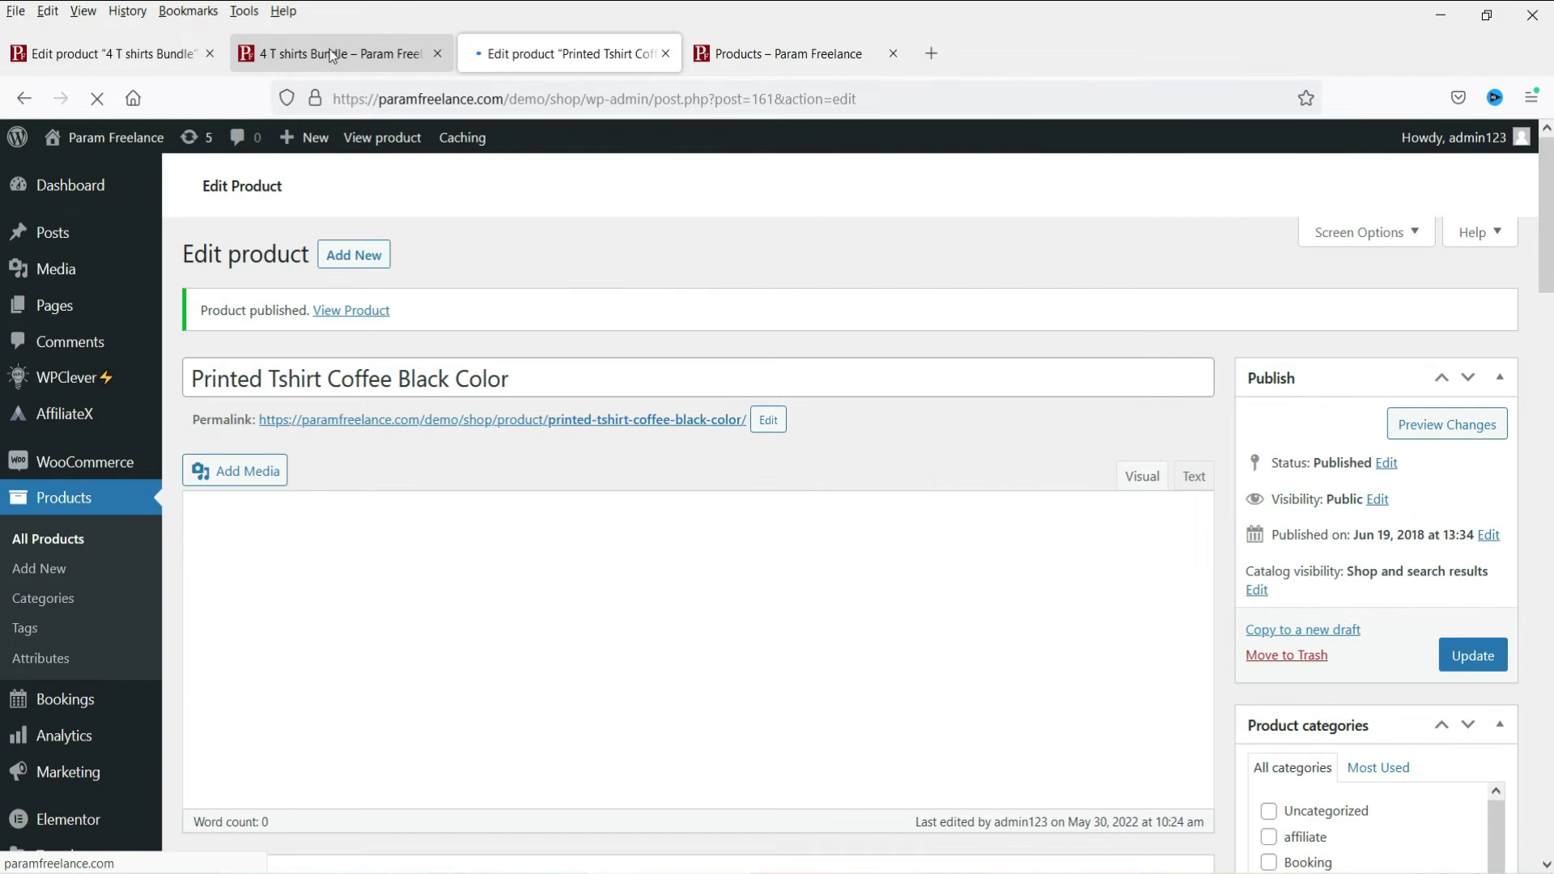
Reload the 4 T shirts Bundle store page and check its bundled items, comparing with the T-shirt's product editing page
{"action": "left_click", "coordinate": [328, 52]}
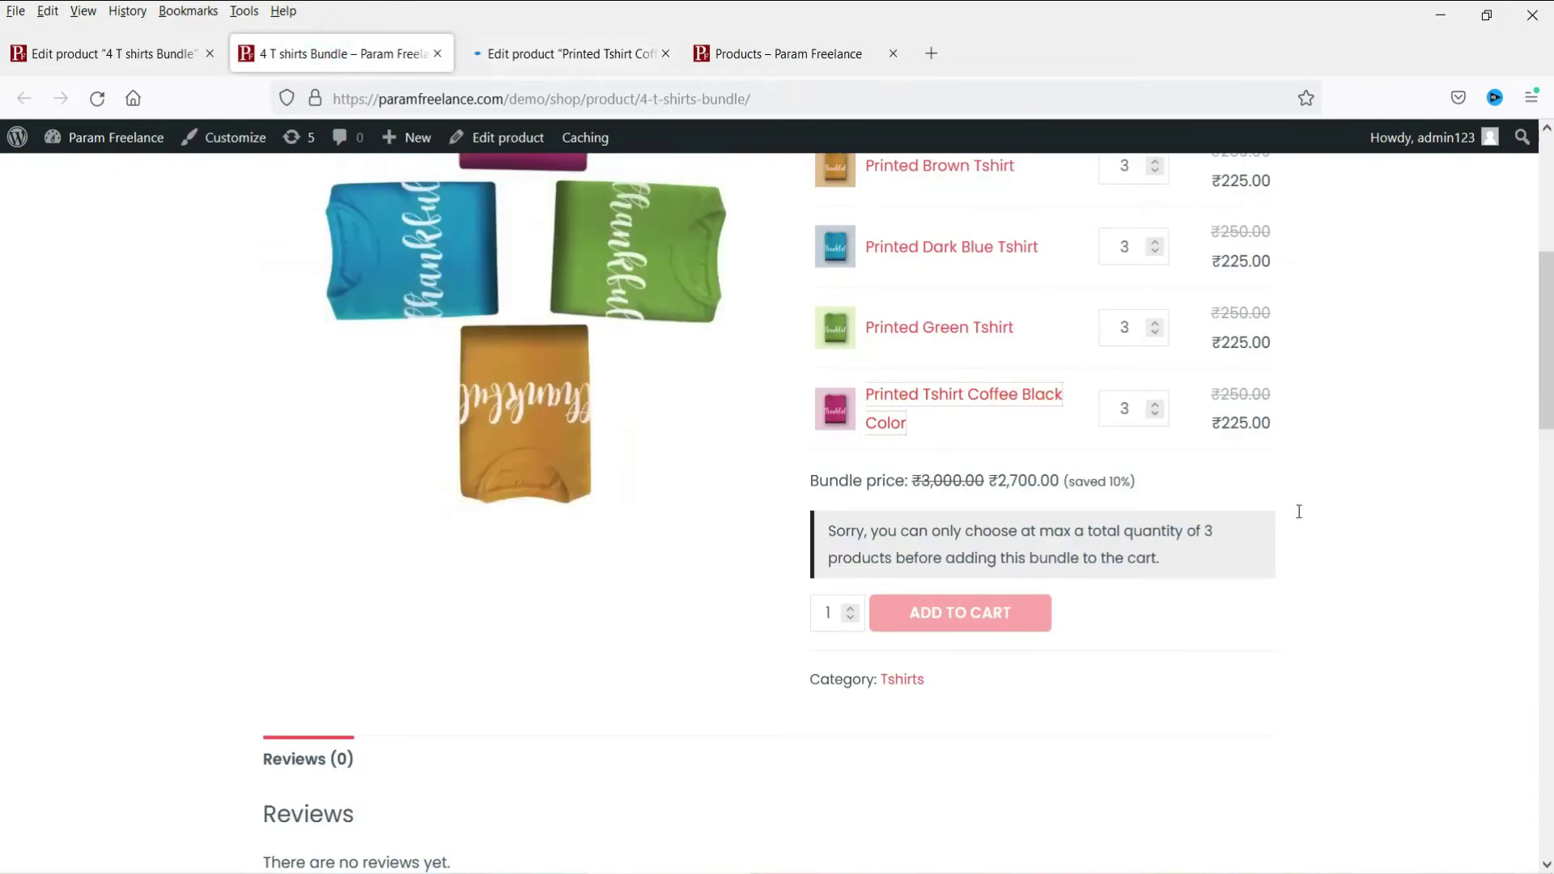
{"action": "scroll", "coordinate": [1279, 506], "scroll_direction": "up", "scroll_amount": 2}
{"action": "left_click", "coordinate": [97, 98]}
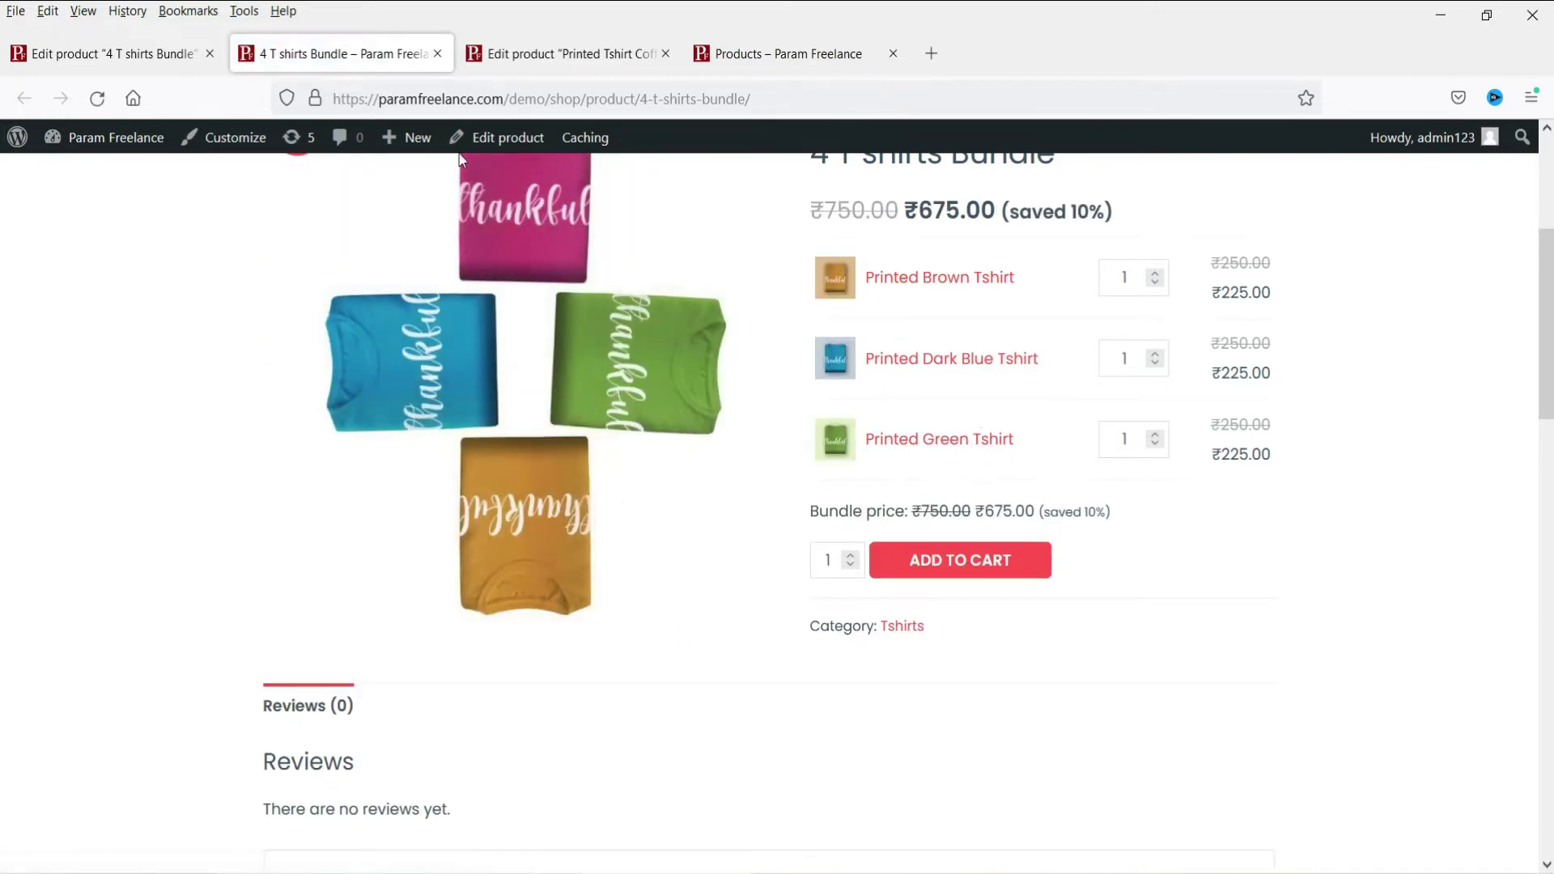
{"action": "left_click", "coordinate": [580, 55]}
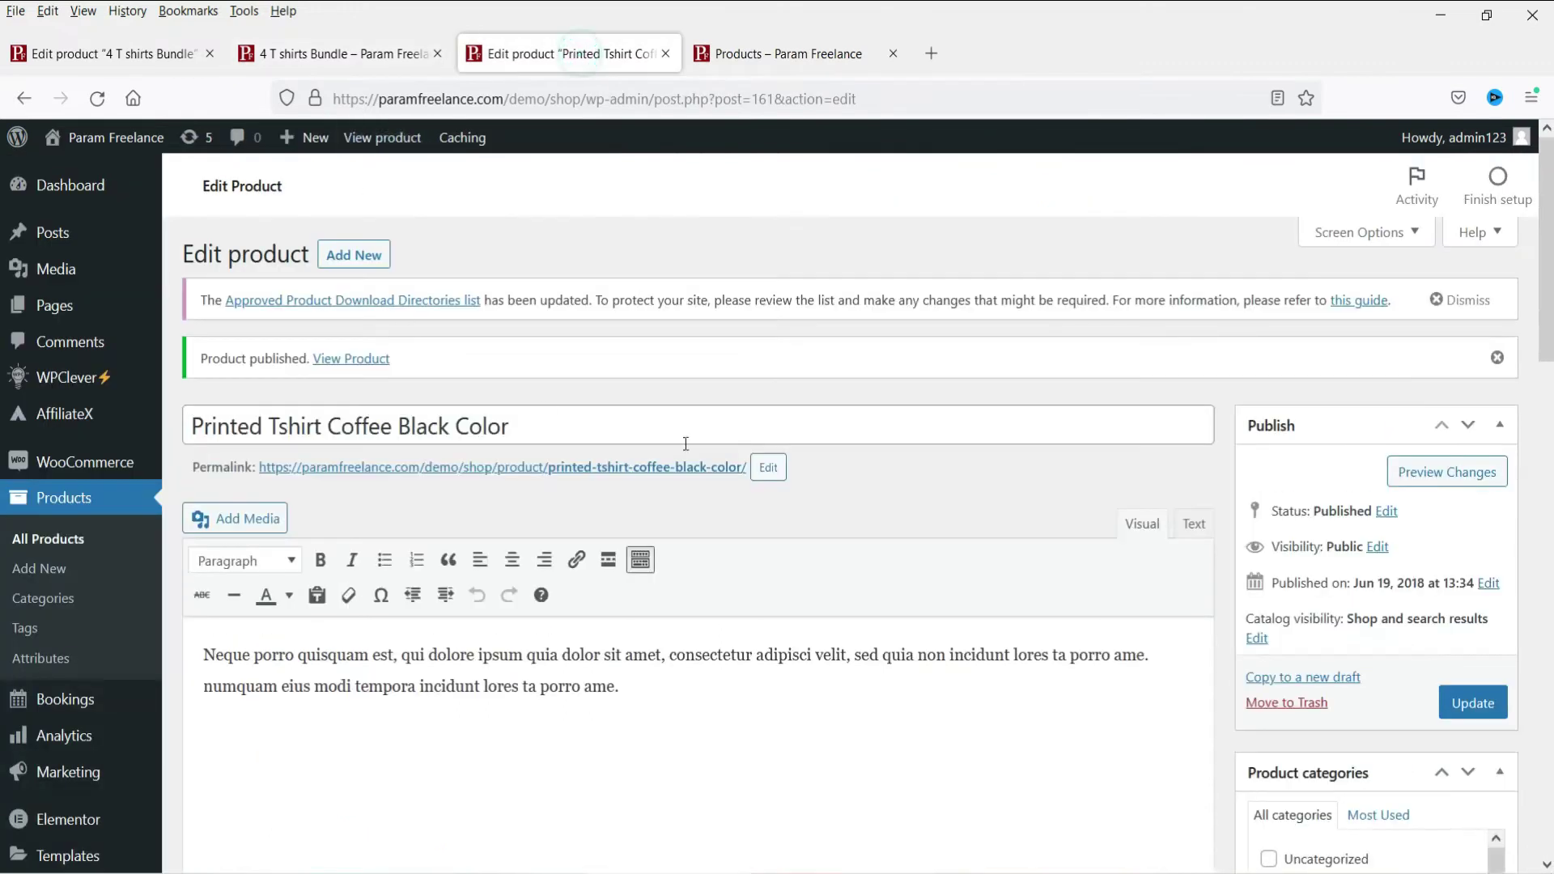
{"action": "scroll", "coordinate": [771, 438], "scroll_direction": "down", "scroll_amount": 3}
{"action": "scroll", "coordinate": [786, 459], "scroll_direction": "up", "scroll_amount": 3}
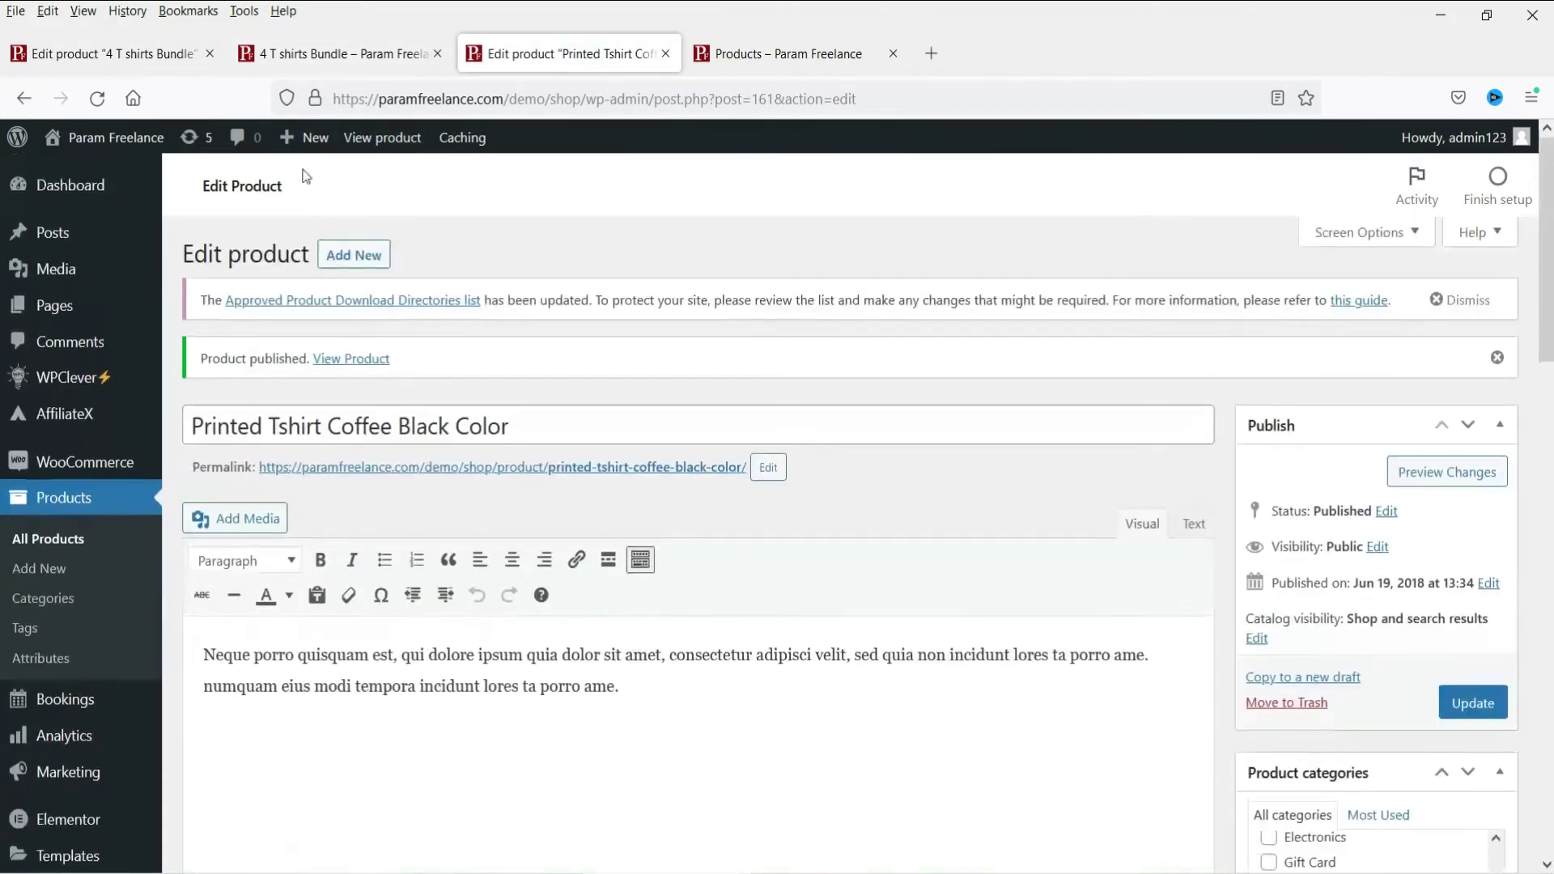
{"action": "left_click", "coordinate": [305, 53]}
{"action": "scroll", "coordinate": [2, 407], "scroll_direction": "up", "scroll_amount": 4}
{"action": "scroll", "coordinate": [1504, 402], "scroll_direction": "down", "scroll_amount": 1}
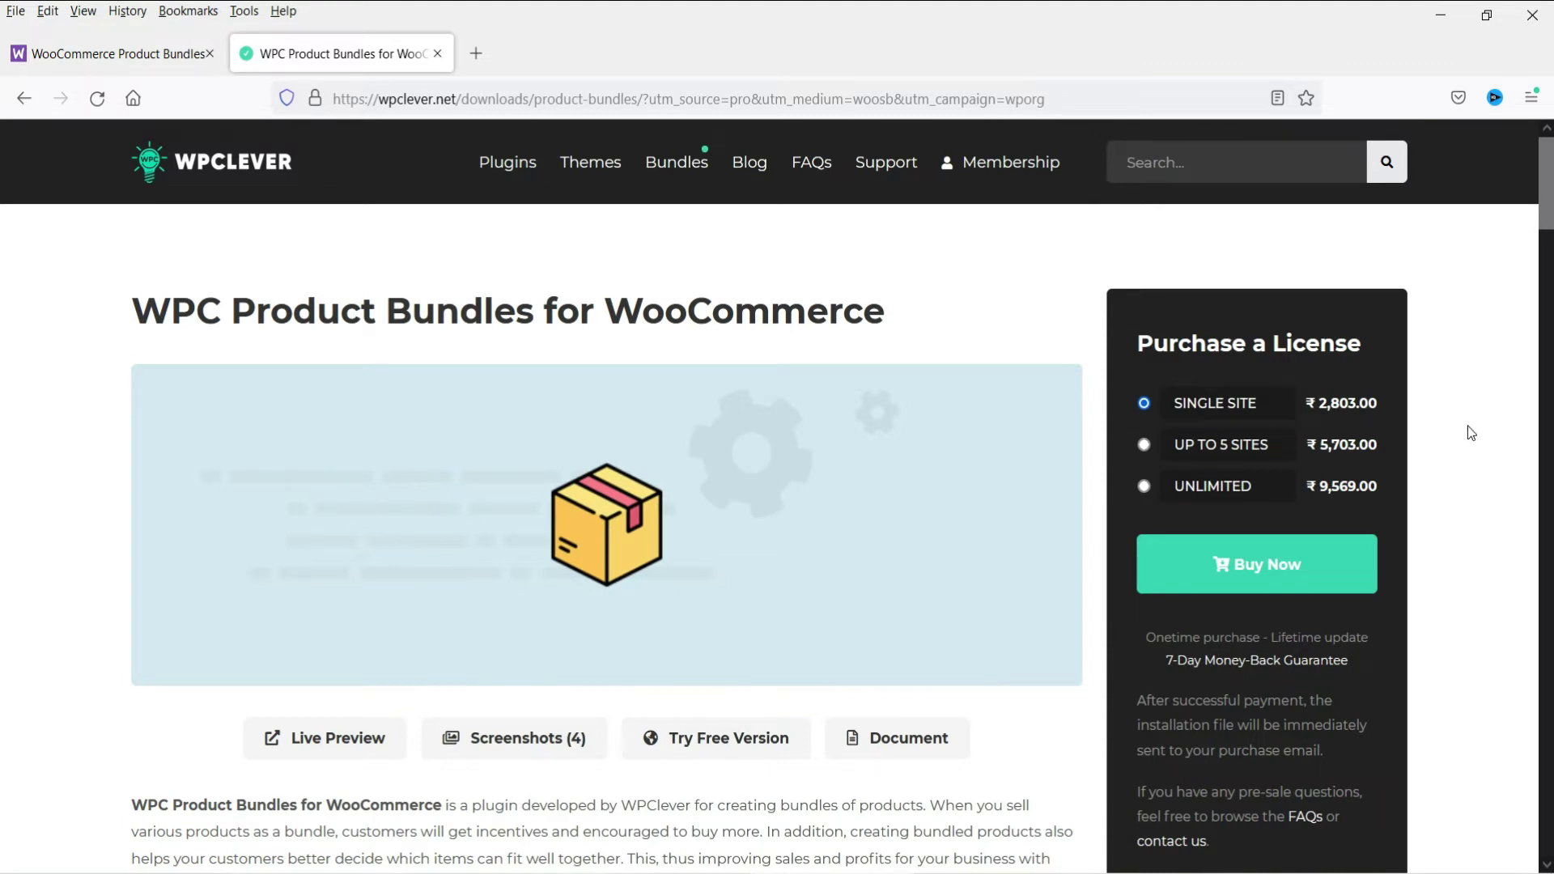
Review the premium WPC Product Bundles page on wpclever.net, including its license options and the Features list on variable products
{"action": "scroll", "coordinate": [1454, 444], "scroll_direction": "down", "scroll_amount": 5}
{"action": "scroll", "coordinate": [1455, 445], "scroll_direction": "up", "scroll_amount": 5}
{"action": "scroll", "coordinate": [1454, 444], "scroll_direction": "down", "scroll_amount": 1}
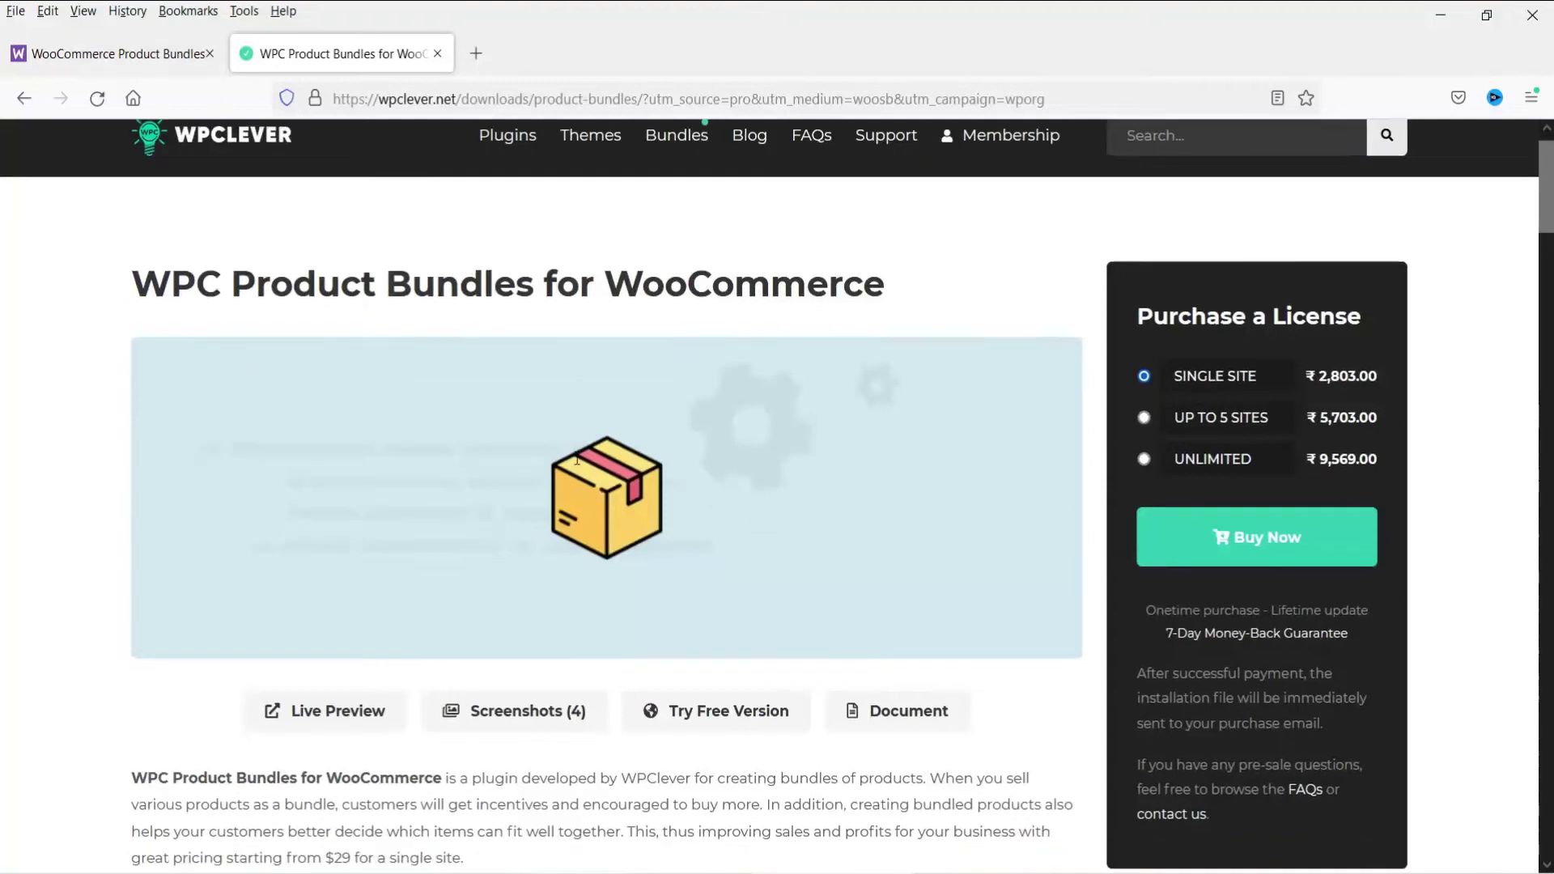
{"action": "scroll", "coordinate": [577, 460], "scroll_direction": "down", "scroll_amount": 15}
{"action": "scroll", "coordinate": [579, 458], "scroll_direction": "up", "scroll_amount": 3}
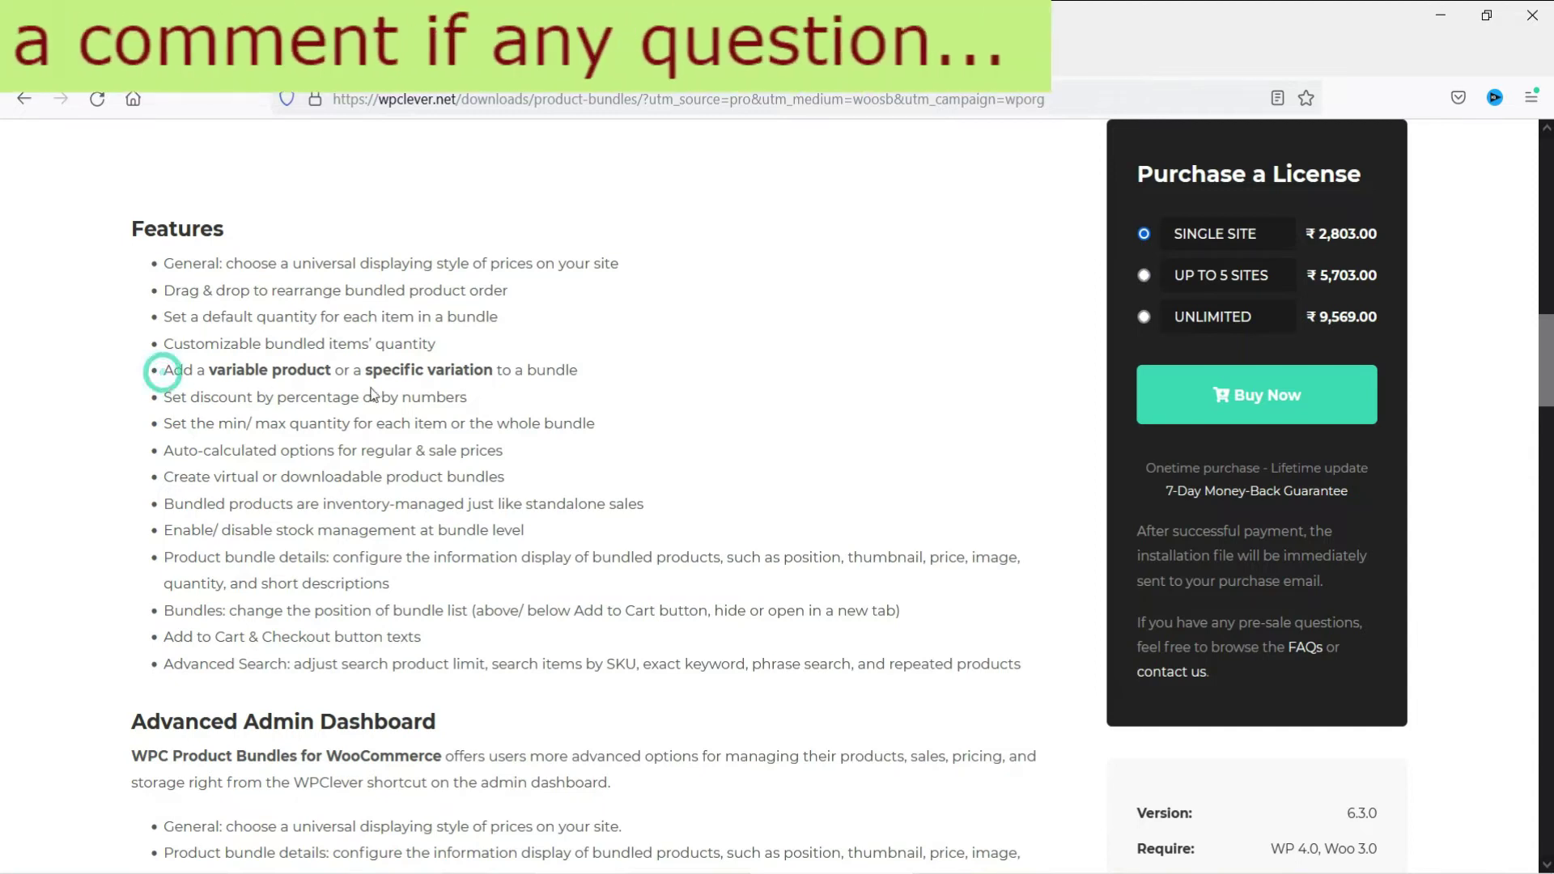
{"action": "left_click_drag", "start_coordinate": [343, 376], "coordinate": [546, 374]}
{"action": "left_click", "coordinate": [620, 397]}
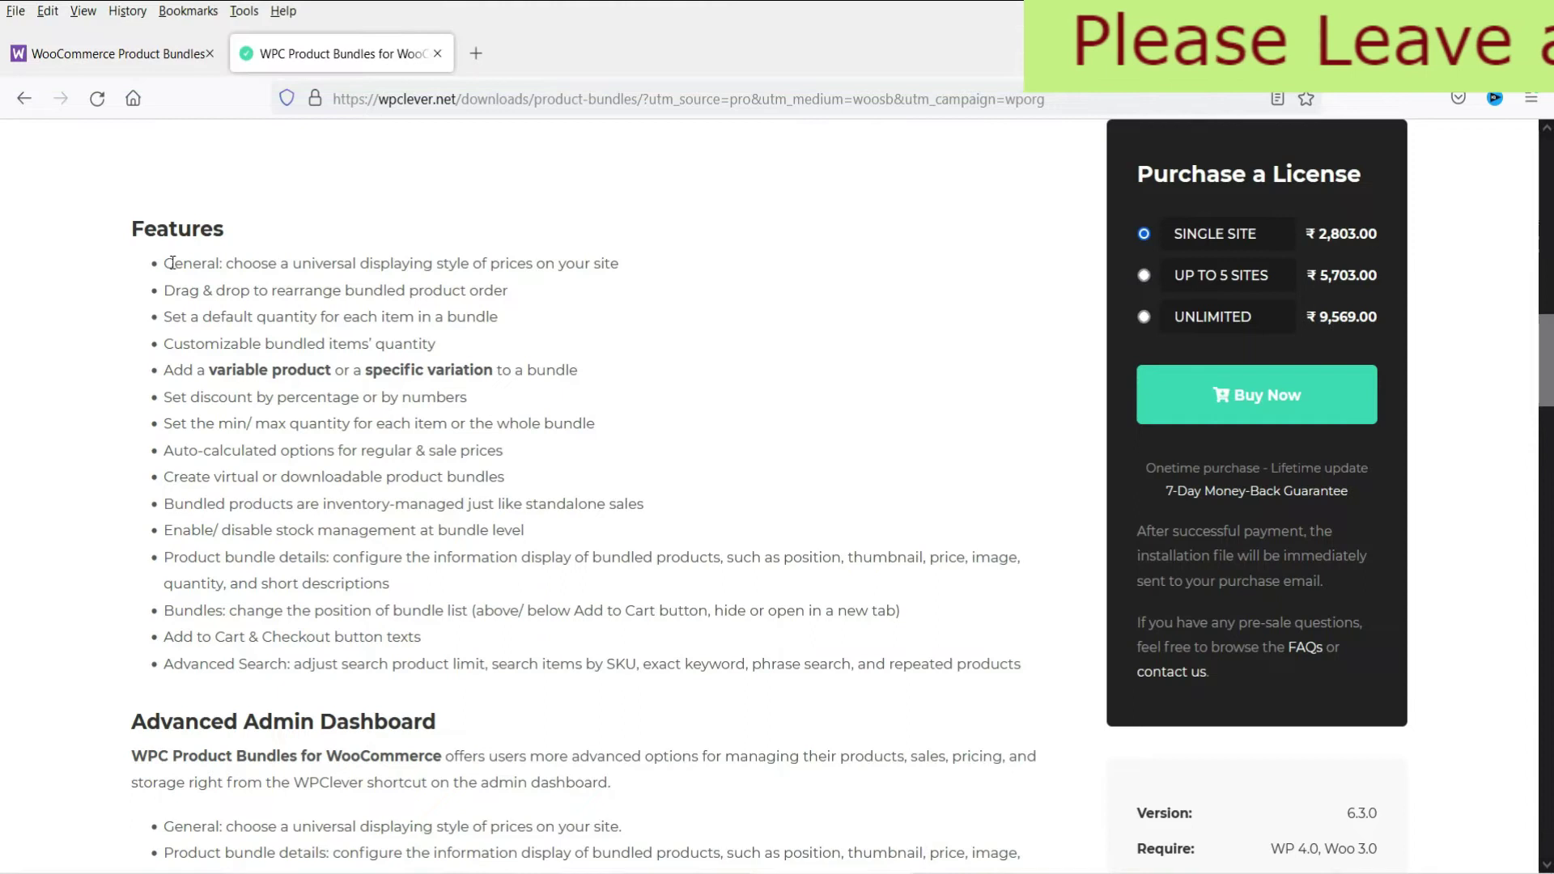
{"action": "left_click_drag", "start_coordinate": [165, 261], "coordinate": [909, 712]}
{"action": "left_click", "coordinate": [909, 711]}
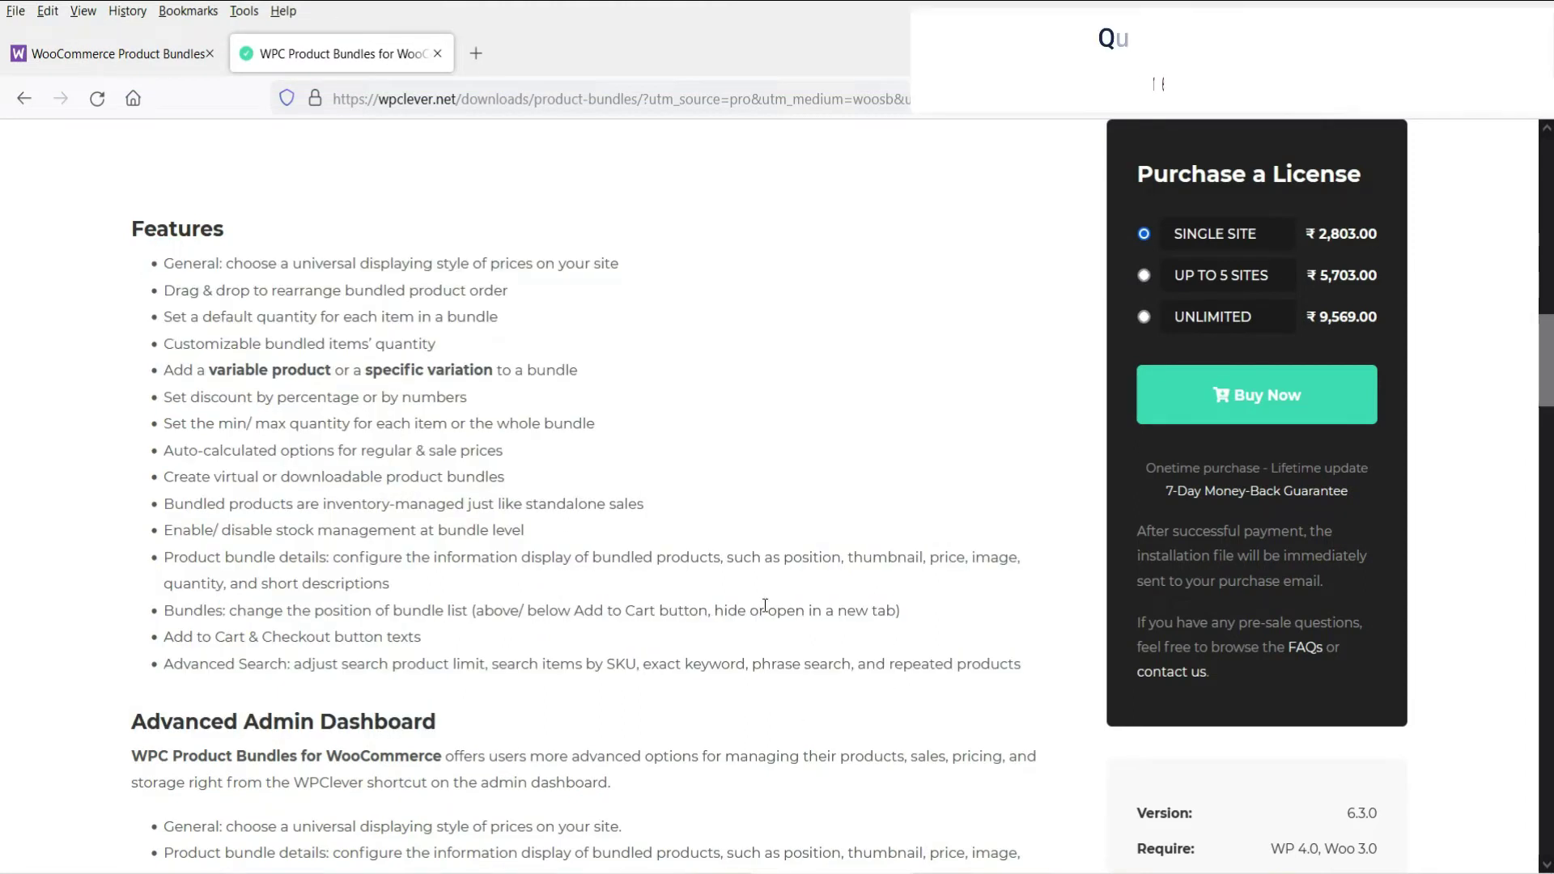
Switch to the WooCommerce Product Bundles extension page and review its price, description and bulk discount section
{"action": "left_click", "coordinate": [121, 54]}
{"action": "scroll", "coordinate": [4, 486], "scroll_direction": "down", "scroll_amount": 3}
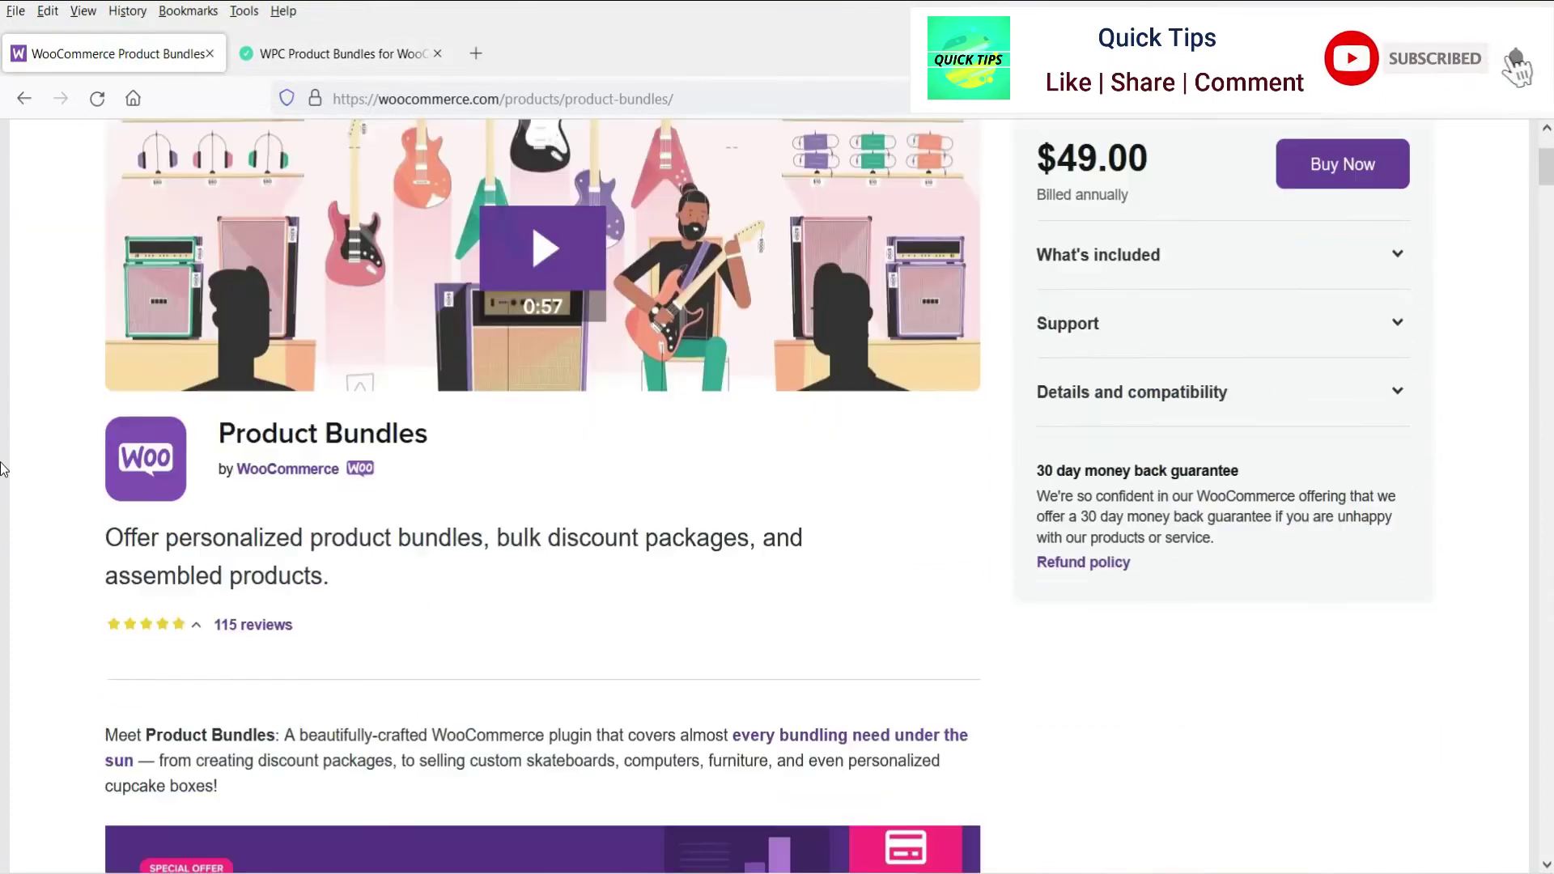
{"action": "scroll", "coordinate": [7, 469], "scroll_direction": "up", "scroll_amount": 3}
{"action": "scroll", "coordinate": [46, 472], "scroll_direction": "down", "scroll_amount": 3}
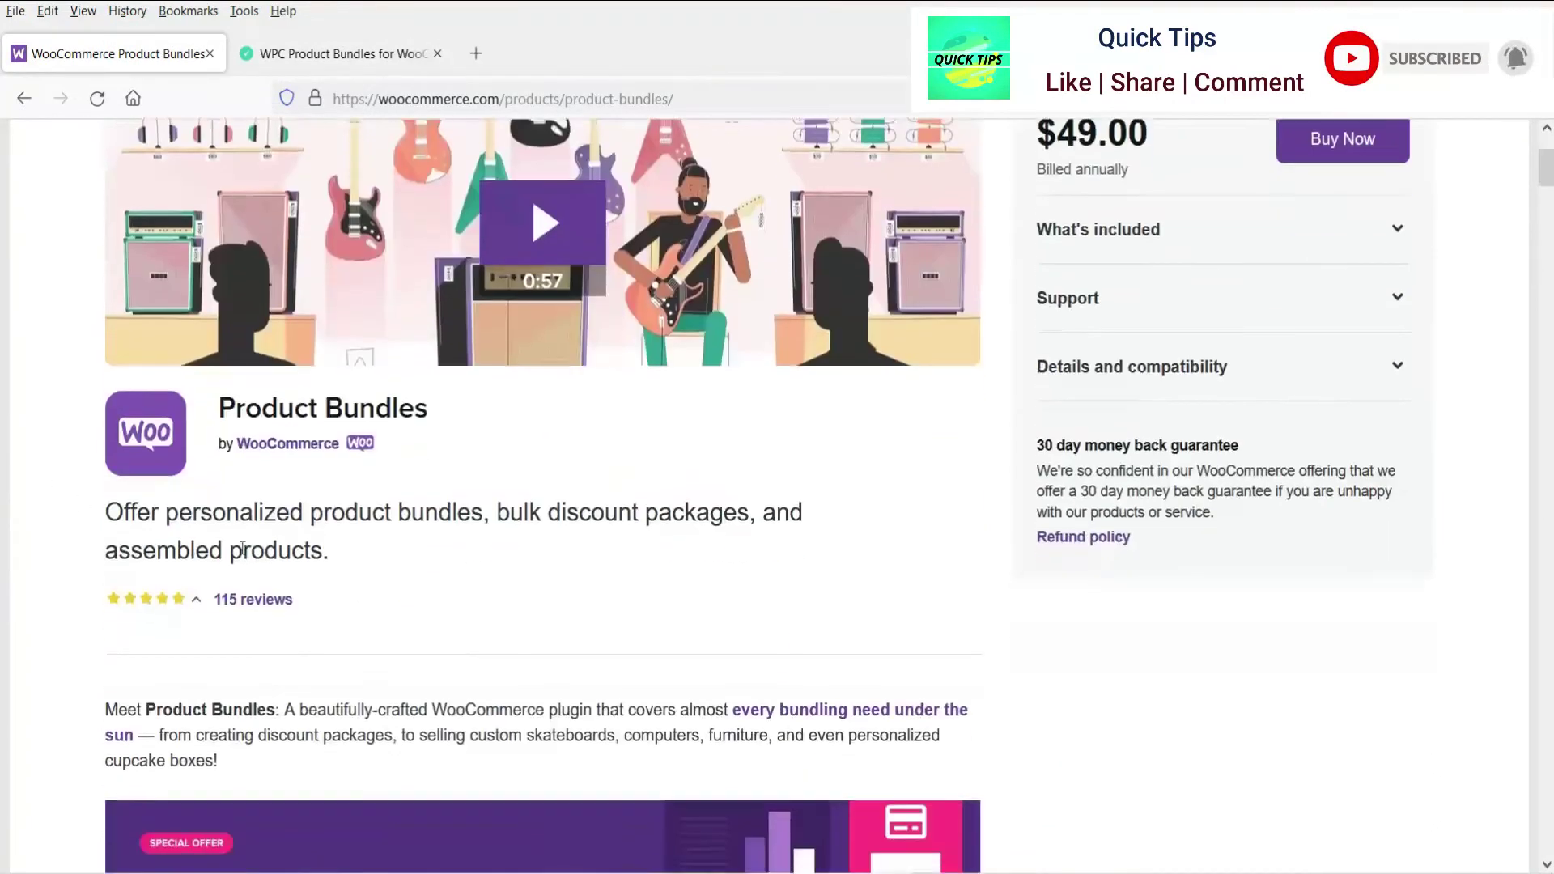
{"action": "scroll", "coordinate": [590, 570], "scroll_direction": "up", "scroll_amount": 3}
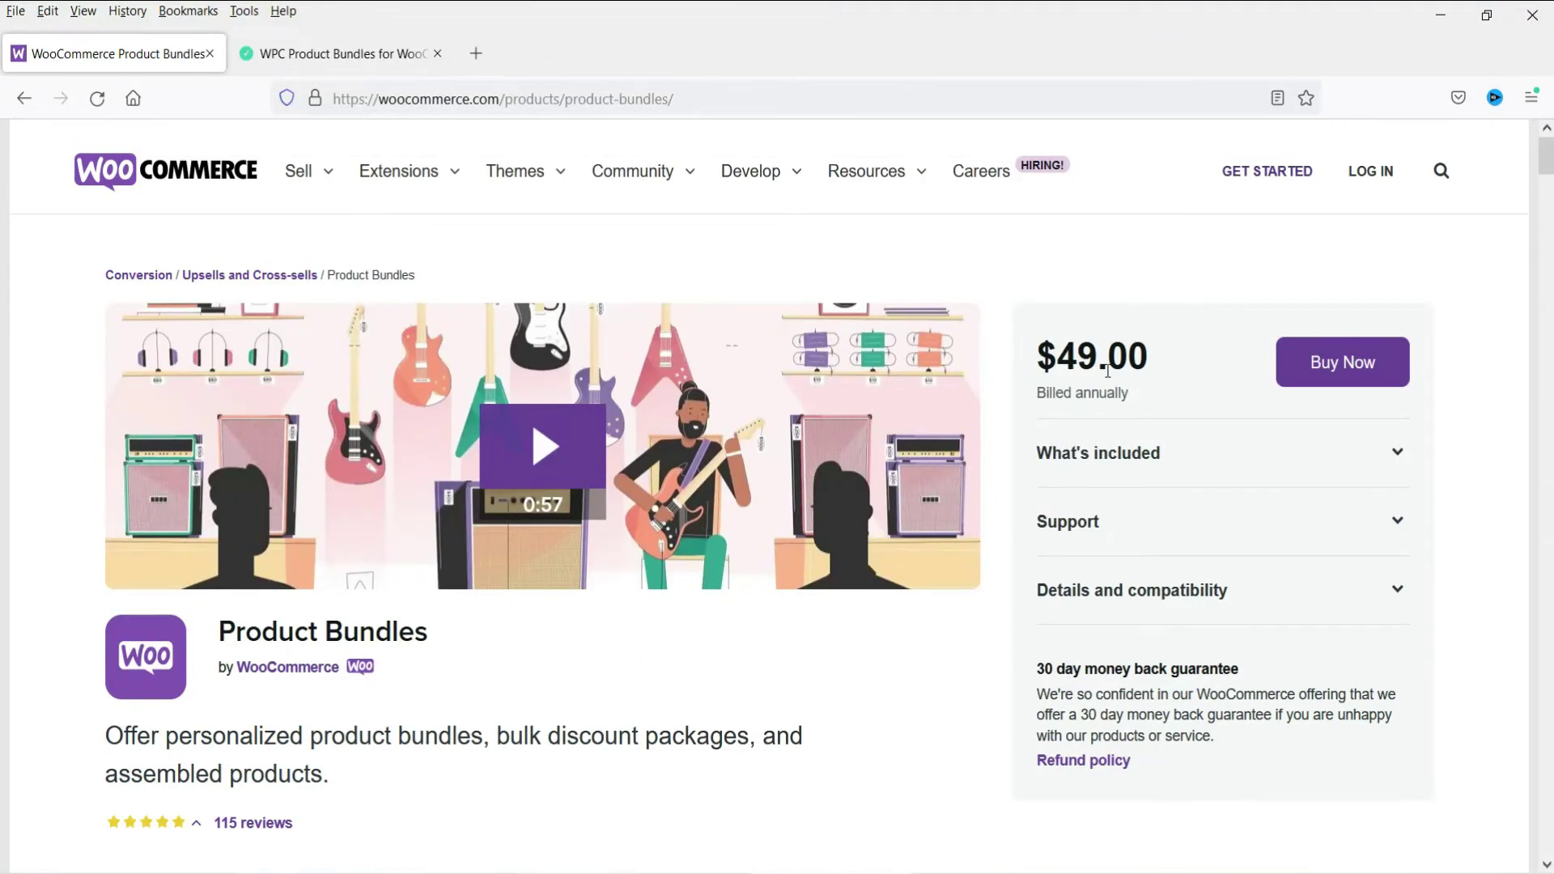
{"action": "scroll", "coordinate": [709, 414], "scroll_direction": "down", "scroll_amount": 4}
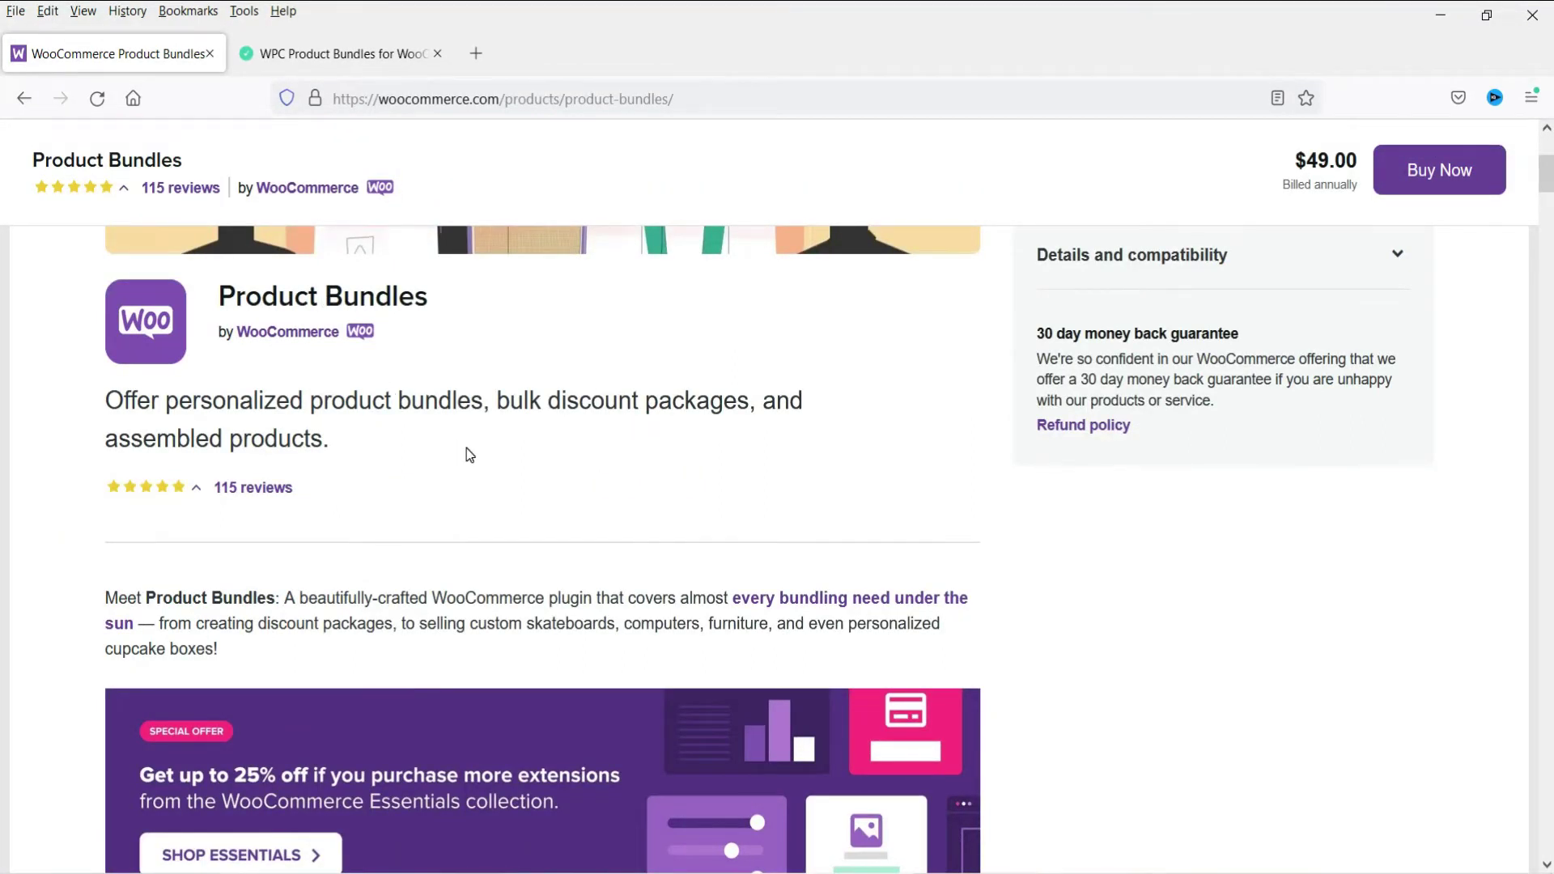
{"action": "scroll", "coordinate": [522, 439], "scroll_direction": "down", "scroll_amount": 5}
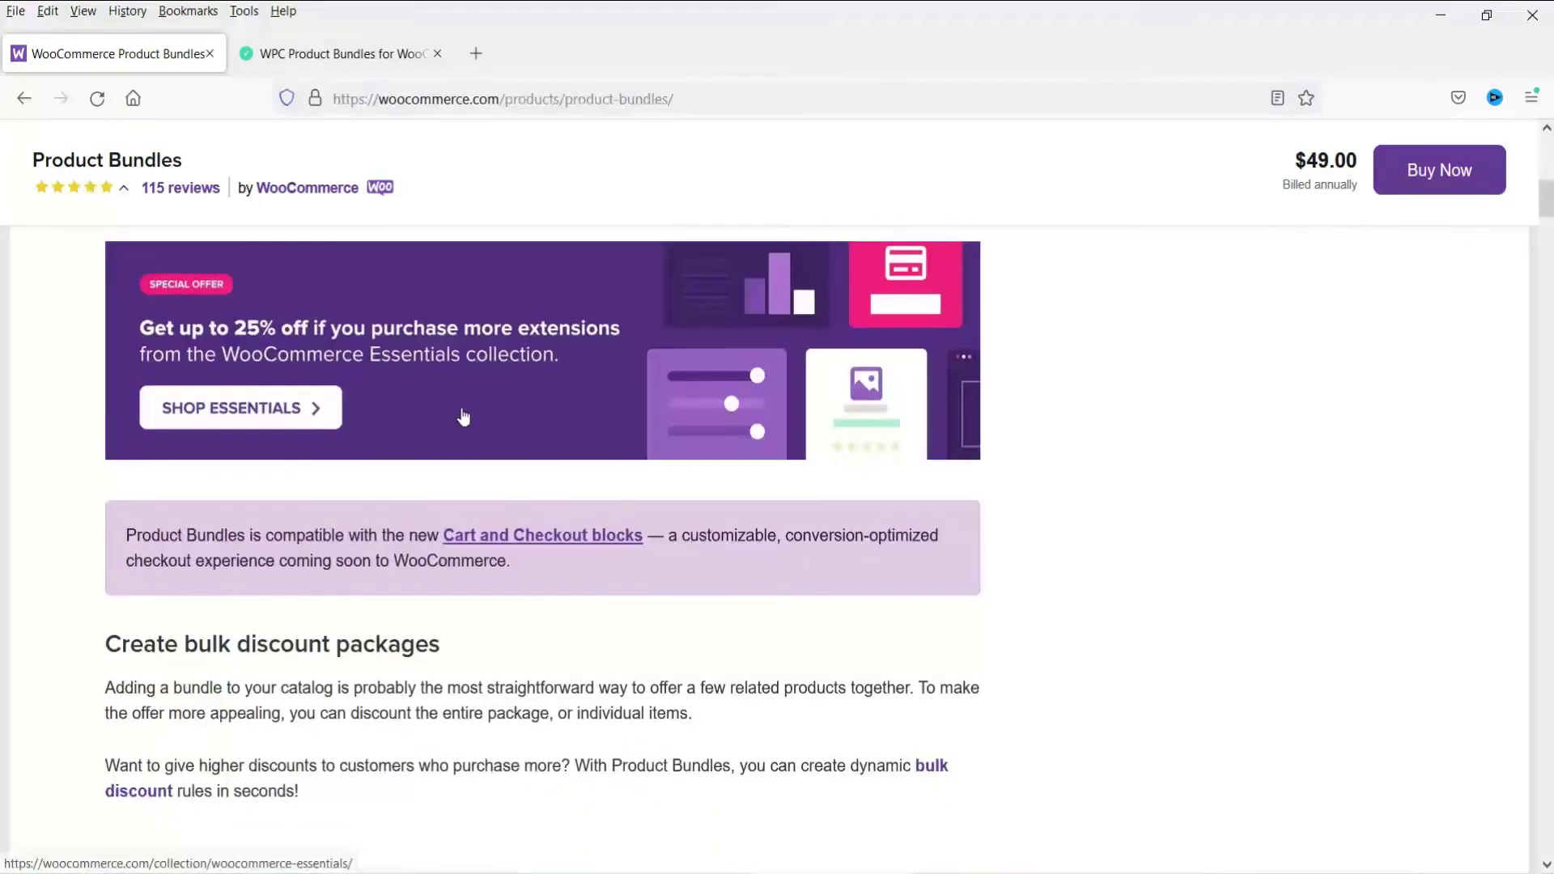
{"action": "scroll", "coordinate": [453, 413], "scroll_direction": "down", "scroll_amount": 3}
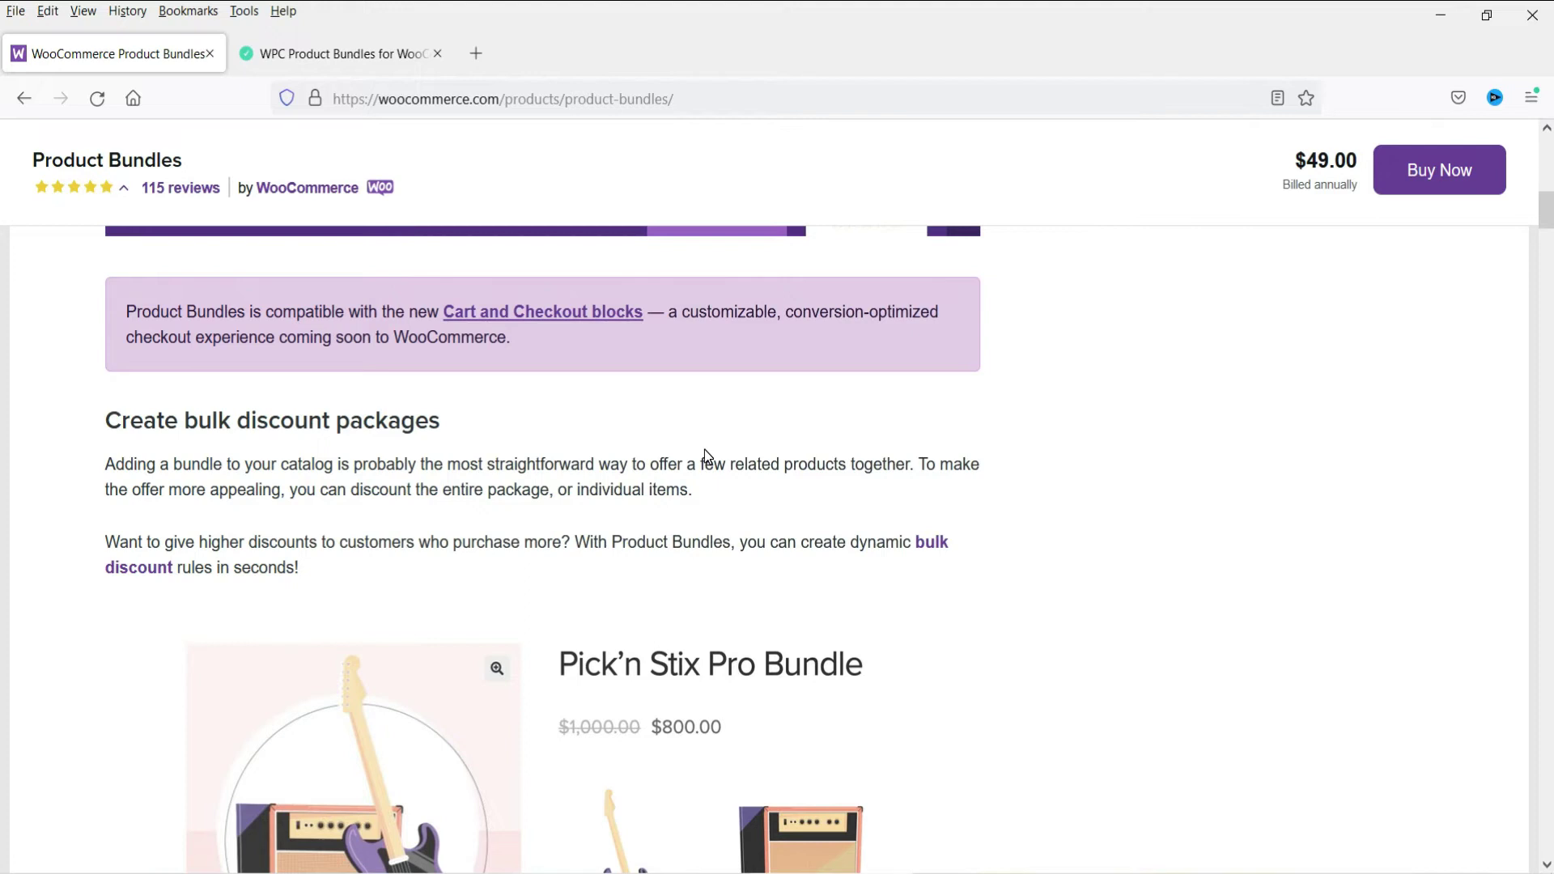
{"action": "scroll", "coordinate": [1378, 288], "scroll_direction": "up", "scroll_amount": 15}
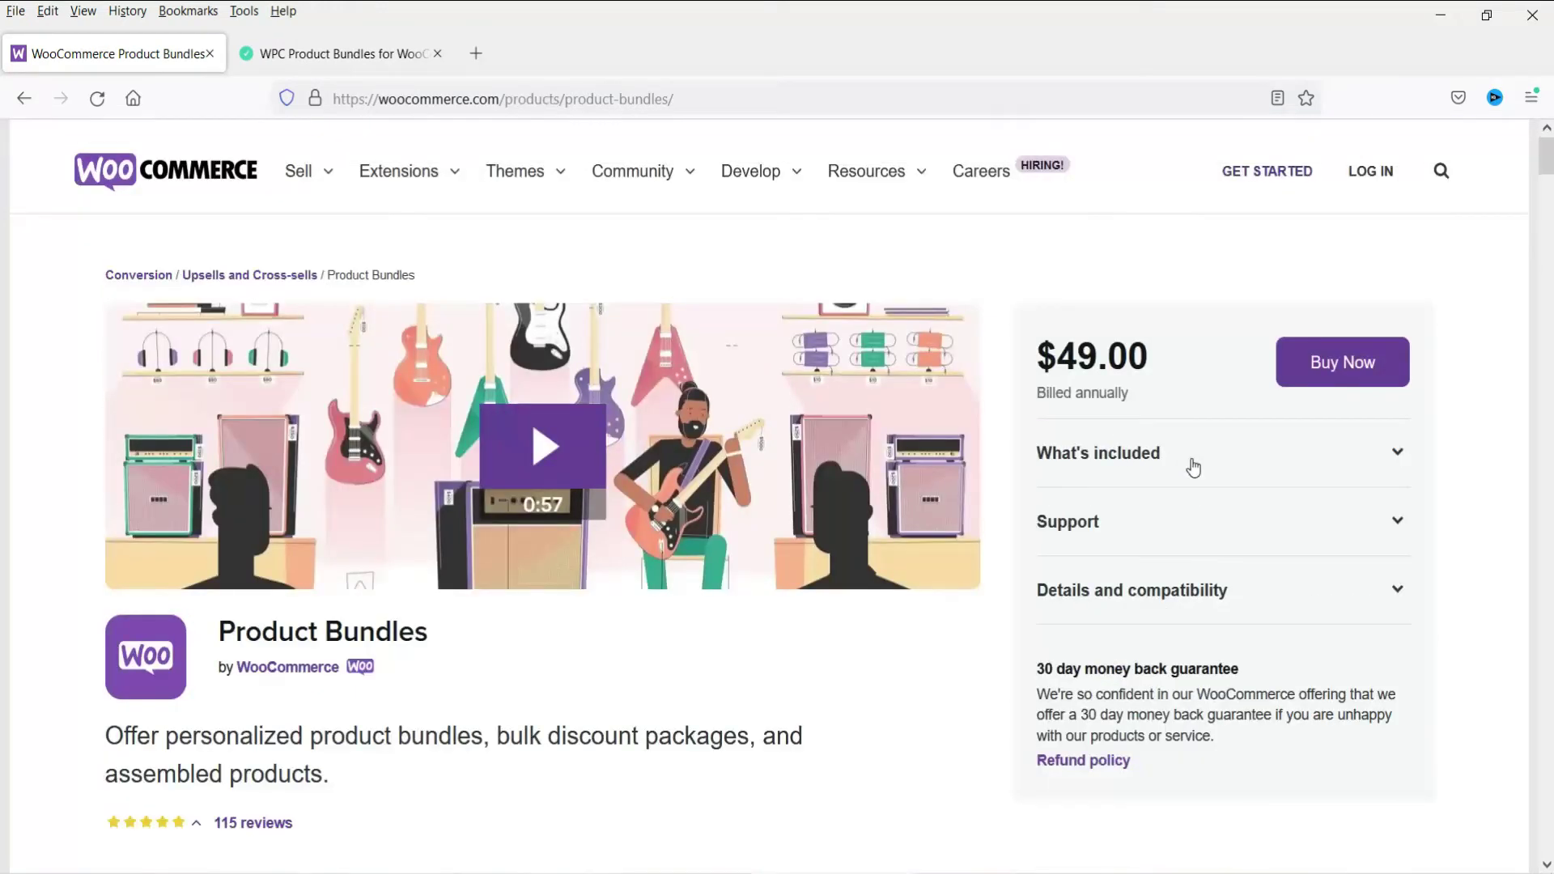
Expand What's included for the extension and examine the sample guitar and drumkit bundles further down the page
{"action": "left_click", "coordinate": [1192, 460]}
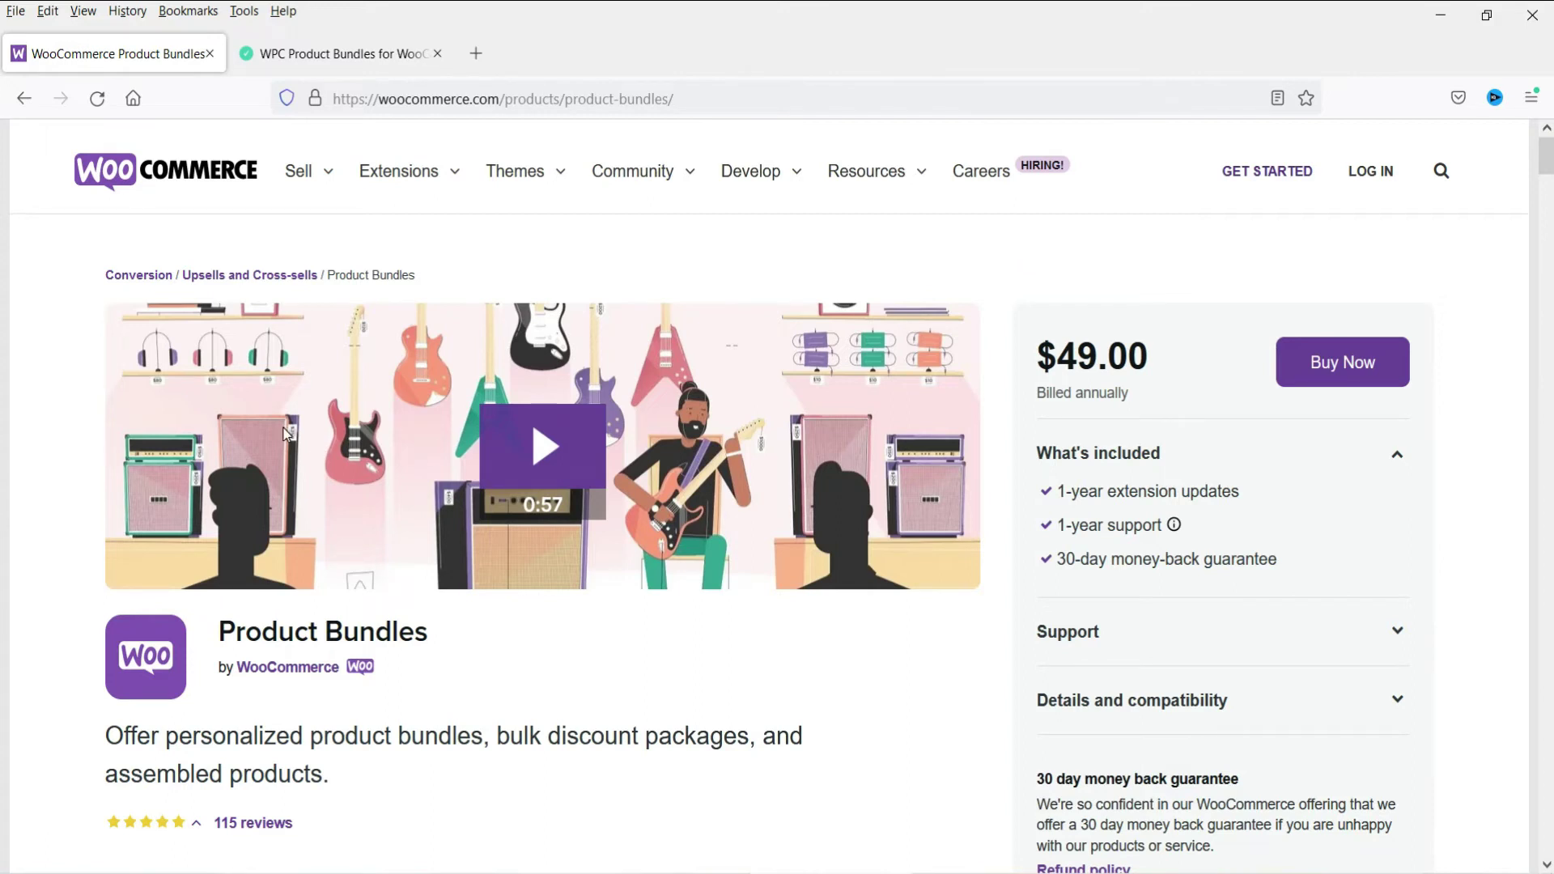
{"action": "scroll", "coordinate": [506, 537], "scroll_direction": "down", "scroll_amount": 10}
{"action": "scroll", "coordinate": [497, 532], "scroll_direction": "down", "scroll_amount": 9}
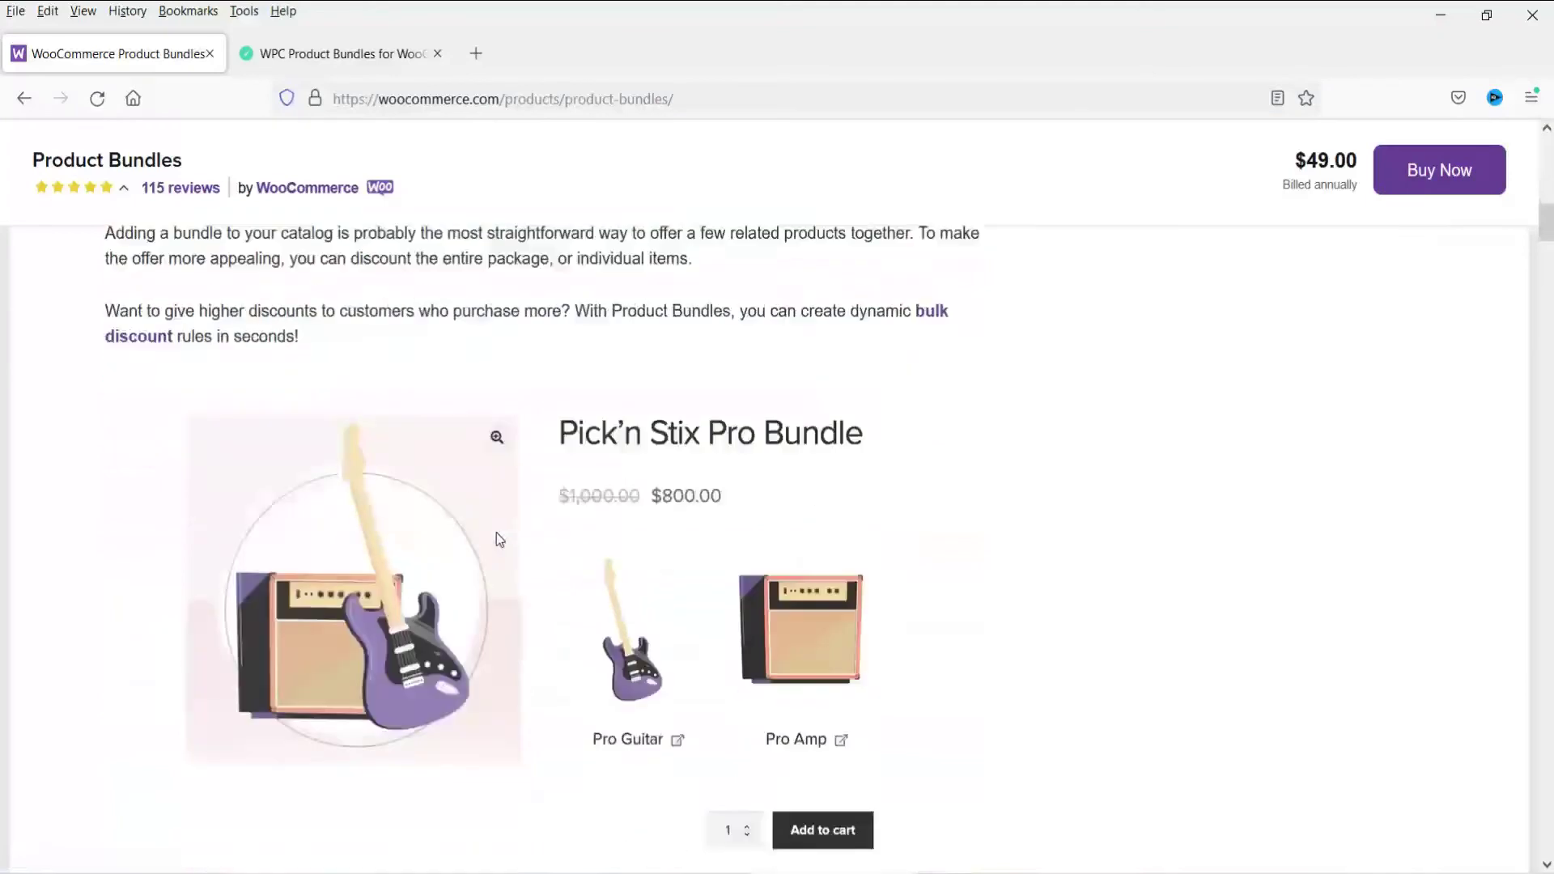
{"action": "scroll", "coordinate": [777, 478], "scroll_direction": "down", "scroll_amount": 9}
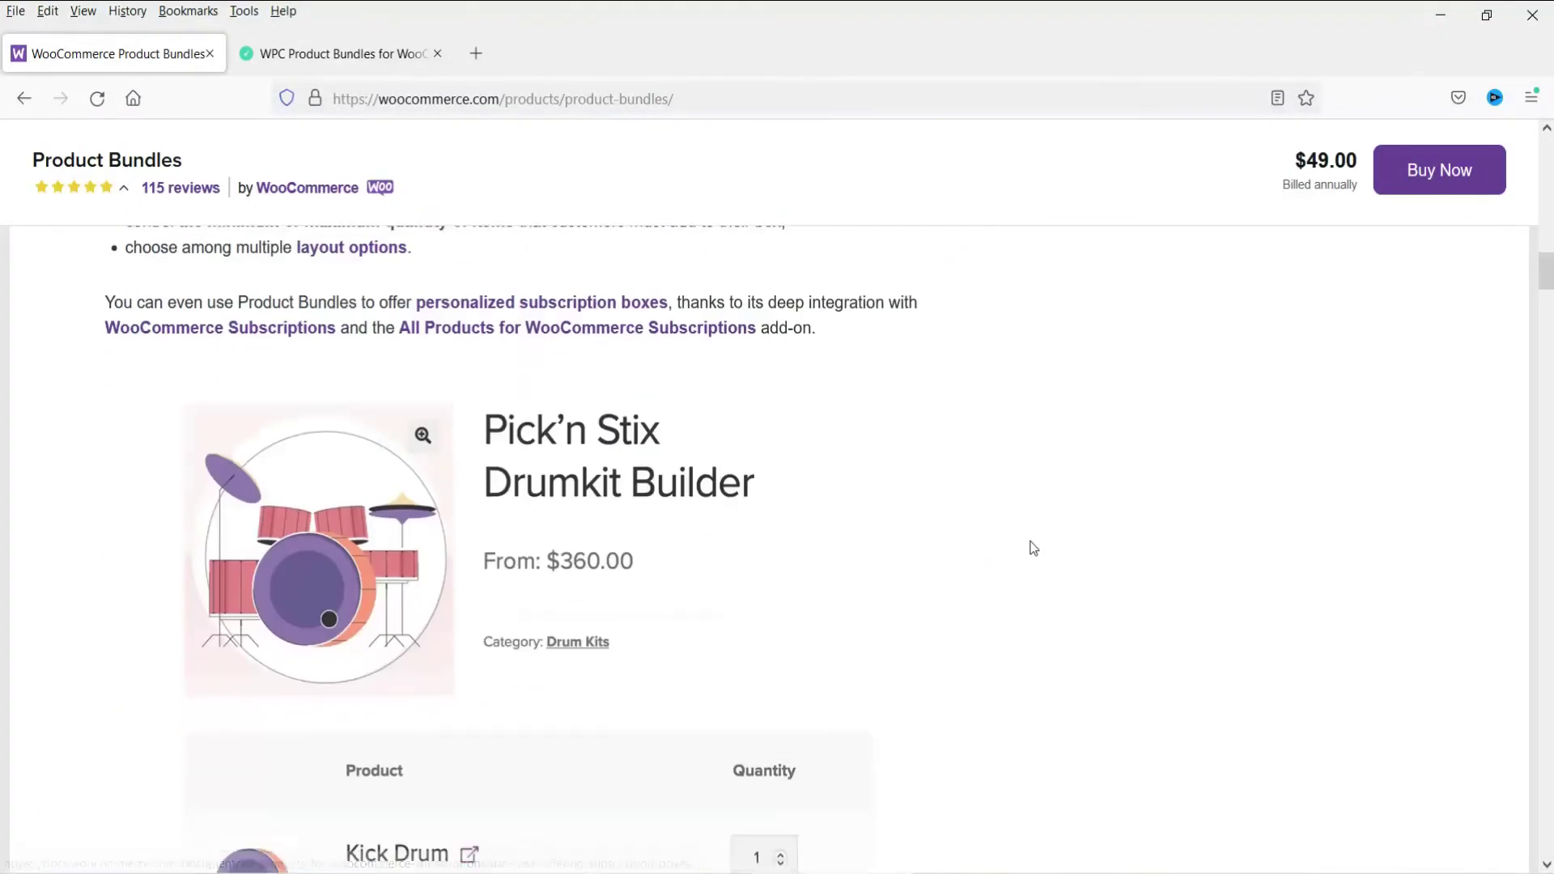
{"action": "scroll", "coordinate": [775, 470], "scroll_direction": "down", "scroll_amount": 9}
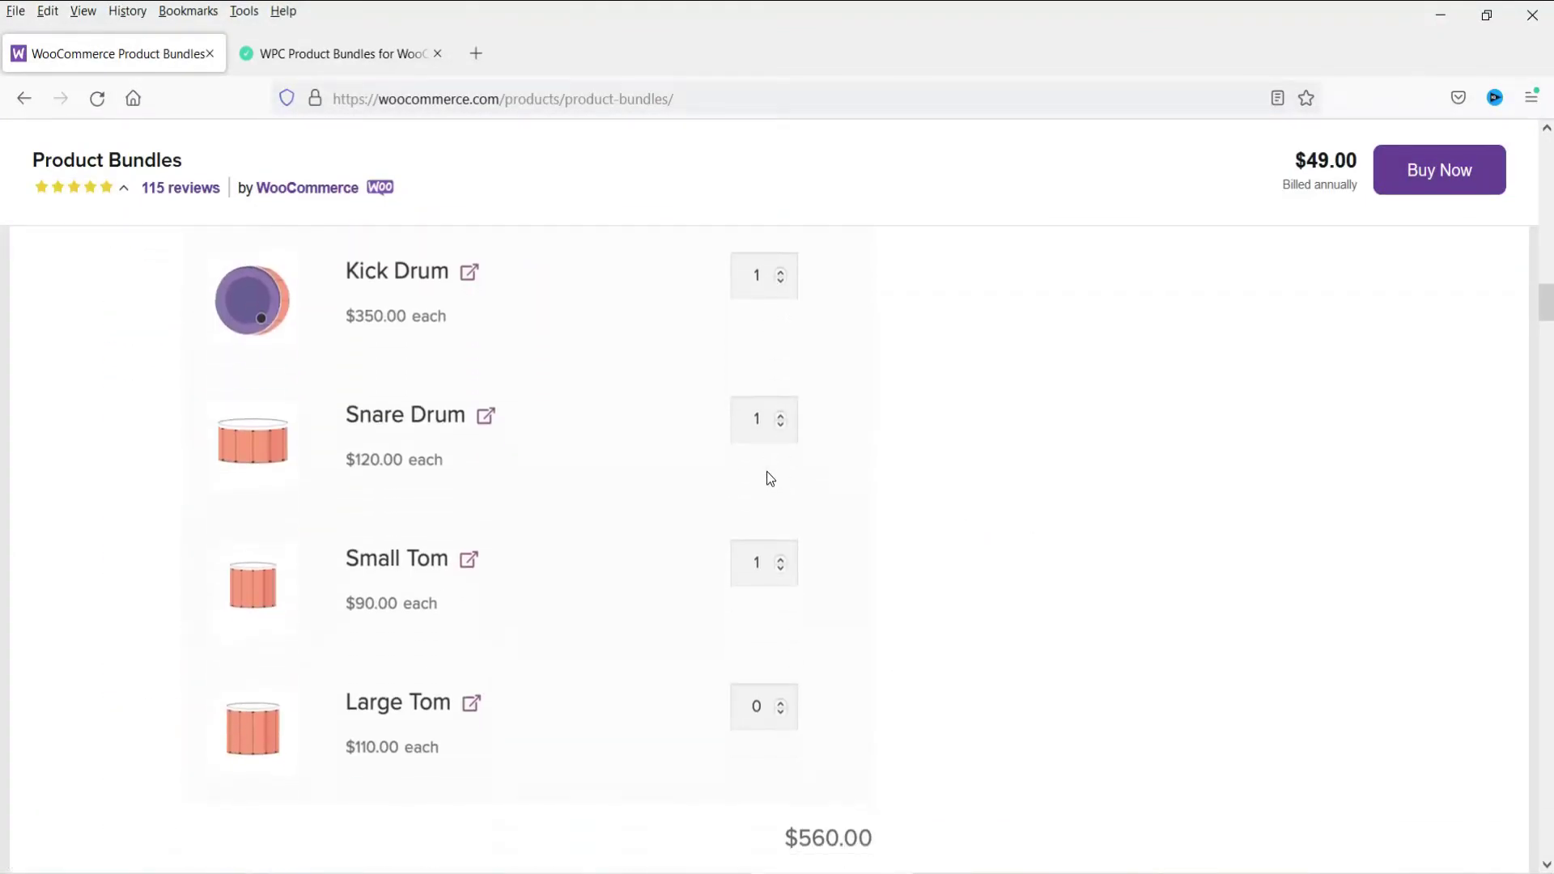
{"action": "scroll", "coordinate": [761, 473], "scroll_direction": "down", "scroll_amount": 9}
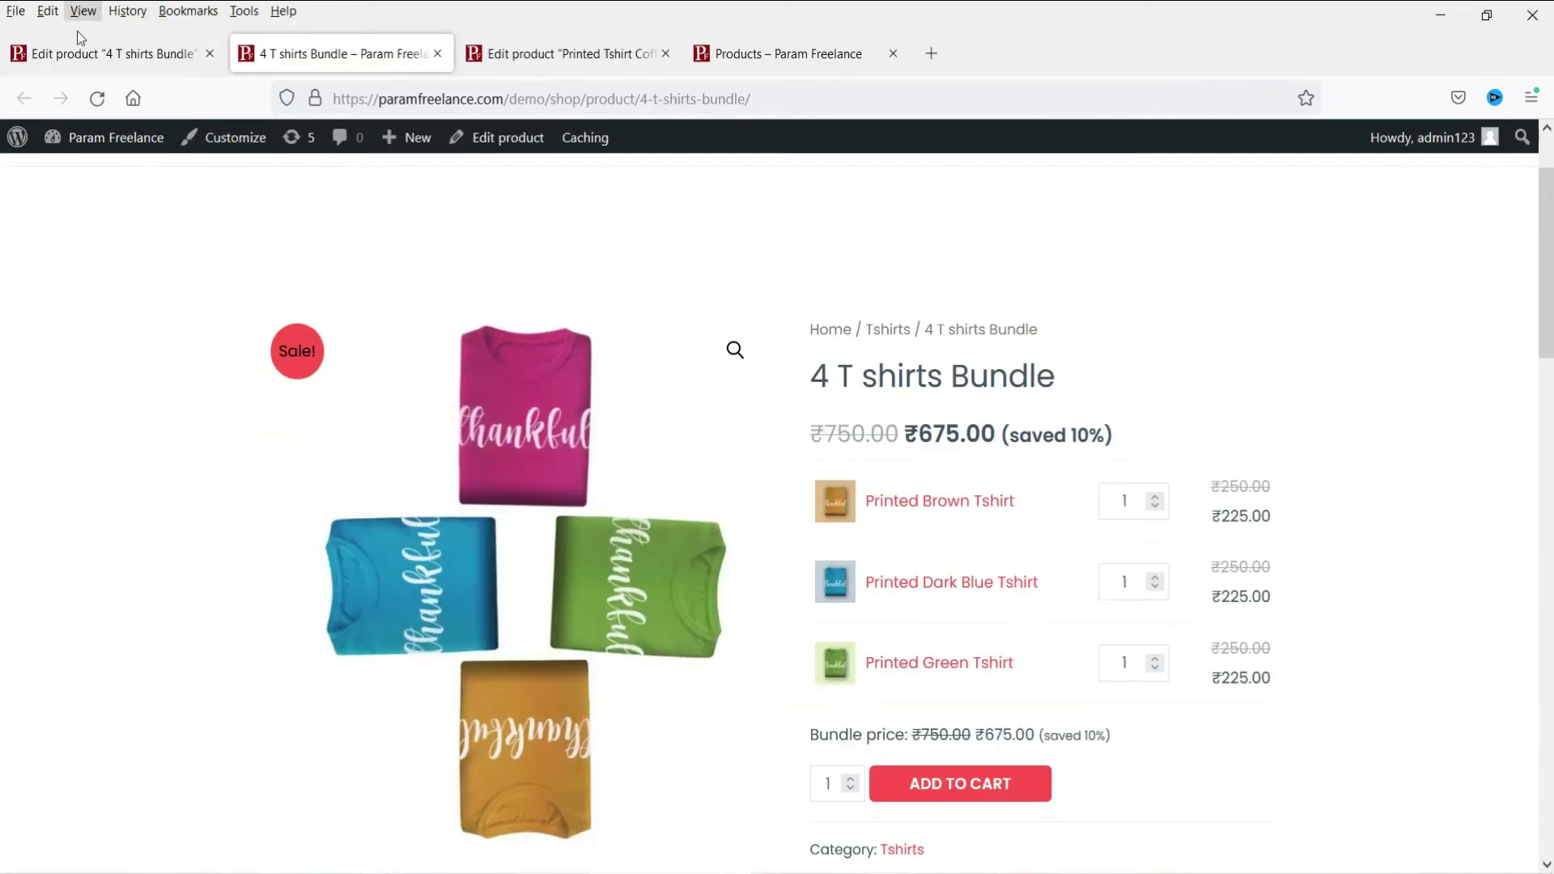
Upload woocommerce-product-bundles.6.15.3.zip from the Desktop as a new plugin in the WordPress admin and install it
{"action": "left_click", "coordinate": [40, 52]}
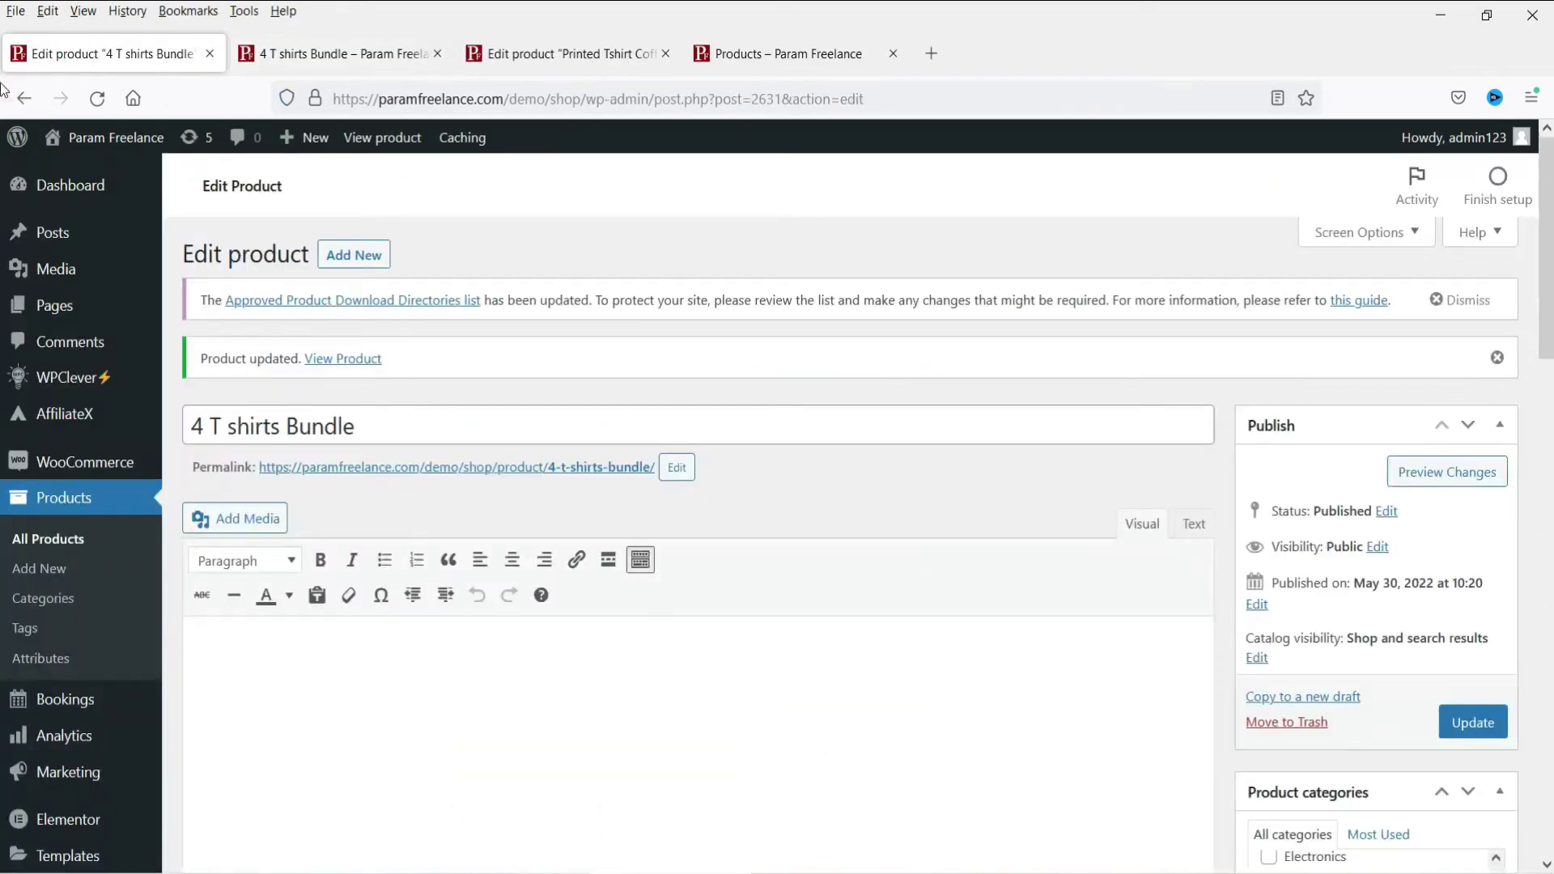
{"action": "scroll", "coordinate": [20, 441], "scroll_direction": "down", "scroll_amount": 1}
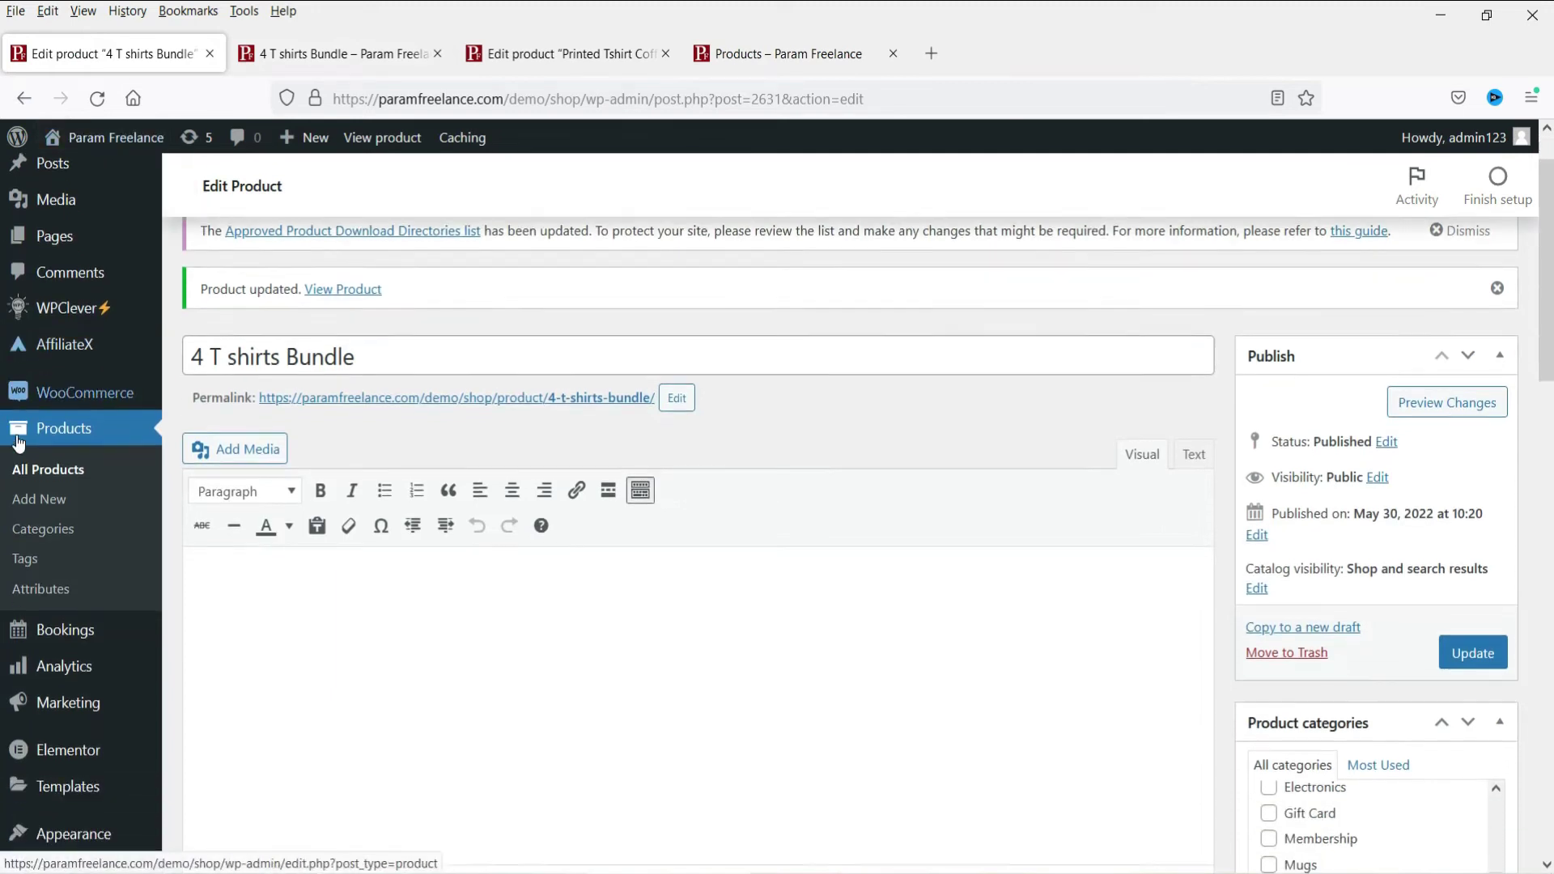
{"action": "mouse_move", "coordinate": [48, 827]}
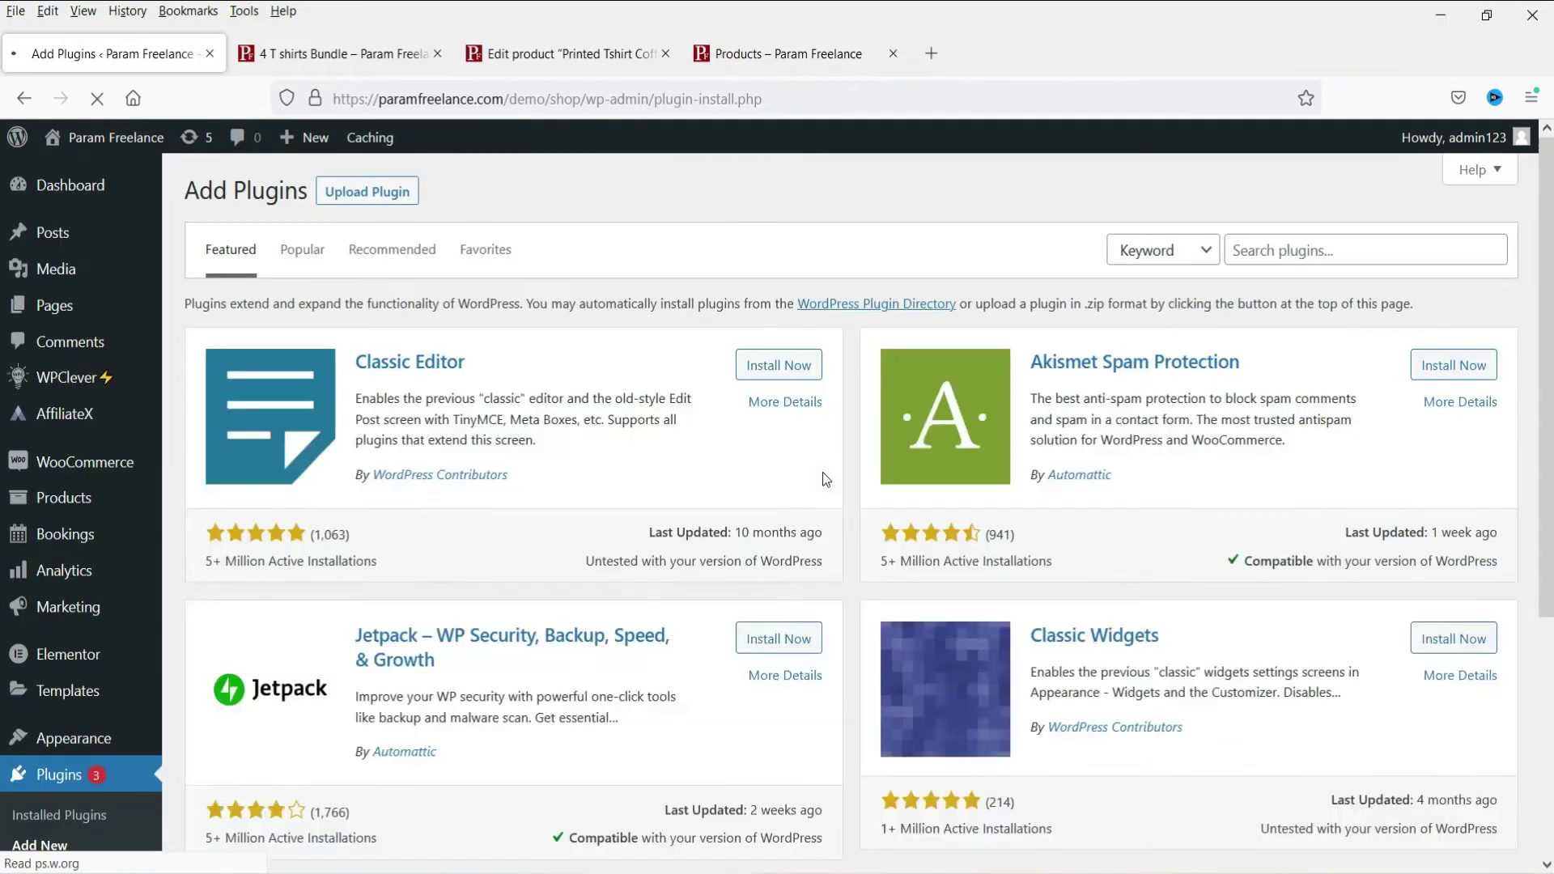
{"action": "left_click", "coordinate": [380, 191]}
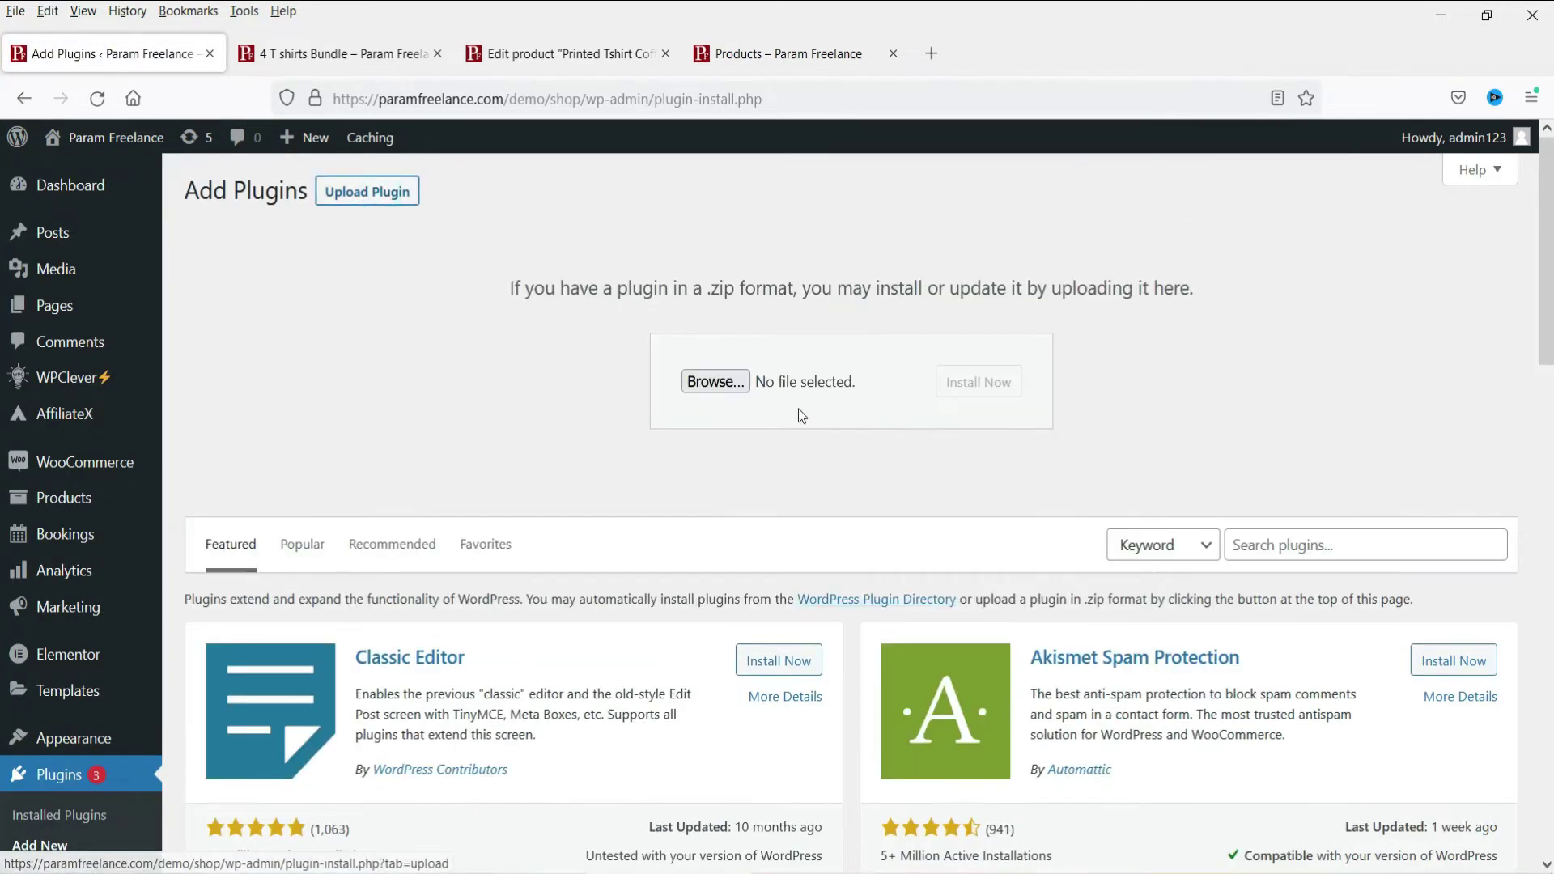
{"action": "left_click", "coordinate": [717, 382]}
{"action": "left_click", "coordinate": [353, 186]}
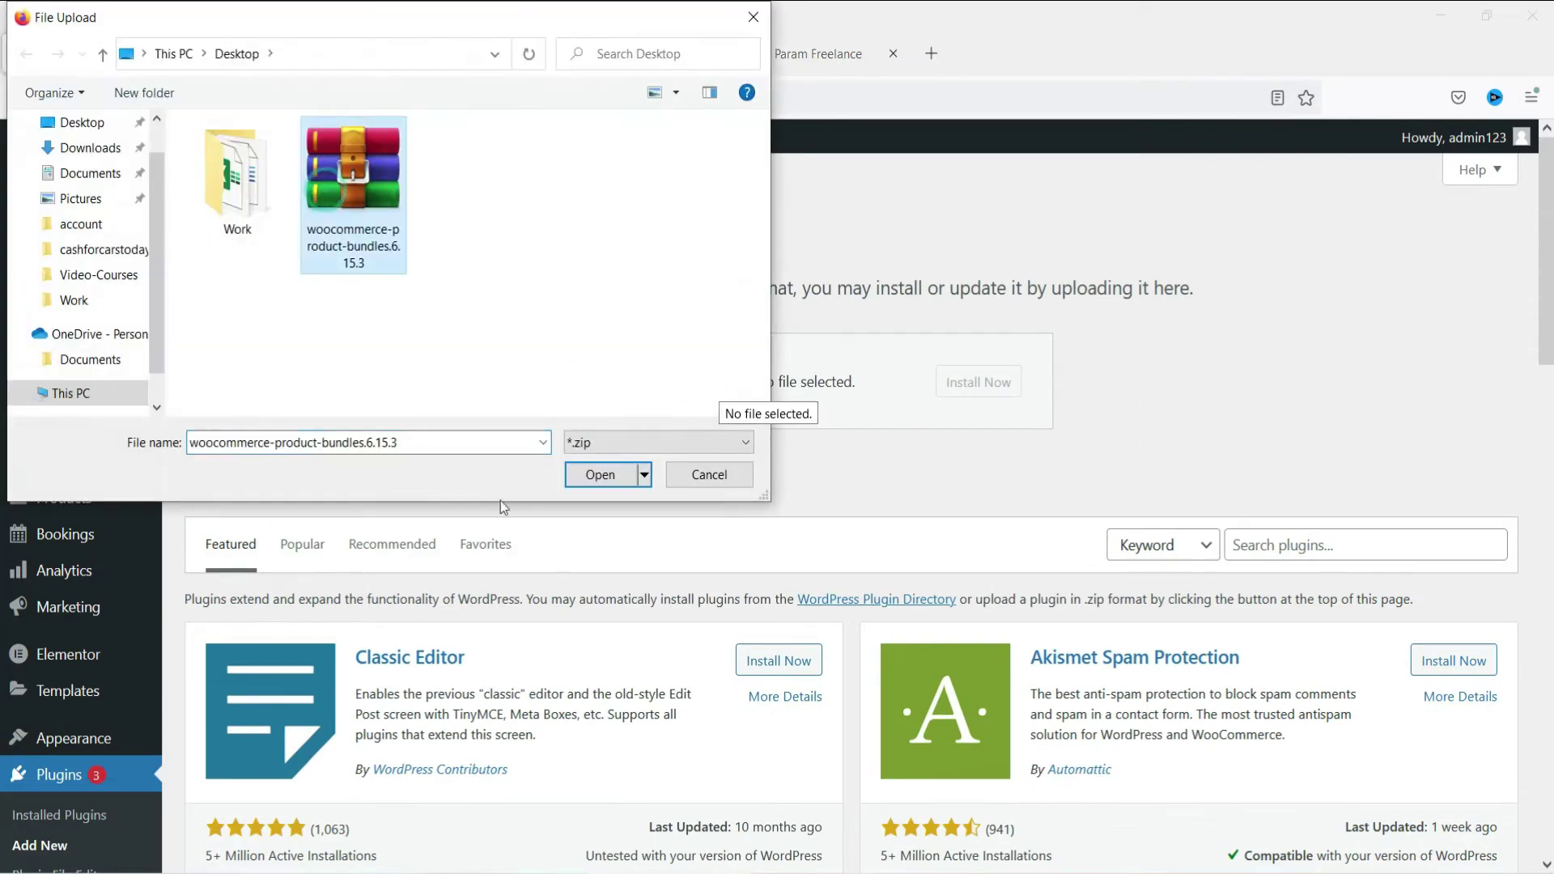
{"action": "left_click", "coordinate": [607, 473]}
{"action": "left_click", "coordinate": [1032, 391]}
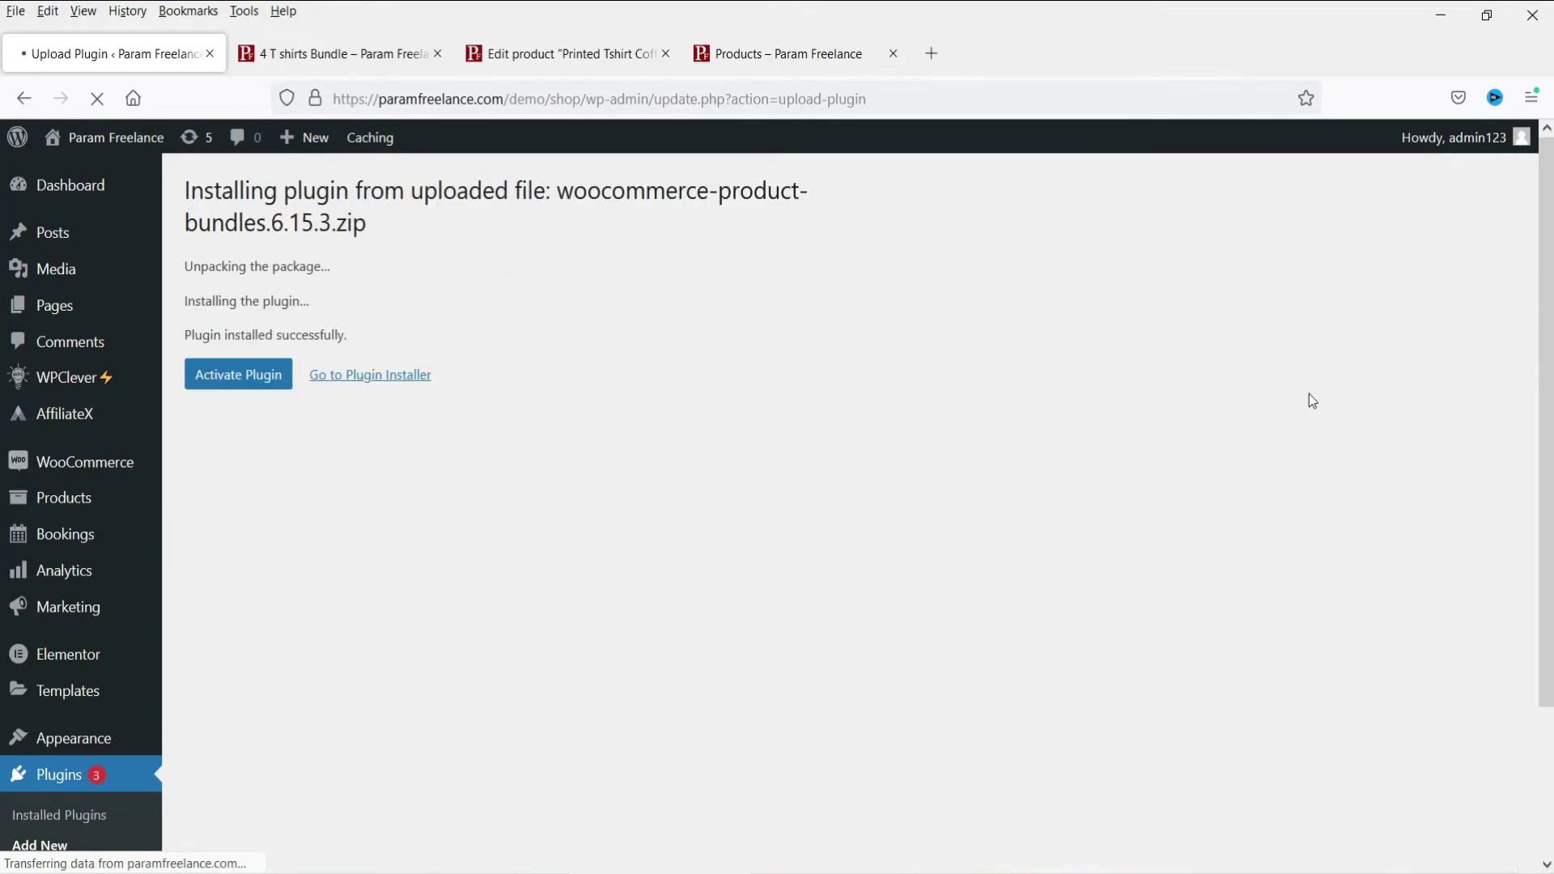
Activate the installed plugin and start a new product titled "4 T shirts Bundle New"
{"action": "left_click", "coordinate": [236, 377]}
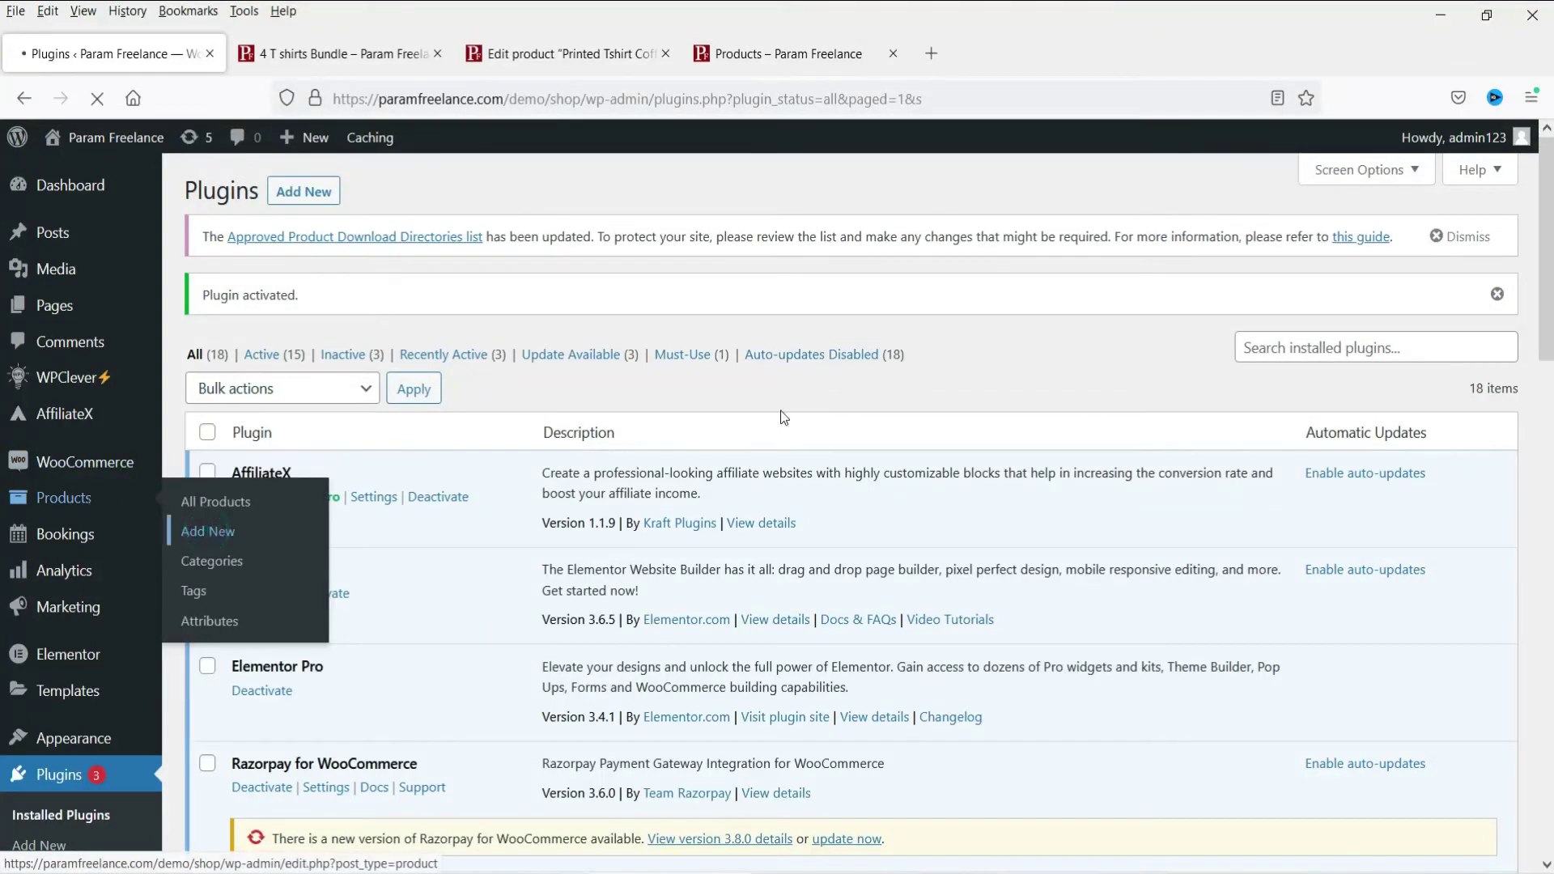
{"action": "left_click", "coordinate": [204, 527]}
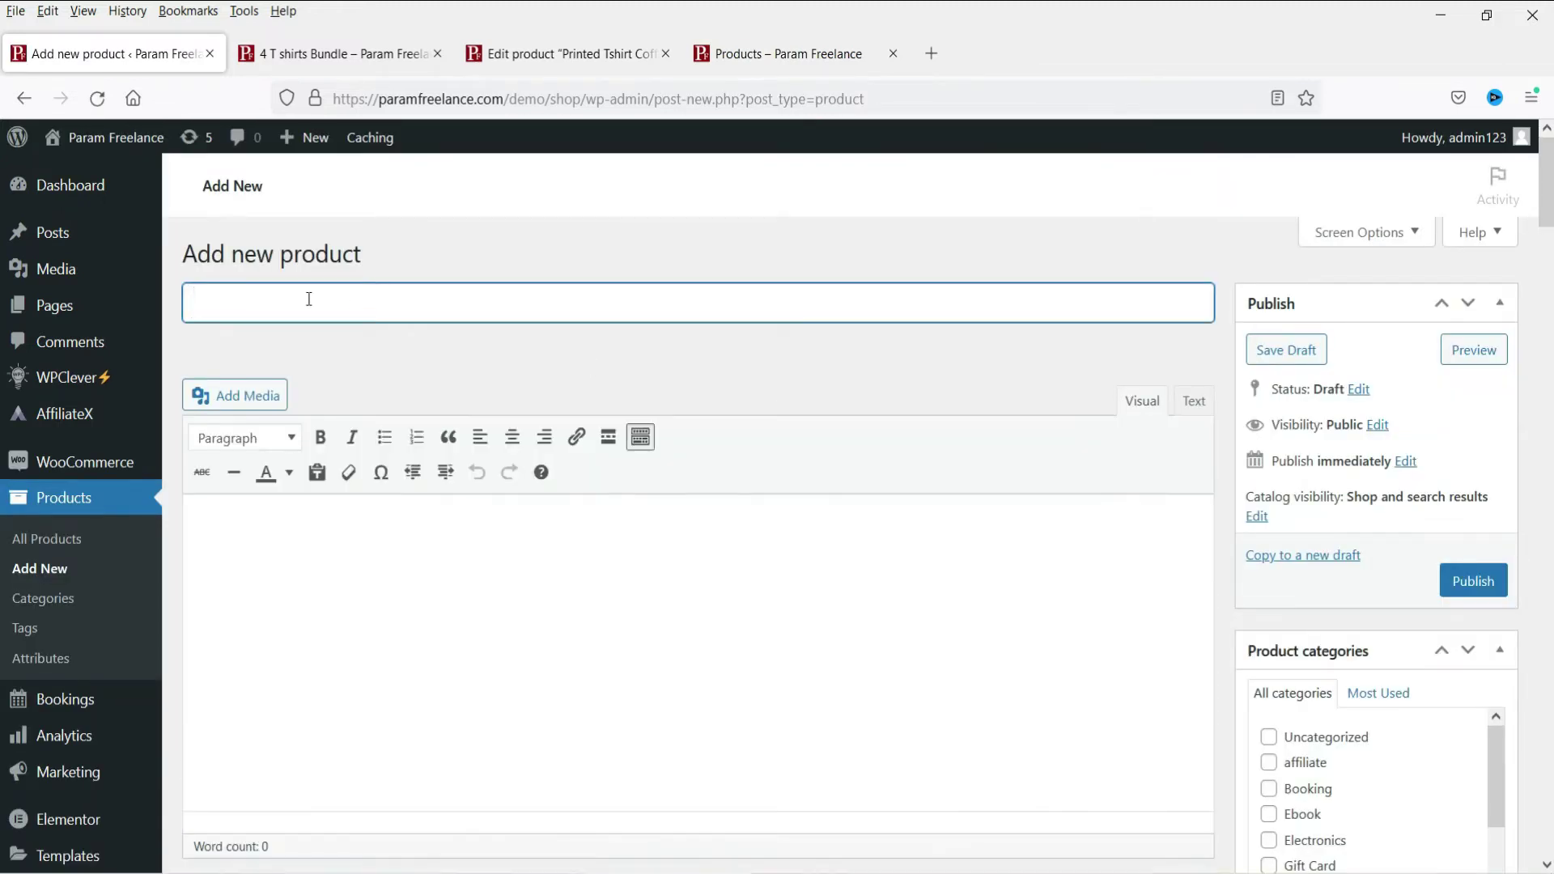
{"action": "type", "text": "4"}
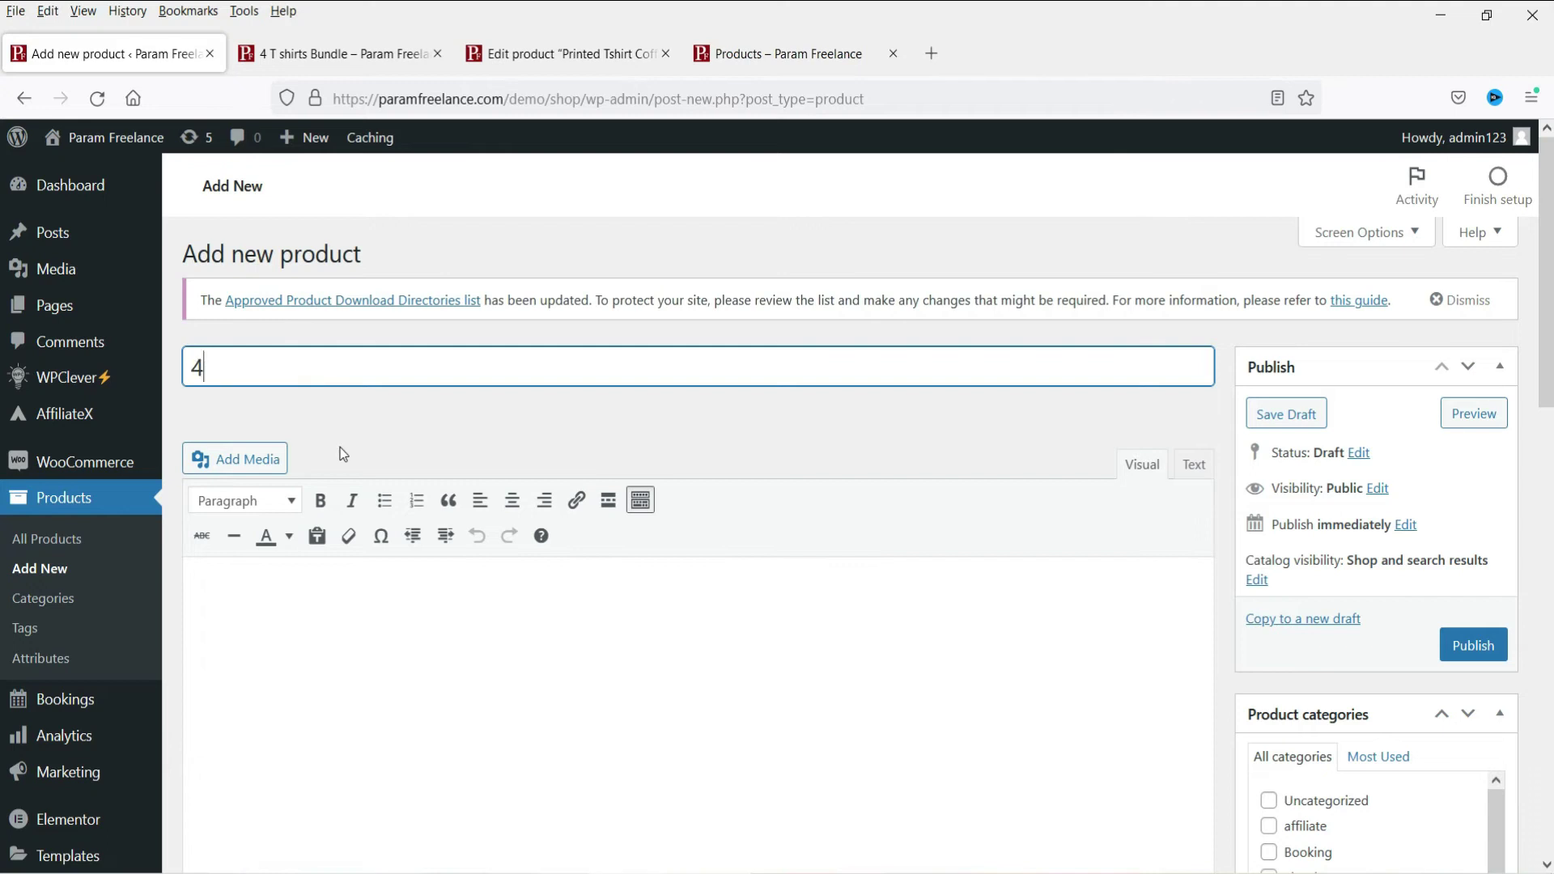
{"action": "type", "text": " T shirts B"}
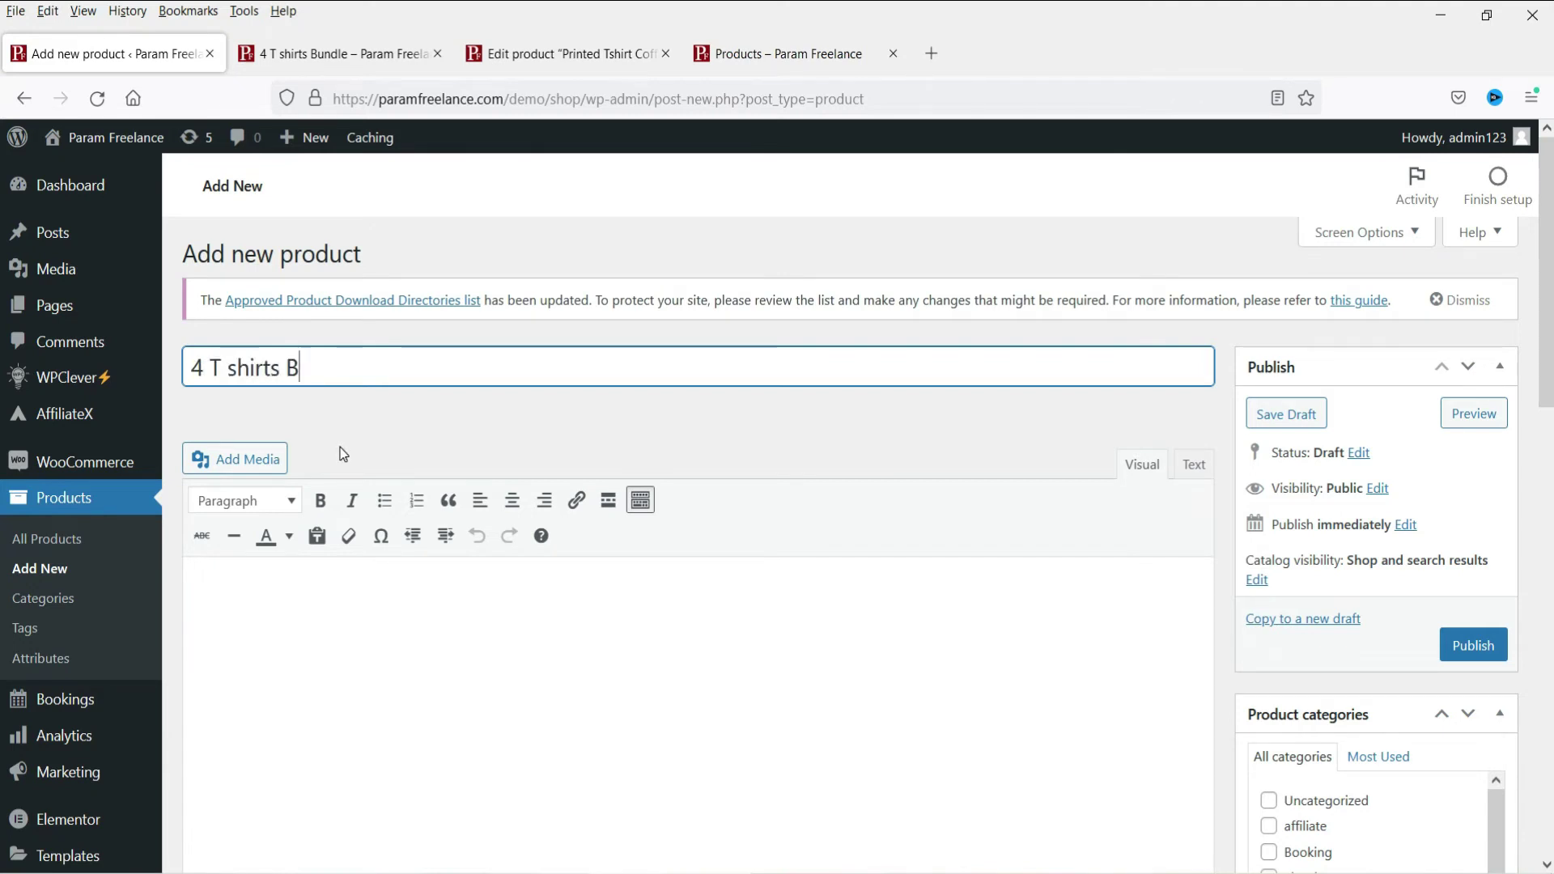
{"action": "type", "text": "undle New"}
Assign the new product to the Tshirts category and set its product type to Product bundle
{"action": "scroll", "coordinate": [1335, 388], "scroll_direction": "down", "scroll_amount": 5}
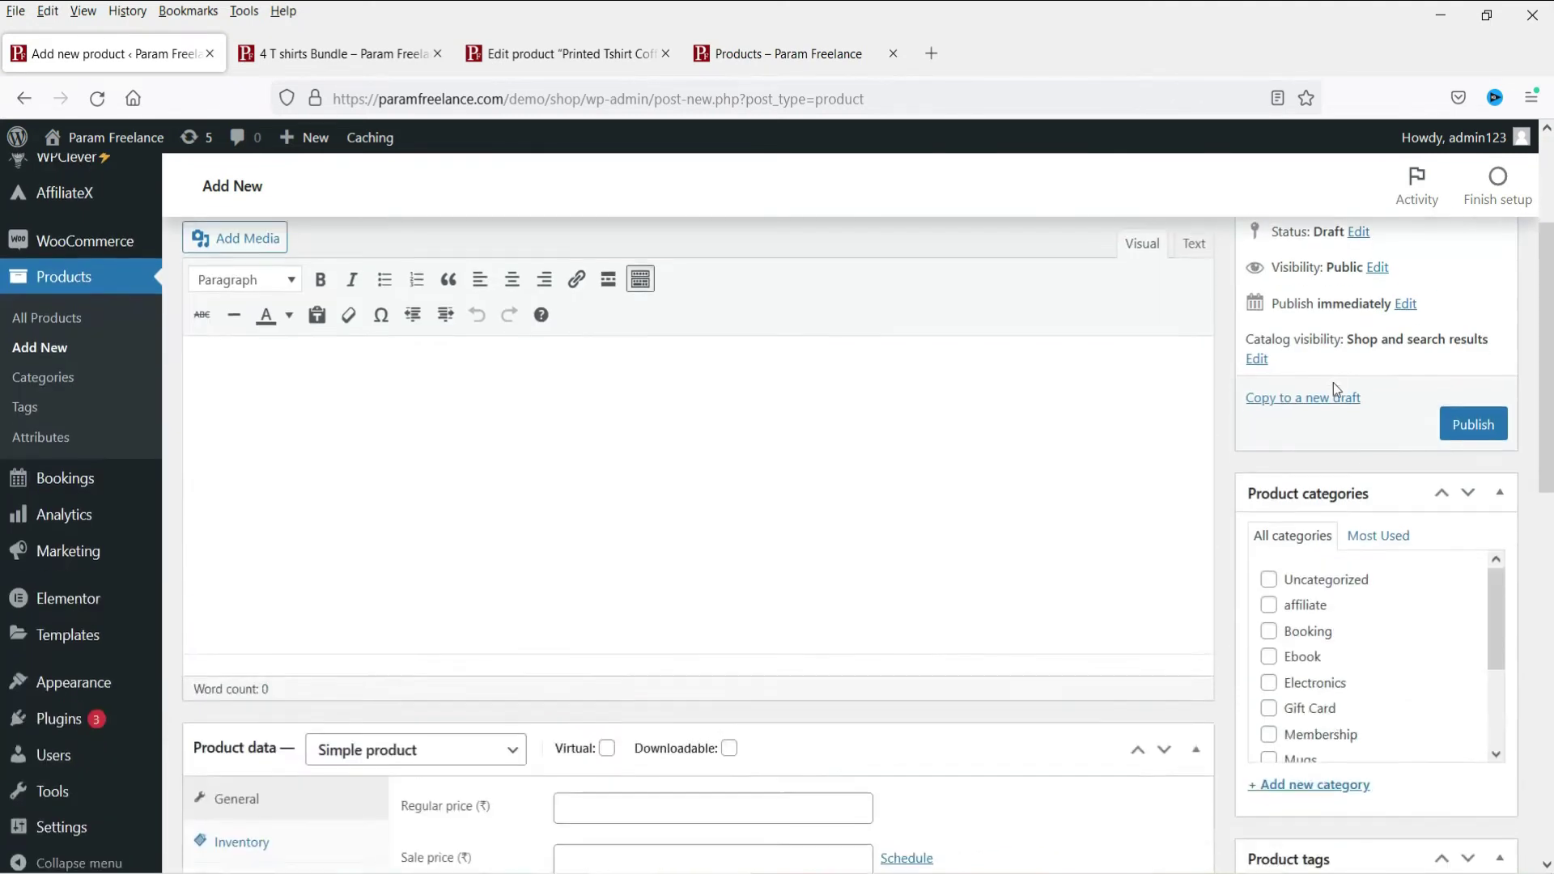
{"action": "scroll", "coordinate": [1387, 468], "scroll_direction": "down", "scroll_amount": 3}
{"action": "left_click", "coordinate": [1268, 525]}
{"action": "scroll", "coordinate": [830, 487], "scroll_direction": "down", "scroll_amount": 4}
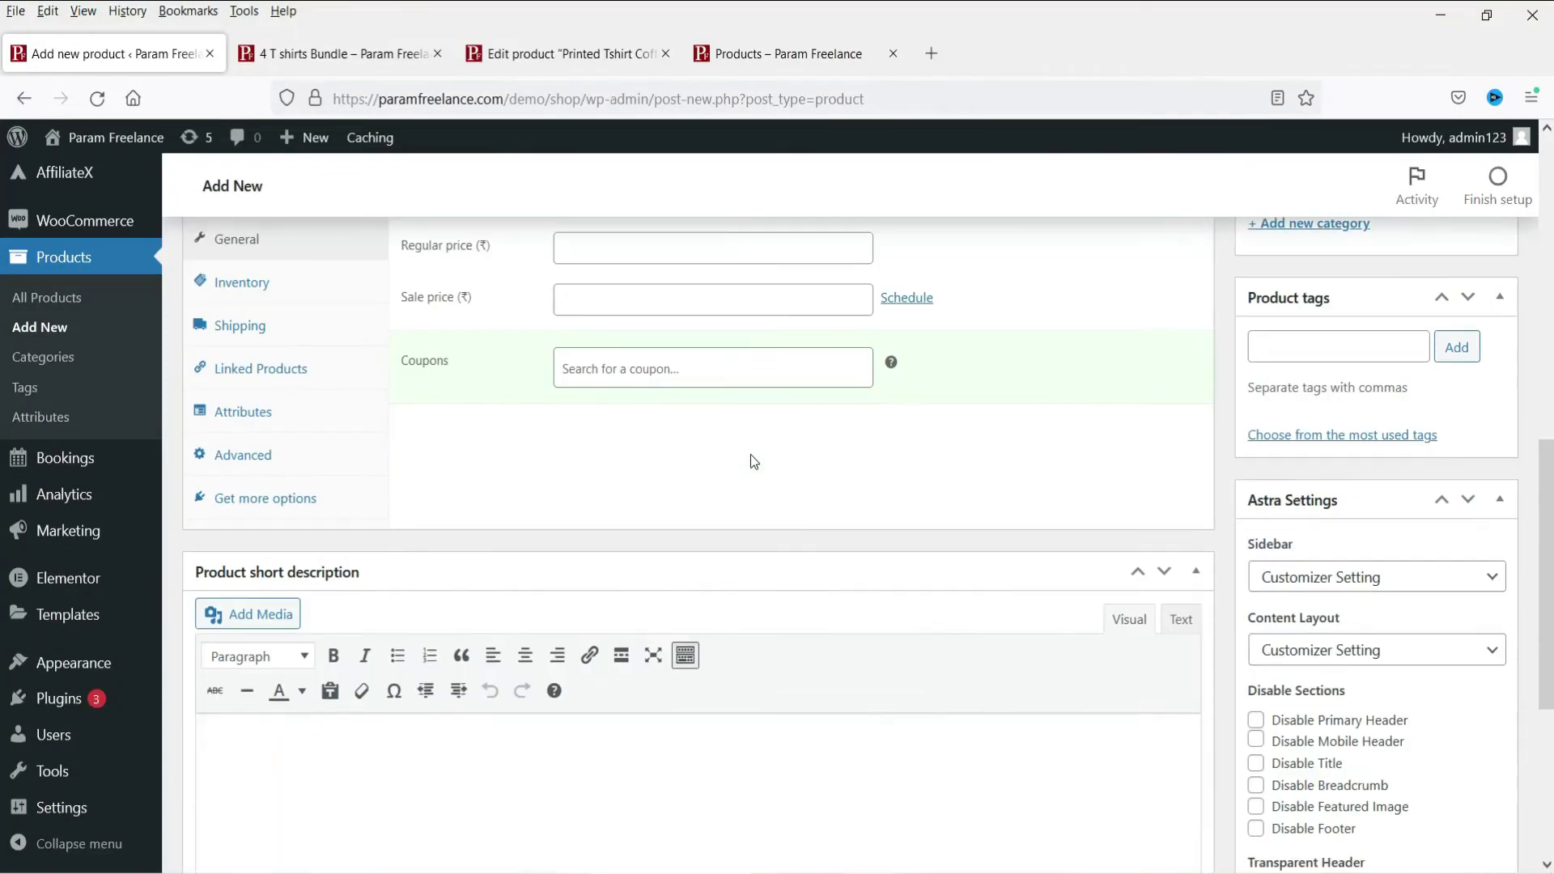
{"action": "scroll", "coordinate": [401, 513], "scroll_direction": "up", "scroll_amount": 3}
{"action": "left_click", "coordinate": [400, 425]}
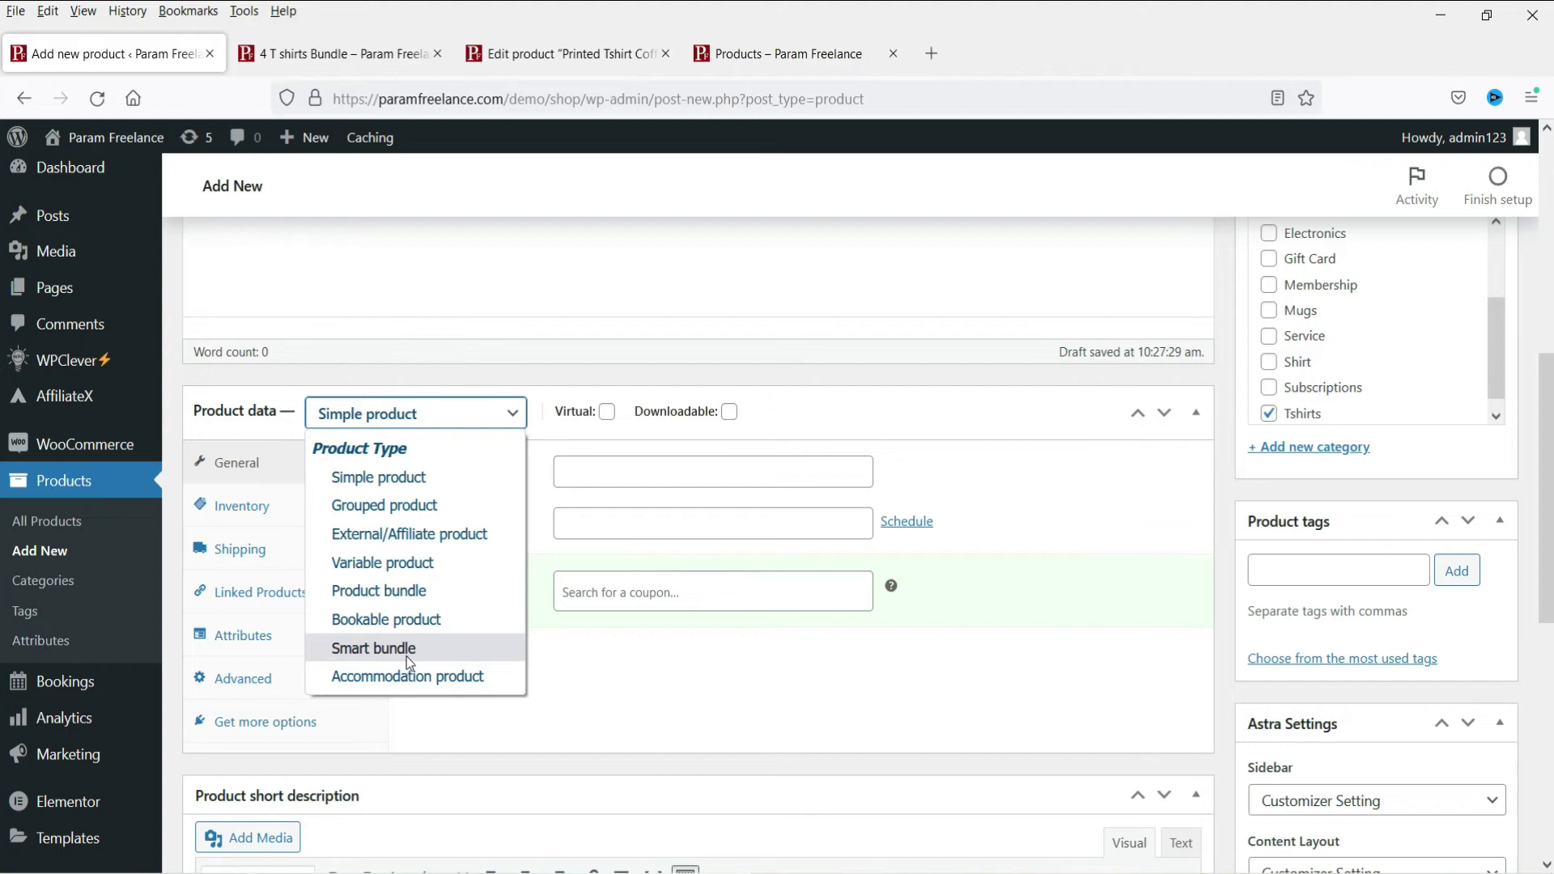
{"action": "left_click", "coordinate": [395, 592]}
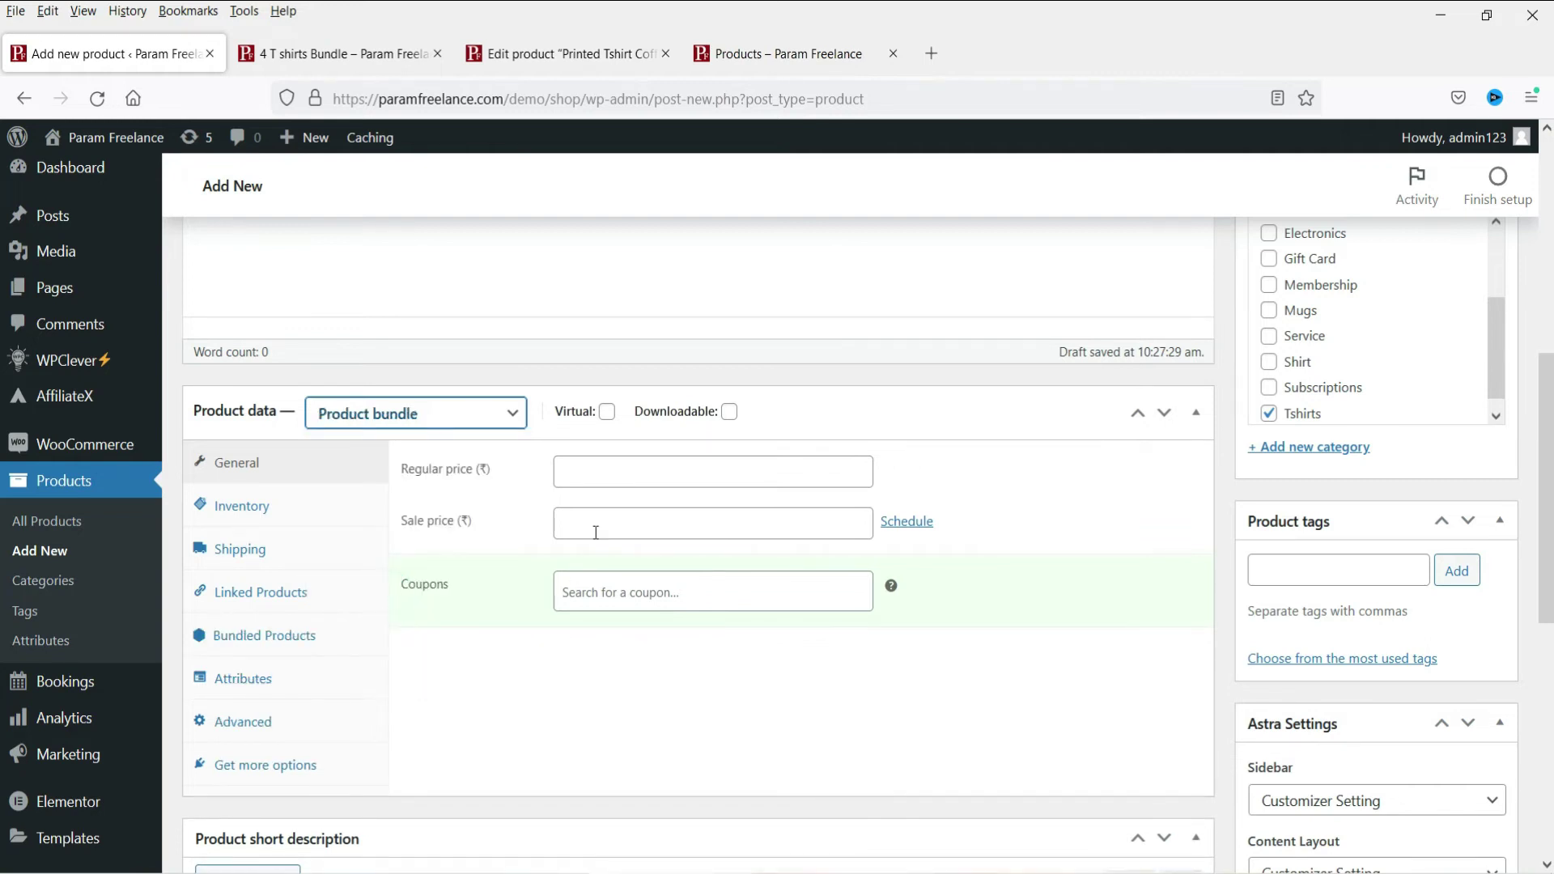
Search for "tshirt" in the bundled products and add Printed Tshirt Coffee Black Color as the first item
{"action": "left_click", "coordinate": [275, 642]}
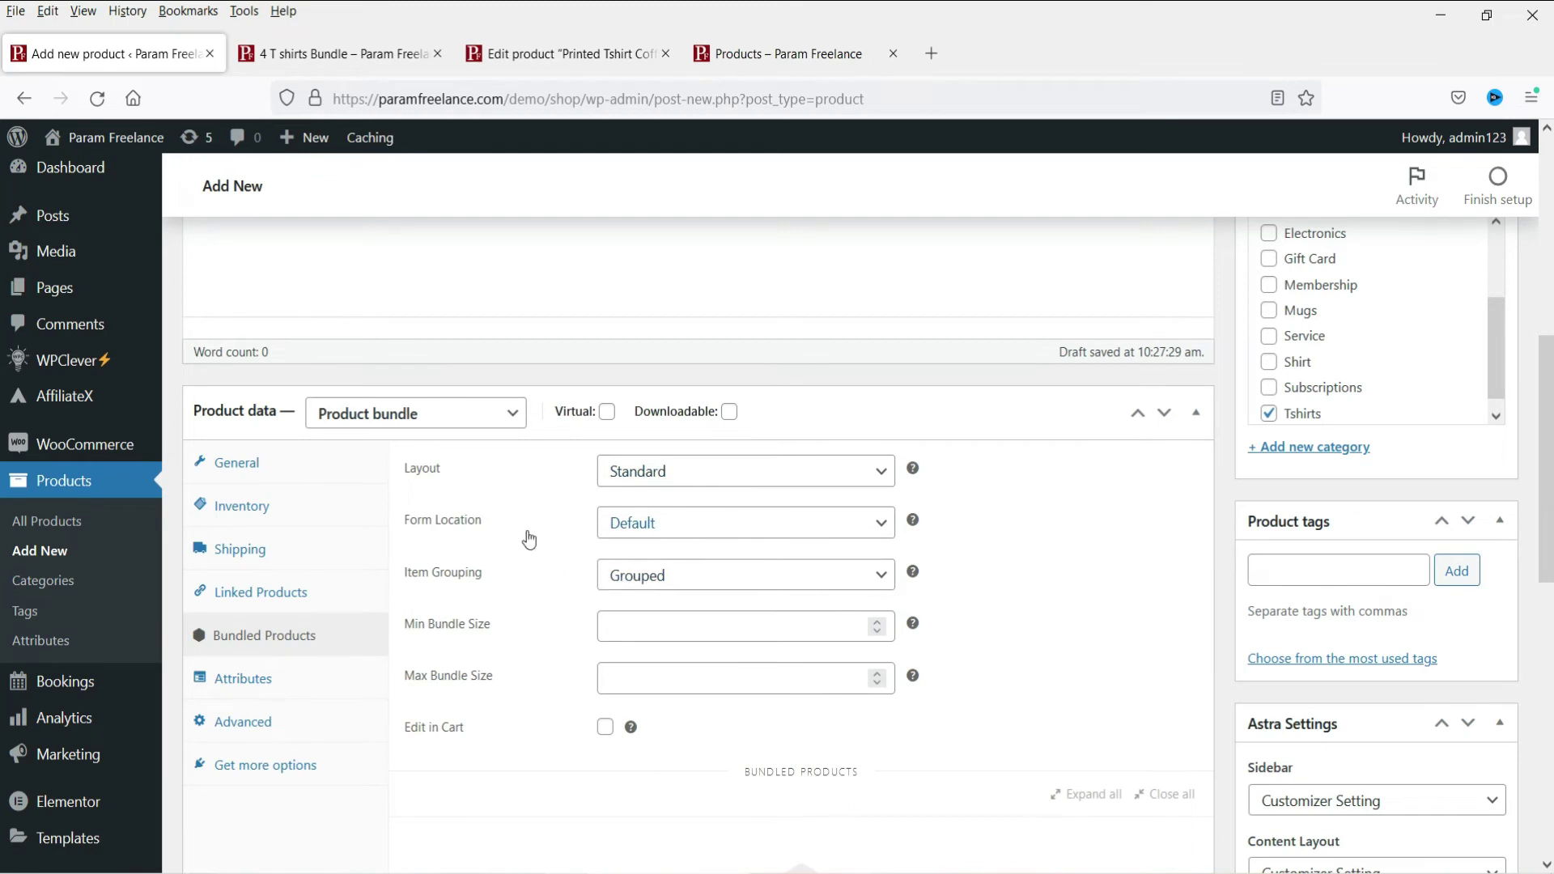
{"action": "scroll", "coordinate": [453, 544], "scroll_direction": "down", "scroll_amount": 3}
{"action": "scroll", "coordinate": [885, 648], "scroll_direction": "down", "scroll_amount": 3}
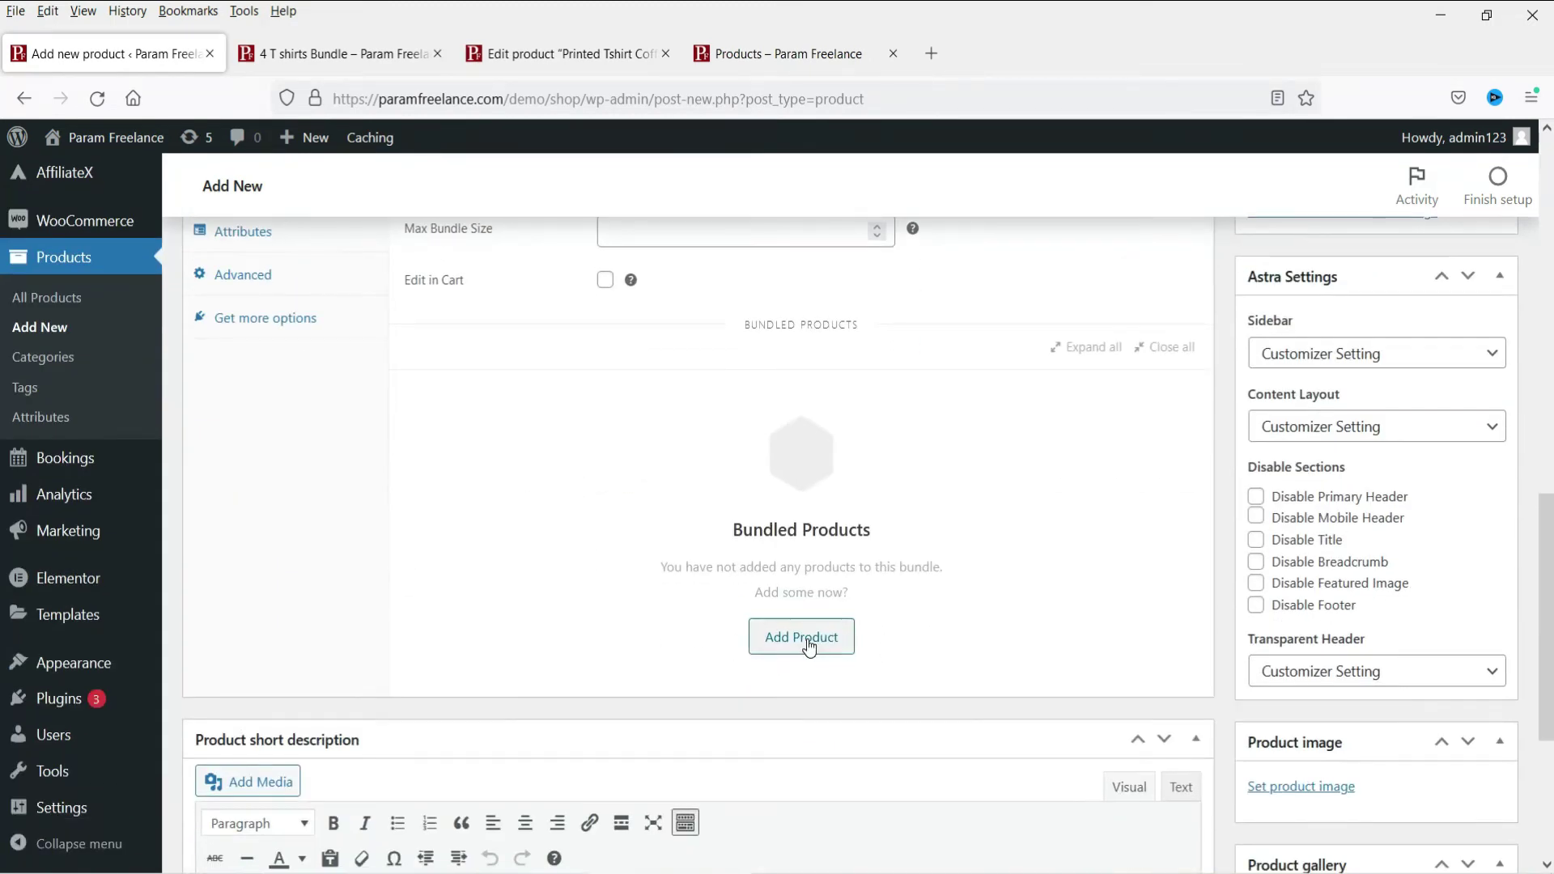
{"action": "left_click", "coordinate": [808, 641]}
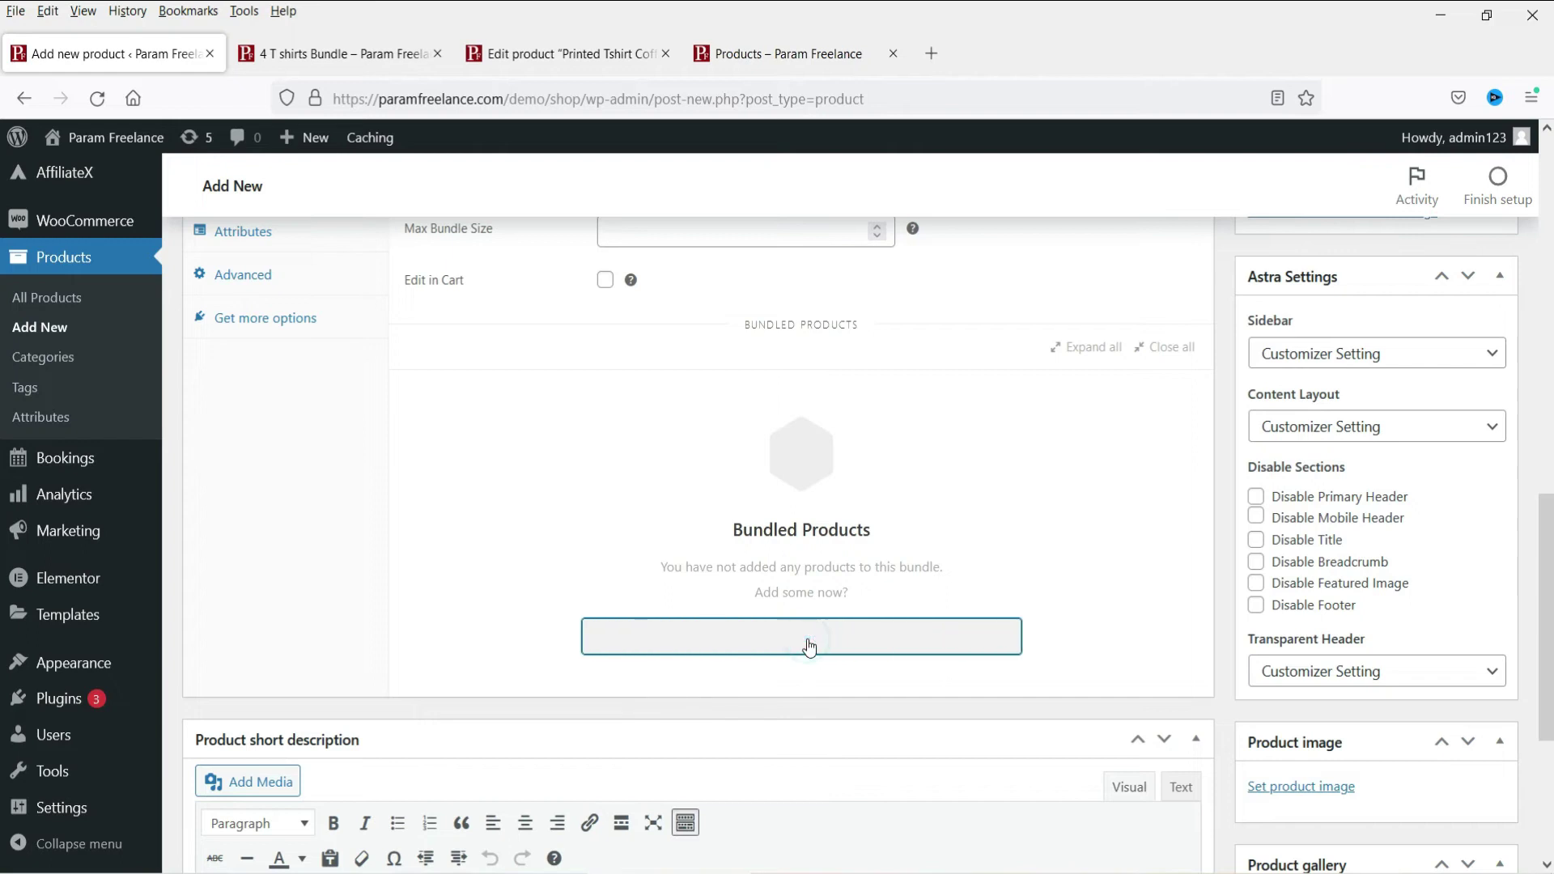
{"action": "type", "text": "tshirt"}
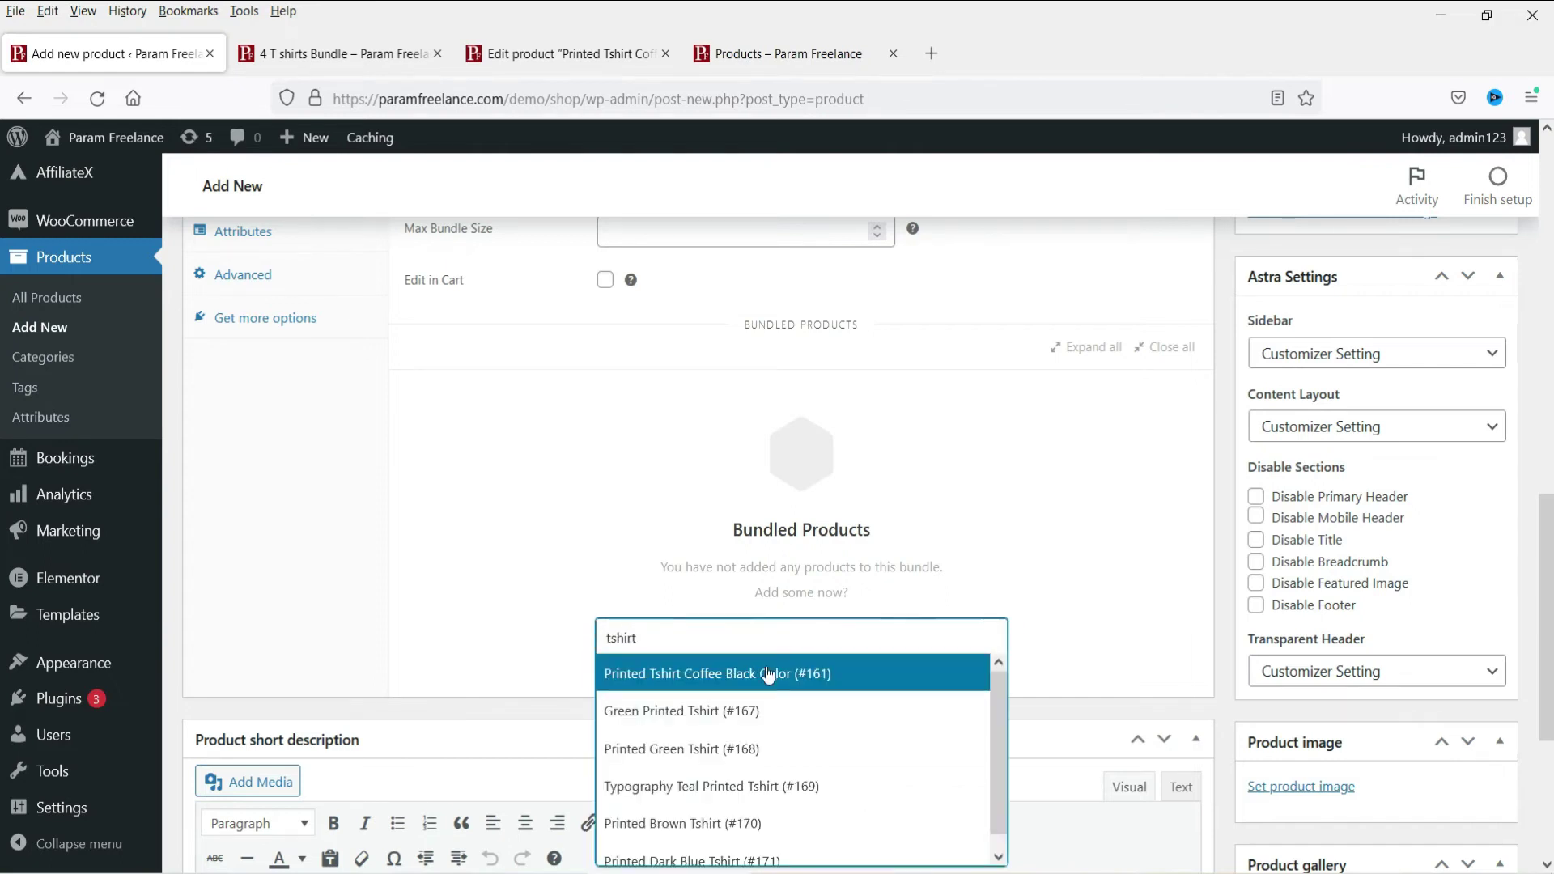
{"action": "left_click", "coordinate": [808, 676]}
Check the existing 4 T shirts Bundle page, and review the basic settings of the bundled Printed Tshirt Coffee Black Color
{"action": "left_click", "coordinate": [292, 55]}
{"action": "left_click", "coordinate": [85, 50]}
{"action": "scroll", "coordinate": [713, 463], "scroll_direction": "up", "scroll_amount": 2}
{"action": "scroll", "coordinate": [661, 475], "scroll_direction": "down", "scroll_amount": 2}
{"action": "scroll", "coordinate": [639, 476], "scroll_direction": "down", "scroll_amount": 2}
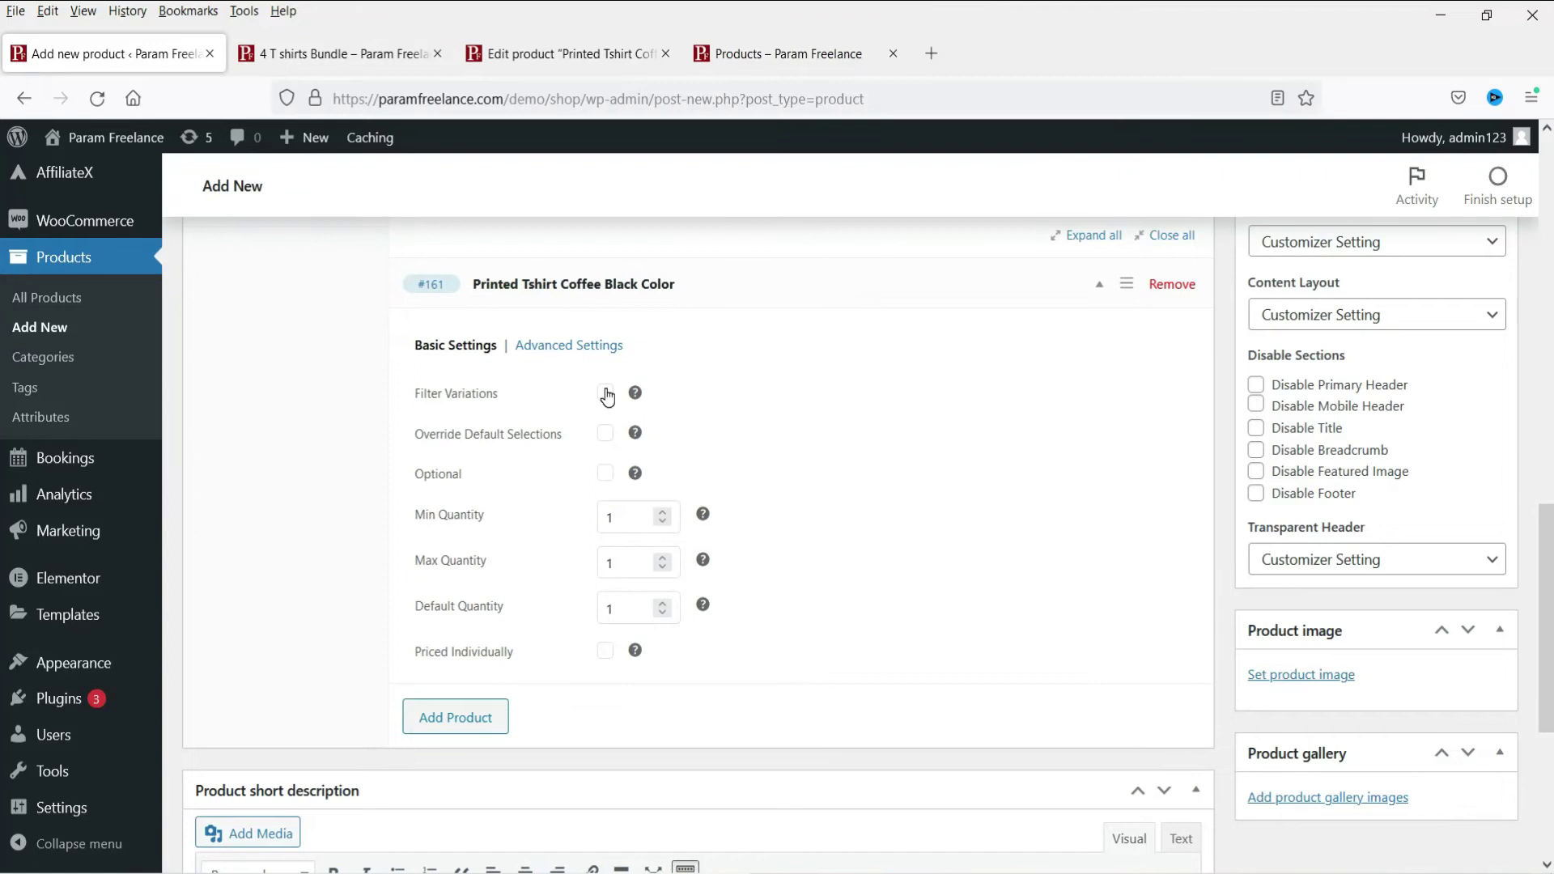
{"action": "scroll", "coordinate": [668, 551], "scroll_direction": "up", "scroll_amount": 2}
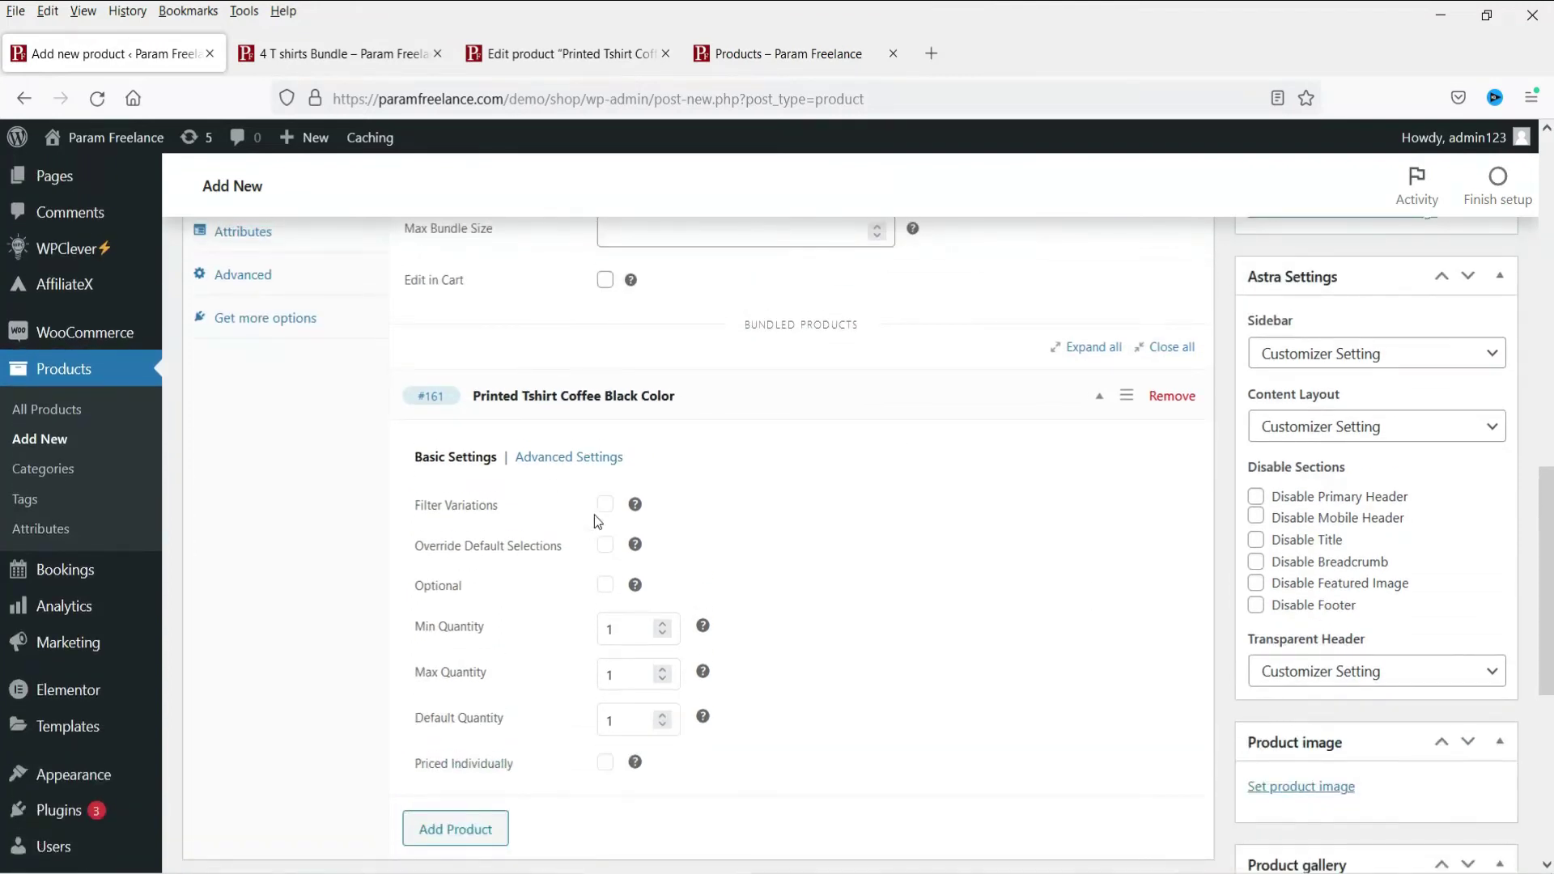
{"action": "scroll", "coordinate": [722, 522], "scroll_direction": "down", "scroll_amount": 2}
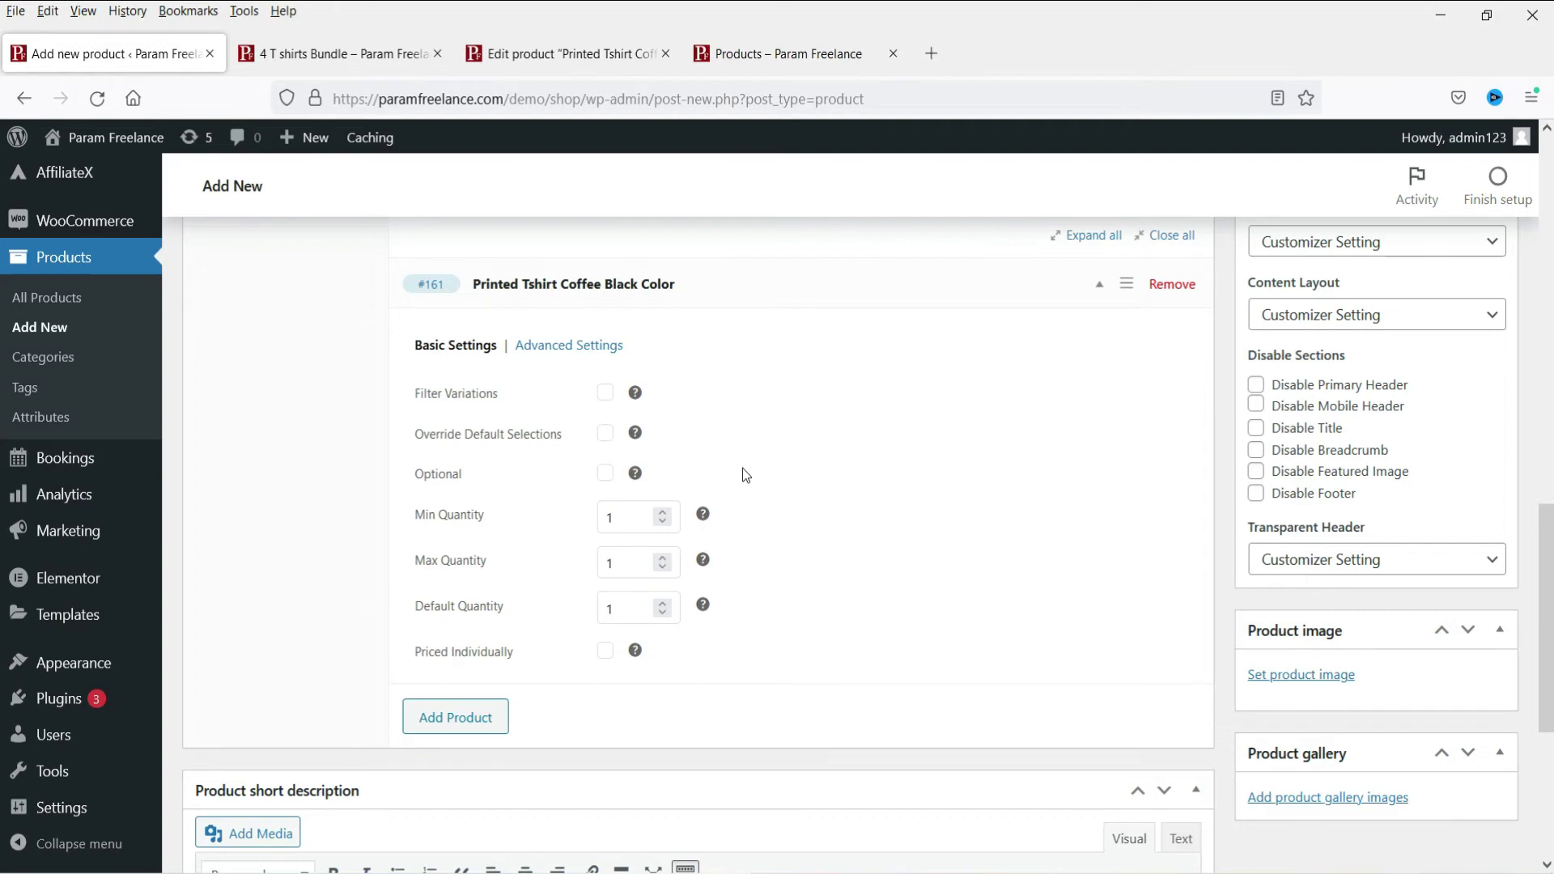
Add Green Printed Tshirt, Printed Green Tshirt and Printed Dark Blue Tshirt to the bundle as further bundled products
{"action": "left_click", "coordinate": [454, 718]}
{"action": "type", "text": "tshirt"}
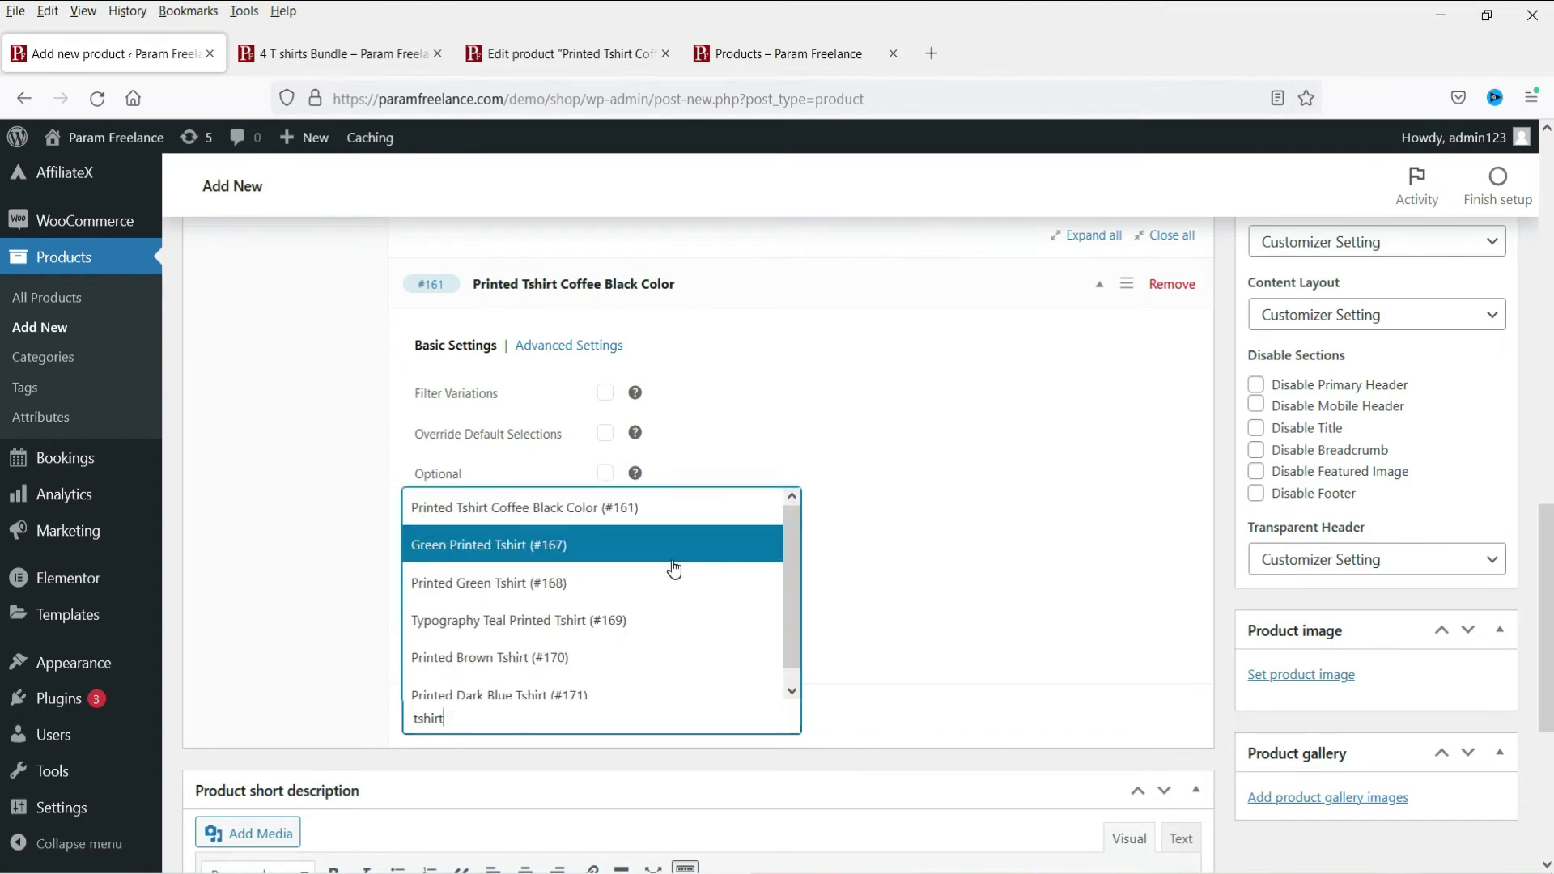
{"action": "left_click", "coordinate": [676, 567]}
{"action": "scroll", "coordinate": [490, 729], "scroll_direction": "down", "scroll_amount": 5}
{"action": "left_click", "coordinate": [489, 728]}
{"action": "type", "text": "tshirt"}
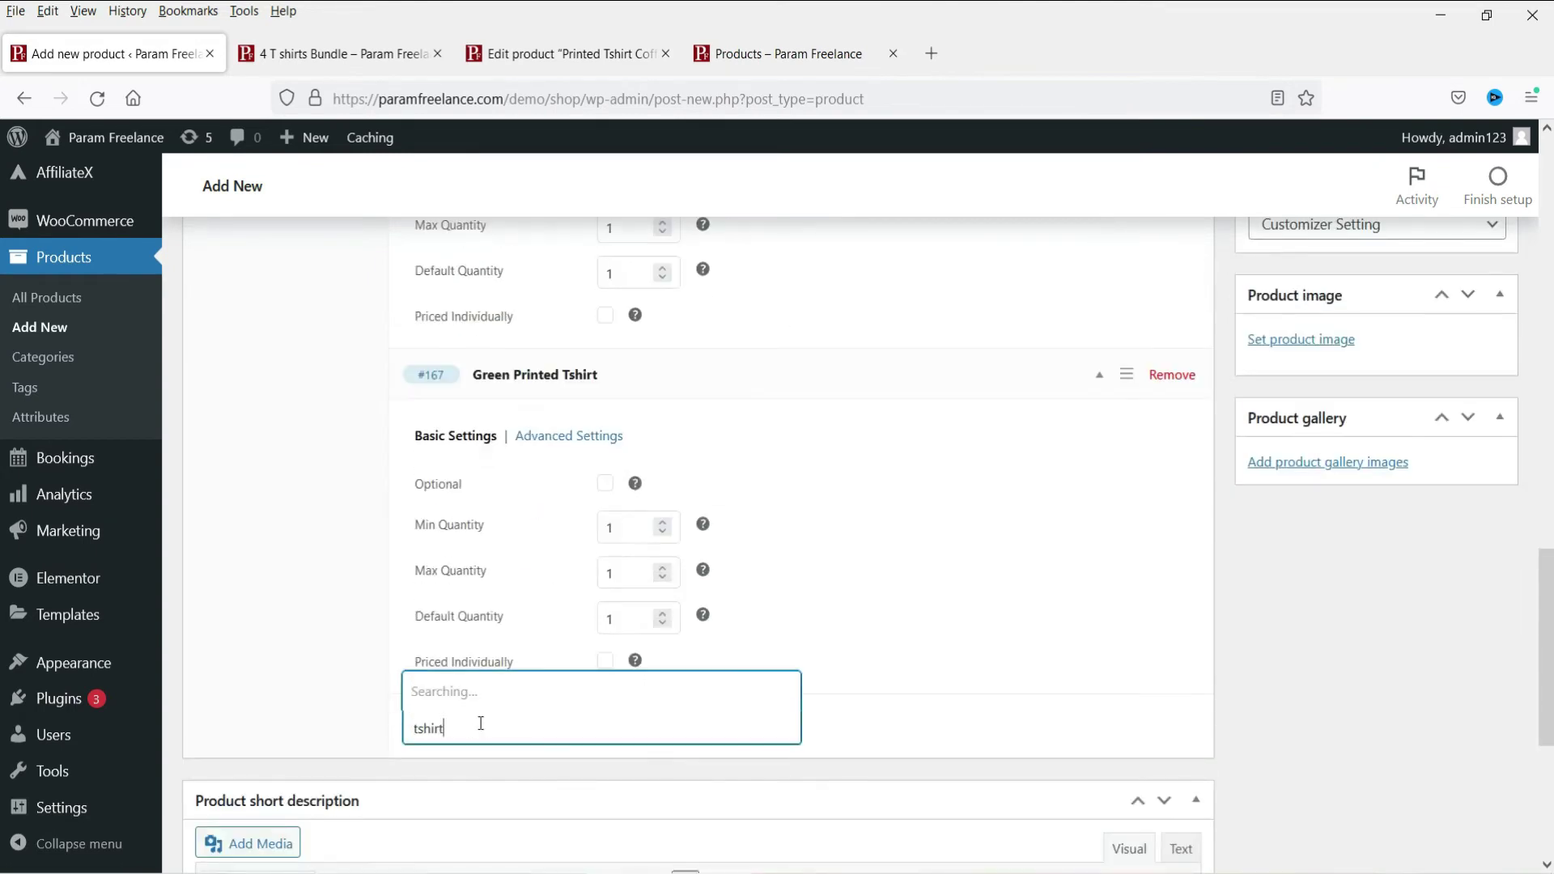
{"action": "left_click", "coordinate": [555, 593]}
{"action": "scroll", "coordinate": [590, 599], "scroll_direction": "down", "scroll_amount": 5}
{"action": "left_click", "coordinate": [469, 623]}
{"action": "type", "text": "tshi"}
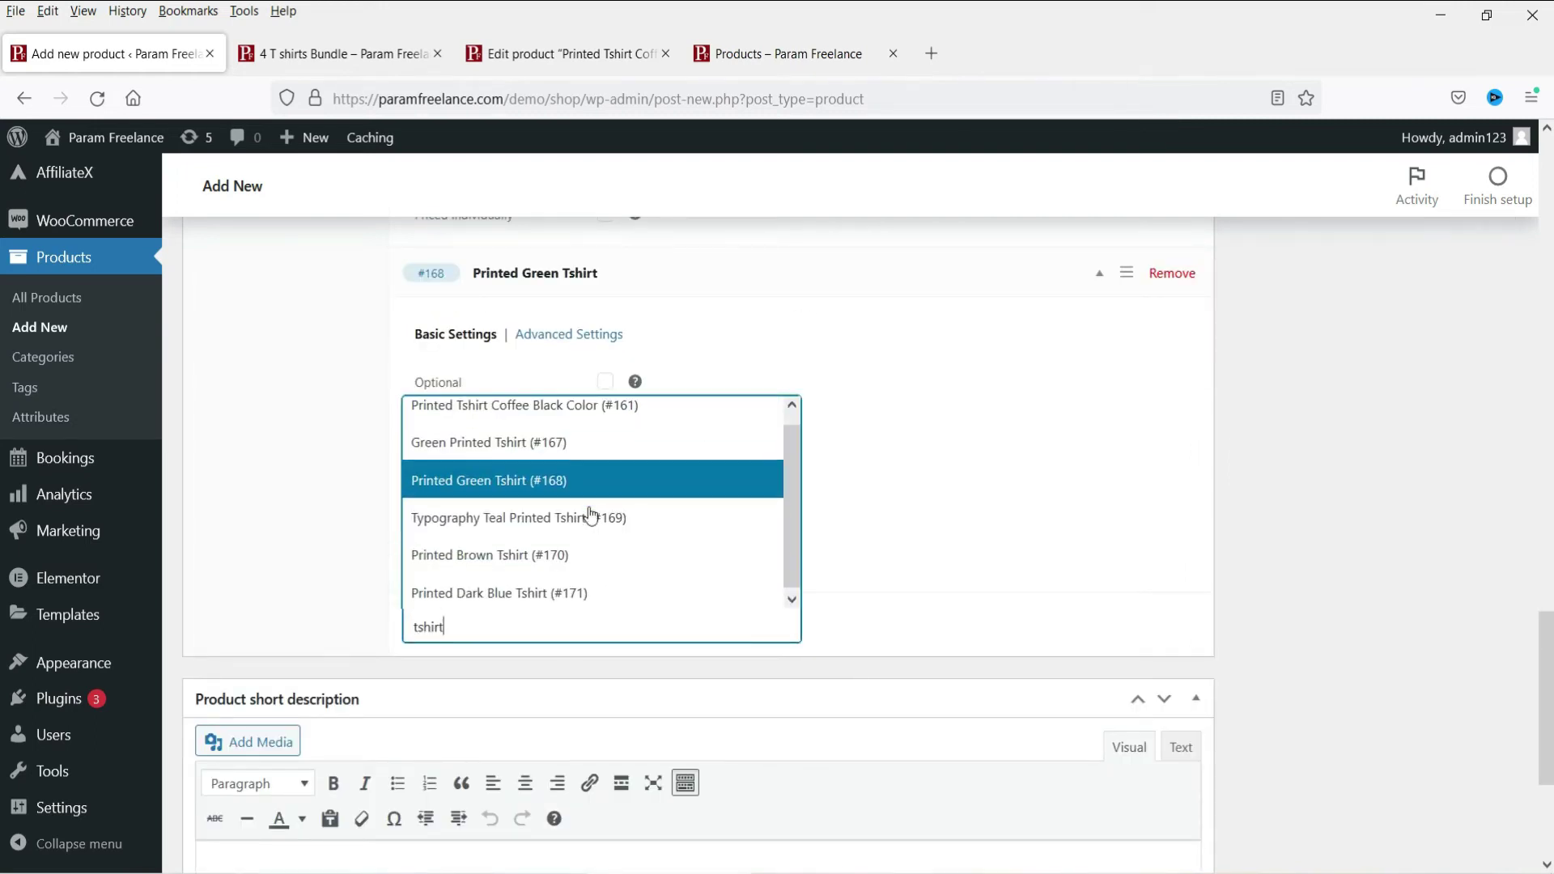
{"action": "left_click", "coordinate": [572, 590]}
{"action": "scroll", "coordinate": [940, 539], "scroll_direction": "down", "scroll_amount": 3}
Set product-bundle.jpg from the media library as the product image of the bundle
{"action": "scroll", "coordinate": [939, 538], "scroll_direction": "up", "scroll_amount": 10}
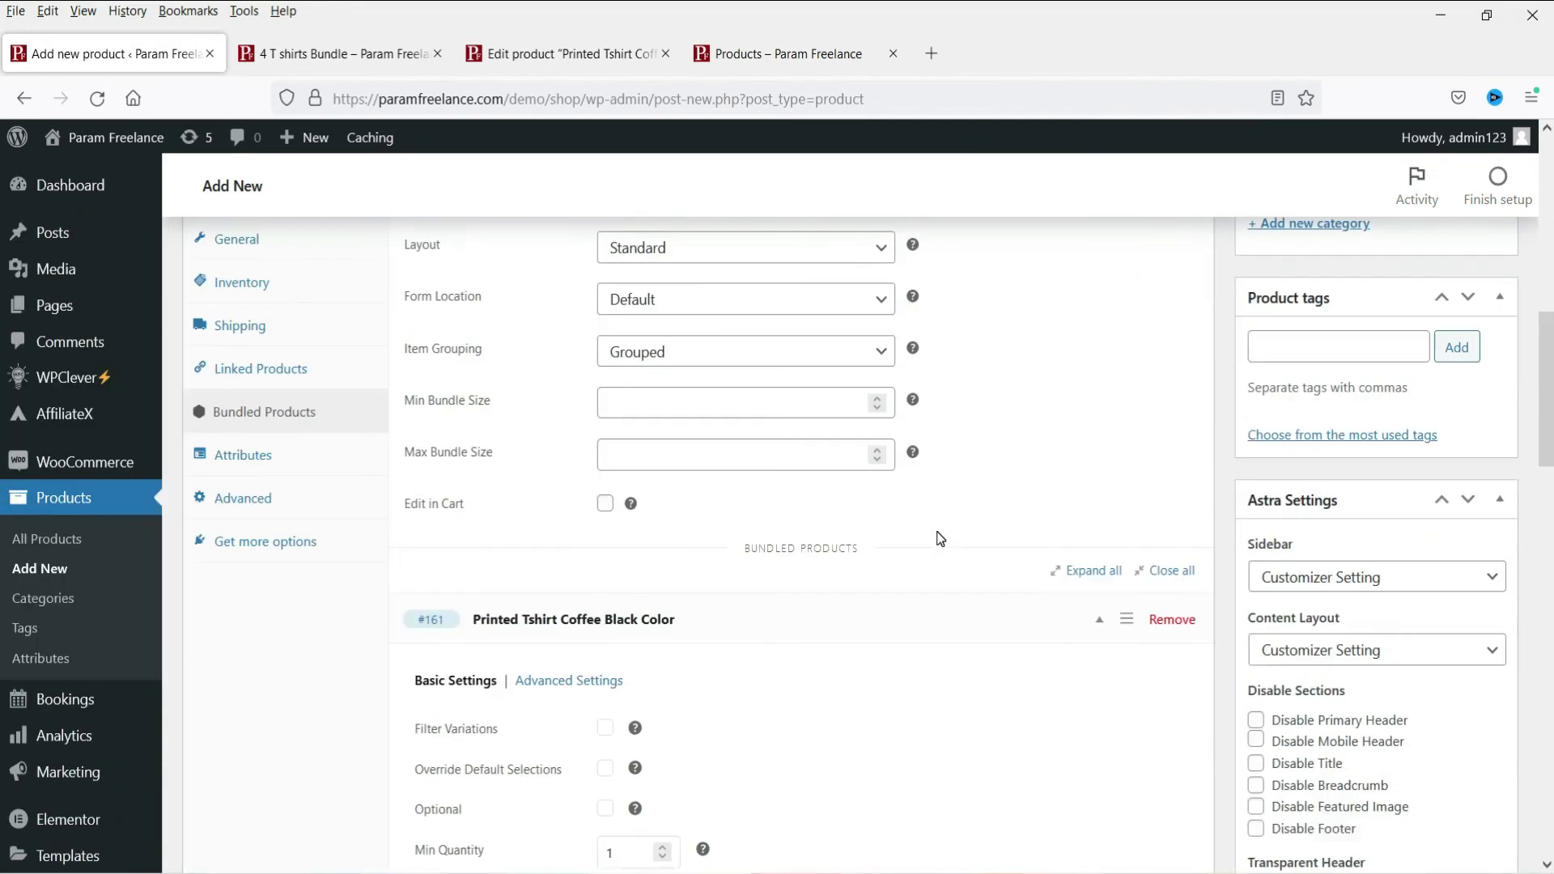
{"action": "scroll", "coordinate": [1503, 511], "scroll_direction": "down", "scroll_amount": 10}
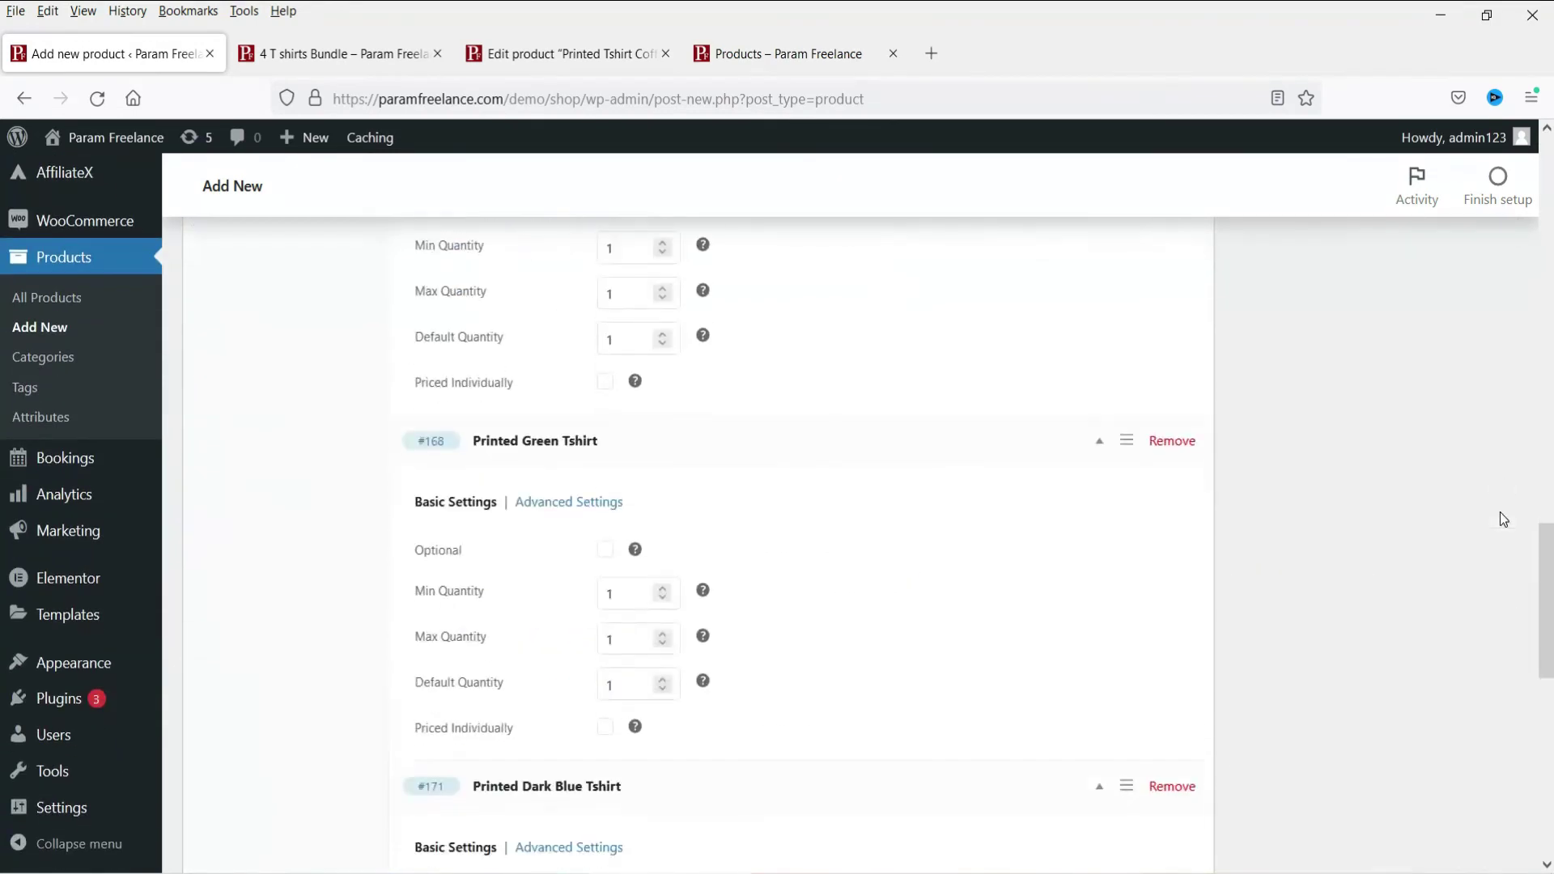
{"action": "left_click", "coordinate": [1304, 393]}
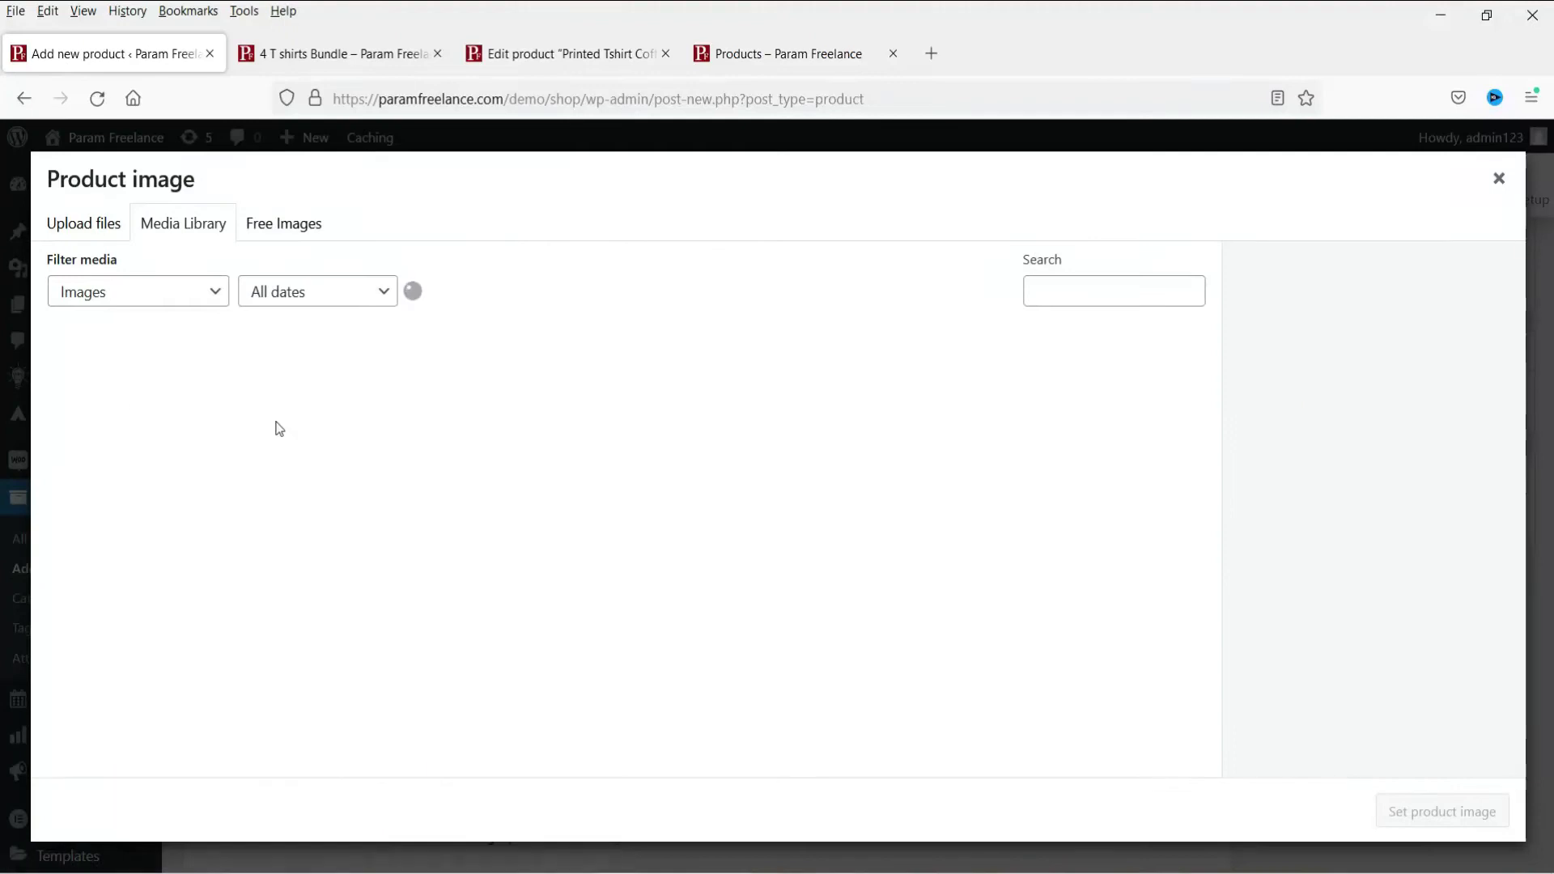
{"action": "left_click", "coordinate": [75, 406]}
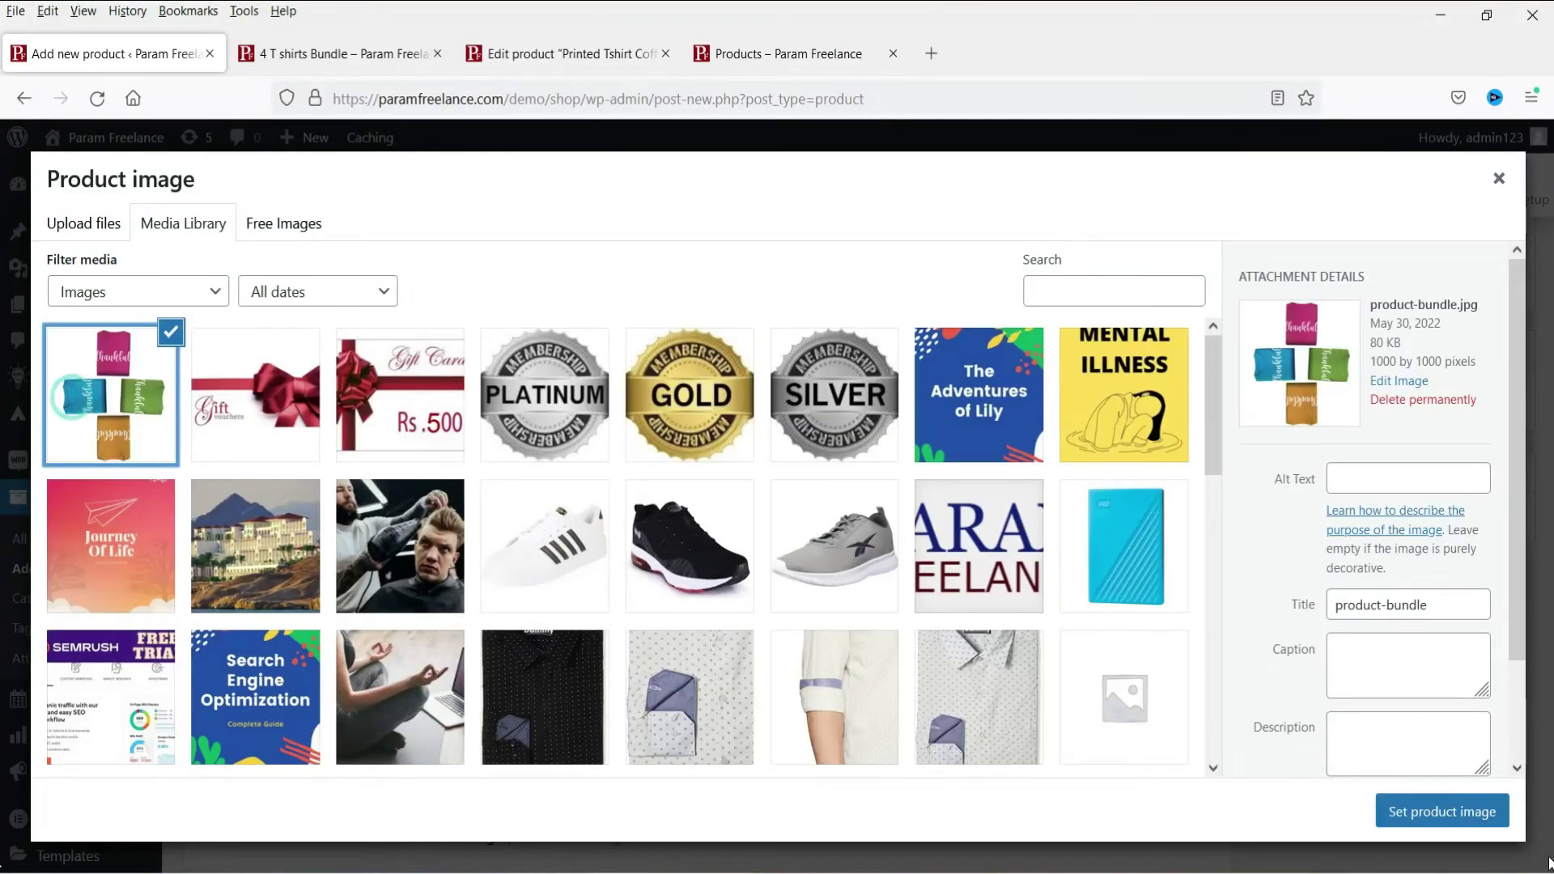
{"action": "left_click", "coordinate": [1457, 813]}
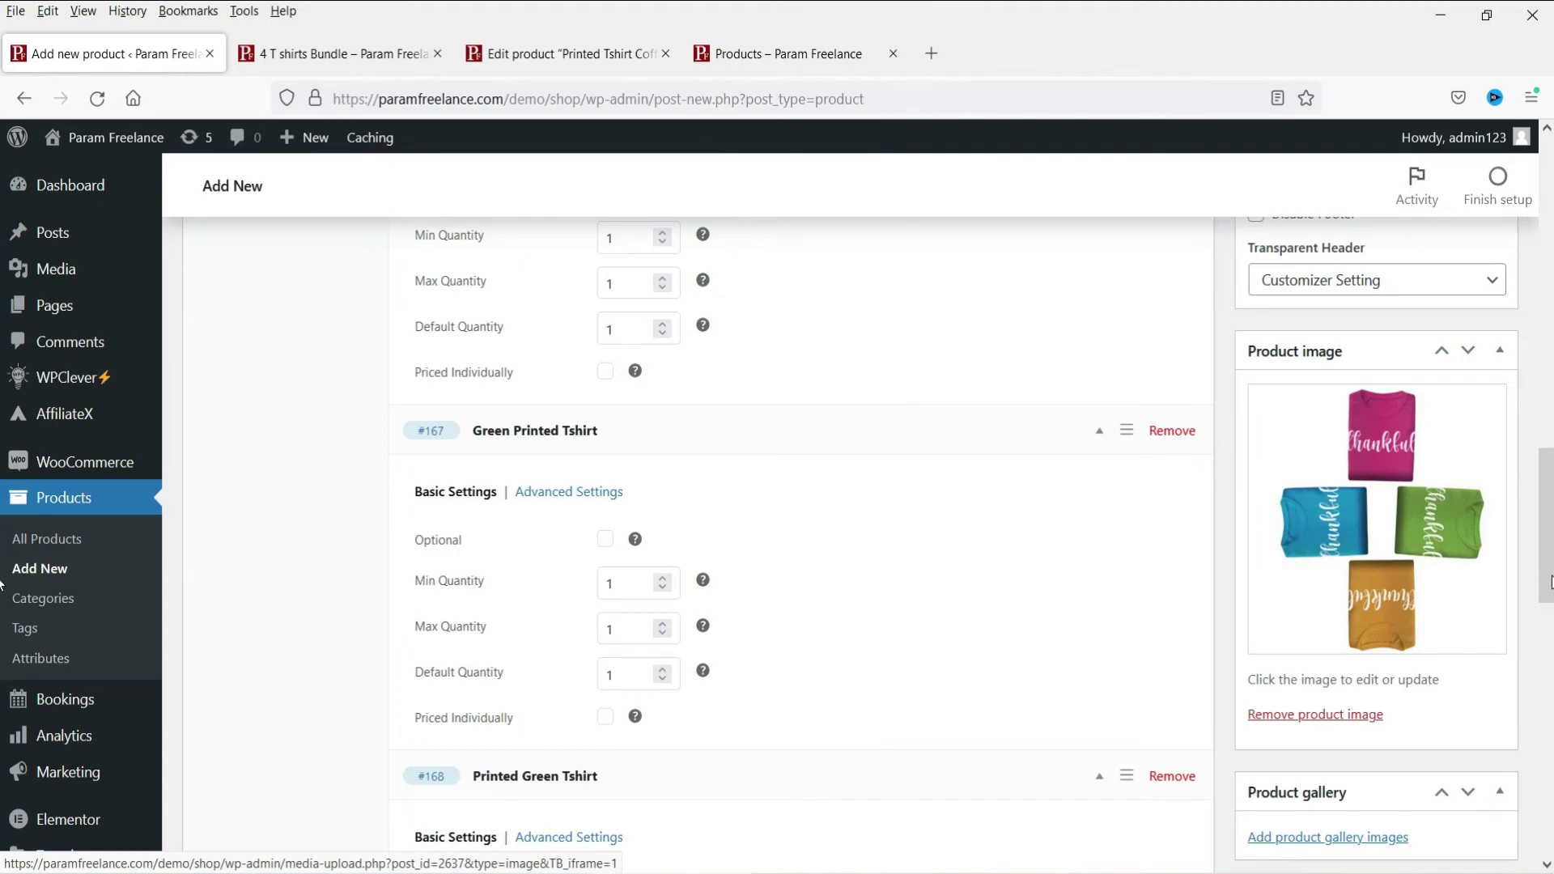
Publish the bundle product and open its permalink page in a new browser tab
{"action": "scroll", "coordinate": [1522, 587], "scroll_direction": "up", "scroll_amount": 15}
{"action": "left_click", "coordinate": [1472, 589]}
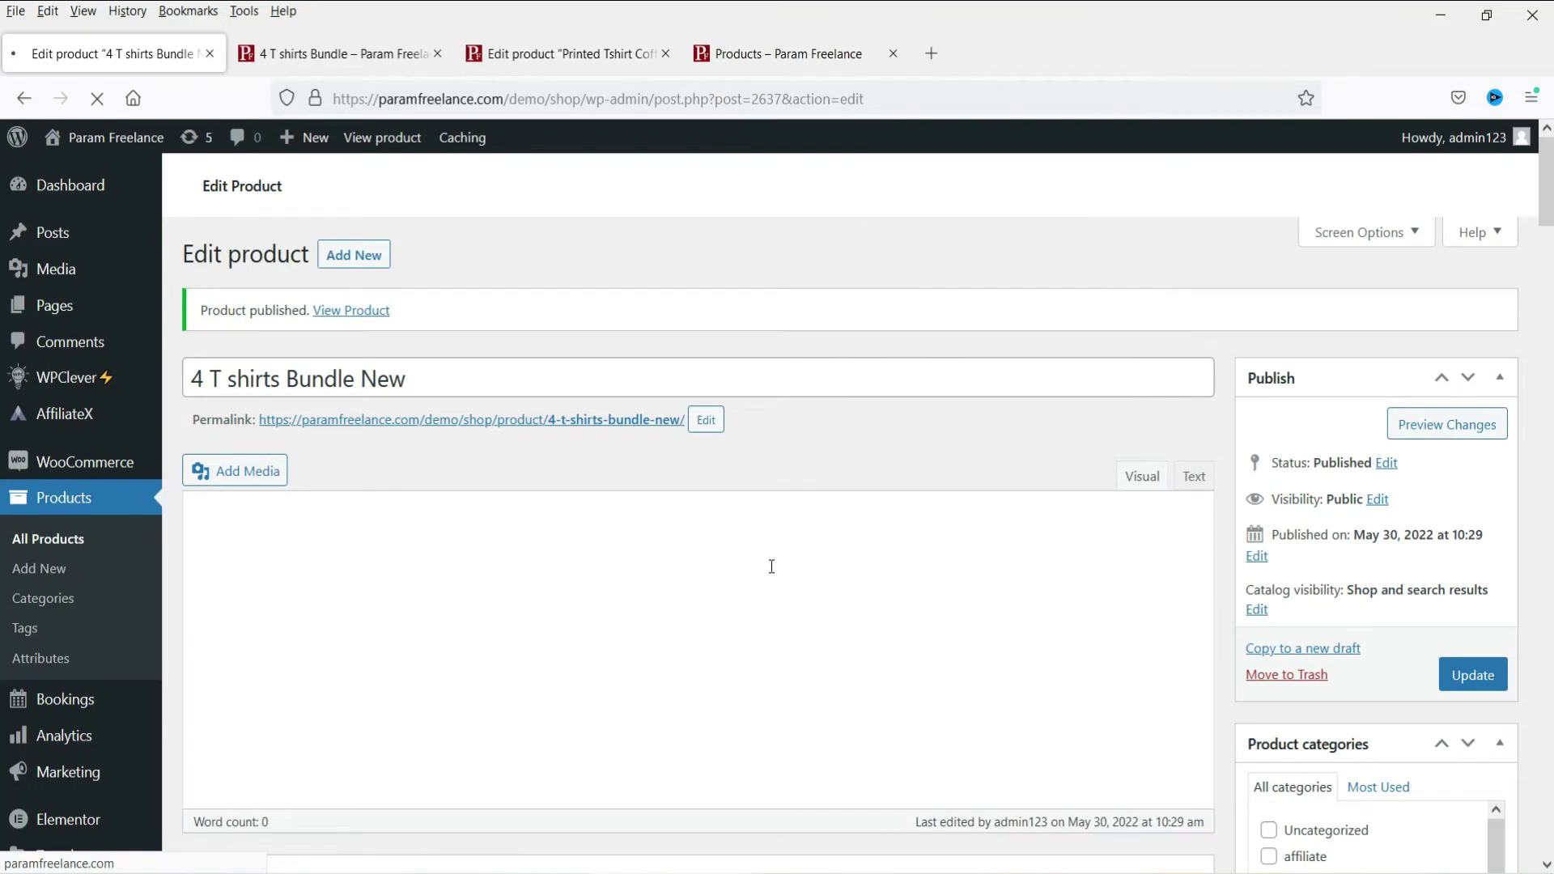
{"action": "right_click", "coordinate": [500, 431]}
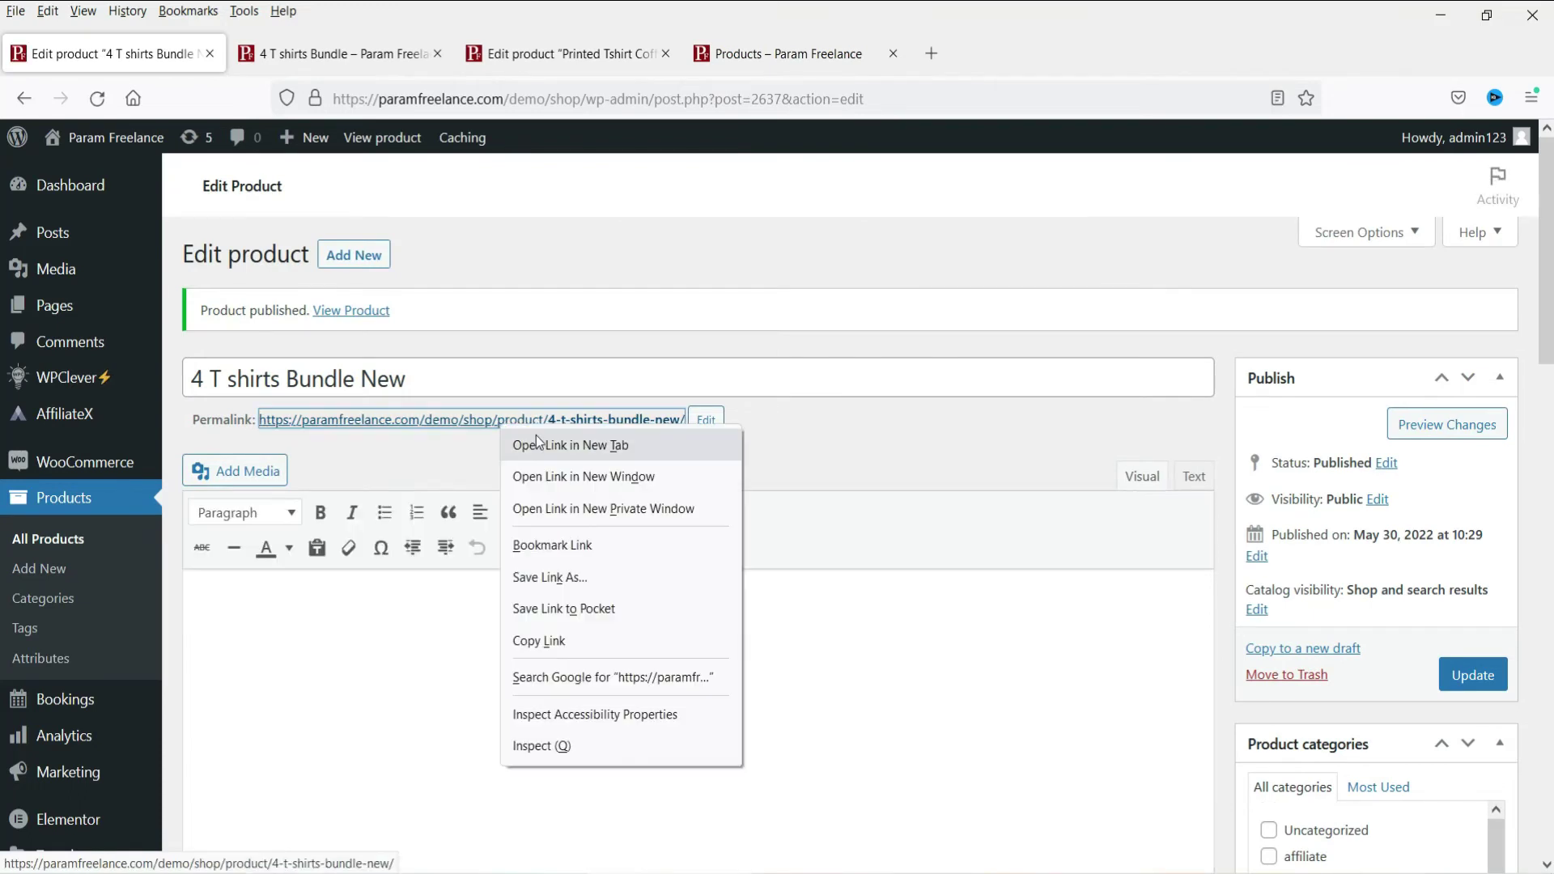
{"action": "left_click", "coordinate": [534, 444]}
{"action": "left_click", "coordinate": [253, 64]}
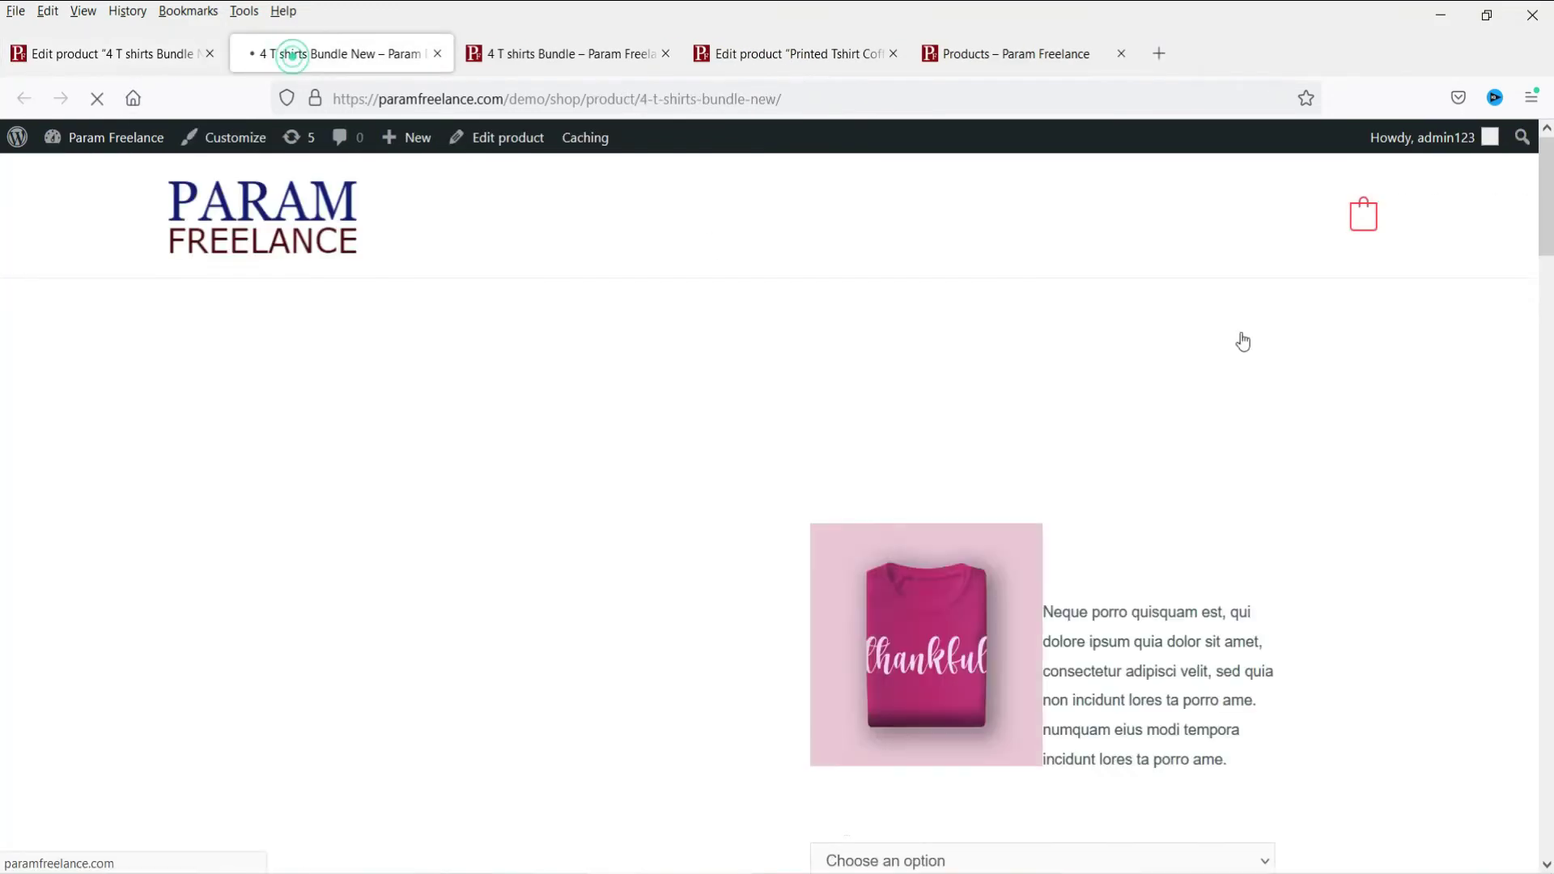
Try the Small size for Printed Tshirt Coffee Black Color on the bundle page and select Medium instead
{"action": "scroll", "coordinate": [1431, 324], "scroll_direction": "down", "scroll_amount": 10}
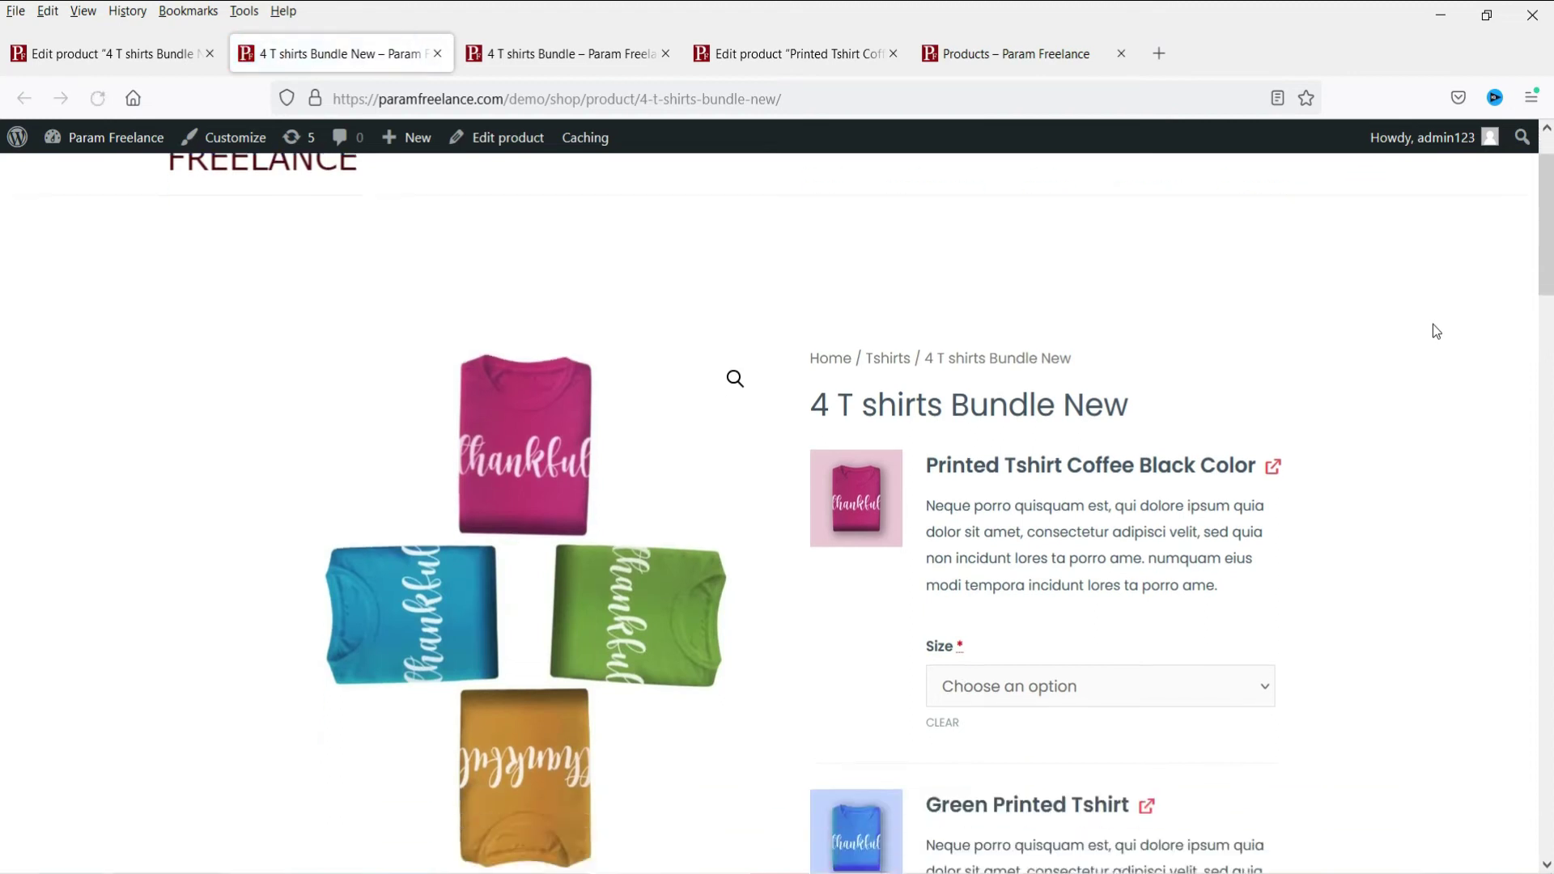
{"action": "scroll", "coordinate": [1353, 421], "scroll_direction": "up", "scroll_amount": 10}
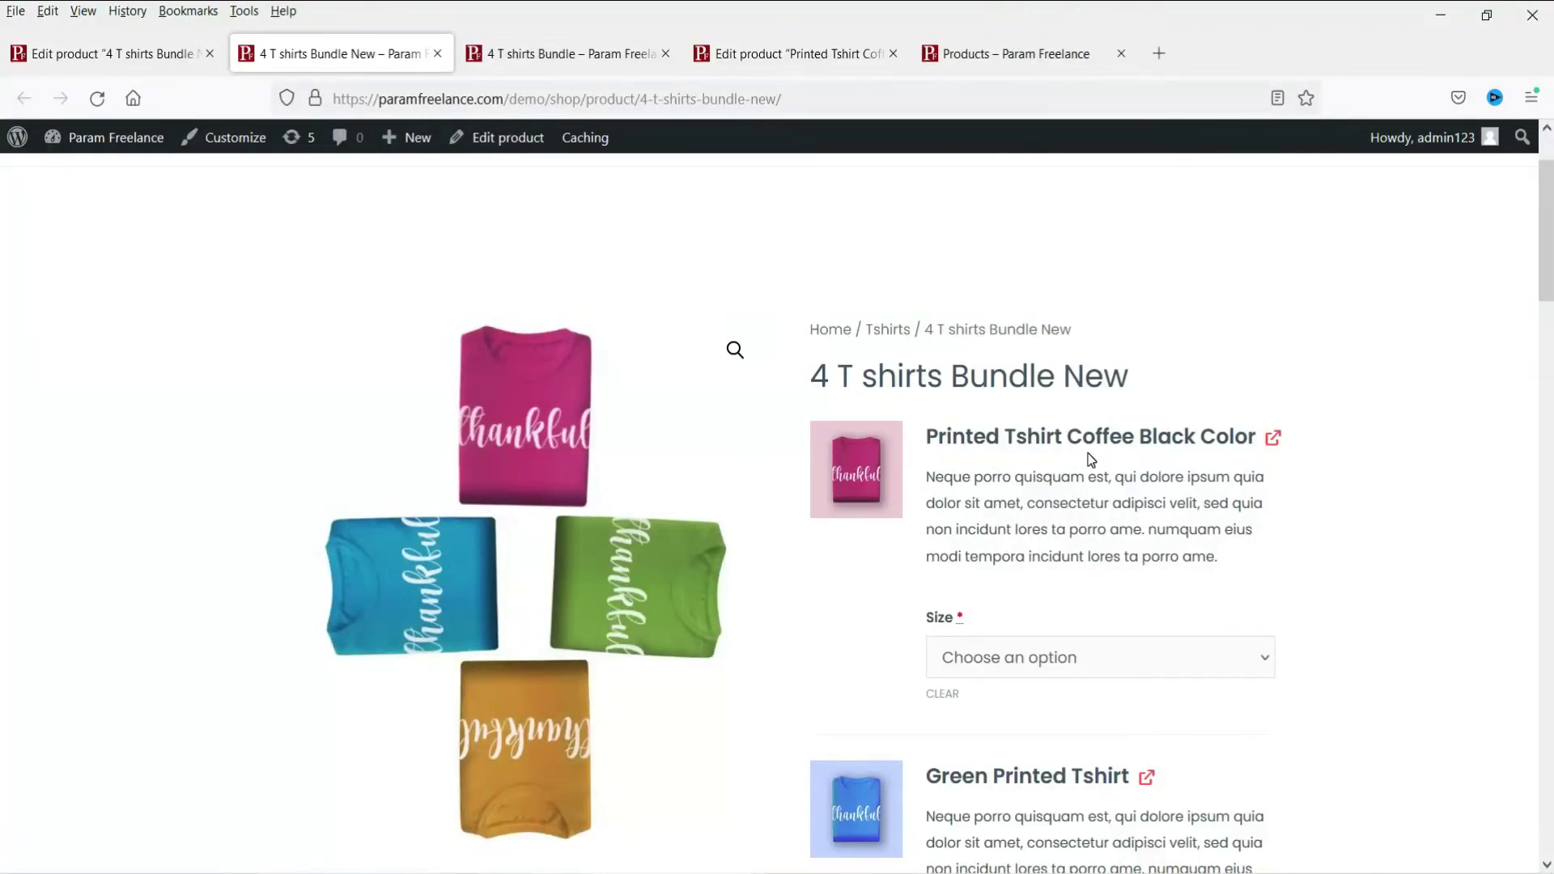
{"action": "scroll", "coordinate": [1426, 401], "scroll_direction": "down", "scroll_amount": 2}
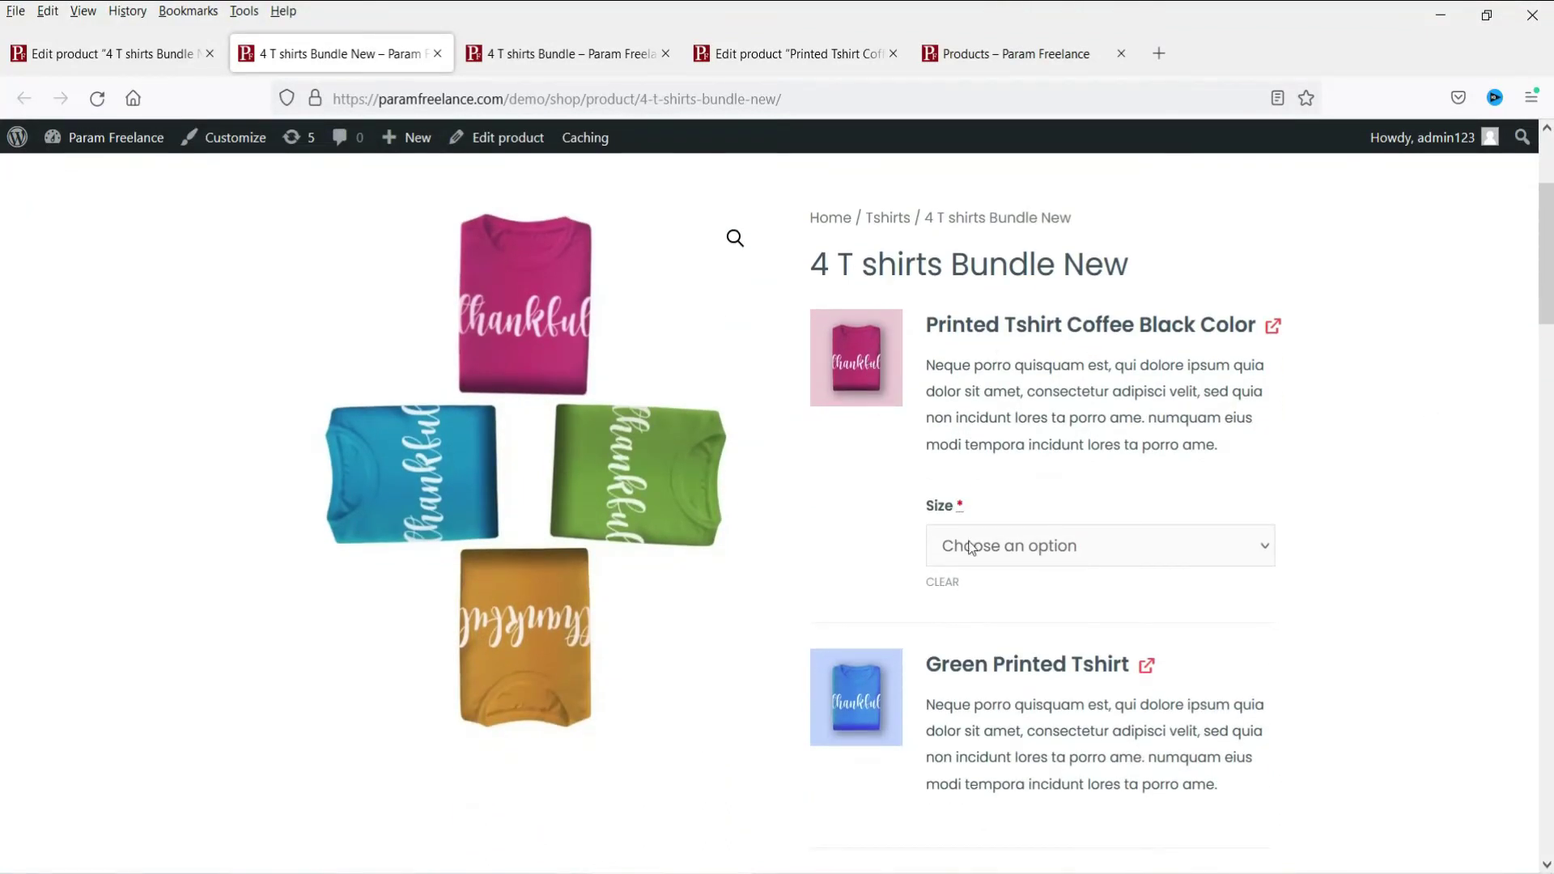
{"action": "left_click", "coordinate": [971, 547]}
{"action": "left_click", "coordinate": [1036, 610]}
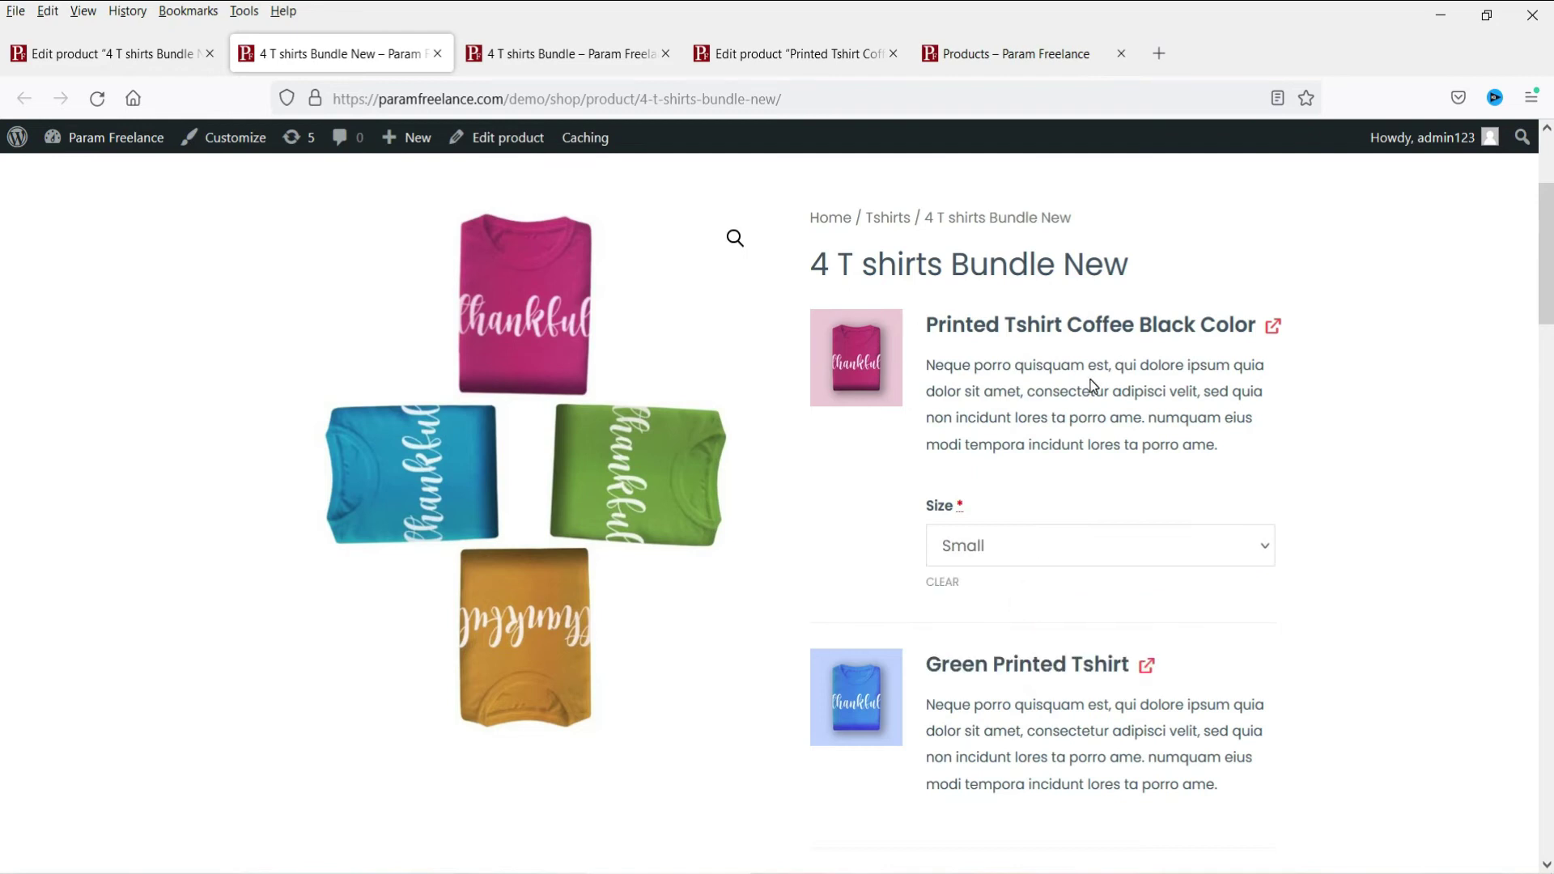
{"action": "left_click", "coordinate": [1098, 546]}
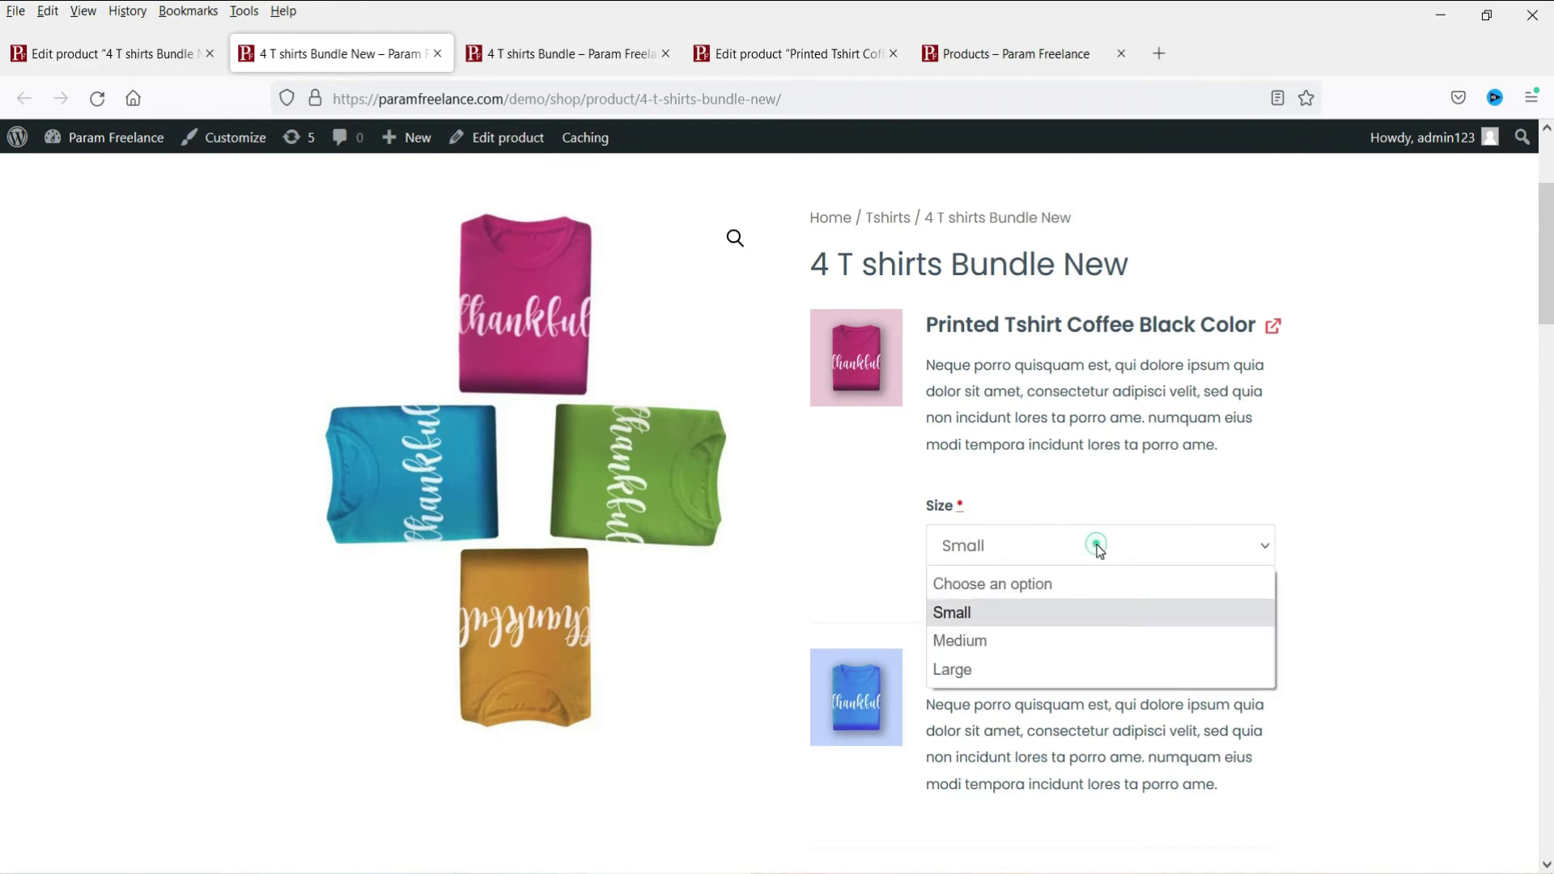
{"action": "left_click", "coordinate": [1075, 642]}
Review the remaining bundled T-shirts, the store manager notice and the additional information further down the bundle page
{"action": "scroll", "coordinate": [1330, 473], "scroll_direction": "down", "scroll_amount": 3}
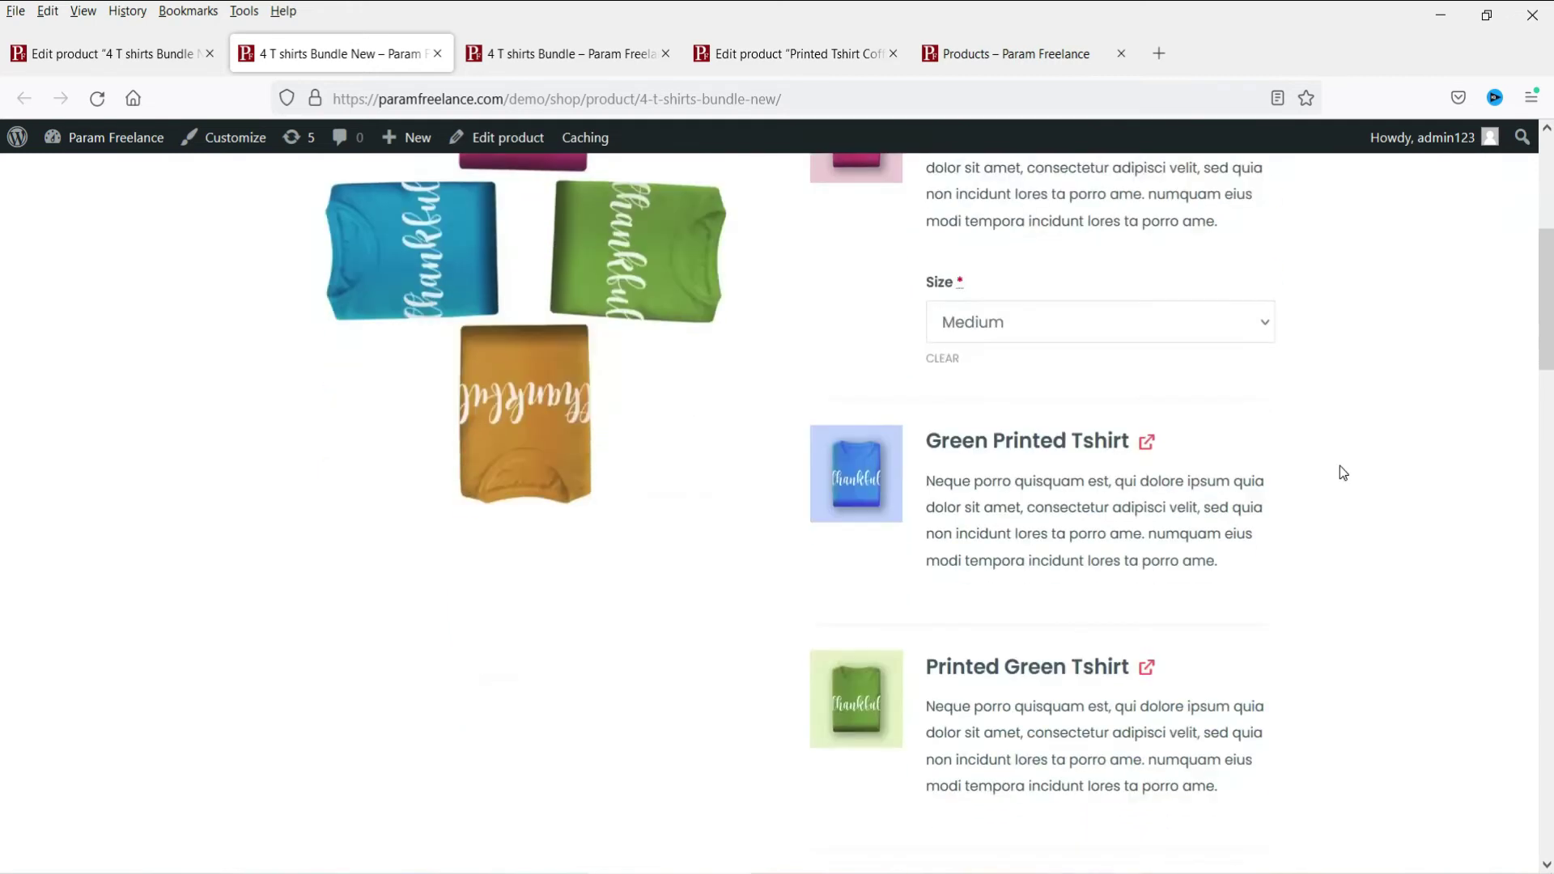
{"action": "scroll", "coordinate": [1215, 615], "scroll_direction": "down", "scroll_amount": 4}
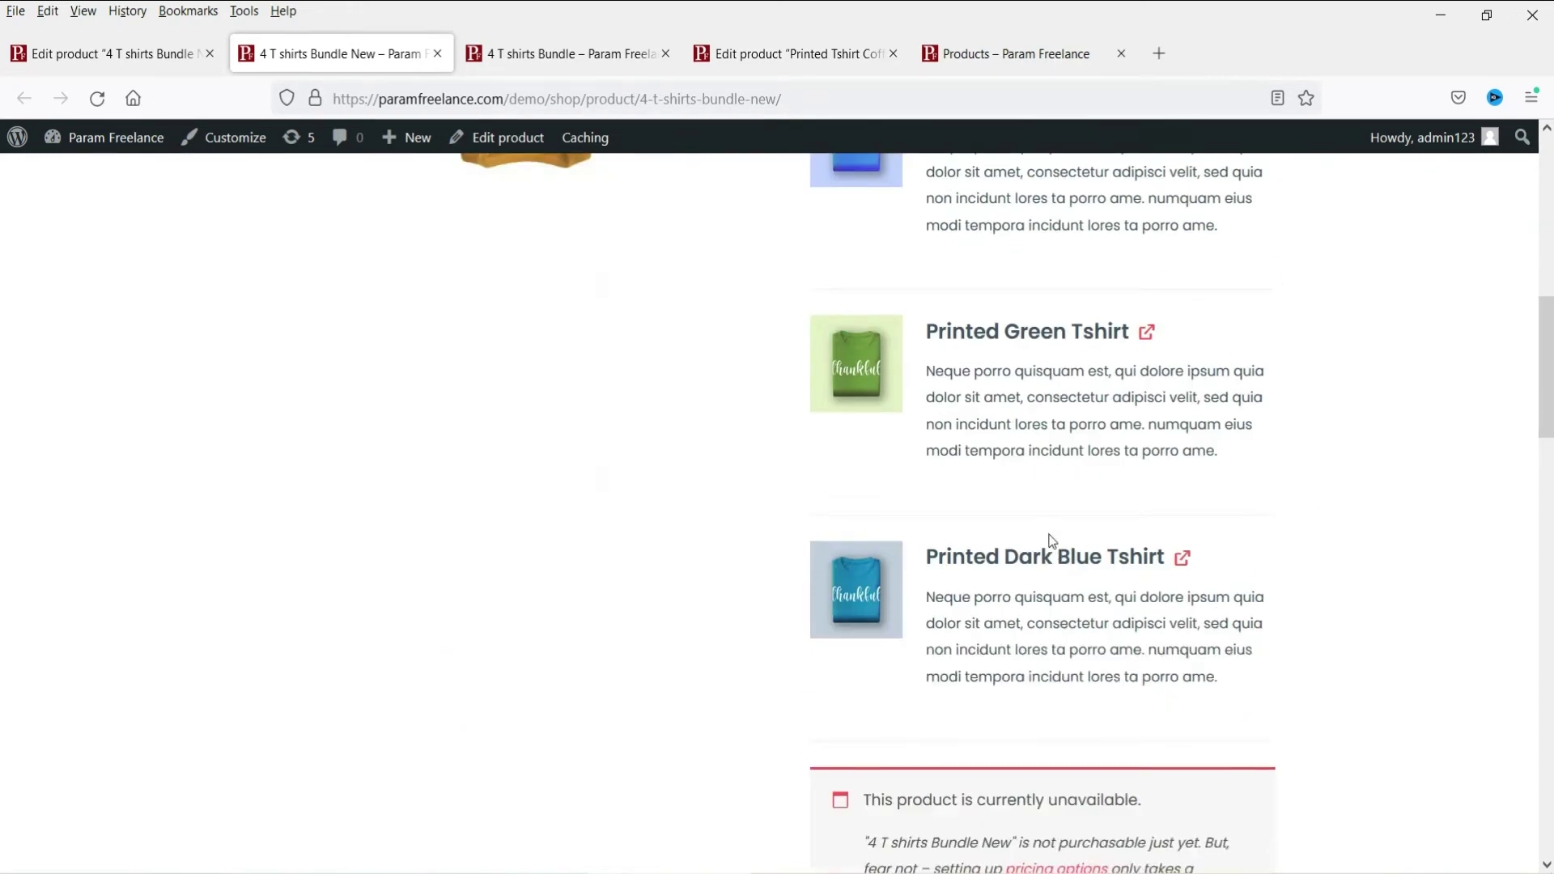
{"action": "scroll", "coordinate": [1051, 541], "scroll_direction": "down", "scroll_amount": 5}
{"action": "scroll", "coordinate": [1096, 559], "scroll_direction": "down", "scroll_amount": 5}
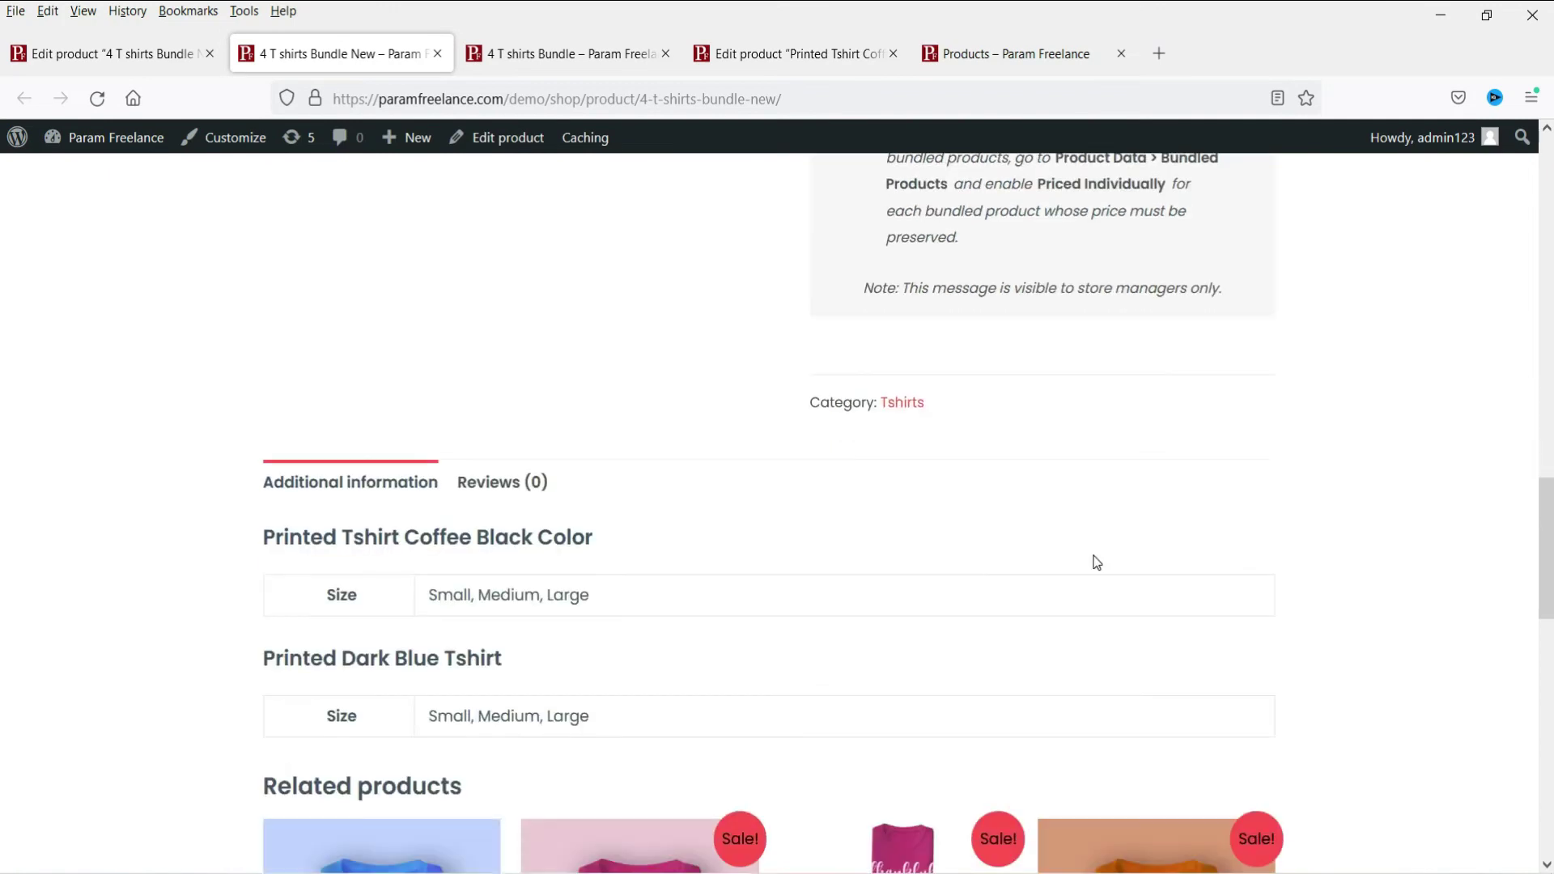
{"action": "scroll", "coordinate": [1133, 526], "scroll_direction": "up", "scroll_amount": 10}
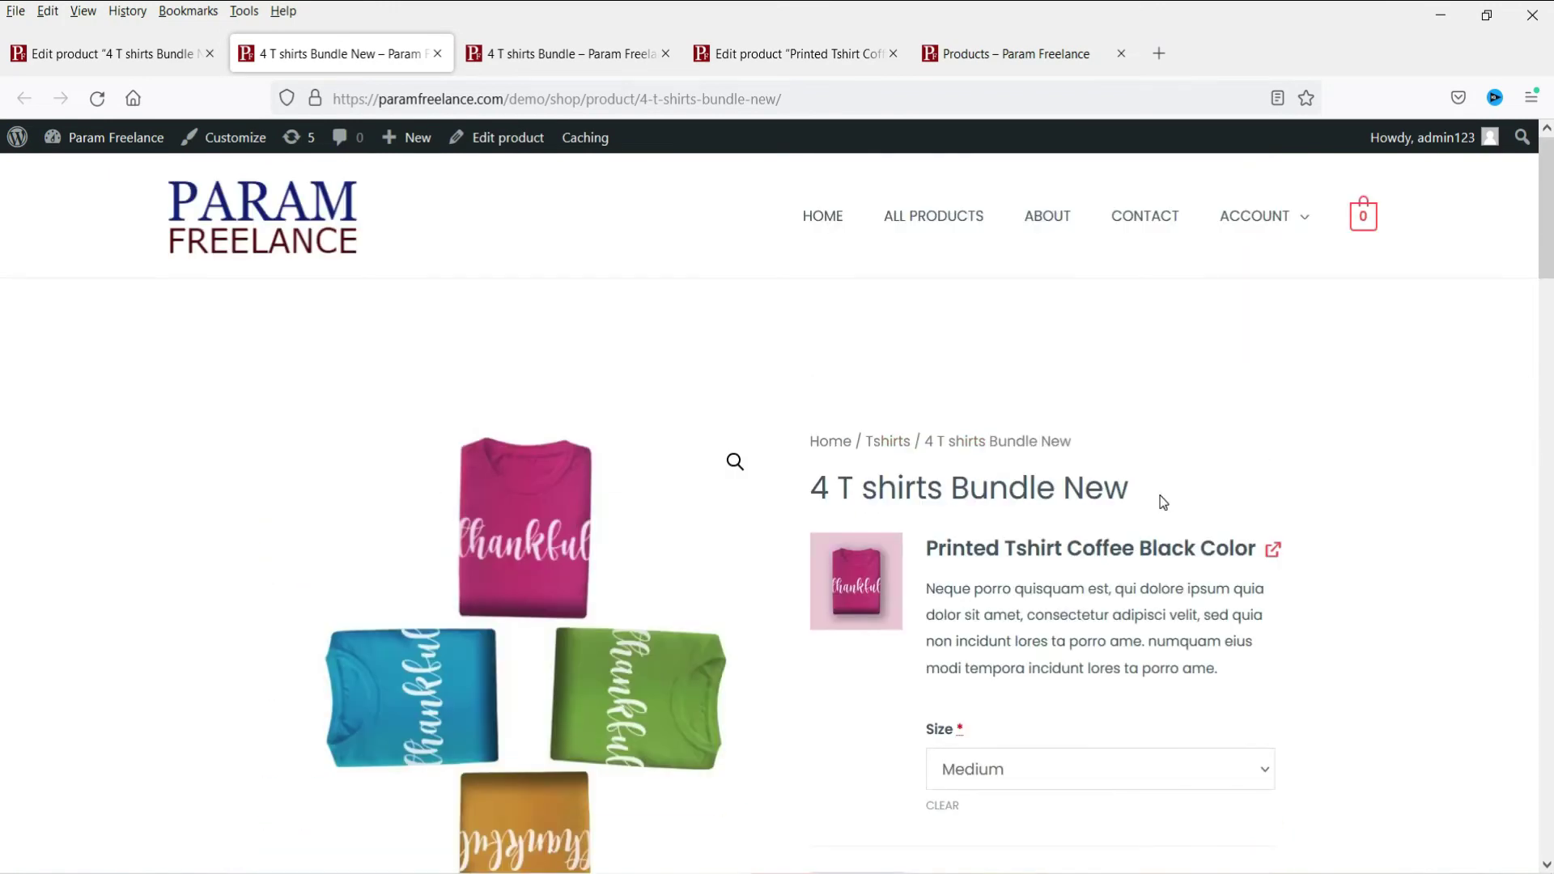
Return to the bundle's edit page and set the maximum quantity of bundled item Printed Tshirt Coffee Black Color to 3
{"action": "scroll", "coordinate": [994, 445], "scroll_direction": "down", "scroll_amount": 1}
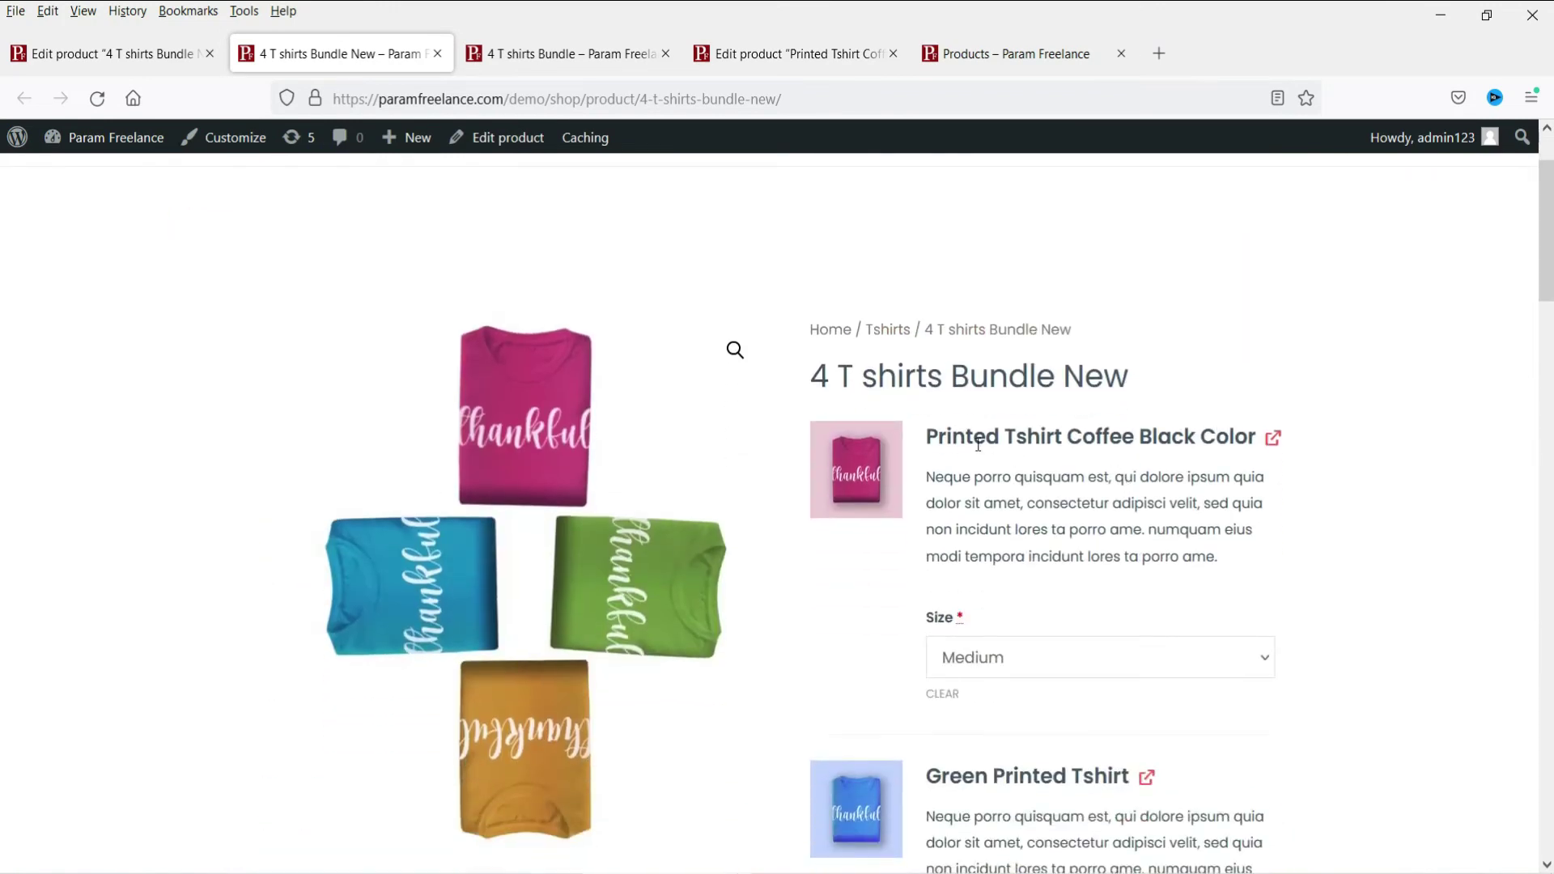
{"action": "left_click", "coordinate": [61, 56]}
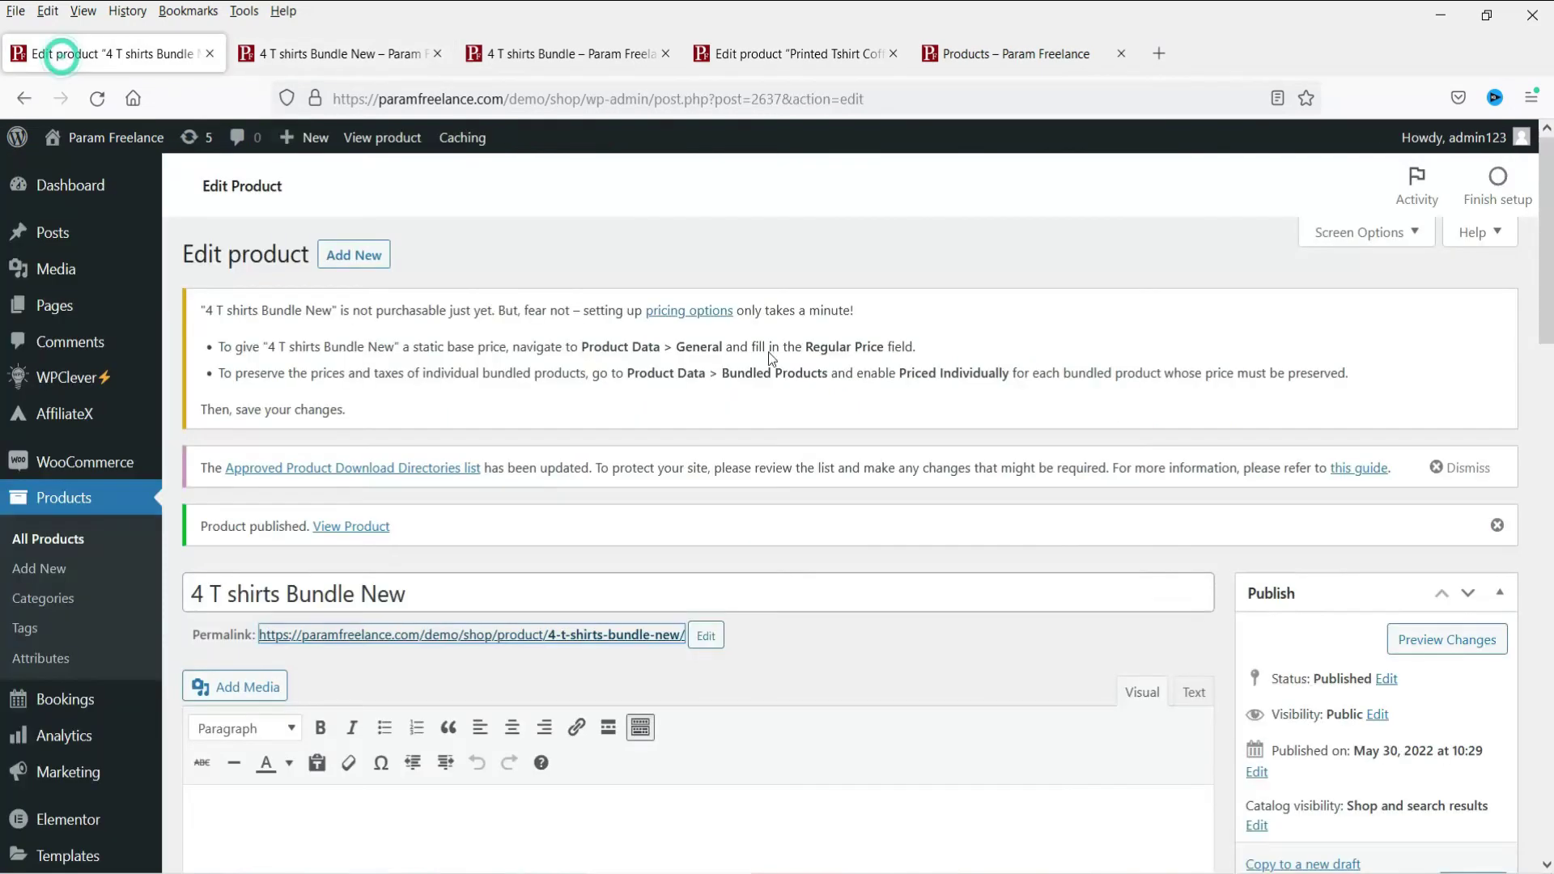
{"action": "scroll", "coordinate": [1035, 415], "scroll_direction": "down", "scroll_amount": 12}
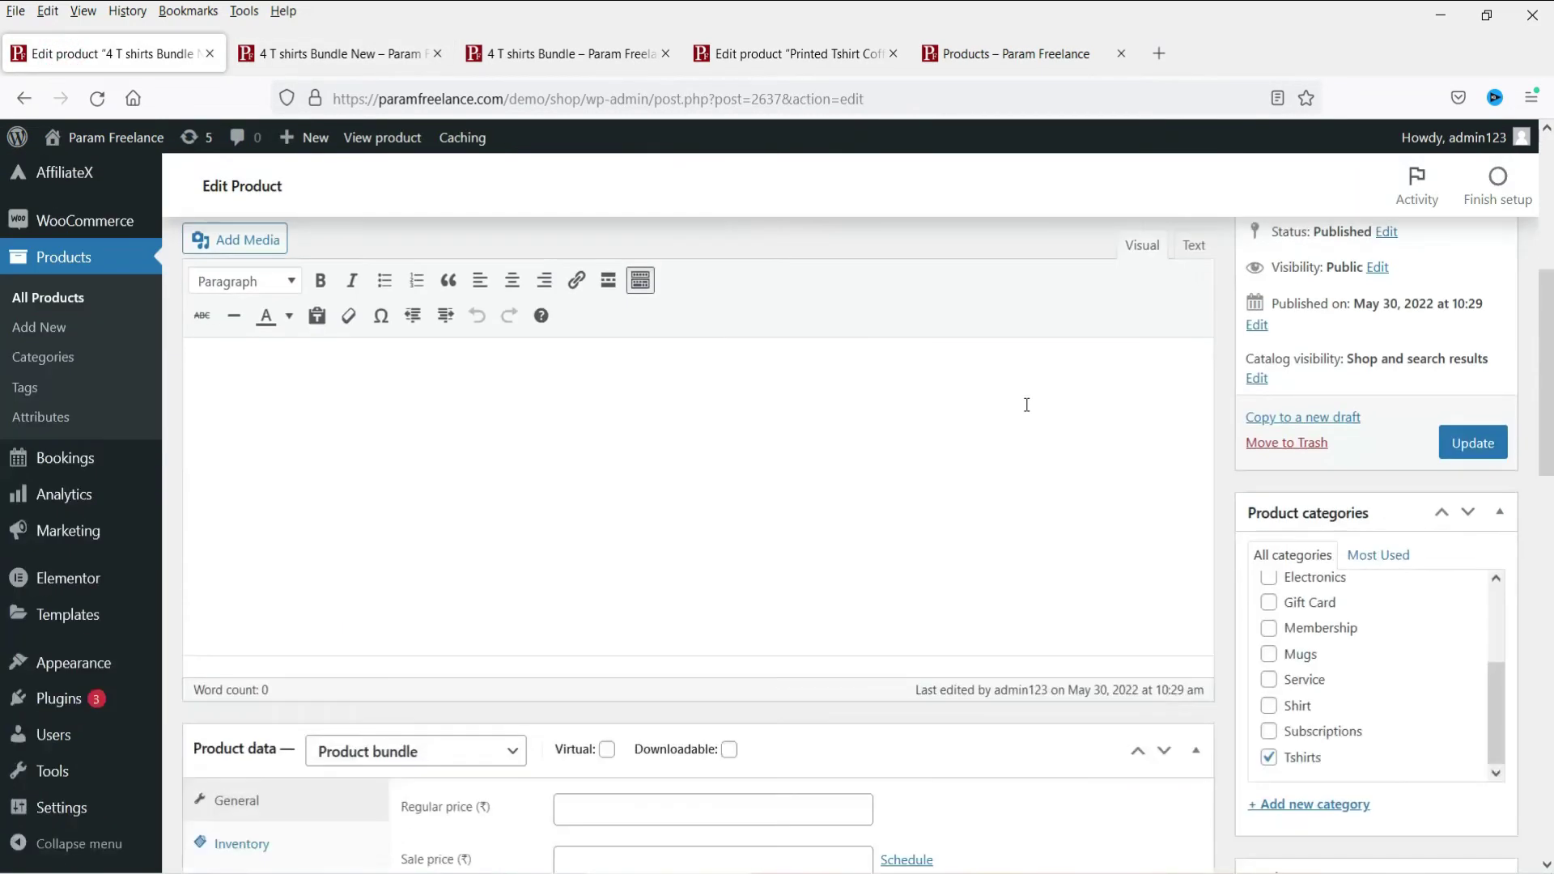
{"action": "scroll", "coordinate": [1028, 411], "scroll_direction": "up", "scroll_amount": 5}
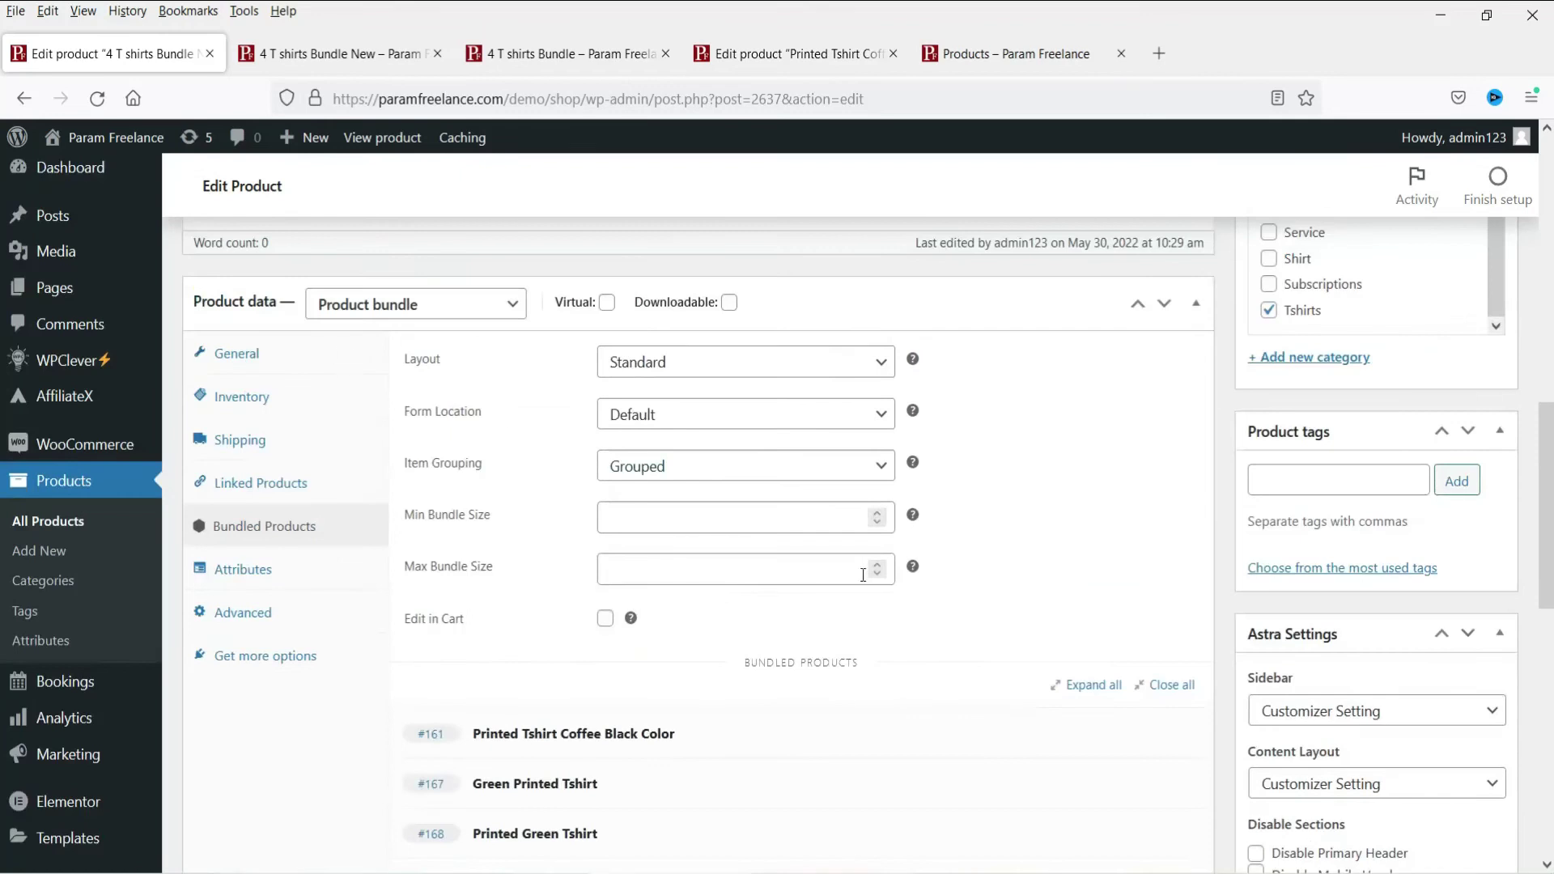
{"action": "scroll", "coordinate": [504, 477], "scroll_direction": "down", "scroll_amount": 4}
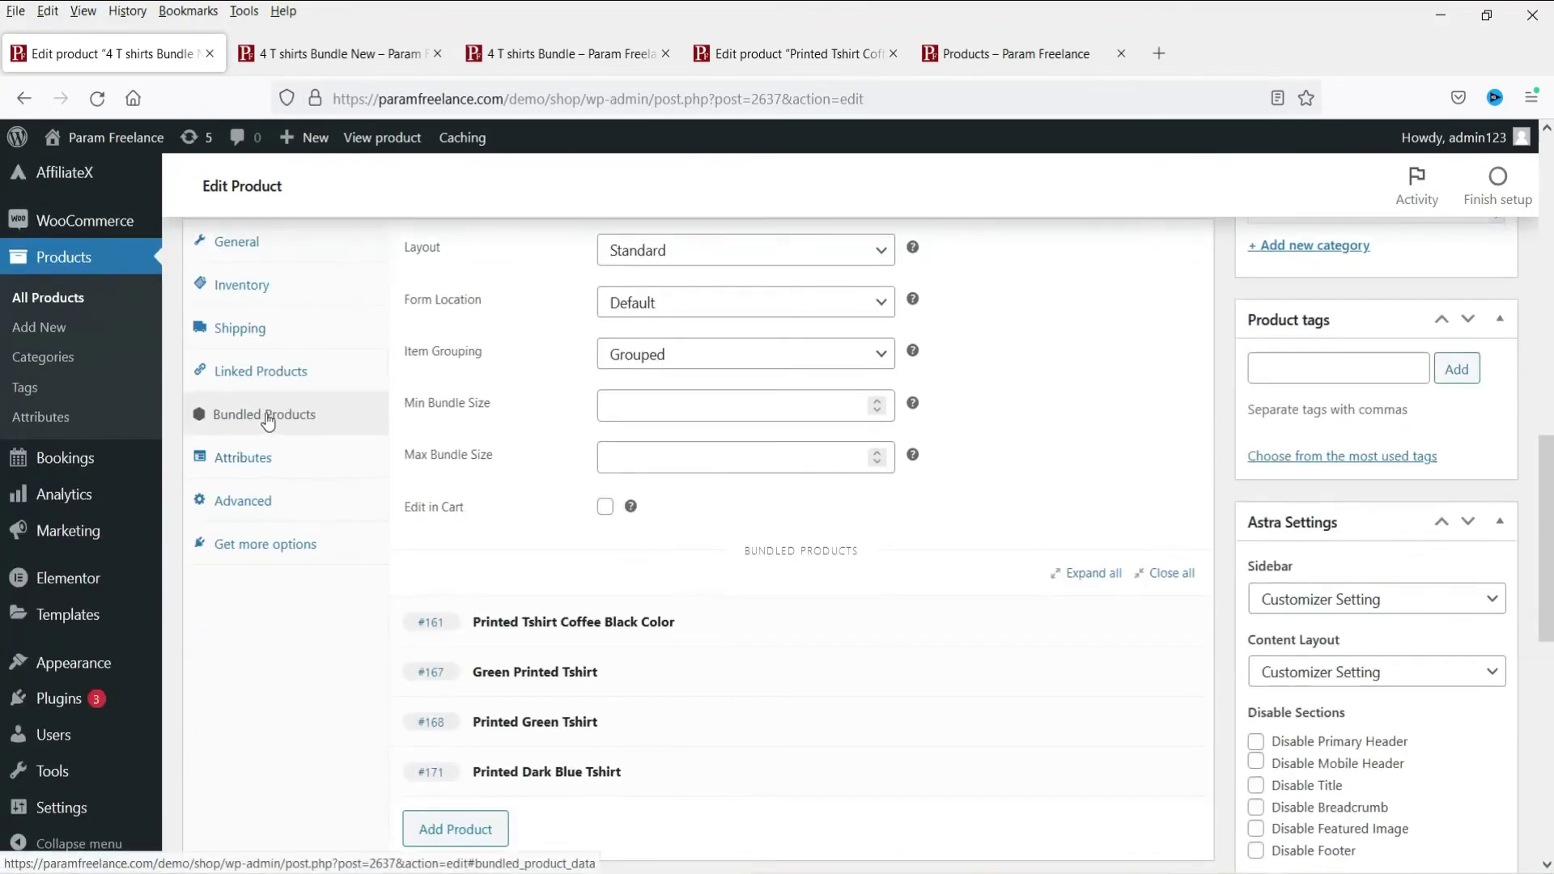
{"action": "scroll", "coordinate": [712, 449], "scroll_direction": "down", "scroll_amount": 3}
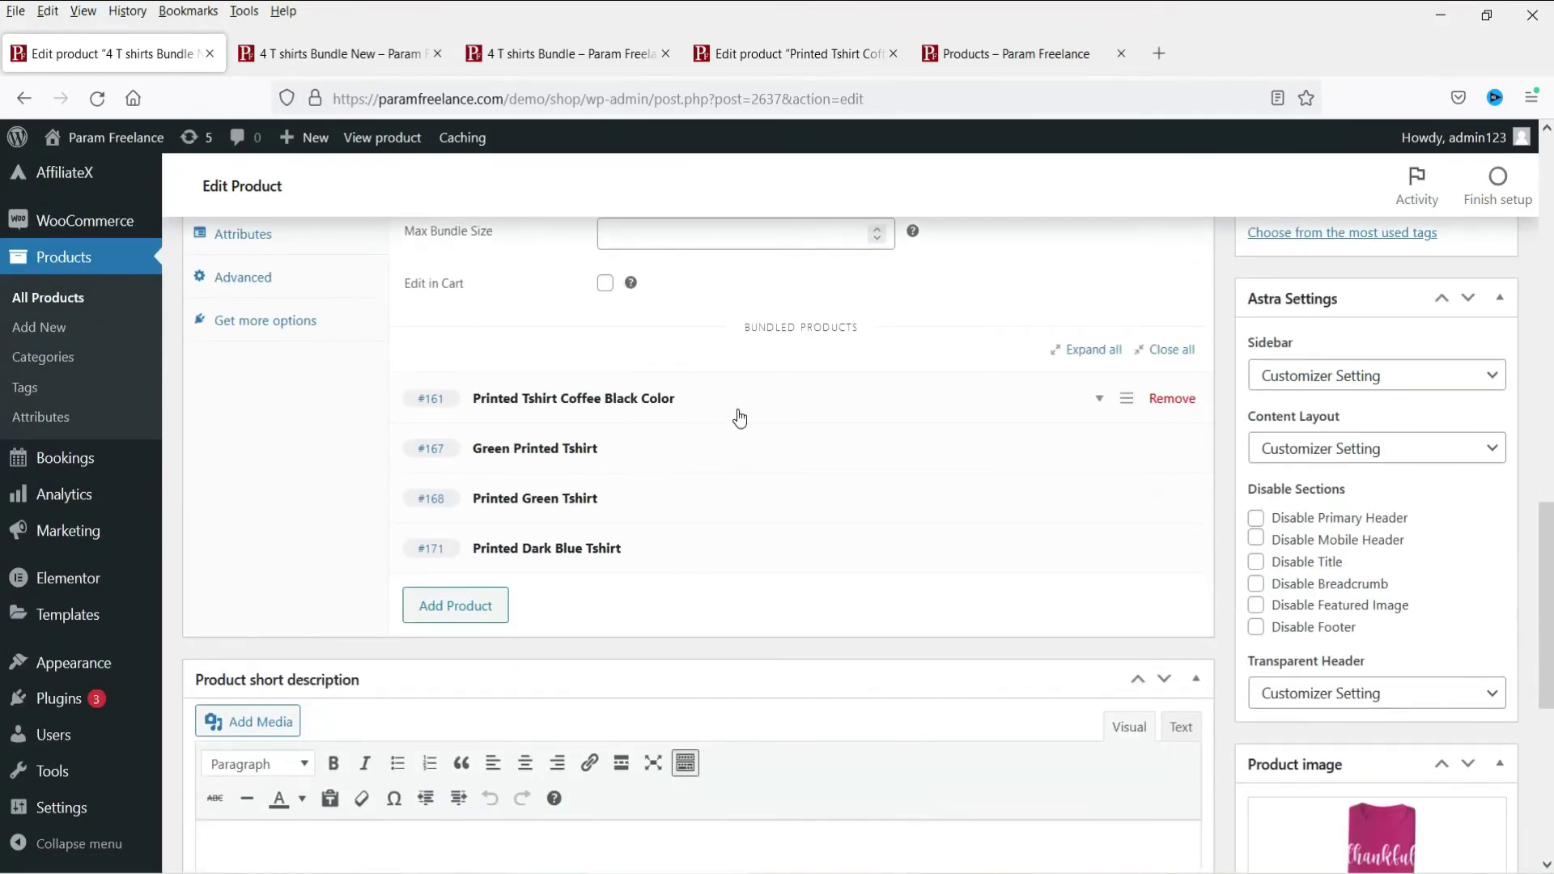
{"action": "left_click", "coordinate": [739, 417]}
{"action": "scroll", "coordinate": [615, 419], "scroll_direction": "down", "scroll_amount": 1}
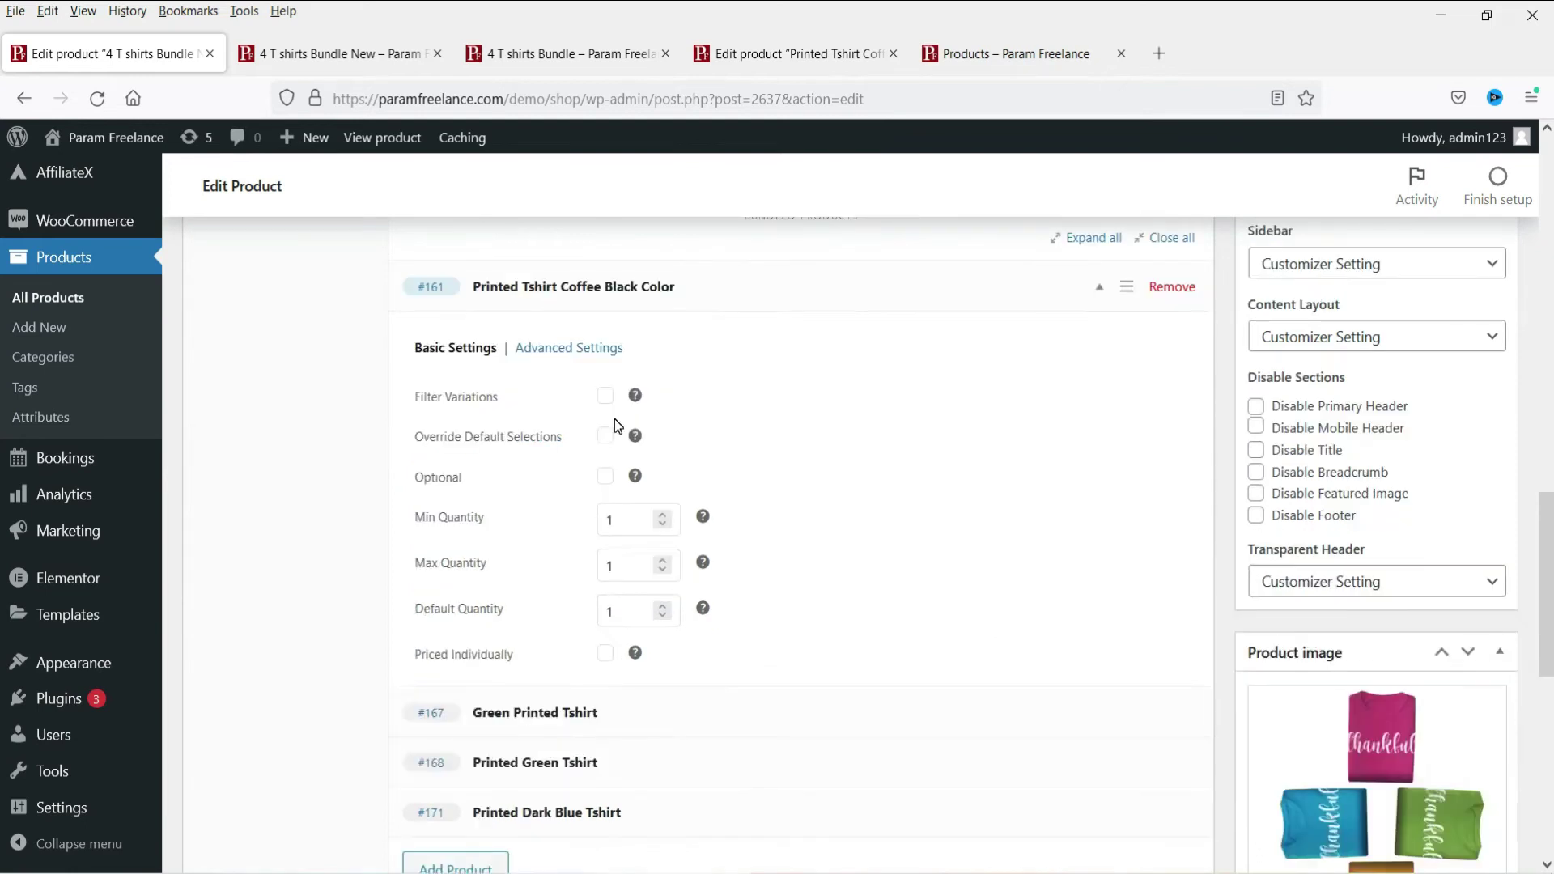
{"action": "left_click", "coordinate": [663, 558]}
{"action": "scroll", "coordinate": [813, 556], "scroll_direction": "down", "scroll_amount": 1}
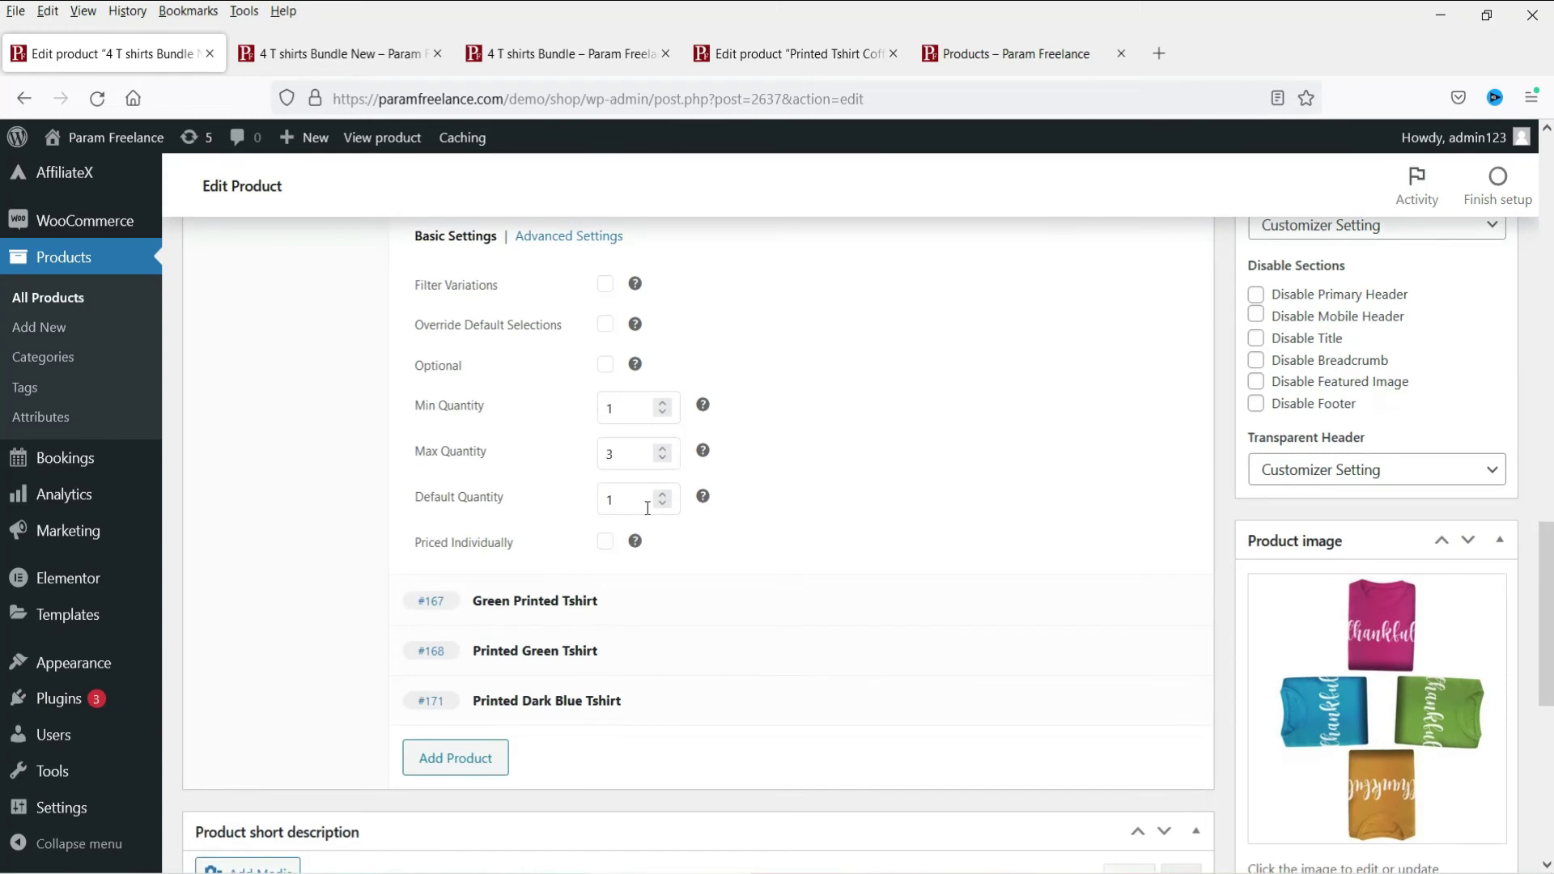
Try the Optional setting and a lower minimum quantity for Printed Tshirt Coffee Black Color, restoring both
{"action": "left_click", "coordinate": [606, 365]}
{"action": "left_click", "coordinate": [665, 412]}
{"action": "left_click", "coordinate": [663, 403]}
{"action": "left_click", "coordinate": [604, 365]}
Expand the Green Printed Tshirt settings in the bundle and set its maximum quantity to 3
{"action": "left_click", "coordinate": [632, 603]}
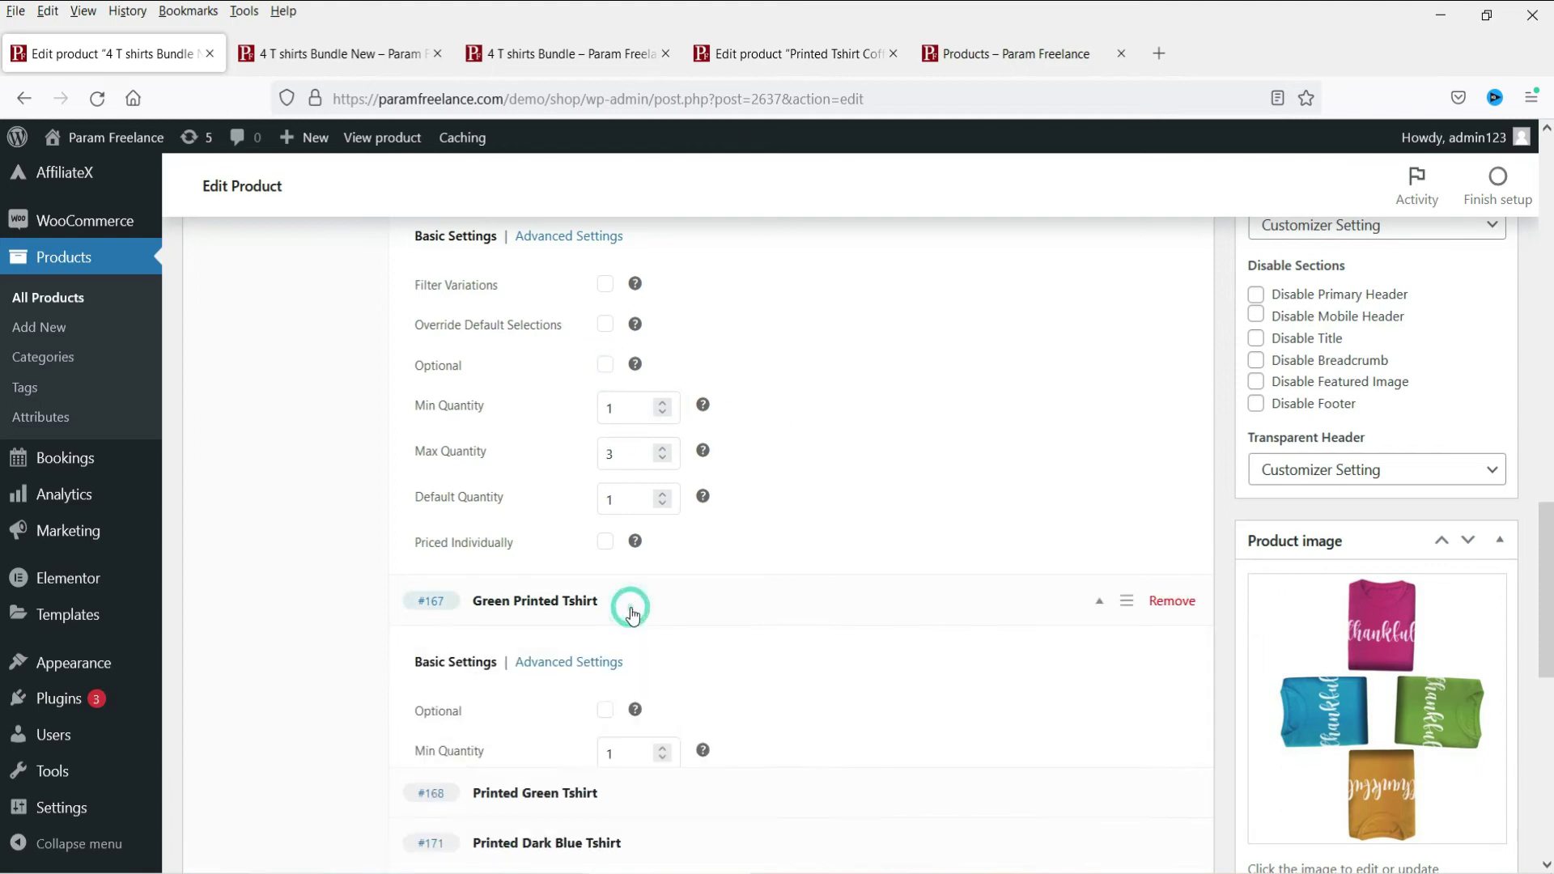
{"action": "scroll", "coordinate": [715, 522], "scroll_direction": "down", "scroll_amount": 5}
{"action": "scroll", "coordinate": [715, 522], "scroll_direction": "up", "scroll_amount": 3}
{"action": "left_click", "coordinate": [663, 569]}
{"action": "left_click", "coordinate": [663, 570]}
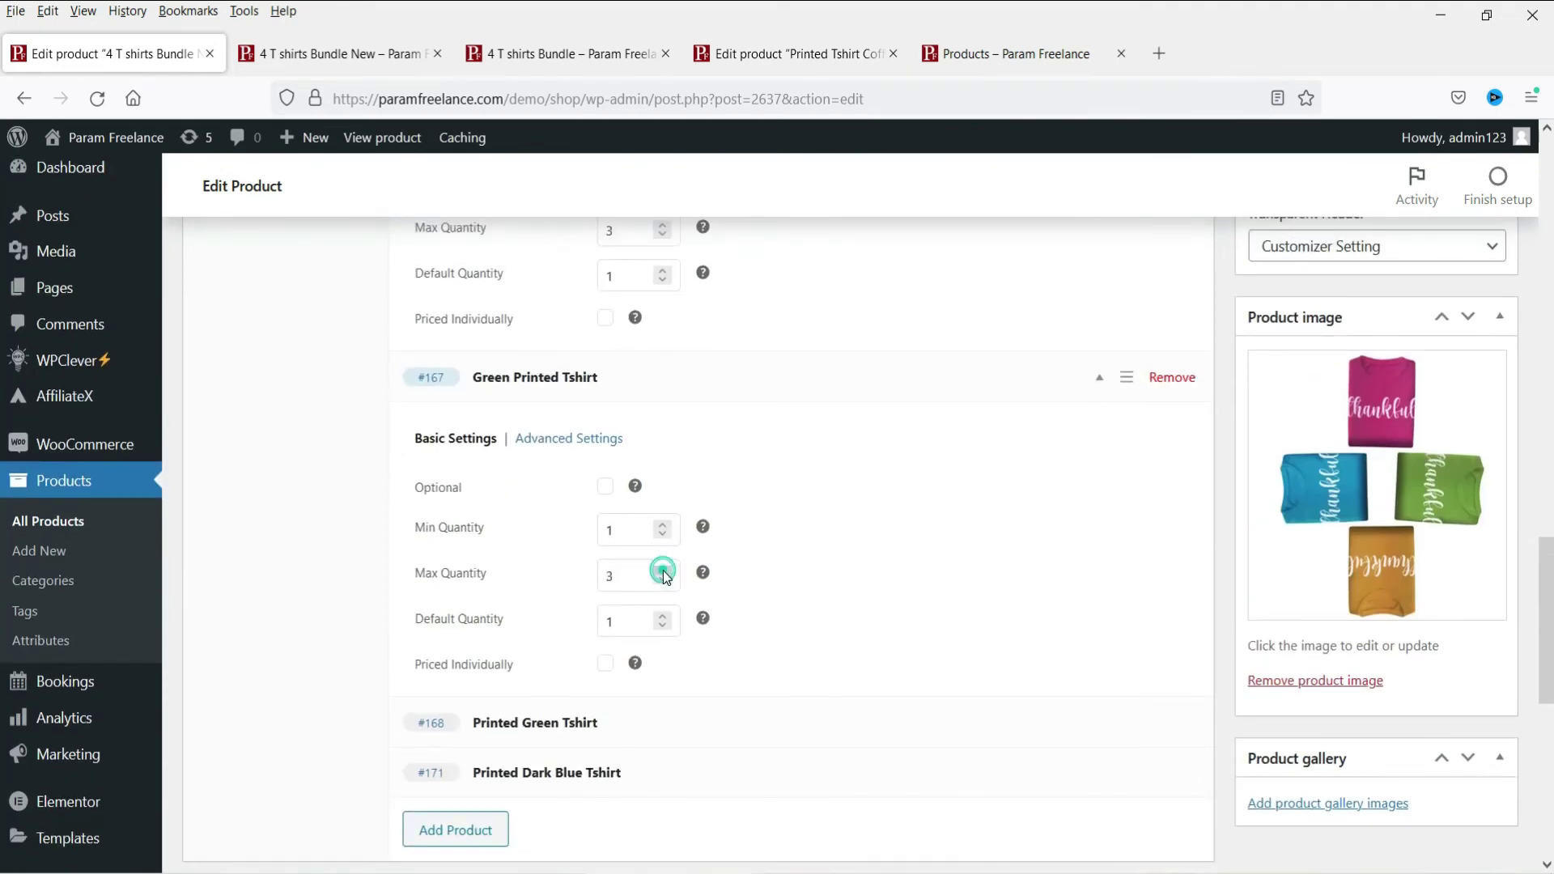
Set the maximum quantity of Printed Green Tshirt to 3 and raise the maximum quantity of Printed Dark Blue Tshirt
{"action": "scroll", "coordinate": [693, 647], "scroll_direction": "down", "scroll_amount": 3}
{"action": "left_click", "coordinate": [639, 506]}
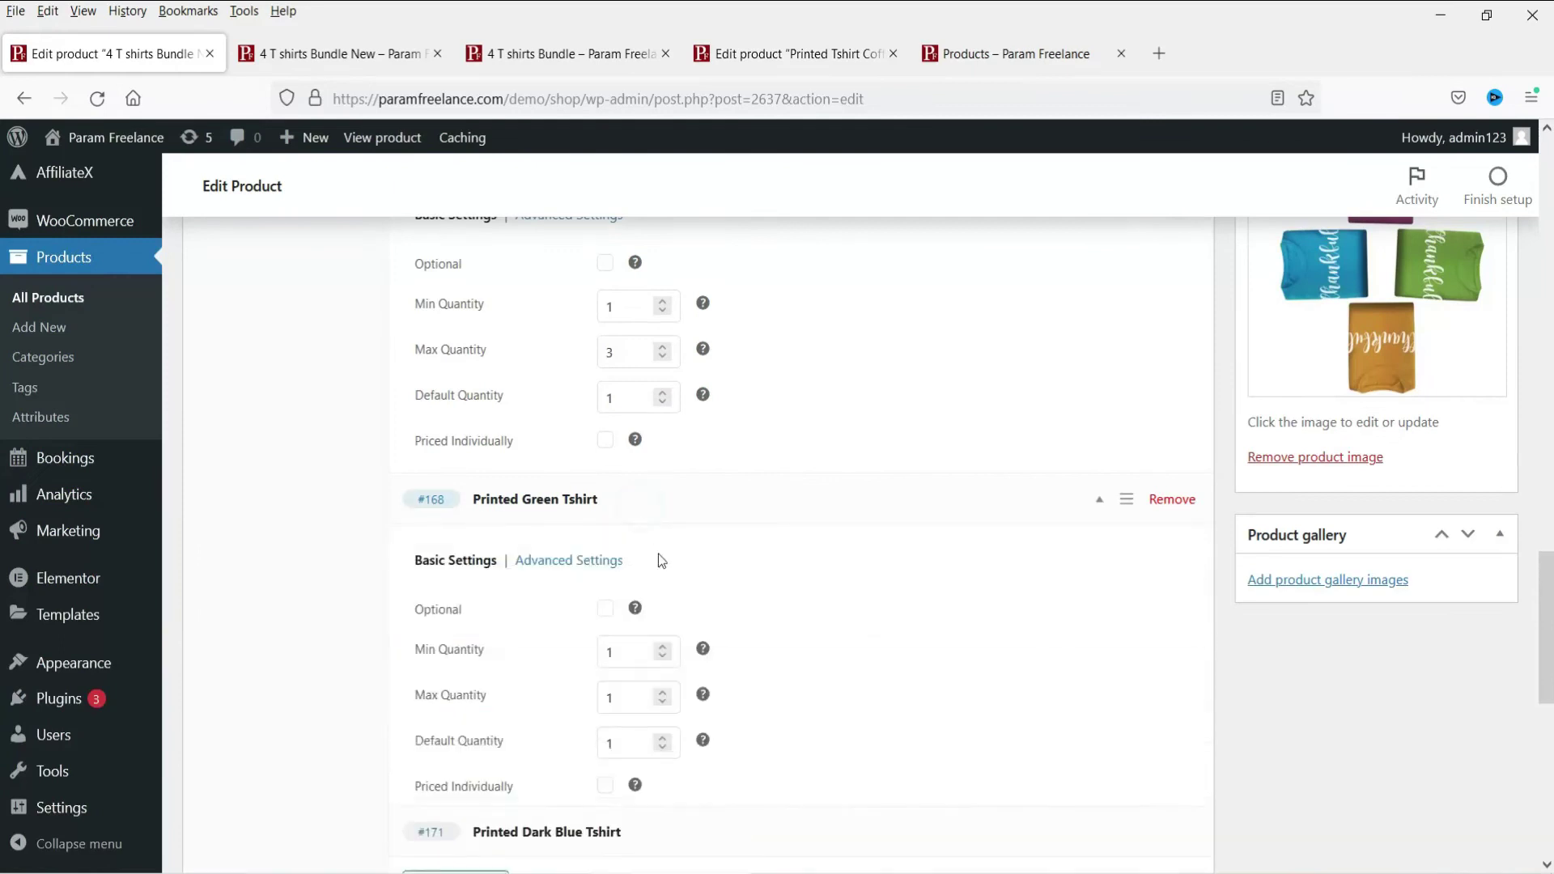
{"action": "left_click", "coordinate": [667, 696]}
{"action": "left_click", "coordinate": [667, 696]}
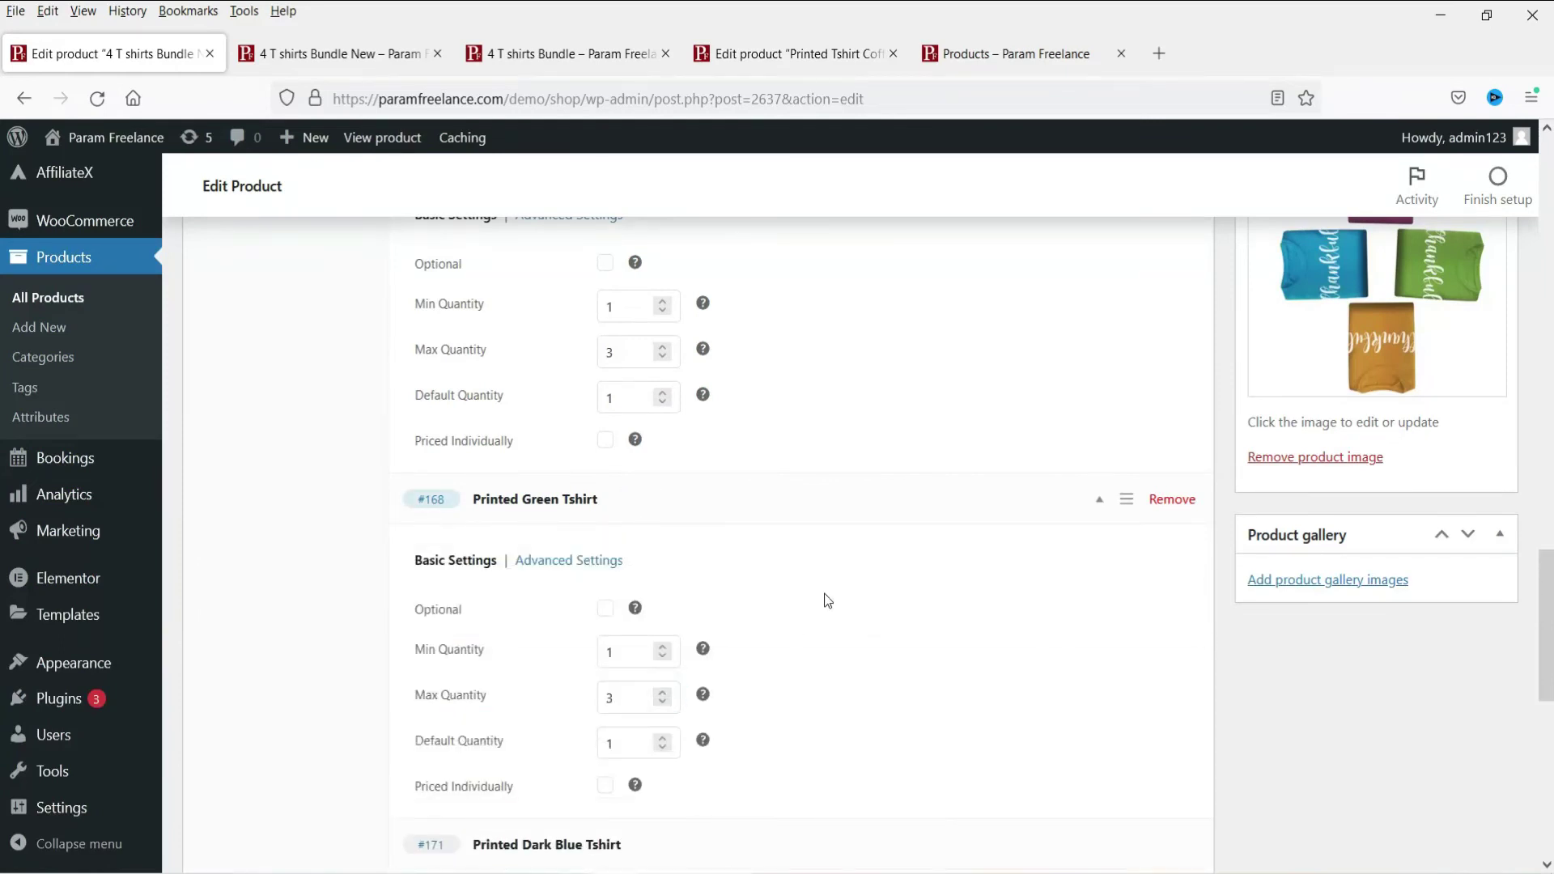
{"action": "scroll", "coordinate": [824, 594], "scroll_direction": "down", "scroll_amount": 4}
{"action": "left_click", "coordinate": [679, 512]}
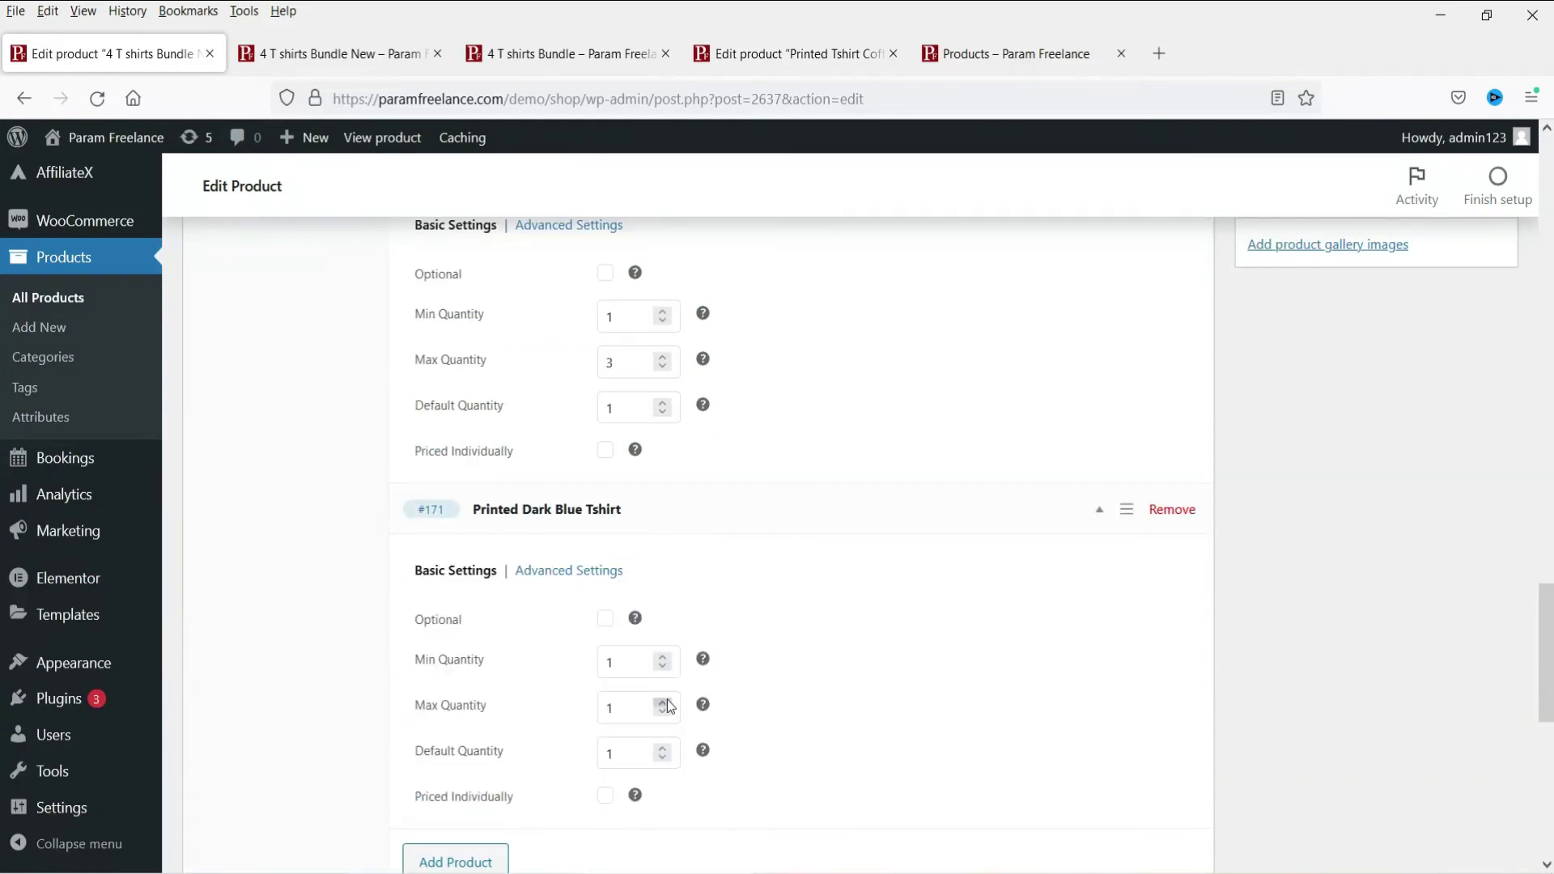
Try filtering the variations of Printed Tshirt Coffee Black Color to Size: Small (#2632), and turn the filter off again
{"action": "scroll", "coordinate": [764, 567], "scroll_direction": "up", "scroll_amount": 10}
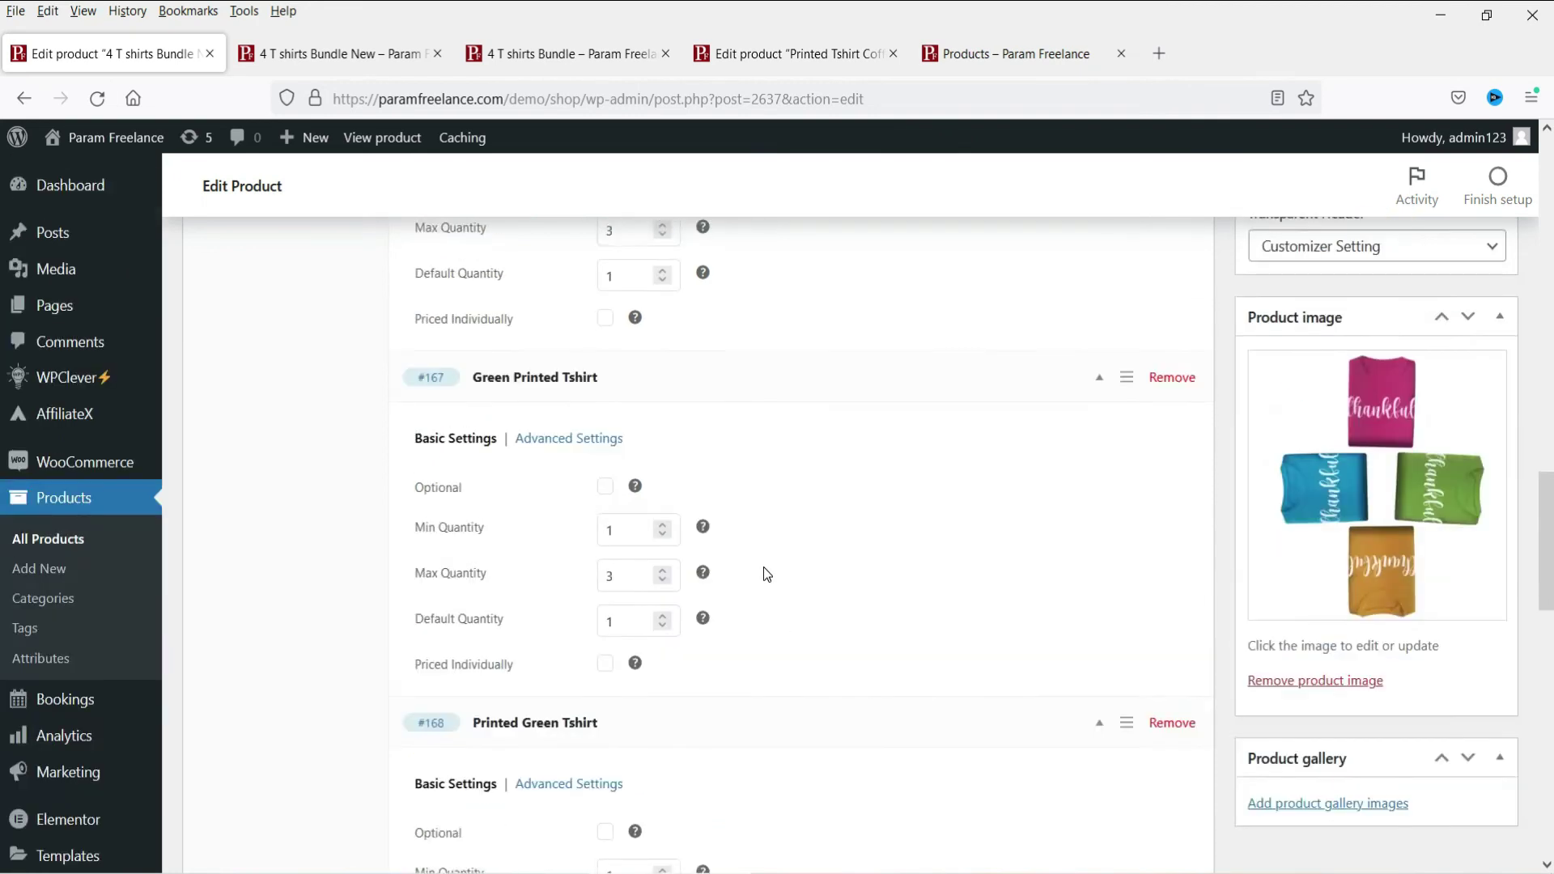
{"action": "scroll", "coordinate": [566, 510], "scroll_direction": "down", "scroll_amount": 4}
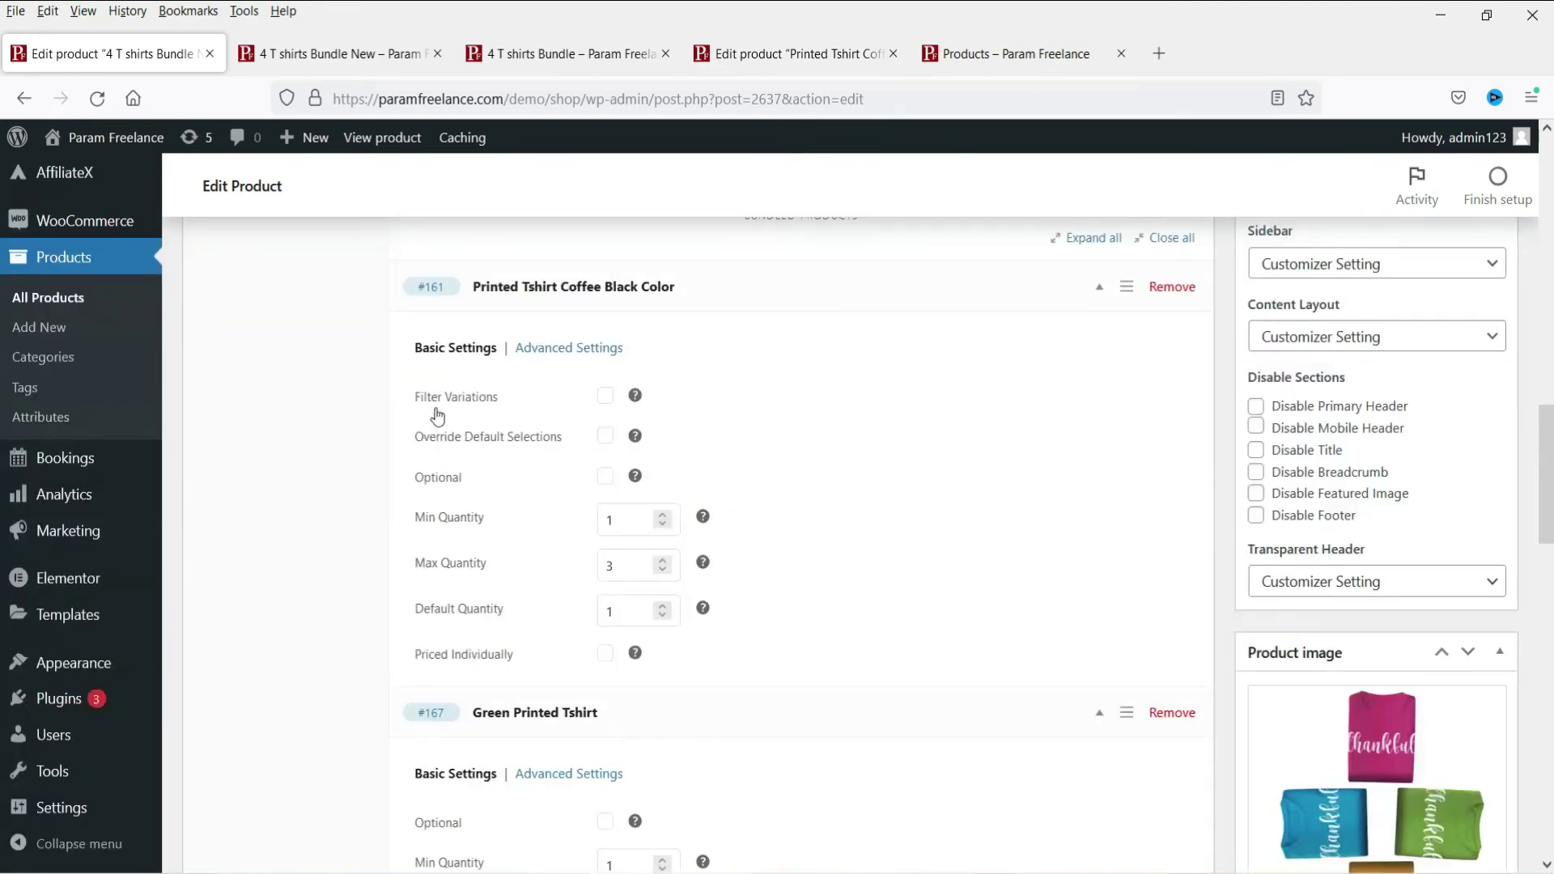
{"action": "mouse_move", "coordinate": [636, 407]}
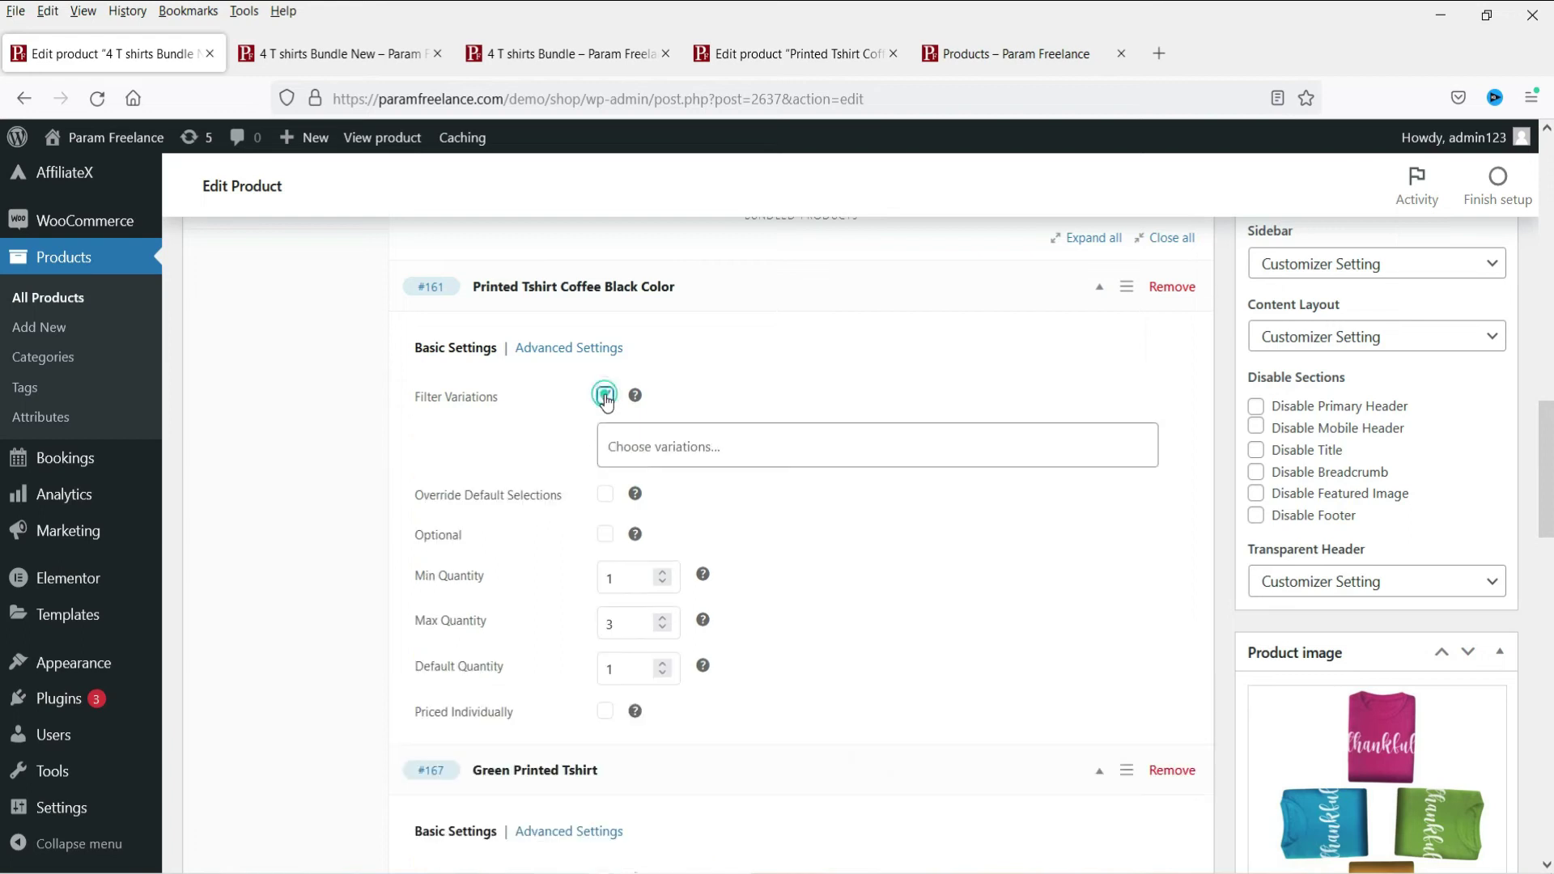
{"action": "left_click", "coordinate": [810, 438]}
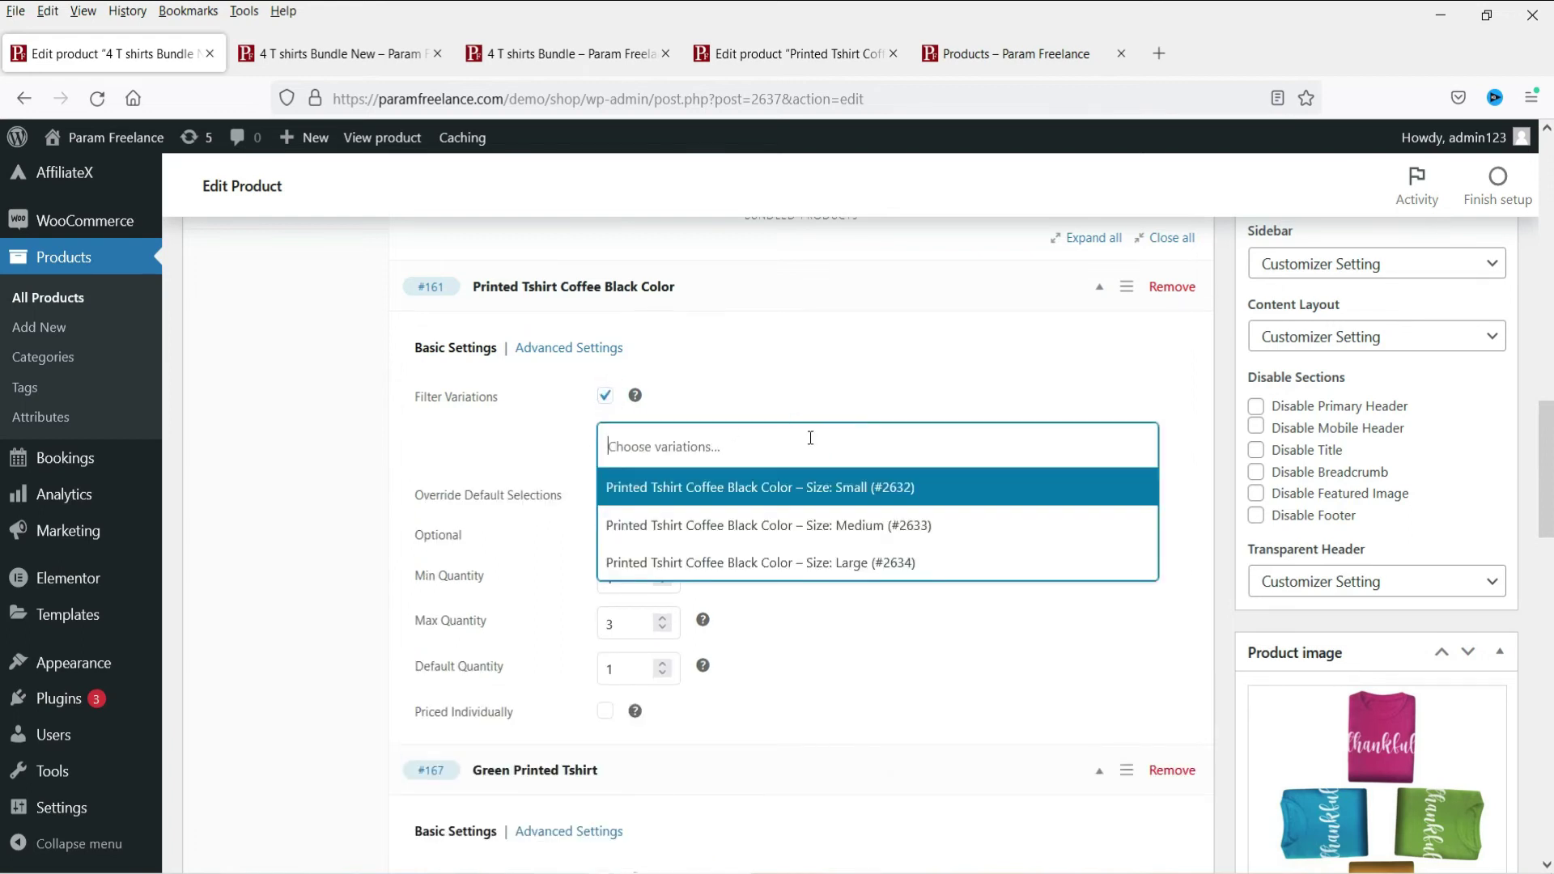
{"action": "left_click", "coordinate": [782, 489]}
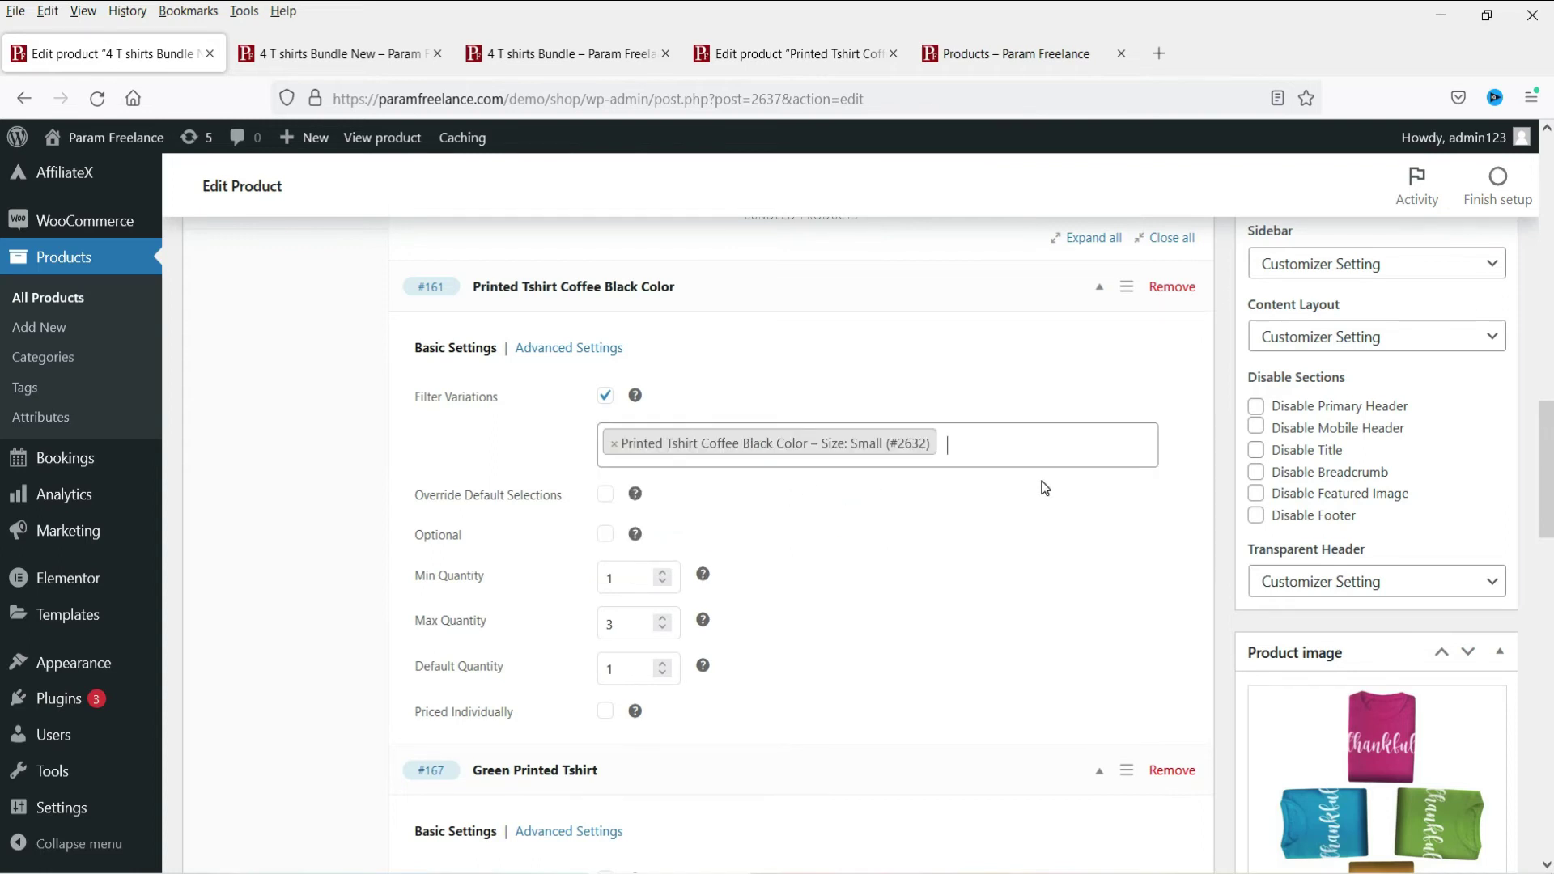
{"action": "left_click", "coordinate": [606, 395]}
Override the default selection of Printed Tshirt Coffee Black Color with size Small and update the bundle product
{"action": "left_click", "coordinate": [605, 437]}
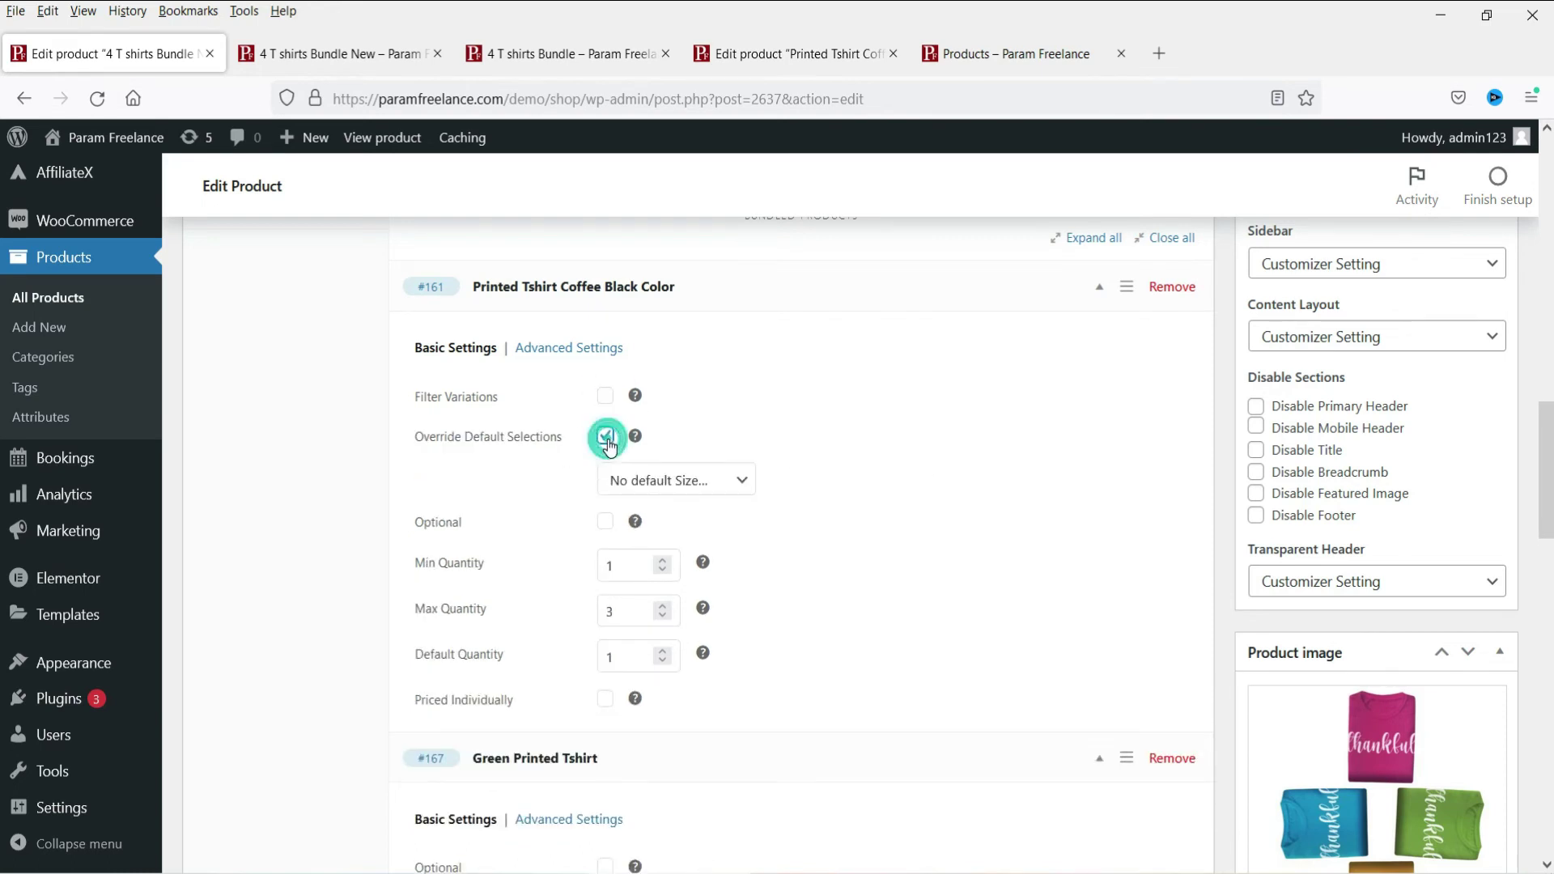
{"action": "left_click", "coordinate": [710, 485]}
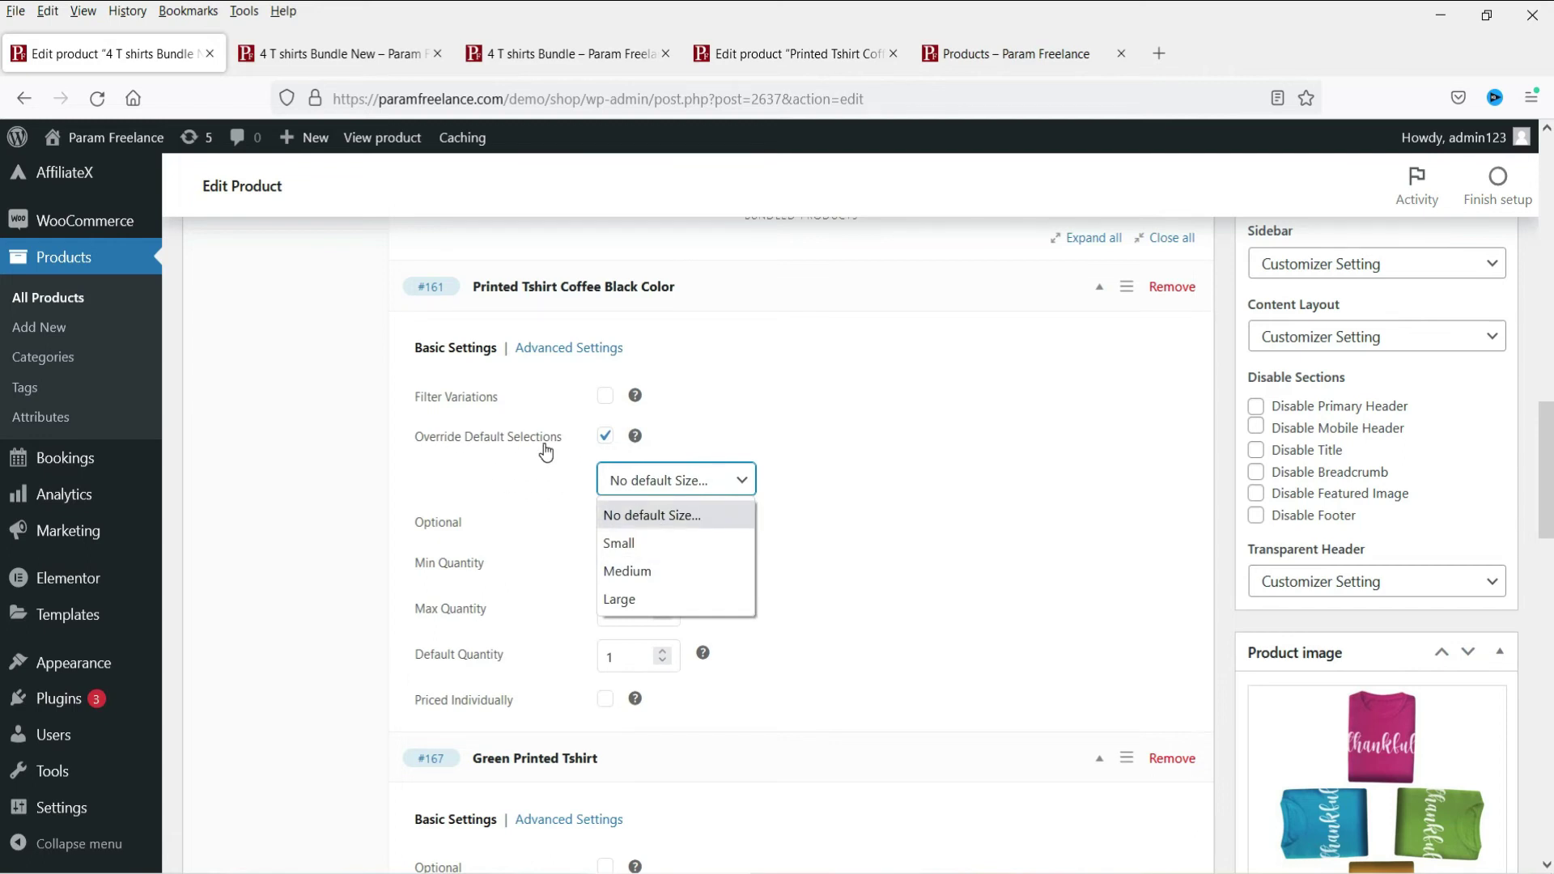
{"action": "left_click", "coordinate": [678, 547]}
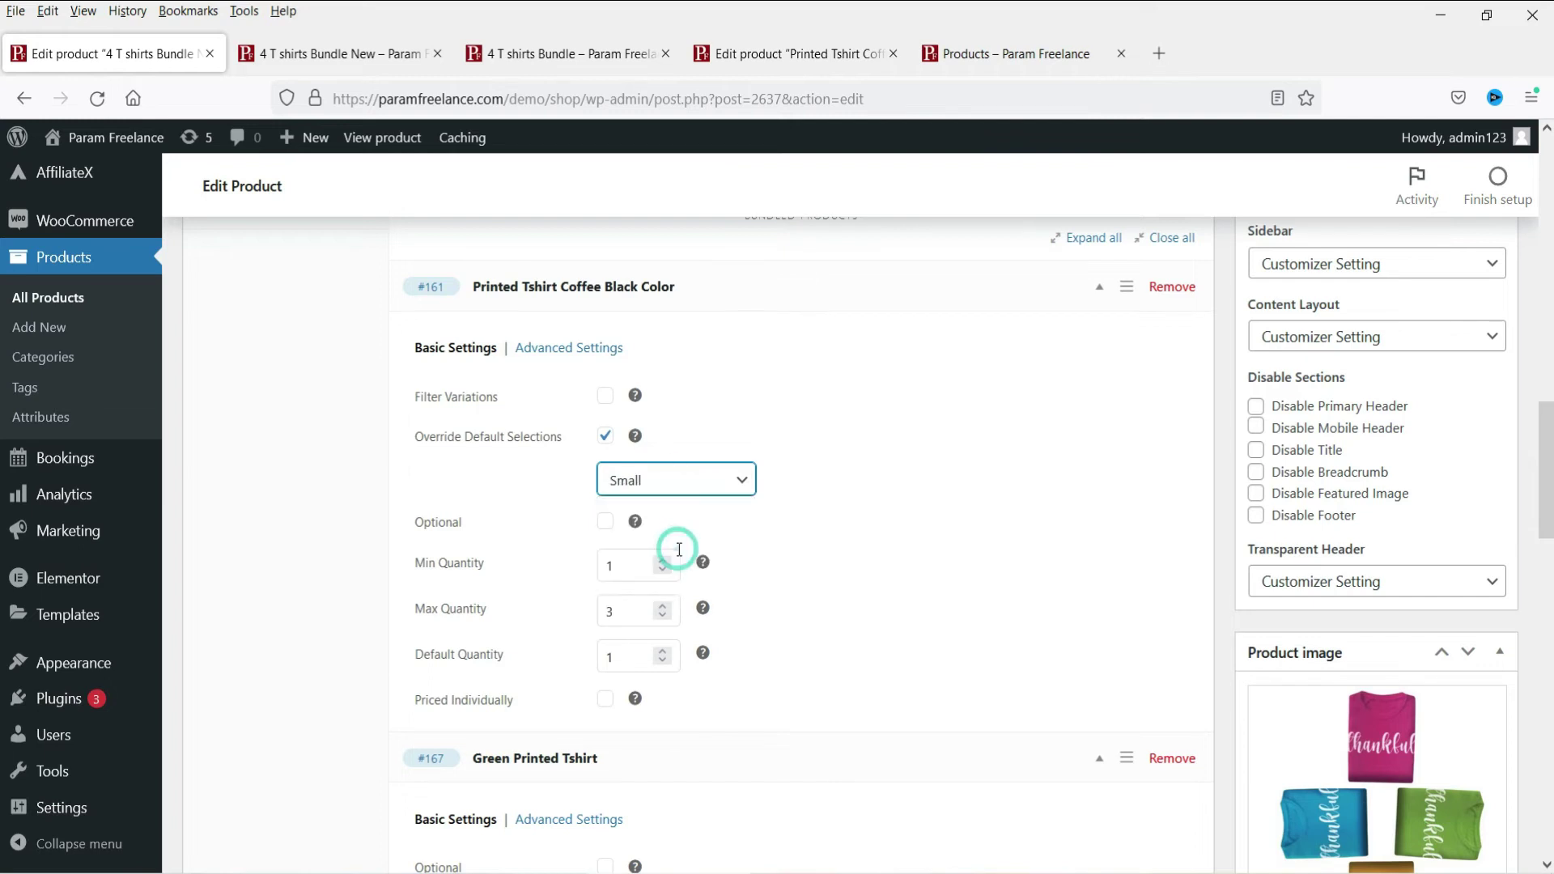
{"action": "scroll", "coordinate": [1410, 527], "scroll_direction": "up", "scroll_amount": 10}
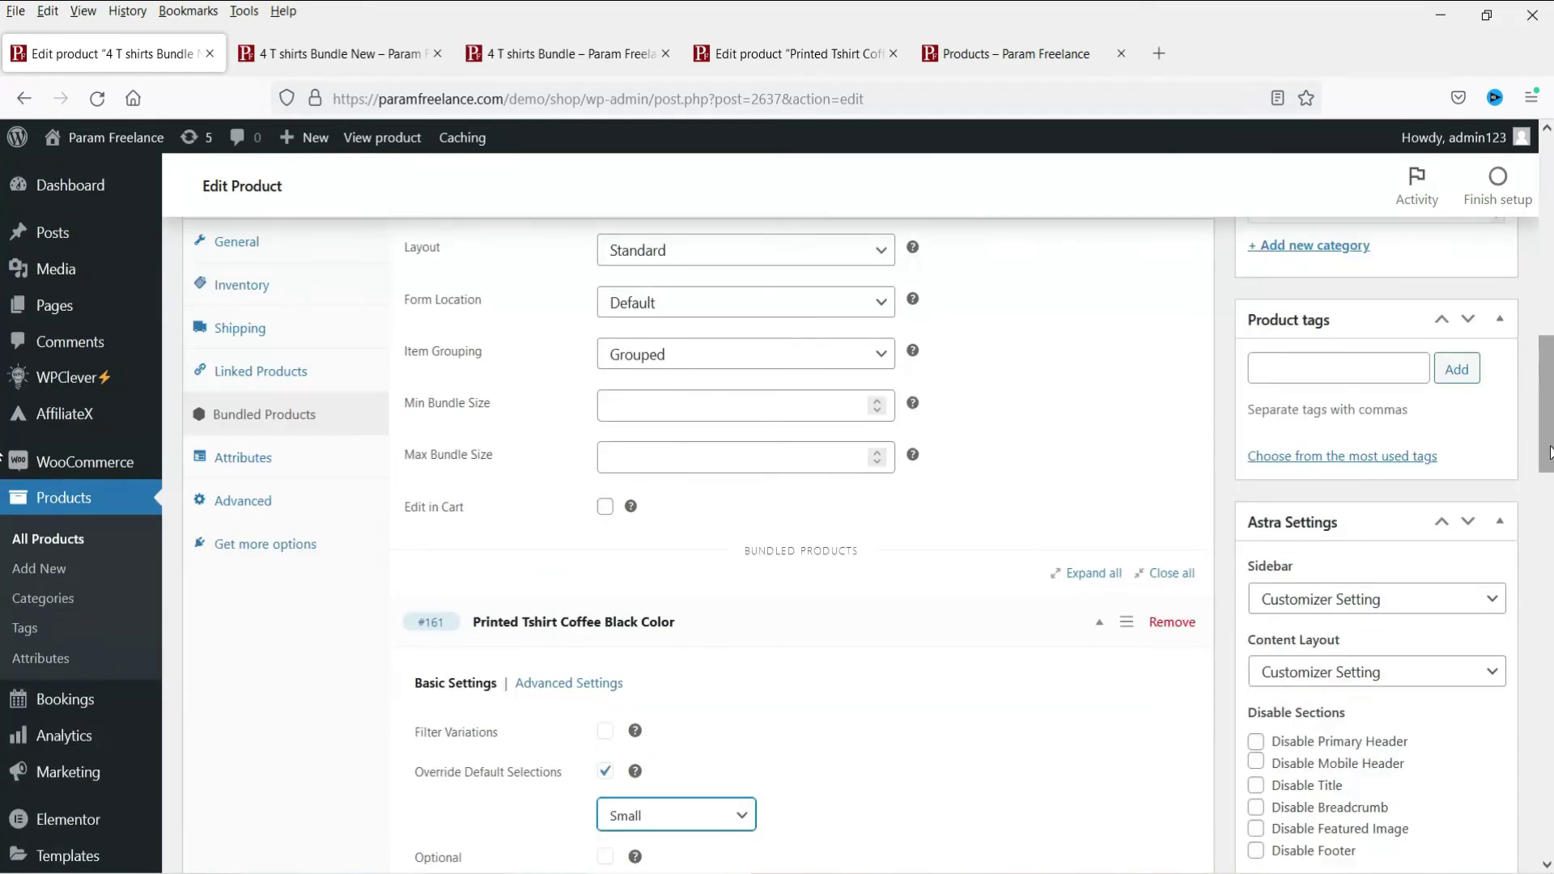
{"action": "left_click", "coordinate": [1473, 331]}
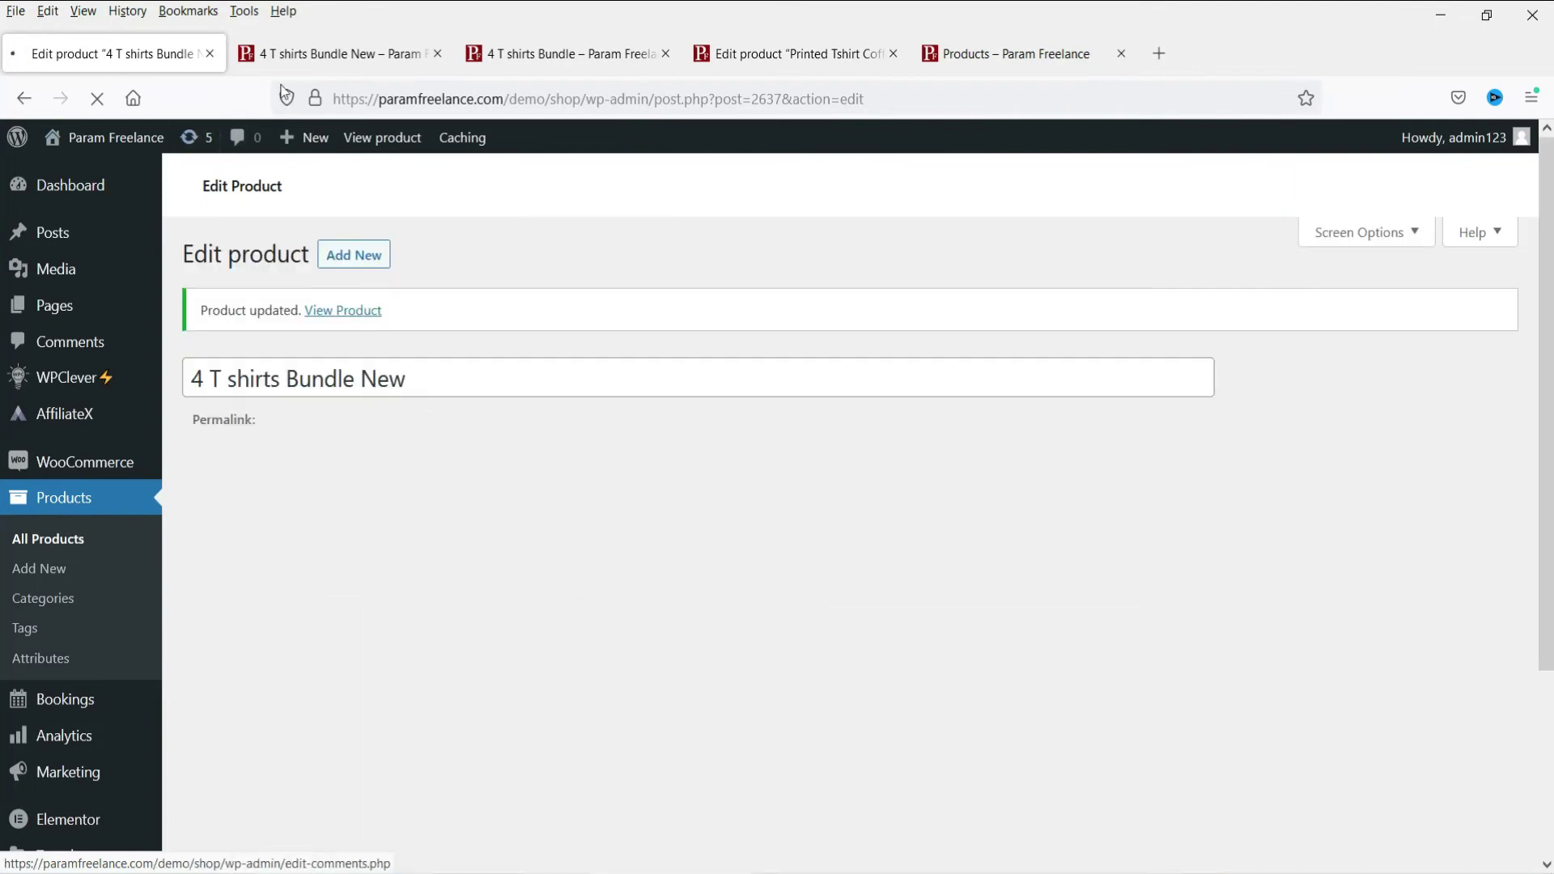
Reload the bundle's shop page and try a quantity of 3 for each of the first three bundled T-shirts
{"action": "left_click", "coordinate": [340, 54]}
{"action": "left_click", "coordinate": [98, 98]}
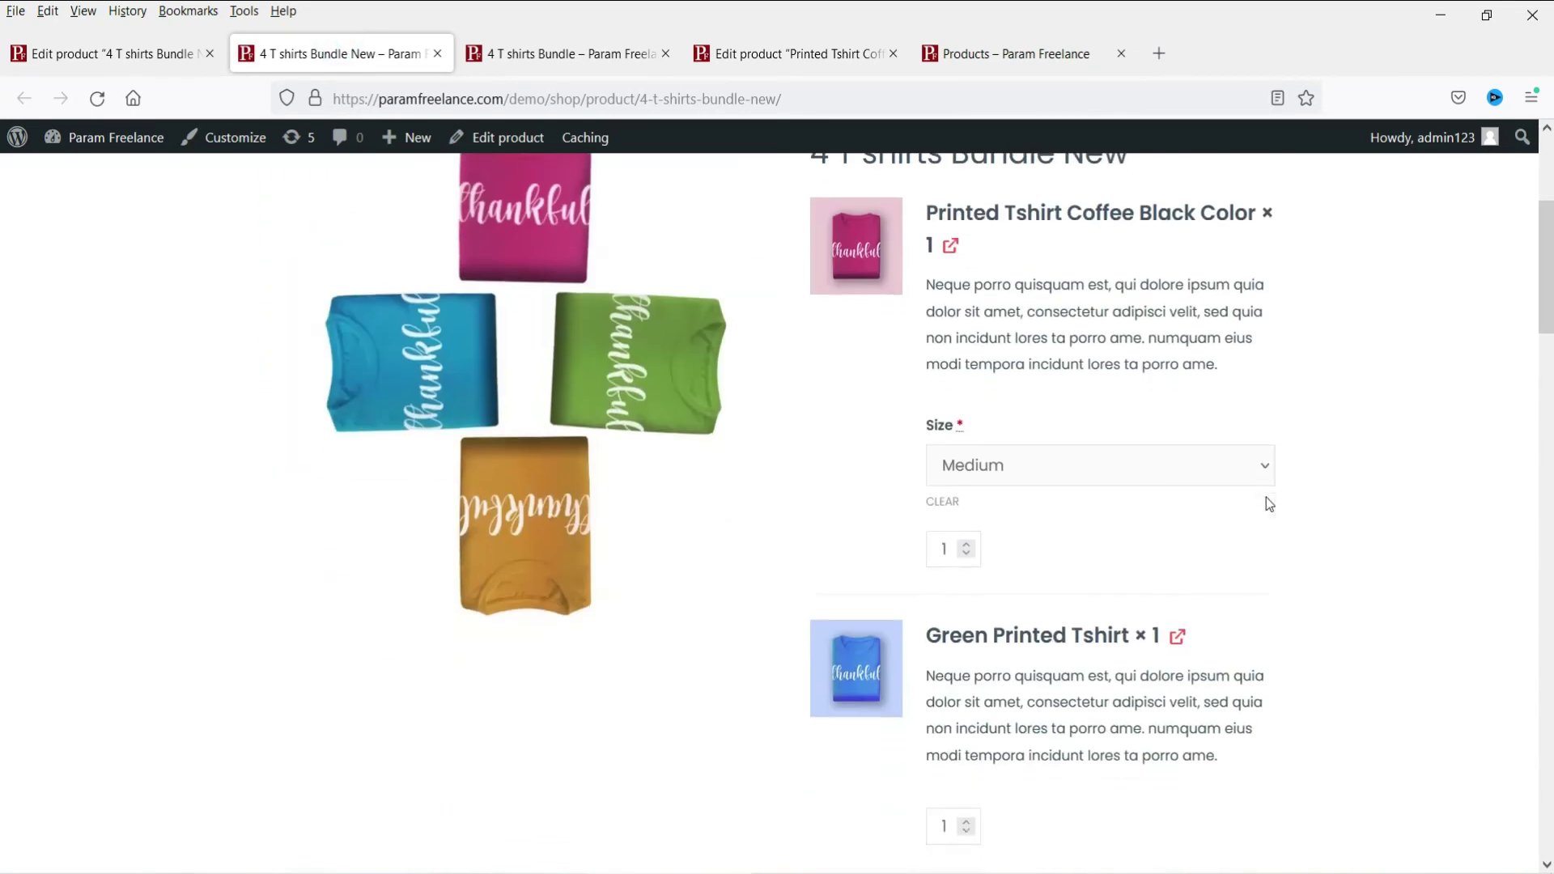
{"action": "left_click", "coordinate": [967, 543]}
{"action": "left_click", "coordinate": [967, 543]}
{"action": "scroll", "coordinate": [1170, 583], "scroll_direction": "down", "scroll_amount": 4}
{"action": "left_click", "coordinate": [966, 486]}
{"action": "left_click", "coordinate": [966, 486]}
{"action": "left_click", "coordinate": [966, 486]}
{"action": "scroll", "coordinate": [965, 494], "scroll_direction": "down", "scroll_amount": 3}
{"action": "left_click", "coordinate": [966, 539]}
{"action": "left_click", "coordinate": [966, 539]}
{"action": "scroll", "coordinate": [968, 552], "scroll_direction": "down", "scroll_amount": 4}
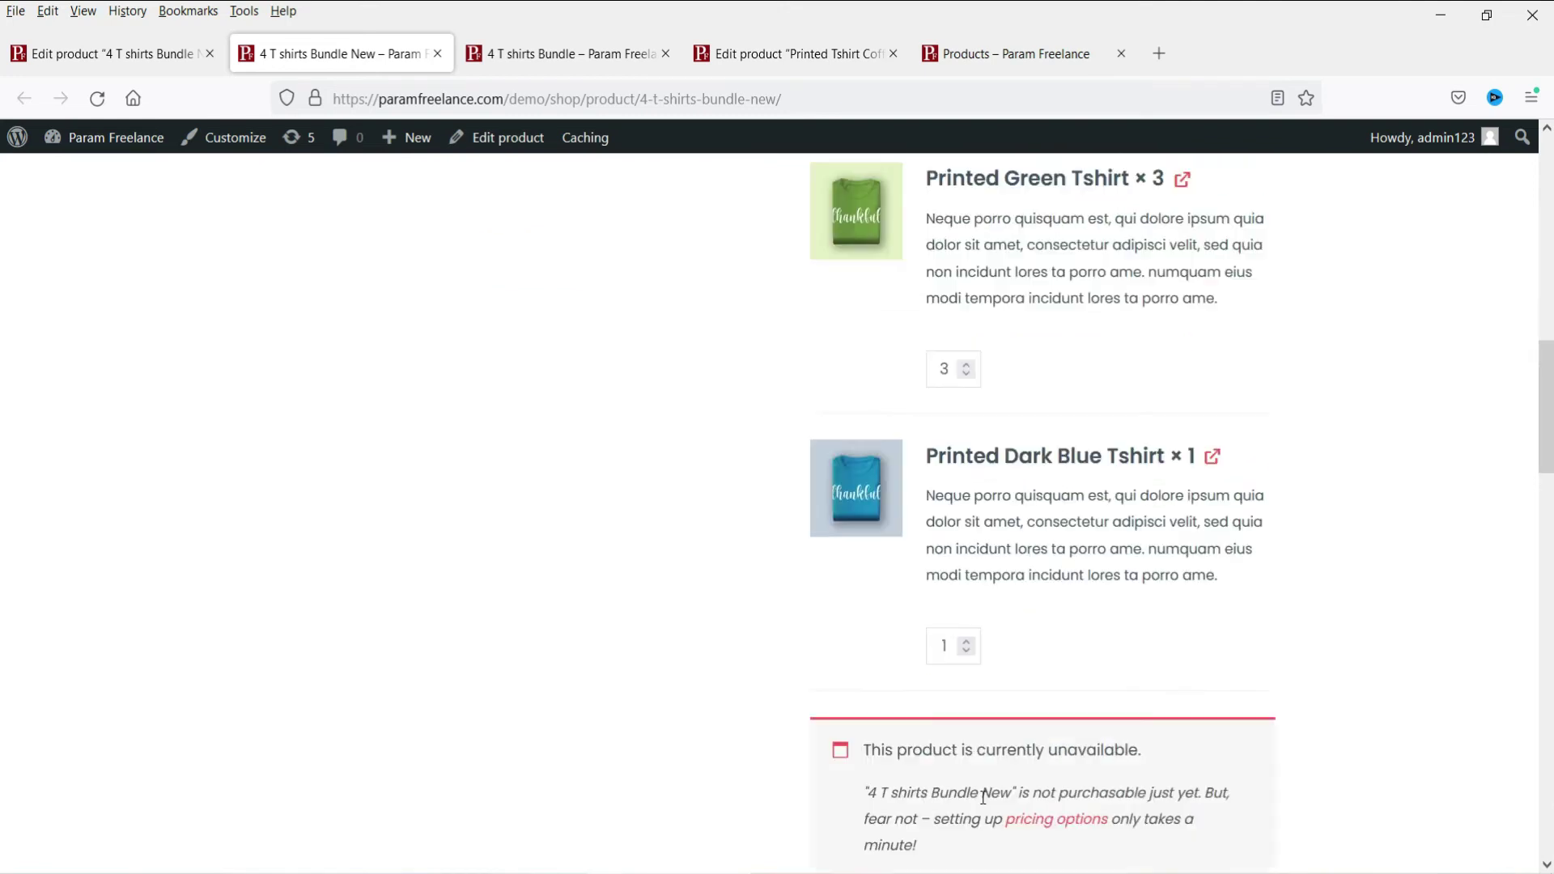
Lower the quantities of the first three bundled T-shirts on the shop page back to 1
{"action": "scroll", "coordinate": [972, 455], "scroll_direction": "up", "scroll_amount": 5}
{"action": "left_click", "coordinate": [966, 659]}
{"action": "left_click", "coordinate": [965, 660]}
{"action": "left_click", "coordinate": [966, 384]}
{"action": "left_click", "coordinate": [967, 383]}
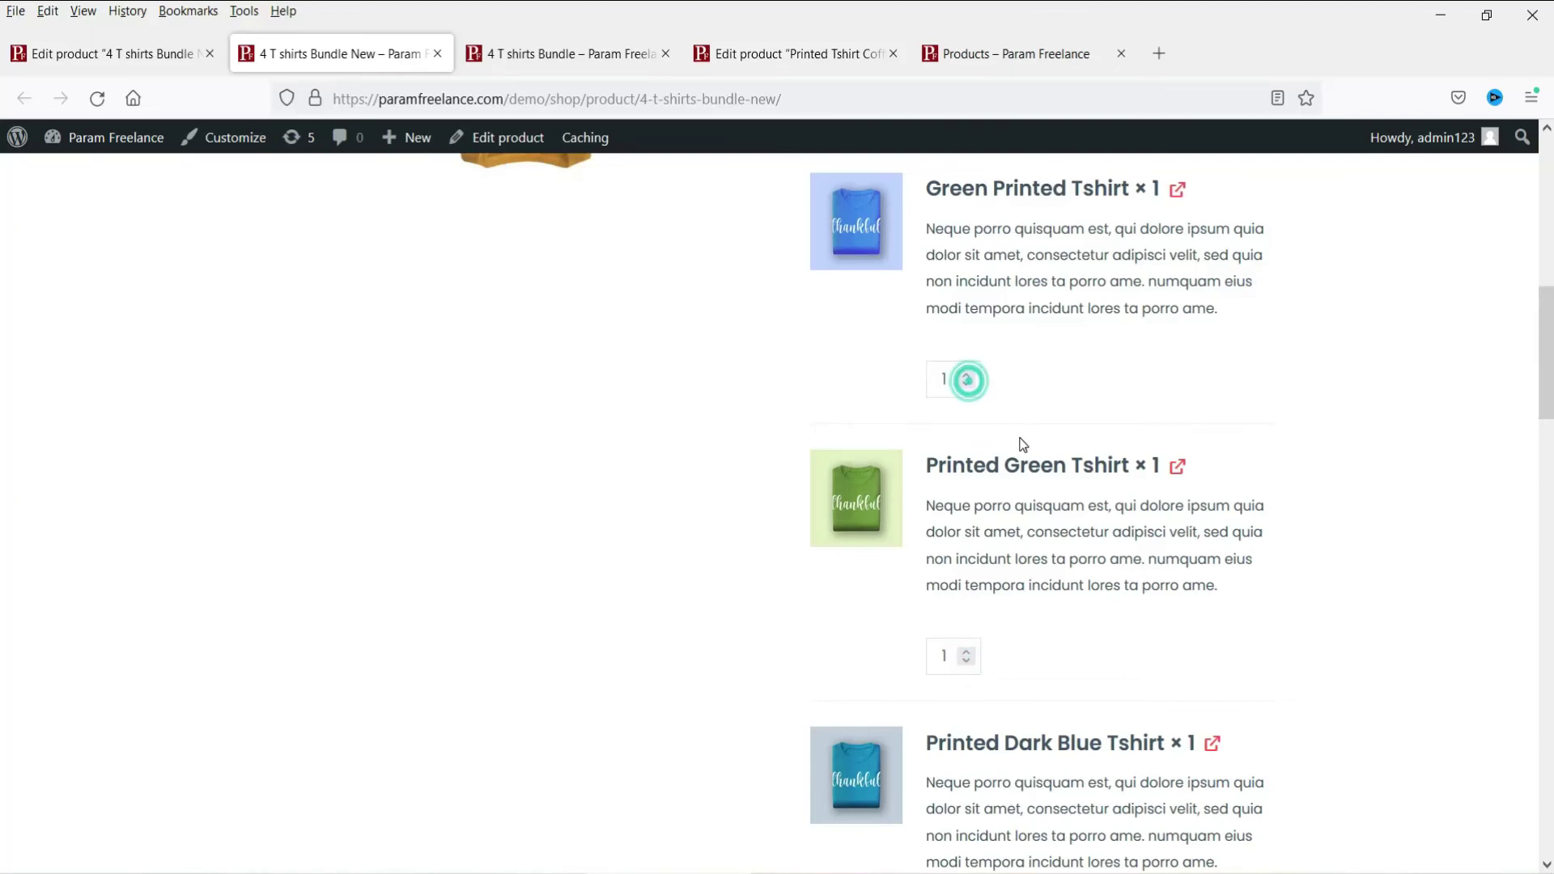
{"action": "scroll", "coordinate": [1017, 441], "scroll_direction": "up", "scroll_amount": 4}
{"action": "left_click", "coordinate": [968, 447]}
{"action": "scroll", "coordinate": [1211, 523], "scroll_direction": "up", "scroll_amount": 5}
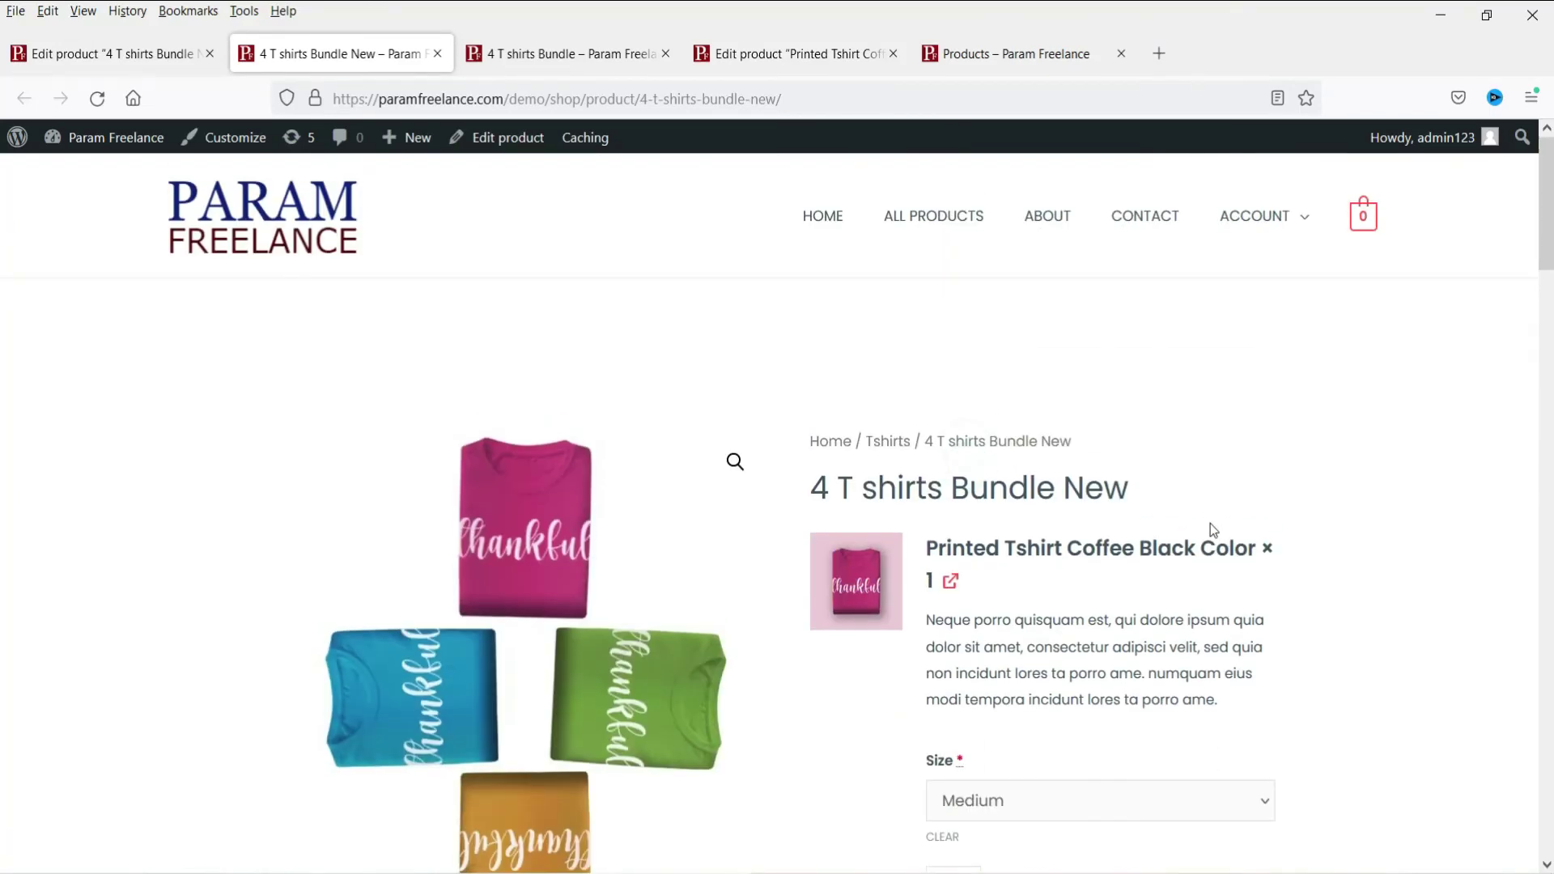
In the product editor, enable individual pricing for Printed Tshirt Coffee Black Color with a discount of 10%
{"action": "left_click", "coordinate": [75, 41]}
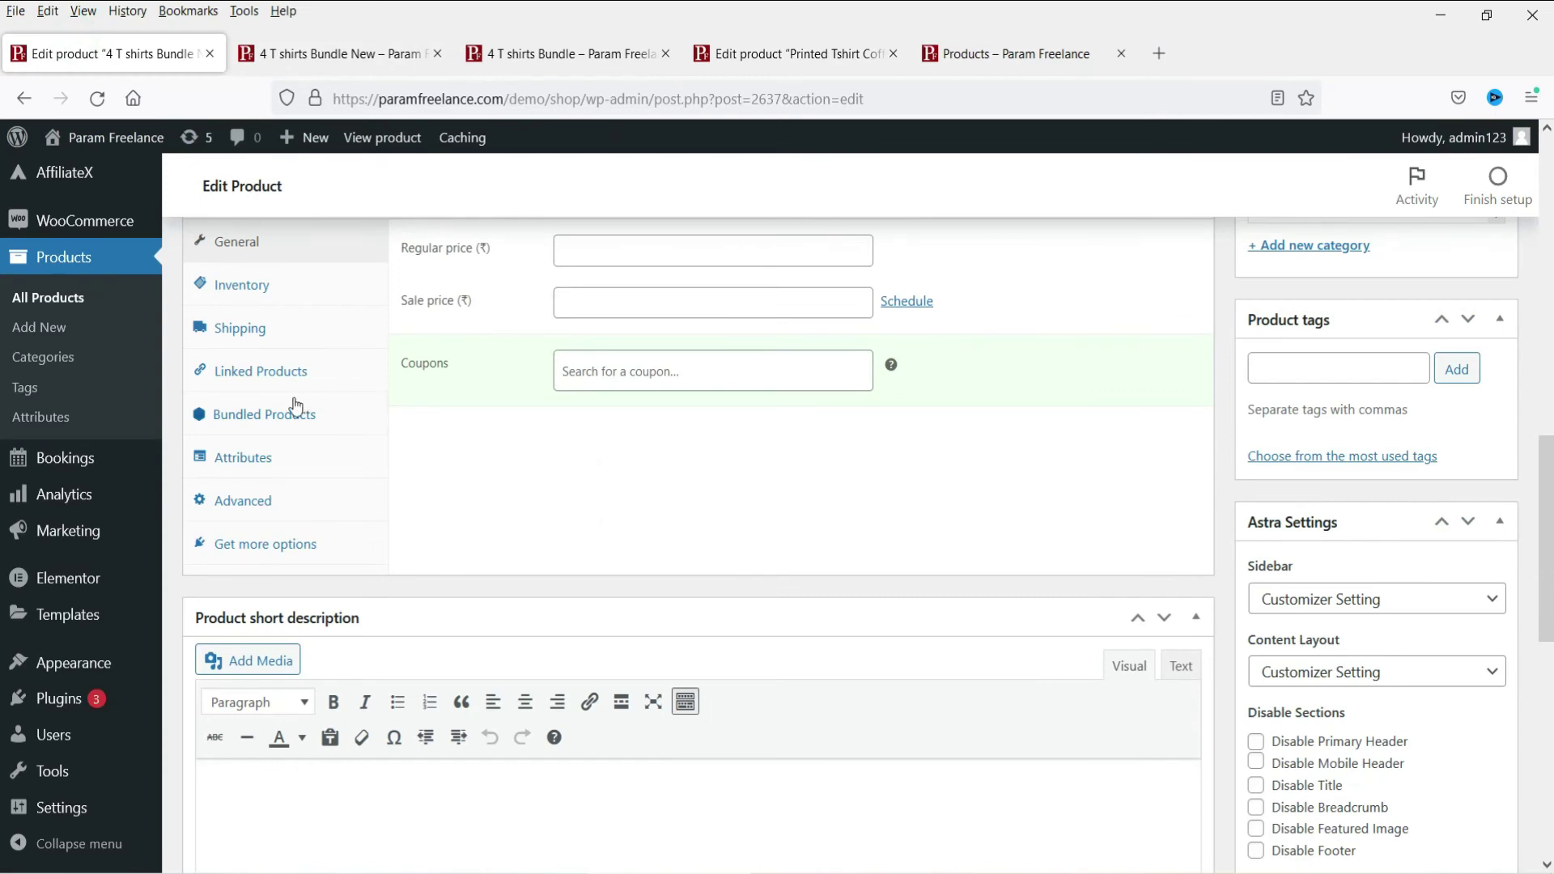
{"action": "left_click", "coordinate": [301, 424]}
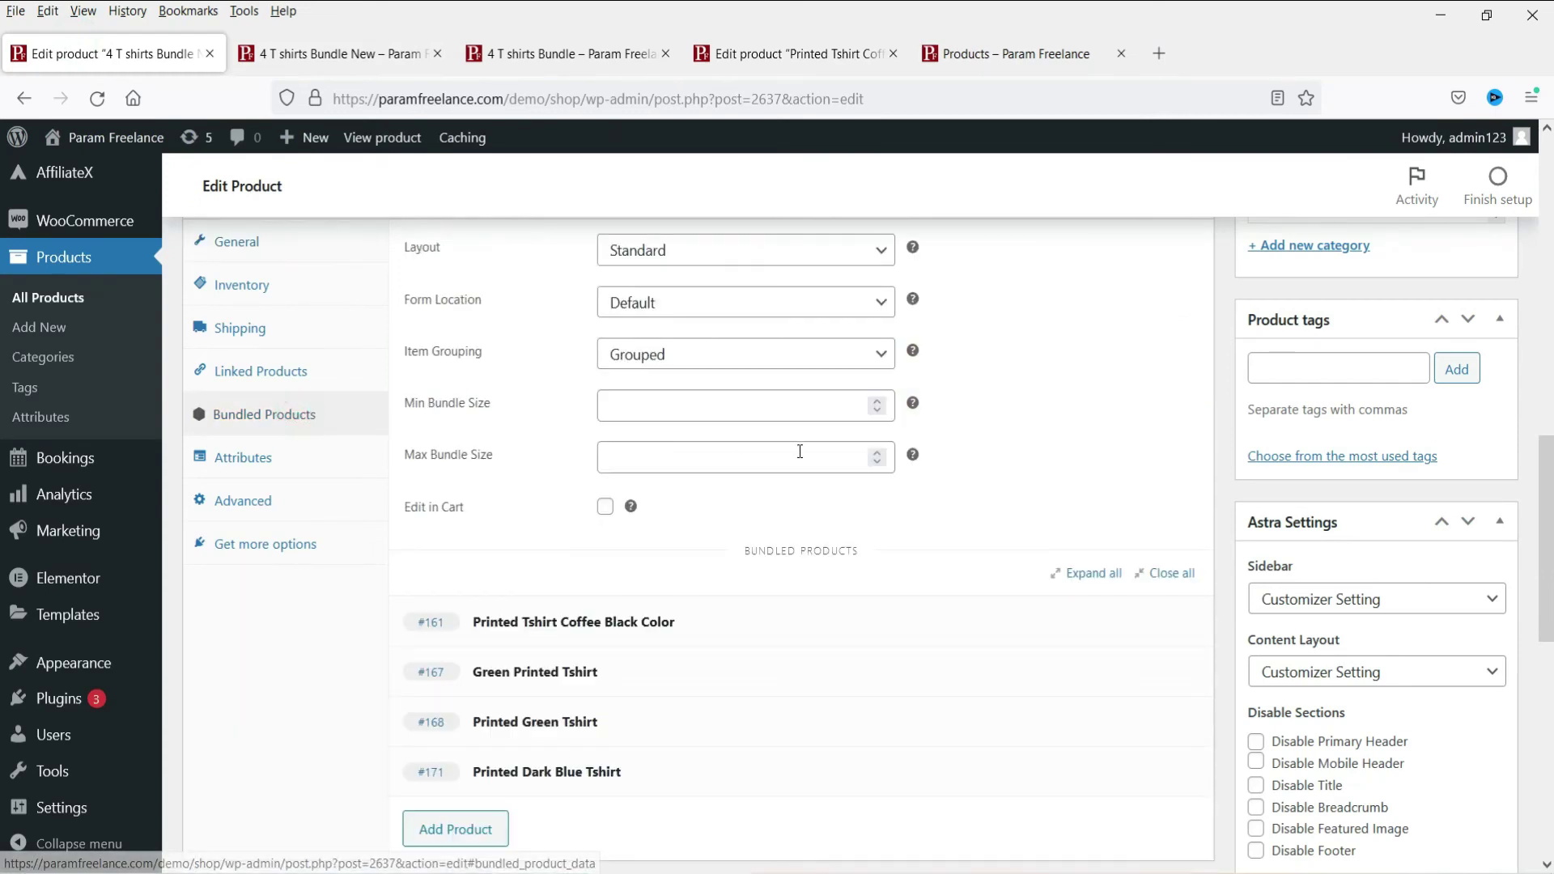
{"action": "scroll", "coordinate": [926, 434], "scroll_direction": "up", "scroll_amount": 5}
{"action": "scroll", "coordinate": [925, 433], "scroll_direction": "down", "scroll_amount": 5}
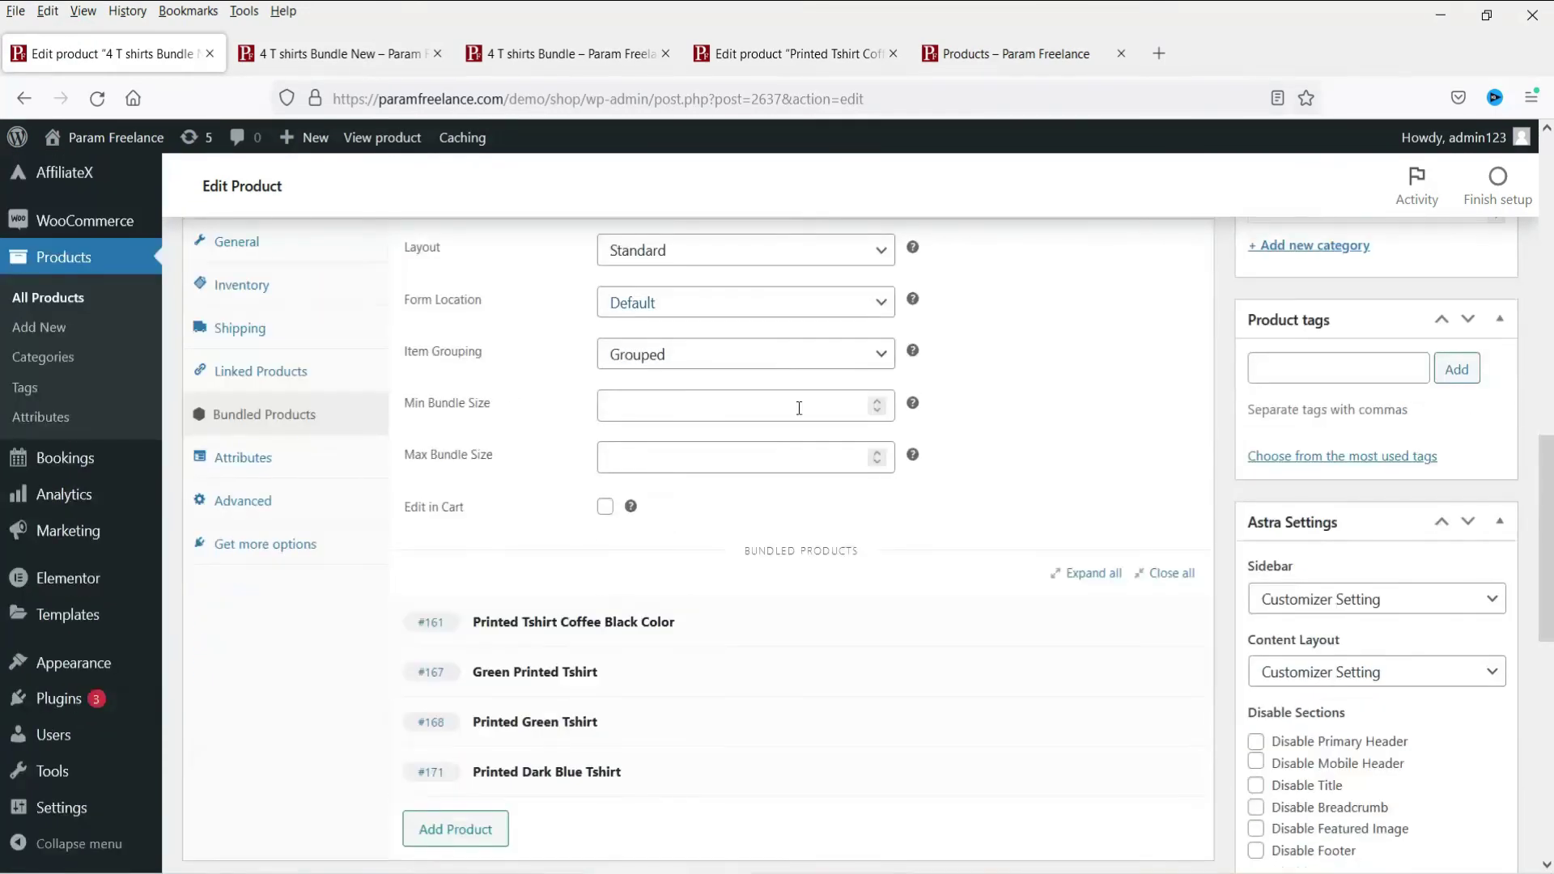
{"action": "scroll", "coordinate": [877, 445], "scroll_direction": "down", "scroll_amount": 3}
{"action": "left_click", "coordinate": [736, 409]}
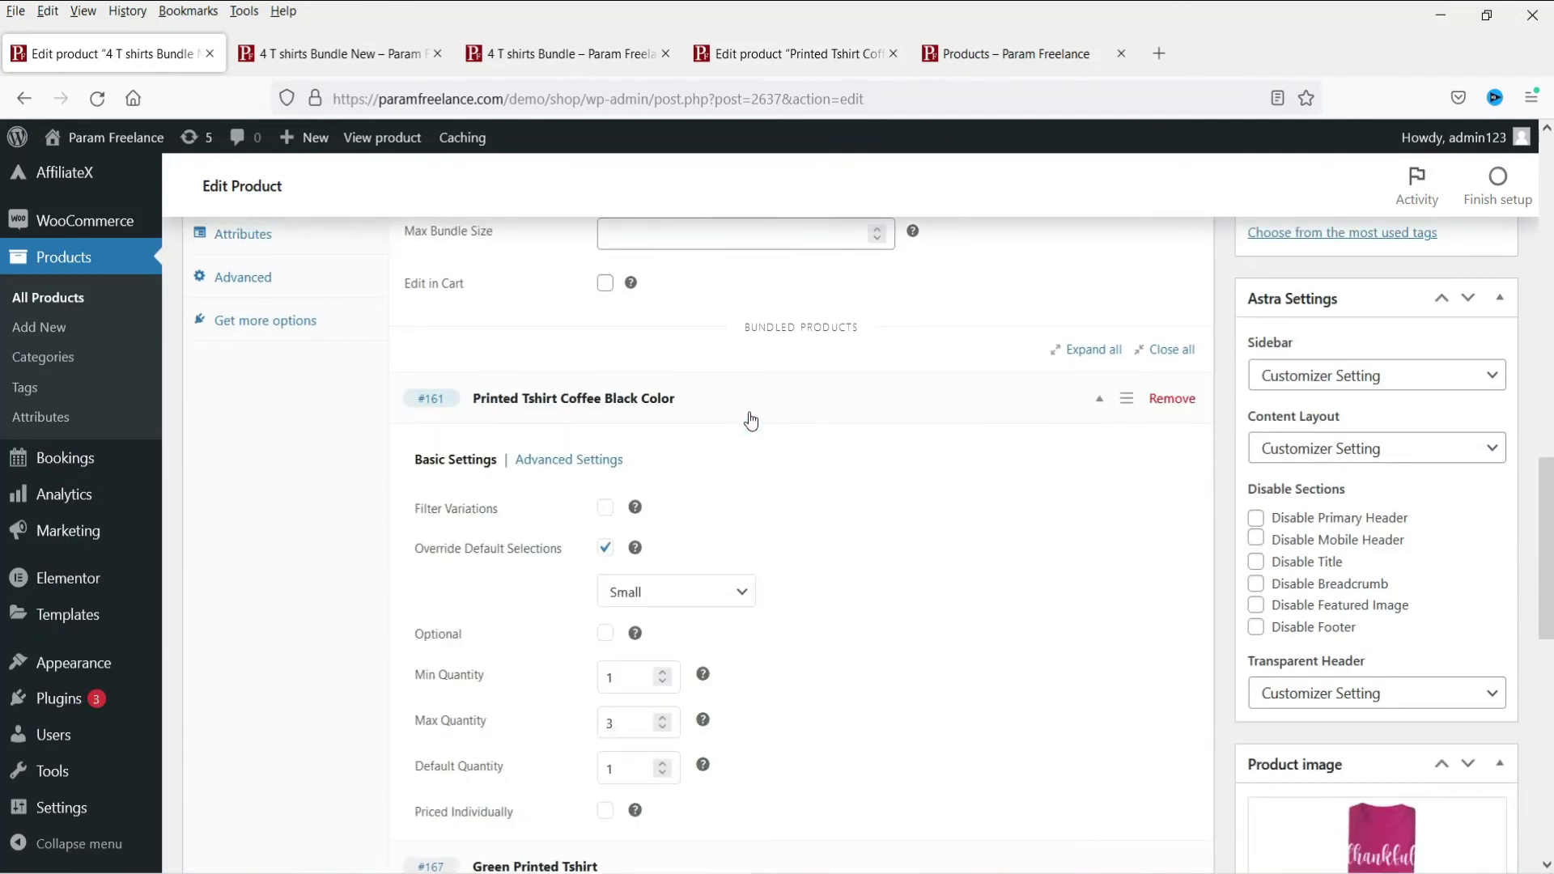
{"action": "scroll", "coordinate": [784, 434], "scroll_direction": "down", "scroll_amount": 3}
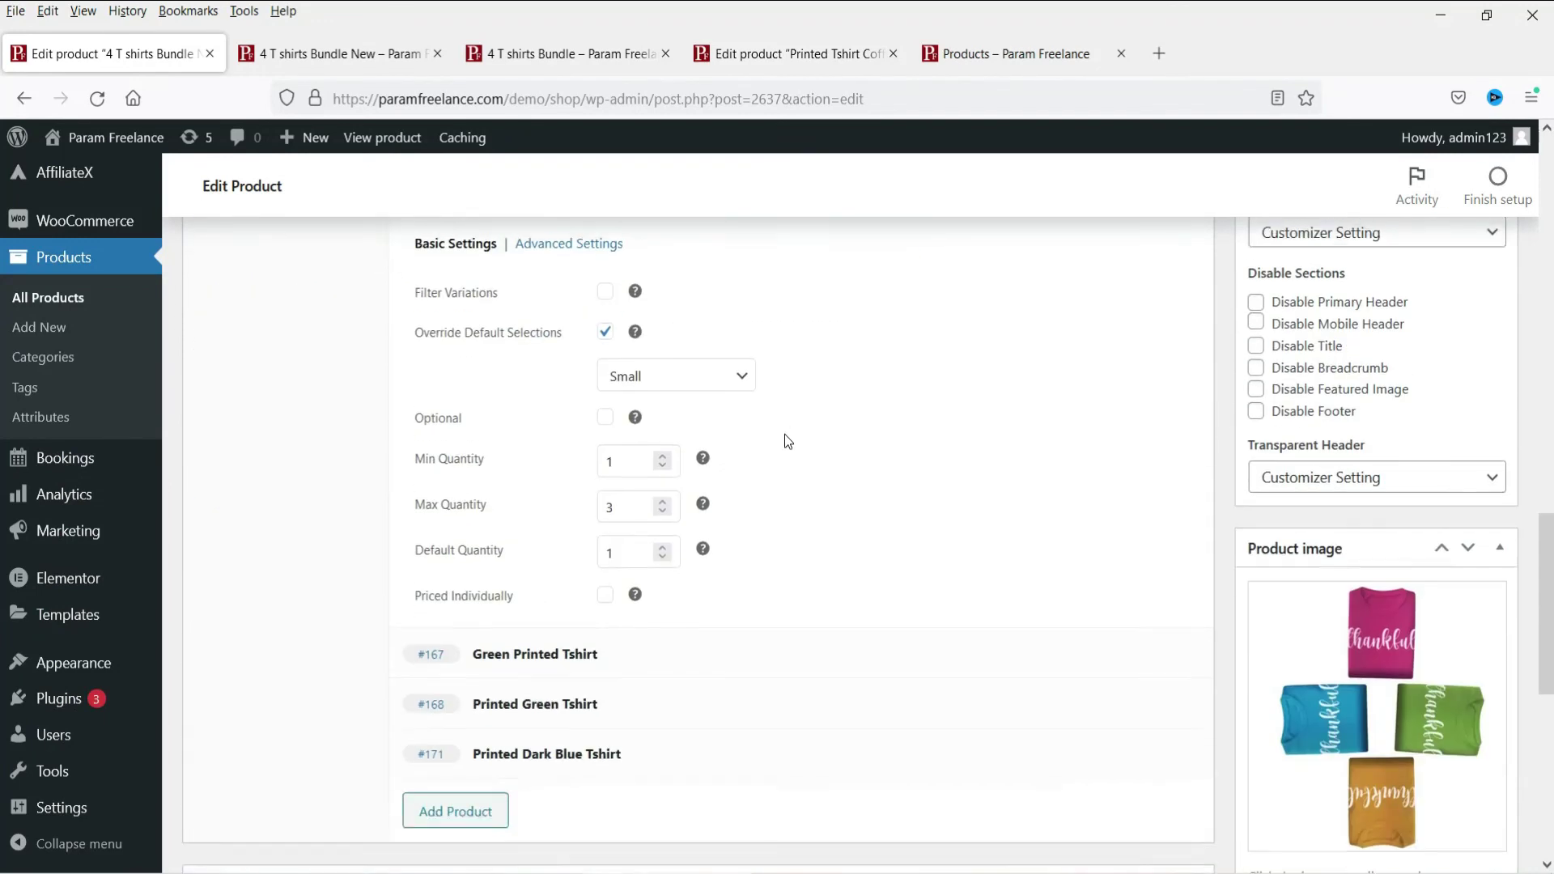
{"action": "left_click", "coordinate": [606, 588]}
{"action": "left_click", "coordinate": [636, 628]}
{"action": "type", "text": "10"}
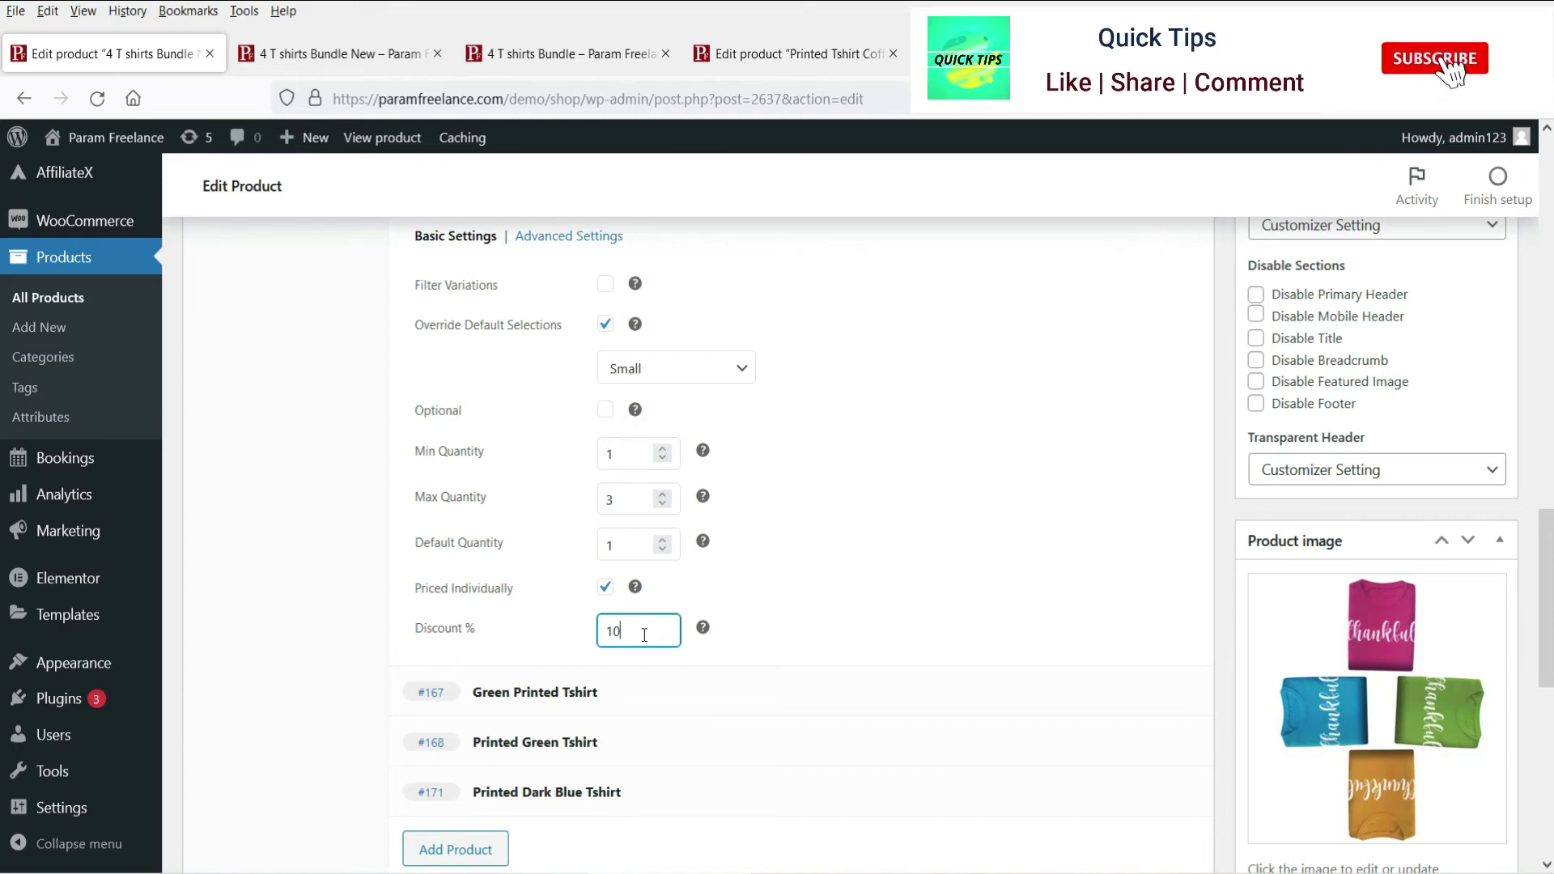
Enable individual pricing for the bundled Green Printed Tshirt with a discount of 10%
{"action": "left_click", "coordinate": [631, 697]}
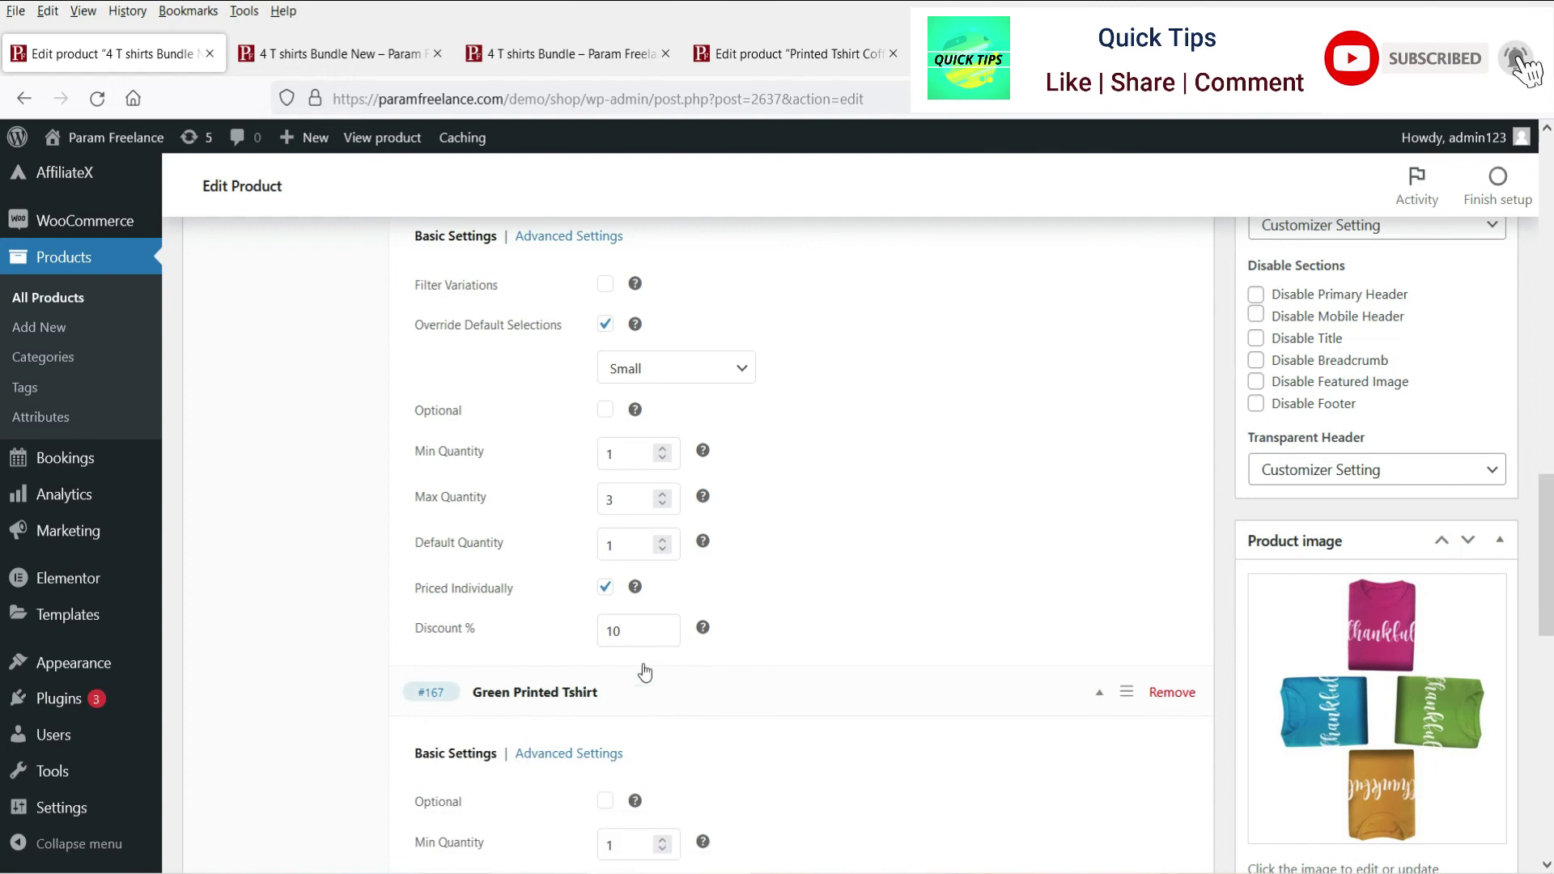
{"action": "scroll", "coordinate": [647, 648], "scroll_direction": "down", "scroll_amount": 5}
{"action": "left_click", "coordinate": [605, 531]}
{"action": "left_click", "coordinate": [611, 574]}
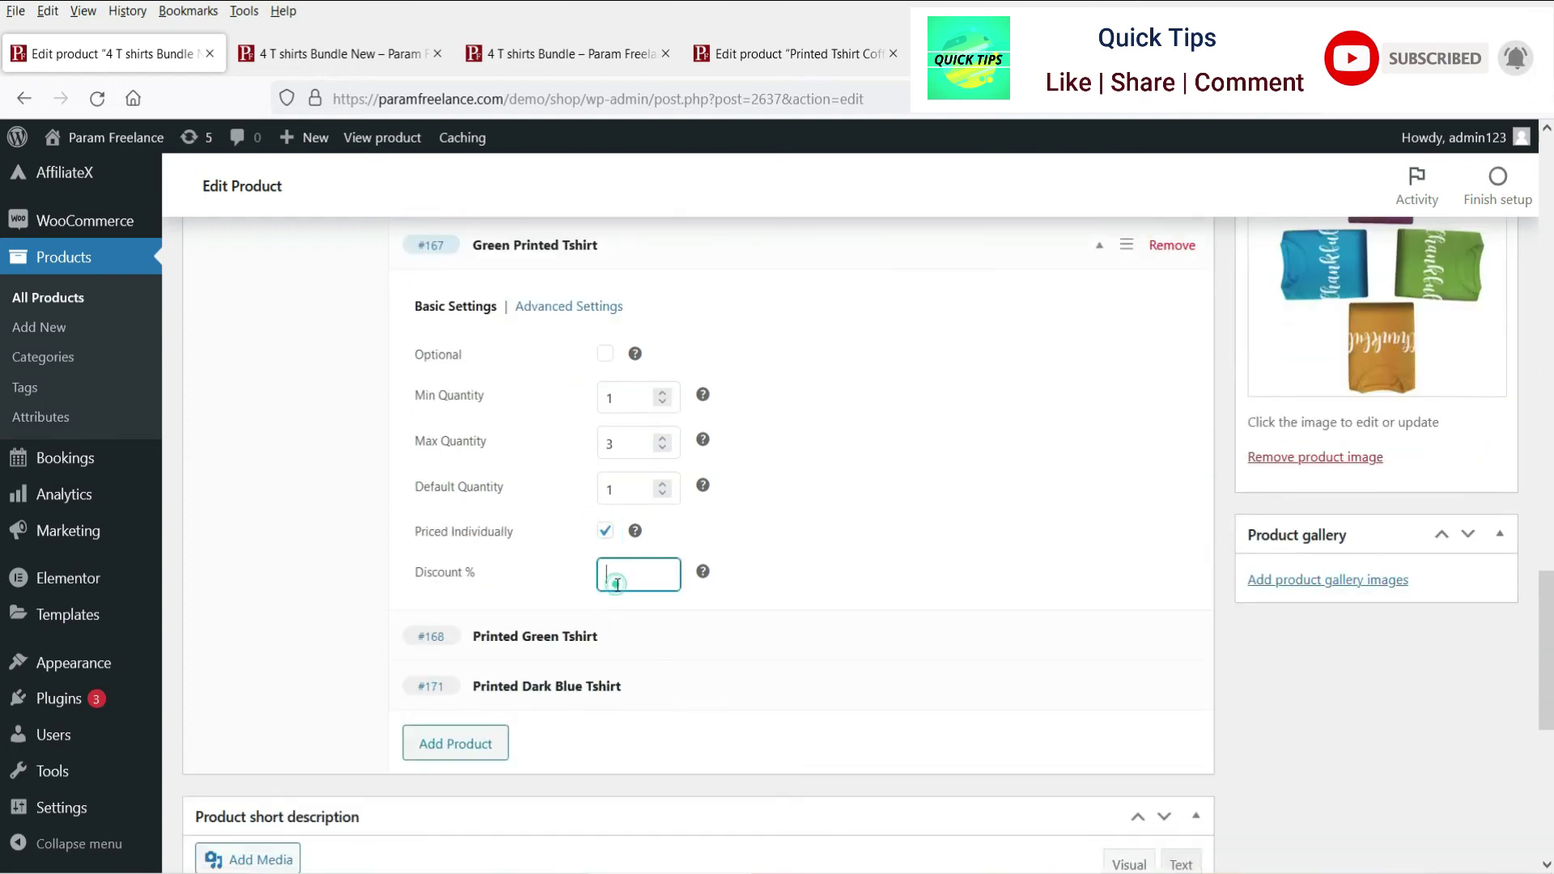
{"action": "type", "text": "10"}
Enable individual pricing for the bundled Printed Green Tshirt with a discount of 10%
{"action": "left_click", "coordinate": [666, 641]}
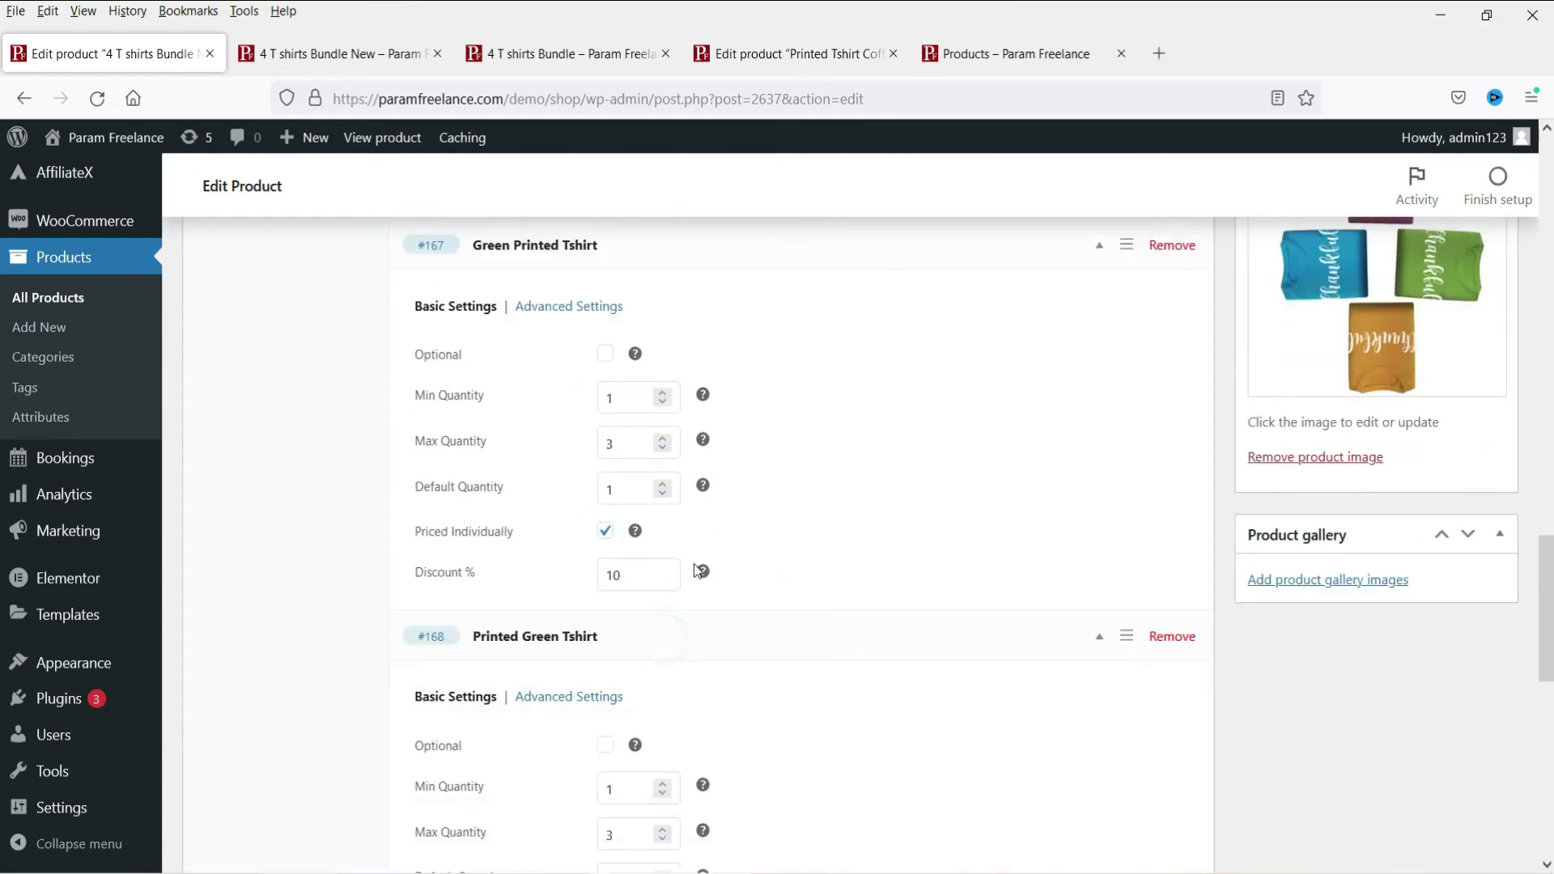
{"action": "scroll", "coordinate": [650, 636], "scroll_direction": "down", "scroll_amount": 4}
{"action": "left_click", "coordinate": [606, 586]}
{"action": "scroll", "coordinate": [647, 567], "scroll_direction": "down", "scroll_amount": 3}
{"action": "left_click", "coordinate": [638, 405]}
{"action": "type", "text": "10"}
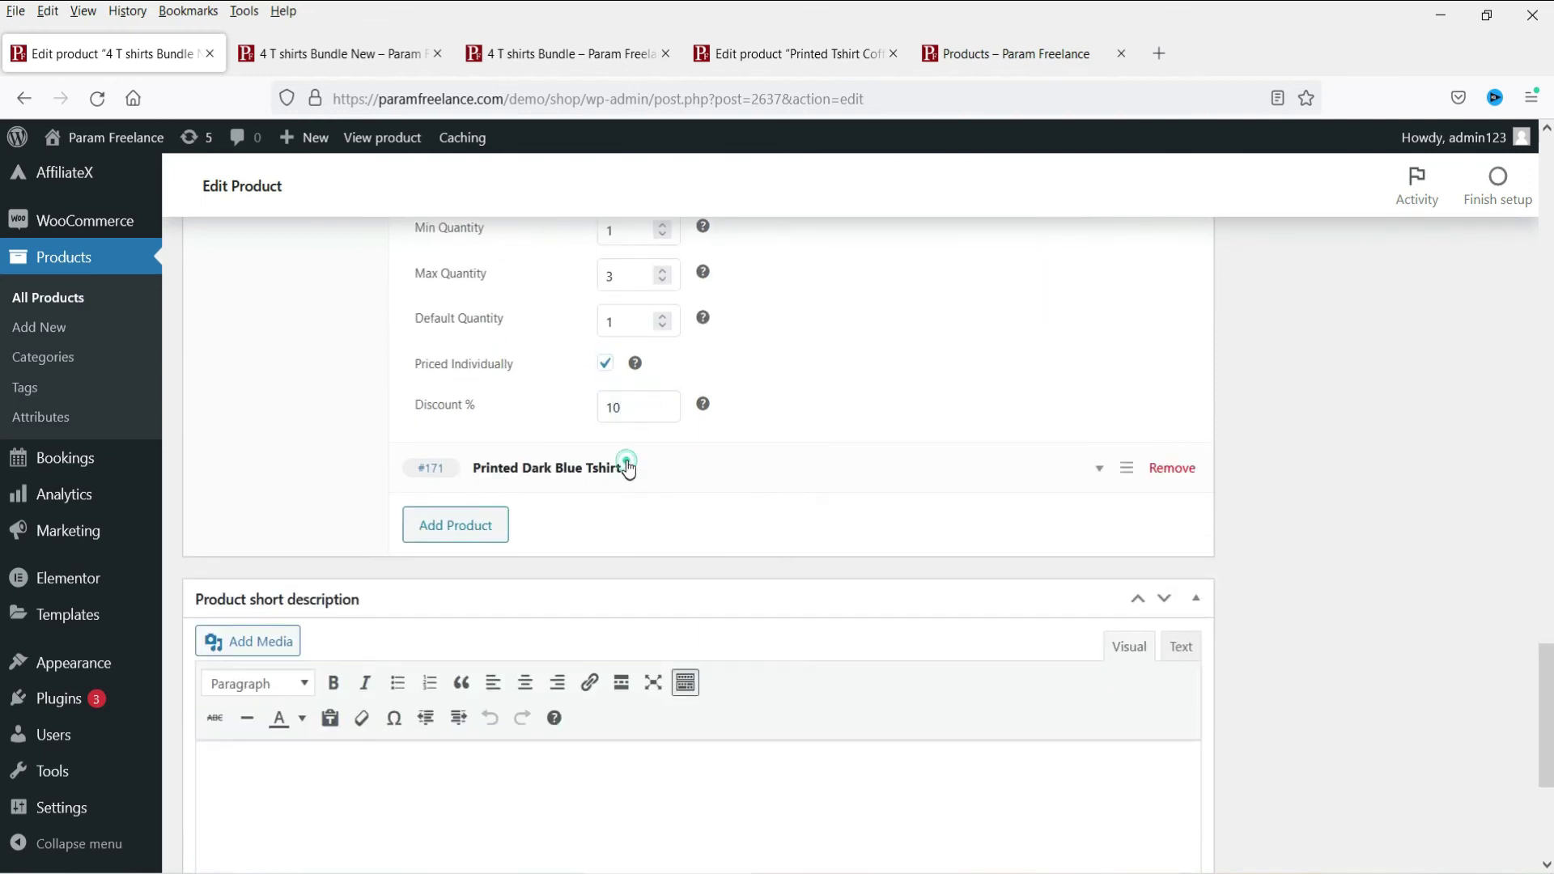
Enable individual pricing for the bundled Printed Dark Blue Tshirt with a discount of 10%
{"action": "left_click", "coordinate": [624, 465]}
{"action": "left_click", "coordinate": [606, 754]}
{"action": "scroll", "coordinate": [749, 639], "scroll_direction": "down", "scroll_amount": 3}
{"action": "left_click", "coordinate": [620, 574]}
{"action": "type", "text": "10"}
{"action": "left_click", "coordinate": [1295, 633]}
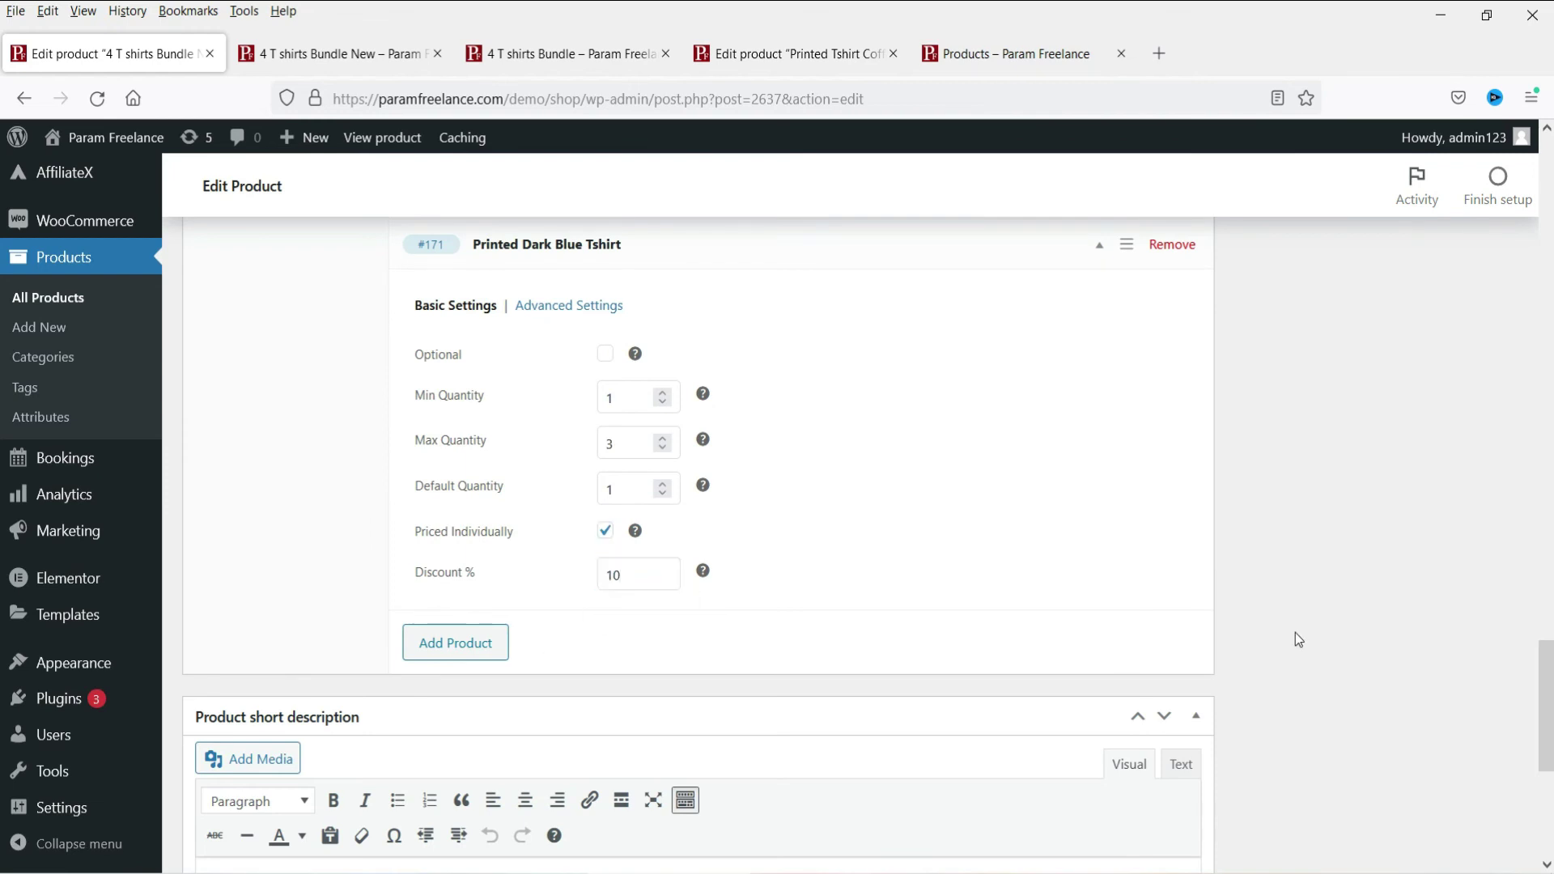
Update the bundle product to save the individual pricing and discounts
{"action": "scroll", "coordinate": [1312, 634], "scroll_direction": "up", "scroll_amount": 5}
{"action": "scroll", "coordinate": [1313, 634], "scroll_direction": "up", "scroll_amount": 10}
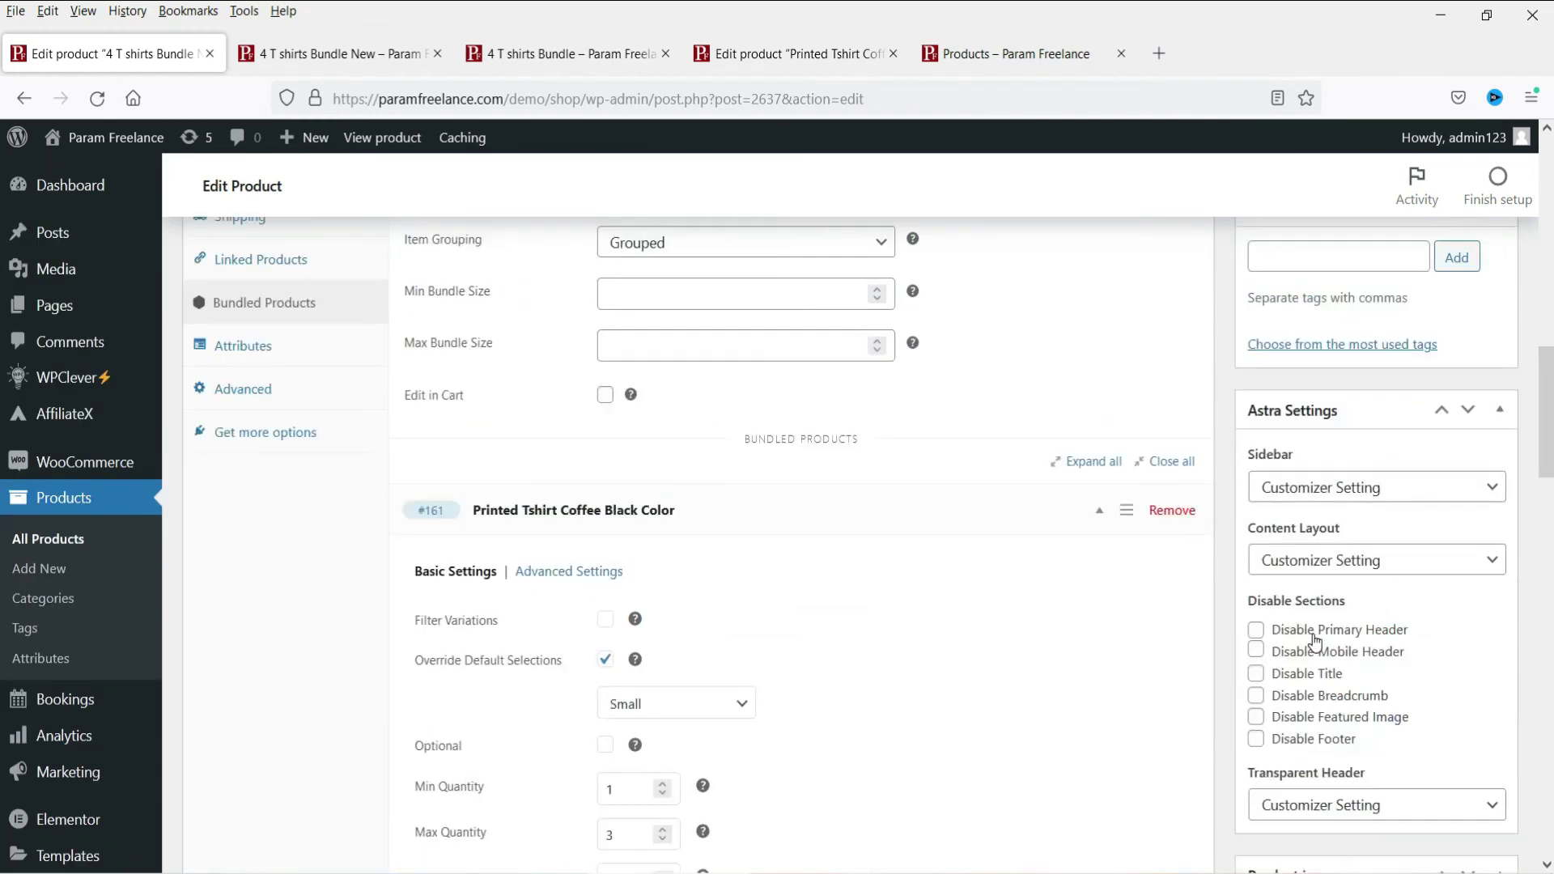
{"action": "left_click", "coordinate": [1462, 558]}
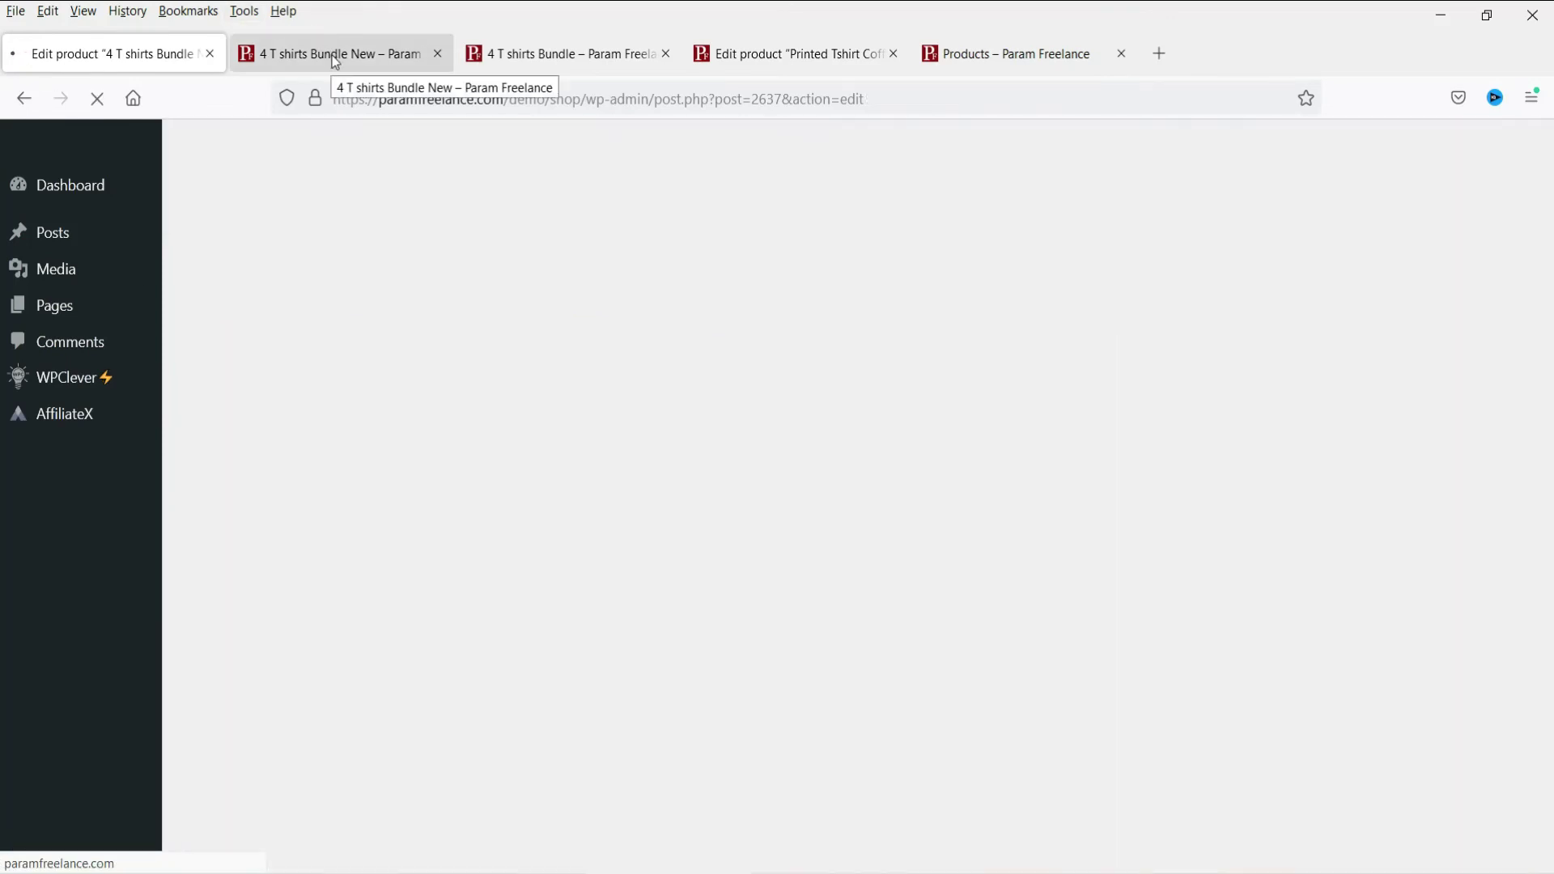
Reload the 4 T shirts Bundle New shop page and examine each T-shirt's discounted price and the bundle total
{"action": "left_click", "coordinate": [332, 55]}
{"action": "left_click", "coordinate": [106, 102]}
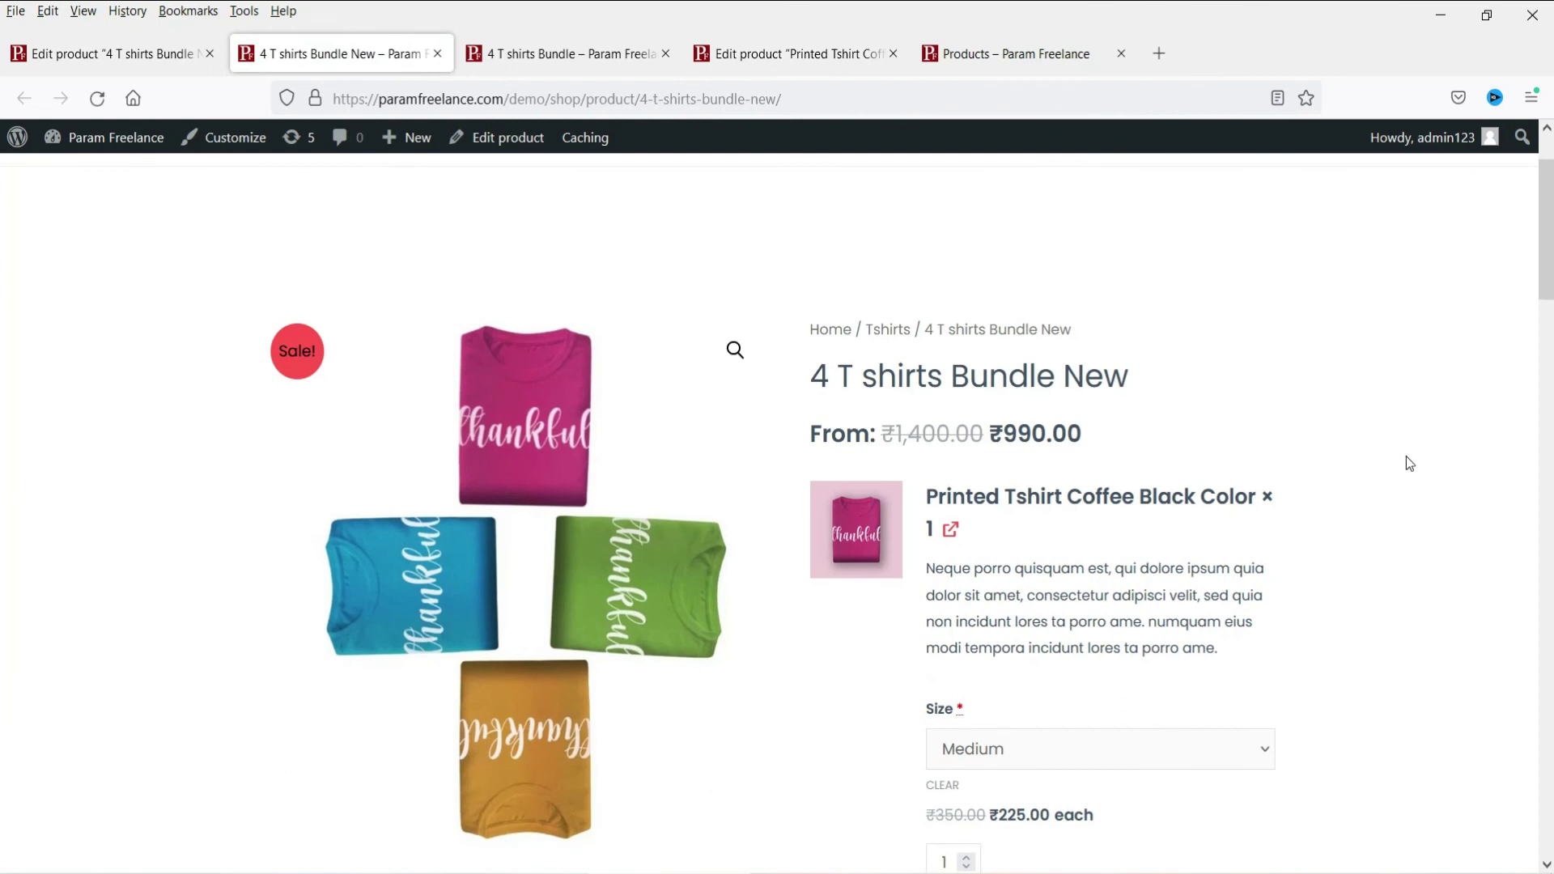
{"action": "scroll", "coordinate": [1409, 461], "scroll_direction": "down", "scroll_amount": 3}
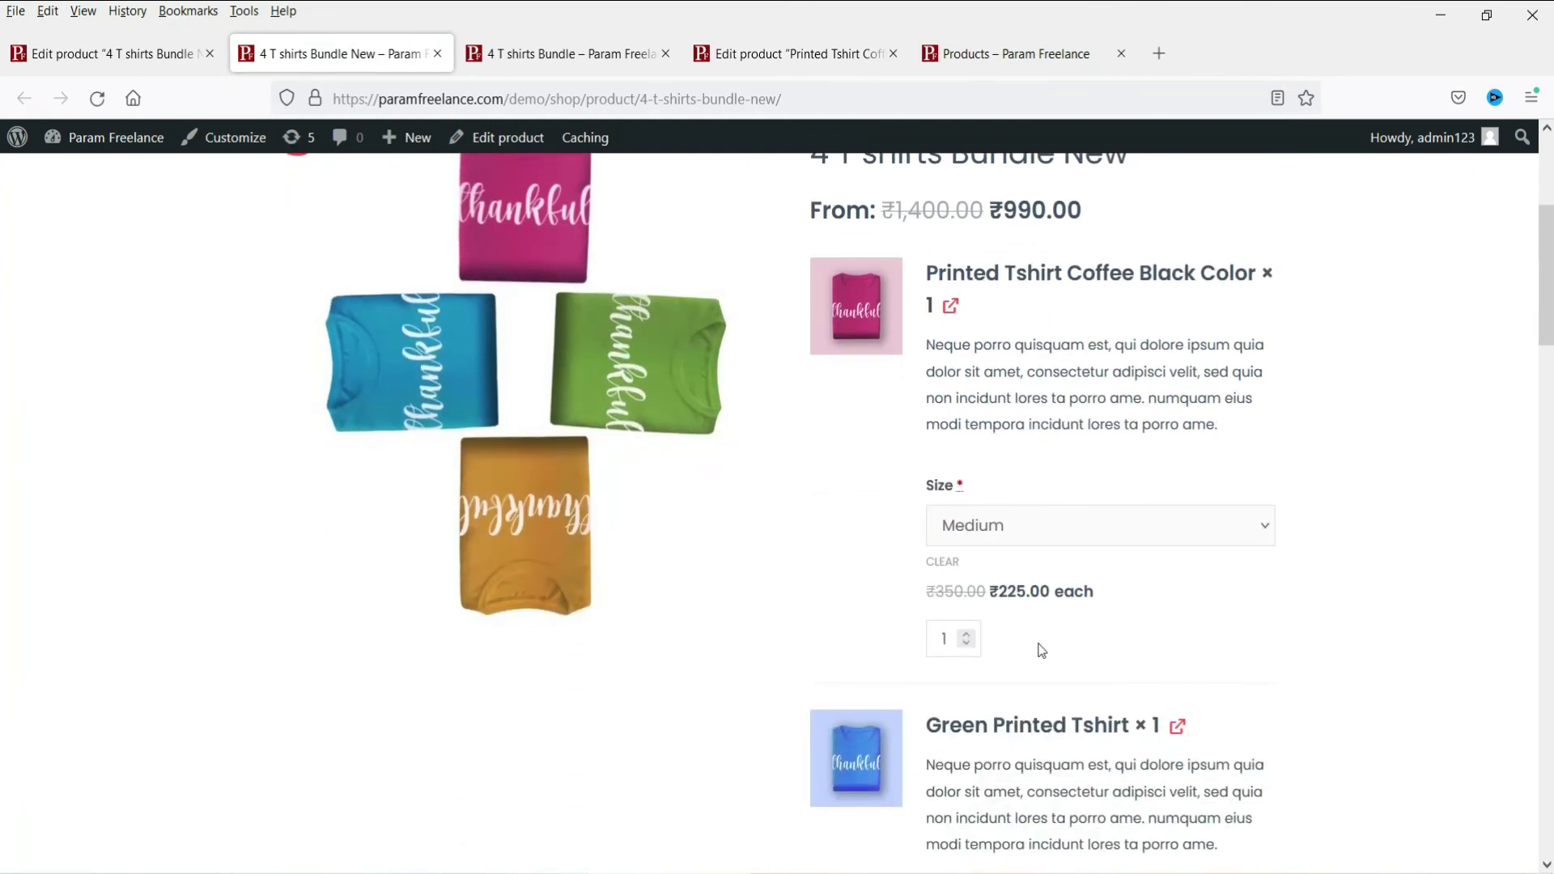
{"action": "scroll", "coordinate": [1033, 599], "scroll_direction": "down", "scroll_amount": 3}
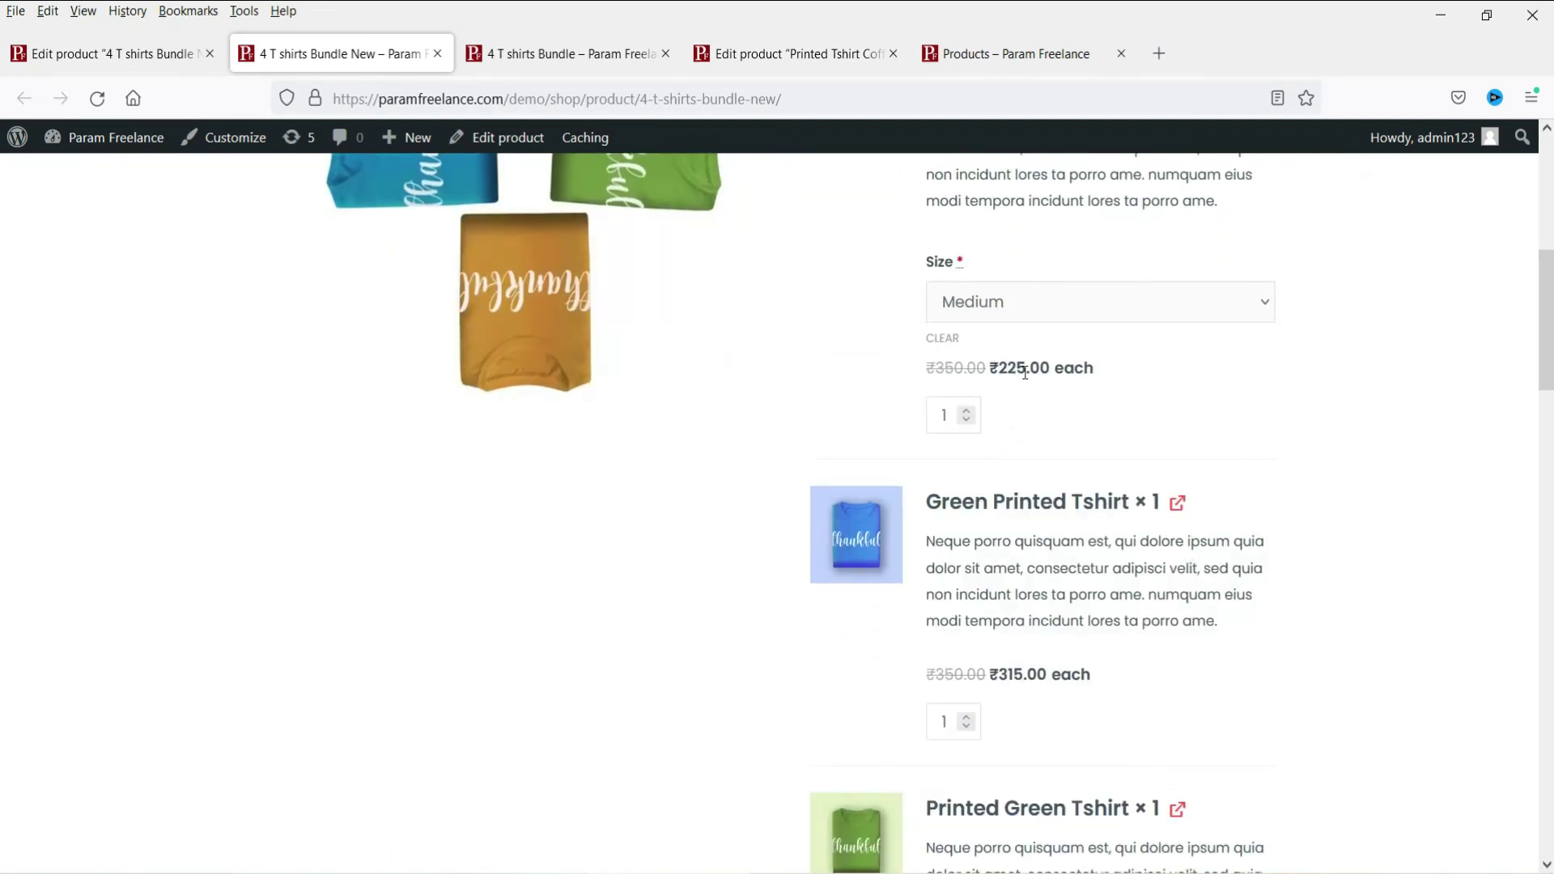
{"action": "scroll", "coordinate": [1141, 439], "scroll_direction": "down", "scroll_amount": 3}
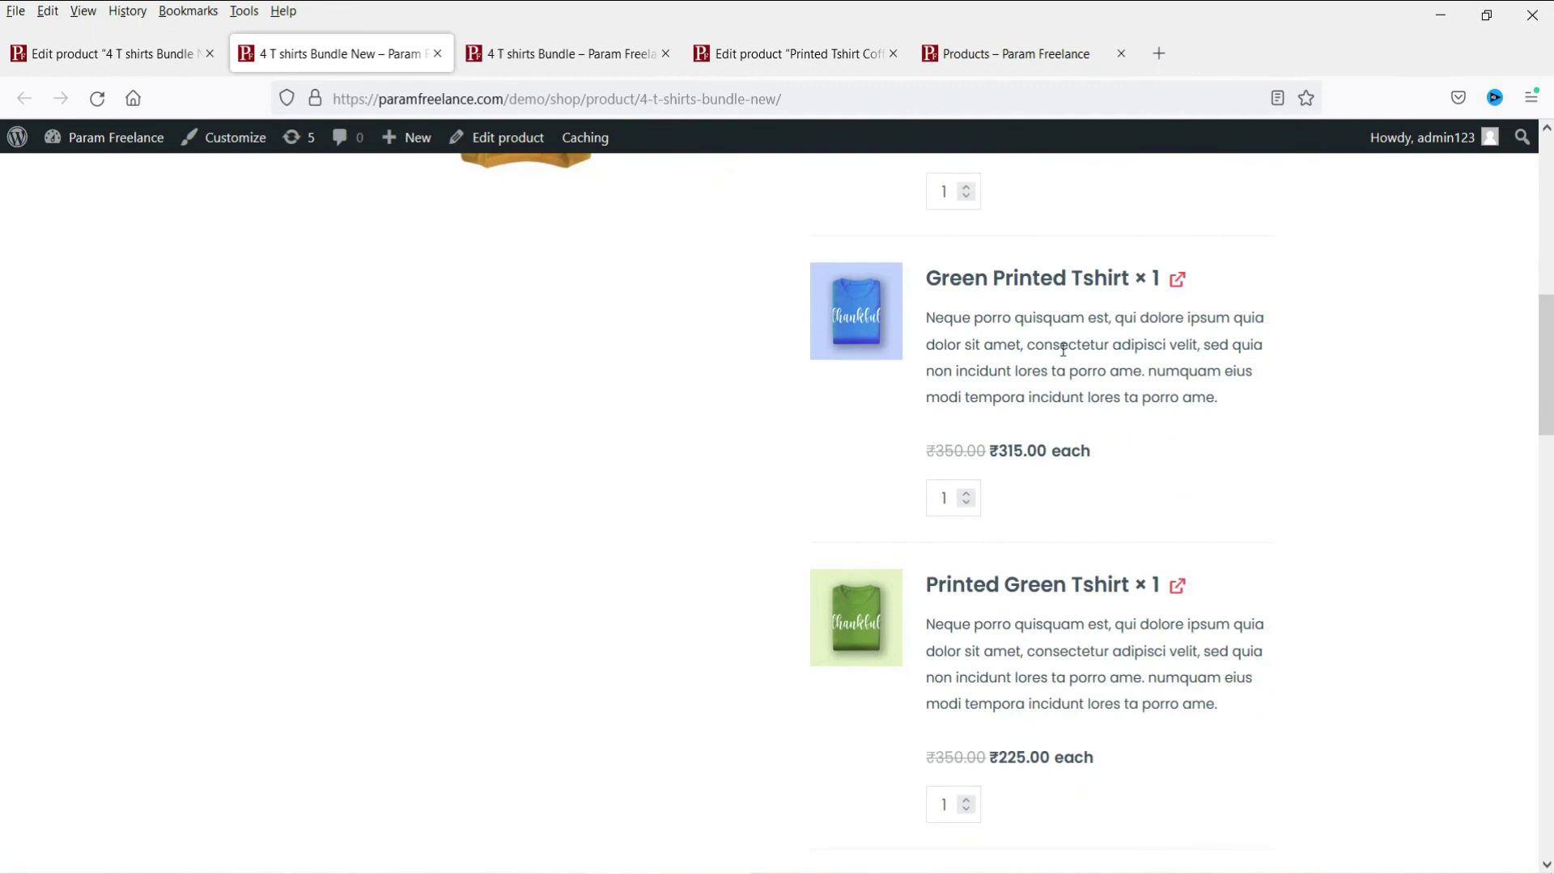
{"action": "scroll", "coordinate": [1143, 487], "scroll_direction": "down", "scroll_amount": 5}
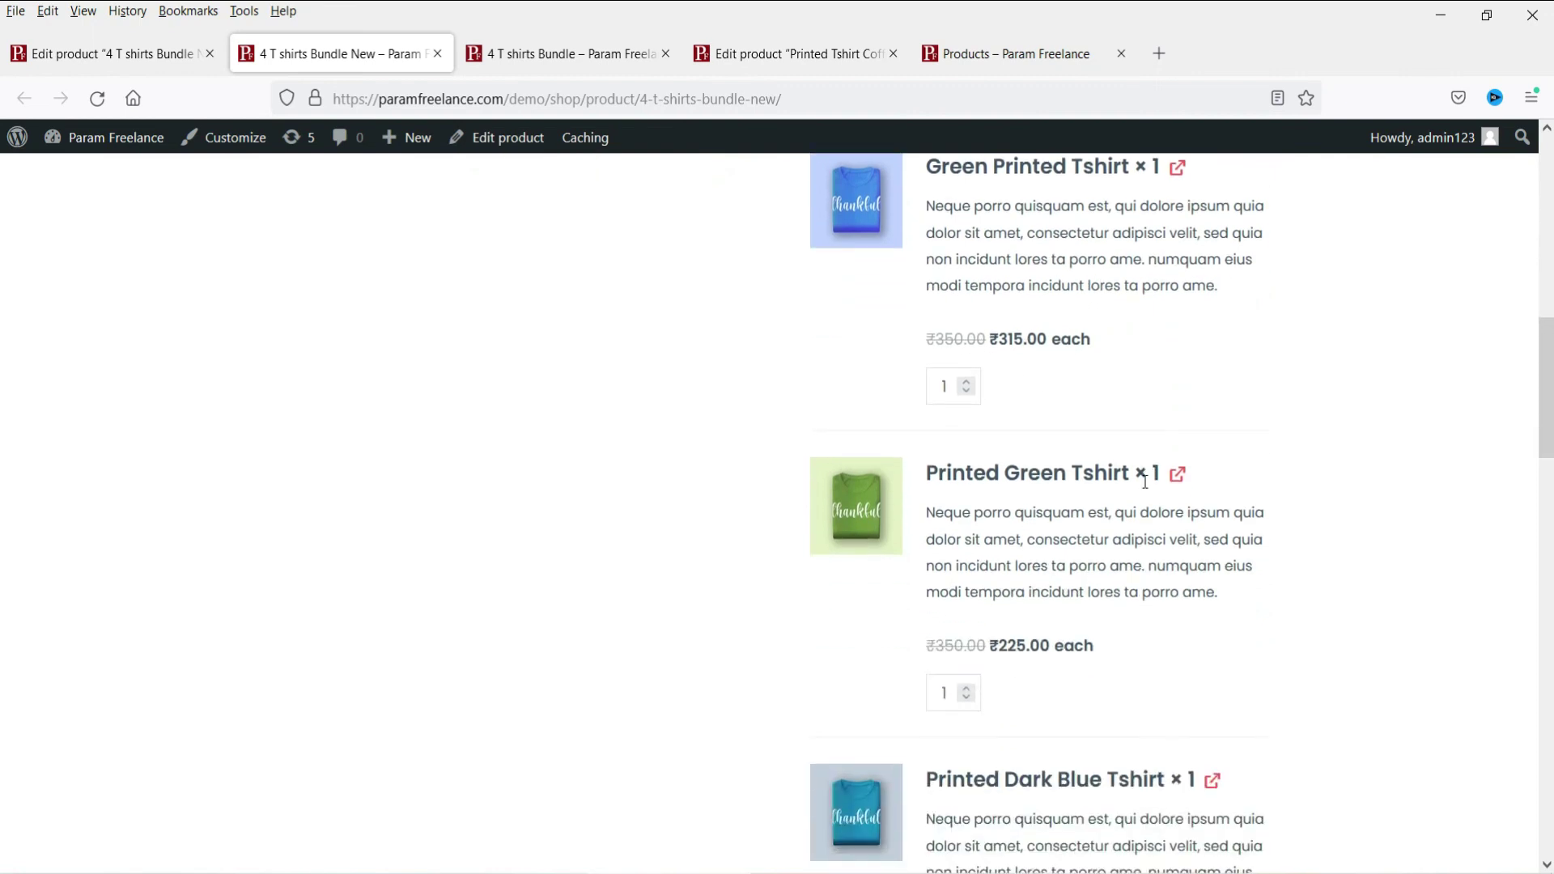
{"action": "scroll", "coordinate": [1137, 487], "scroll_direction": "down", "scroll_amount": 3}
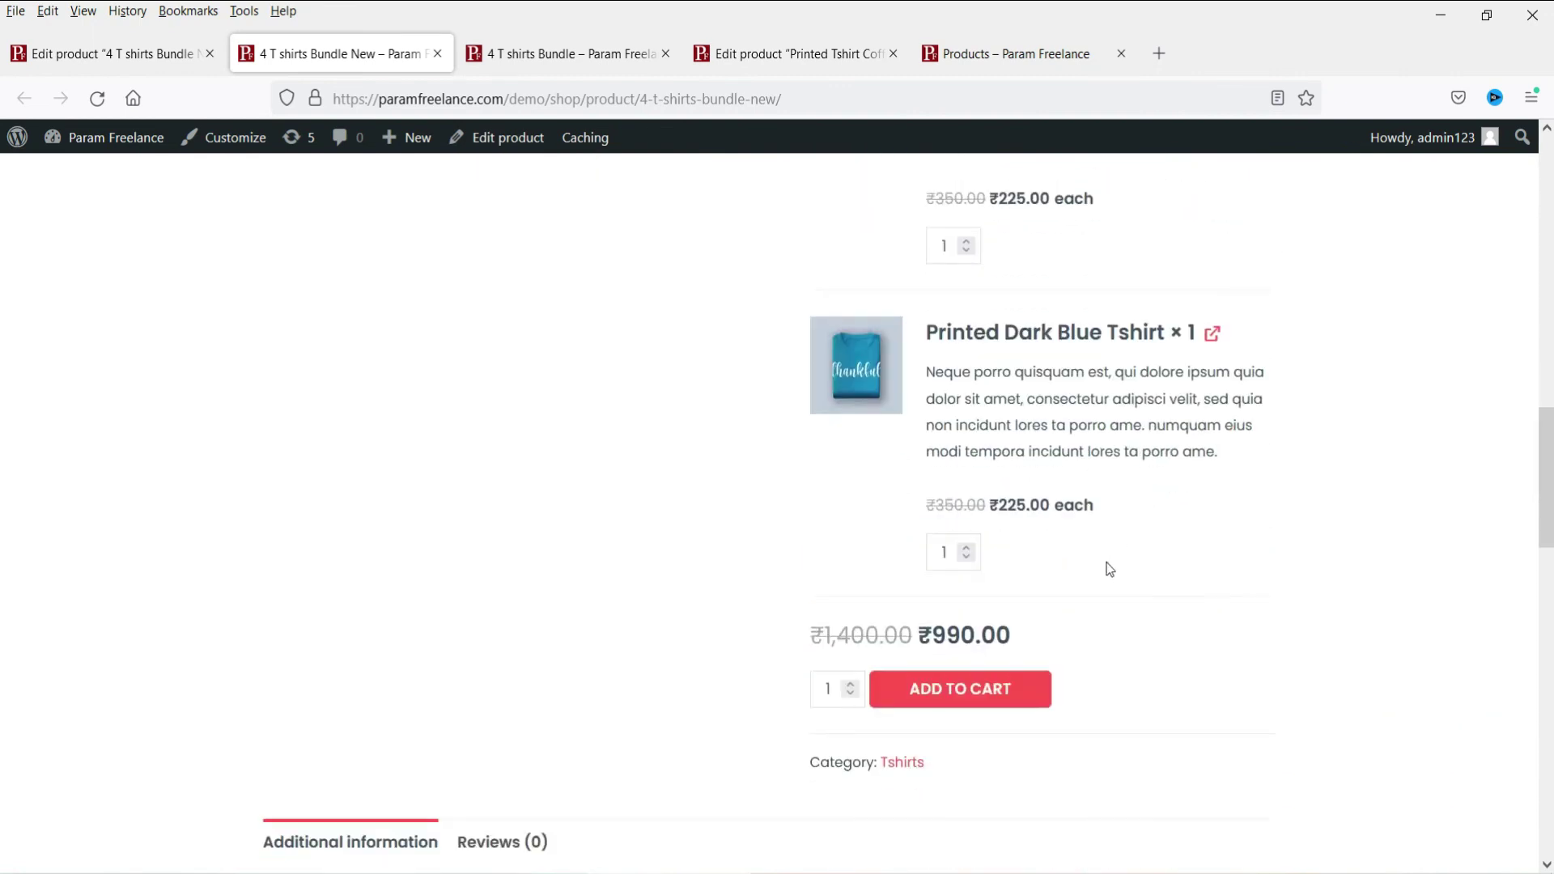
{"action": "scroll", "coordinate": [1106, 564], "scroll_direction": "up", "scroll_amount": 7}
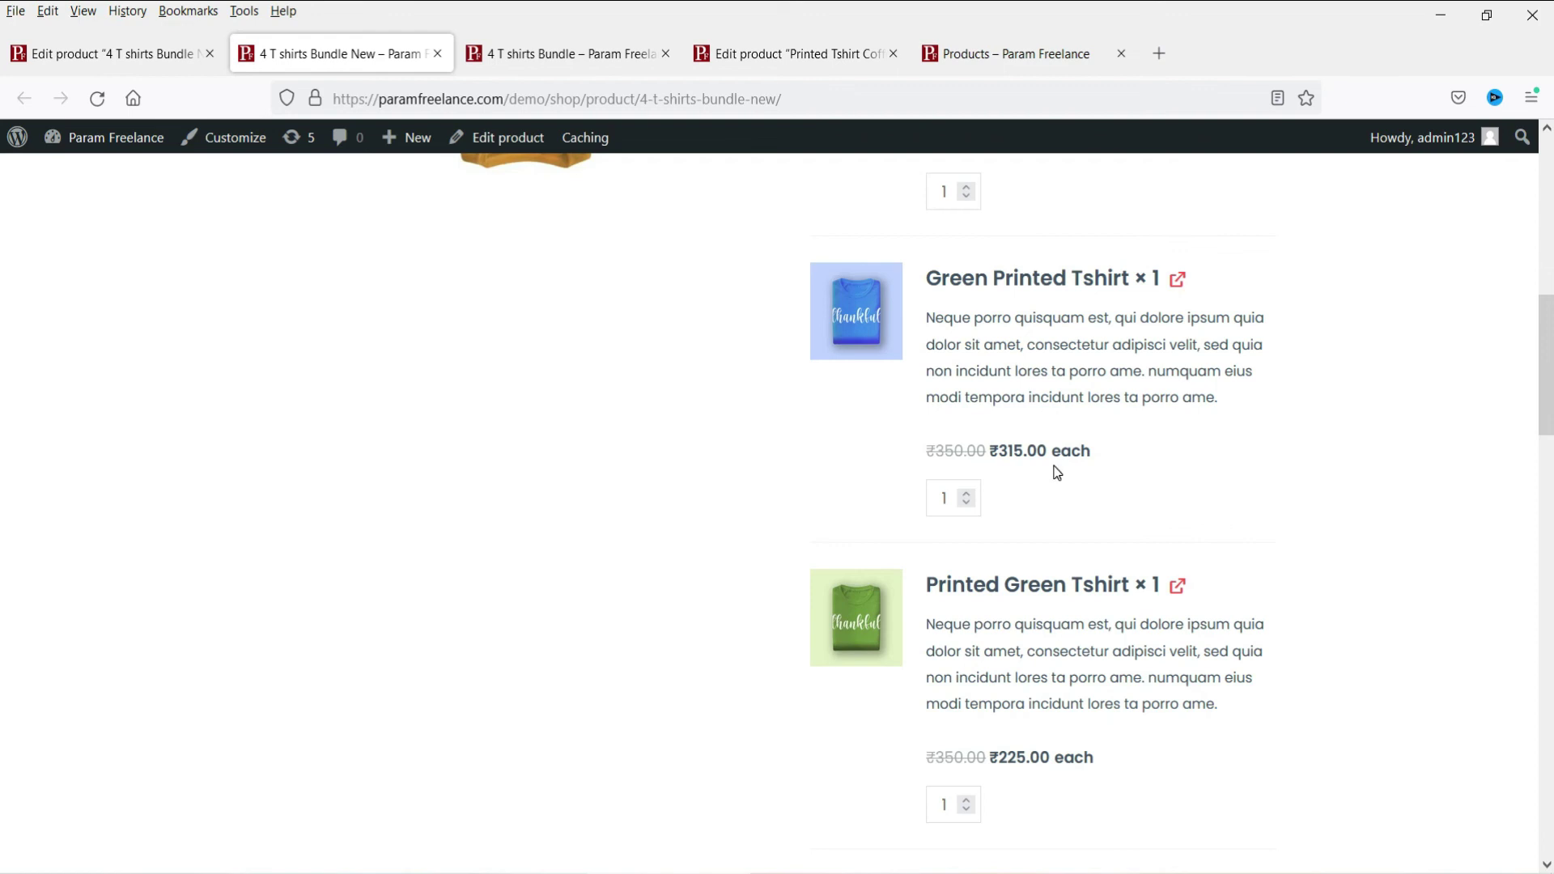
{"action": "scroll", "coordinate": [1068, 488], "scroll_direction": "up", "scroll_amount": 8}
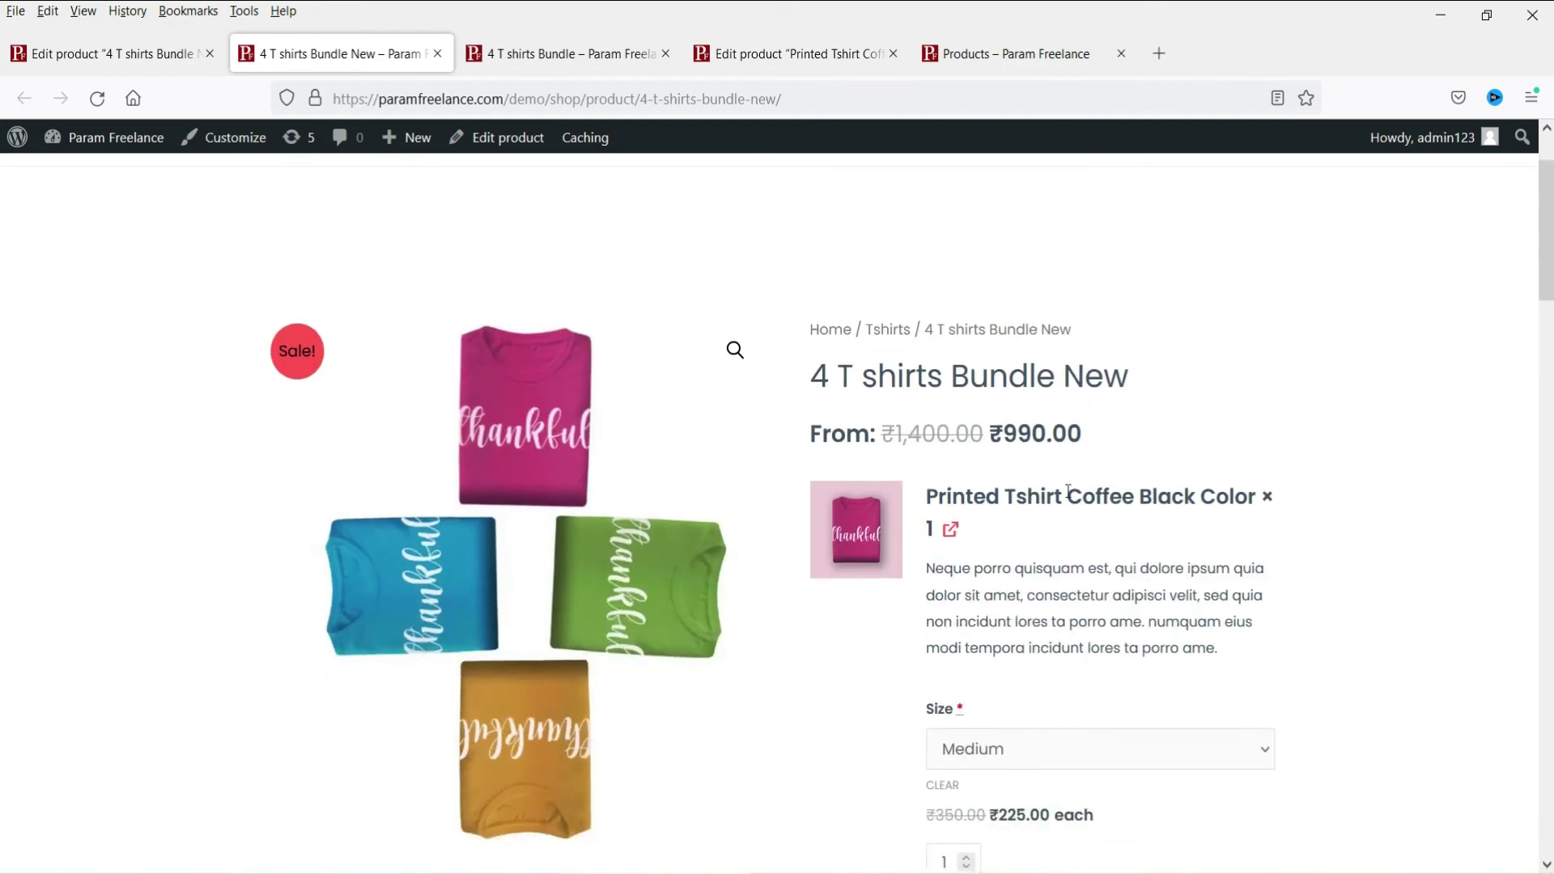
{"action": "scroll", "coordinate": [1048, 509], "scroll_direction": "down", "scroll_amount": 7}
{"action": "scroll", "coordinate": [1023, 526], "scroll_direction": "up", "scroll_amount": 7}
{"action": "scroll", "coordinate": [1021, 522], "scroll_direction": "down", "scroll_amount": 4}
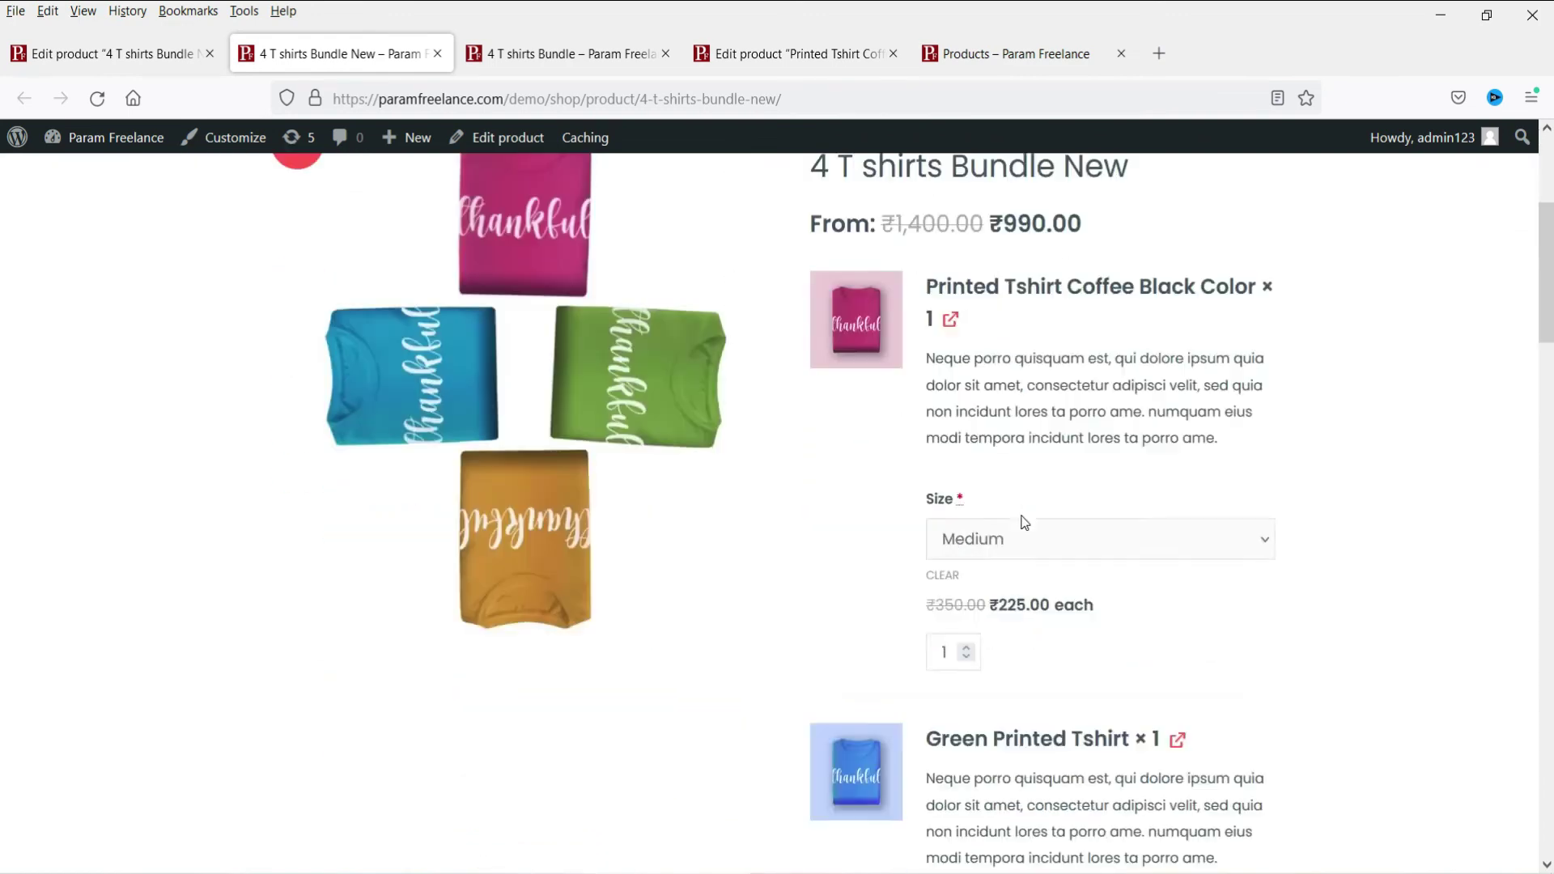
Add one 4 T shirts Bundle New with the Medium coffee black T-shirt to the cart
{"action": "scroll", "coordinate": [1023, 522], "scroll_direction": "down", "scroll_amount": 12}
{"action": "left_click", "coordinate": [978, 583]}
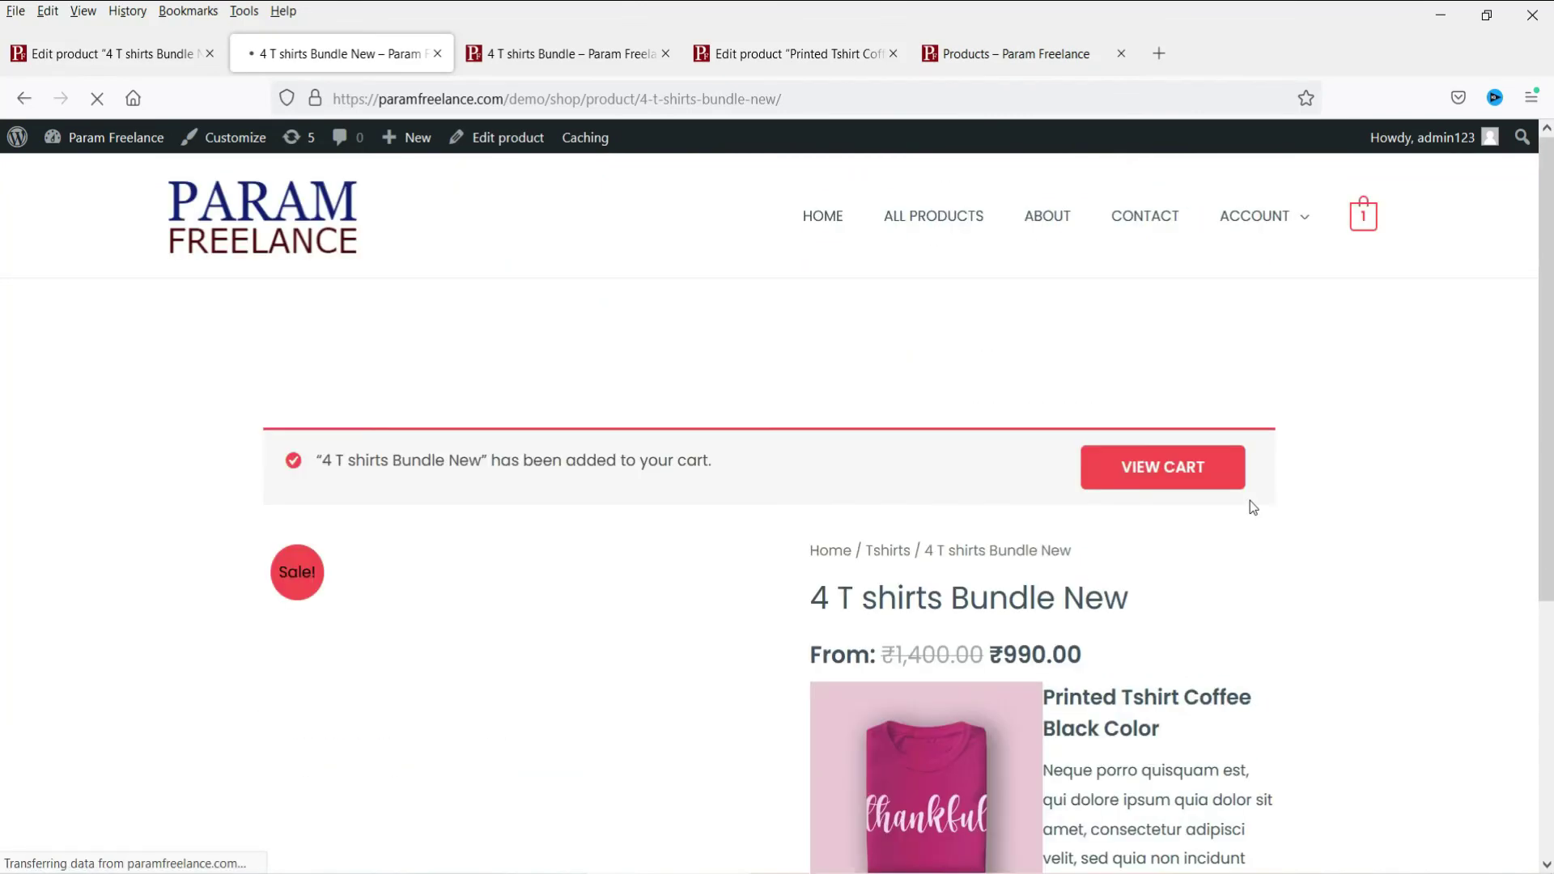
{"action": "scroll", "coordinate": [1183, 502], "scroll_direction": "down", "scroll_amount": 7}
{"action": "scroll", "coordinate": [1183, 505], "scroll_direction": "up", "scroll_amount": 6}
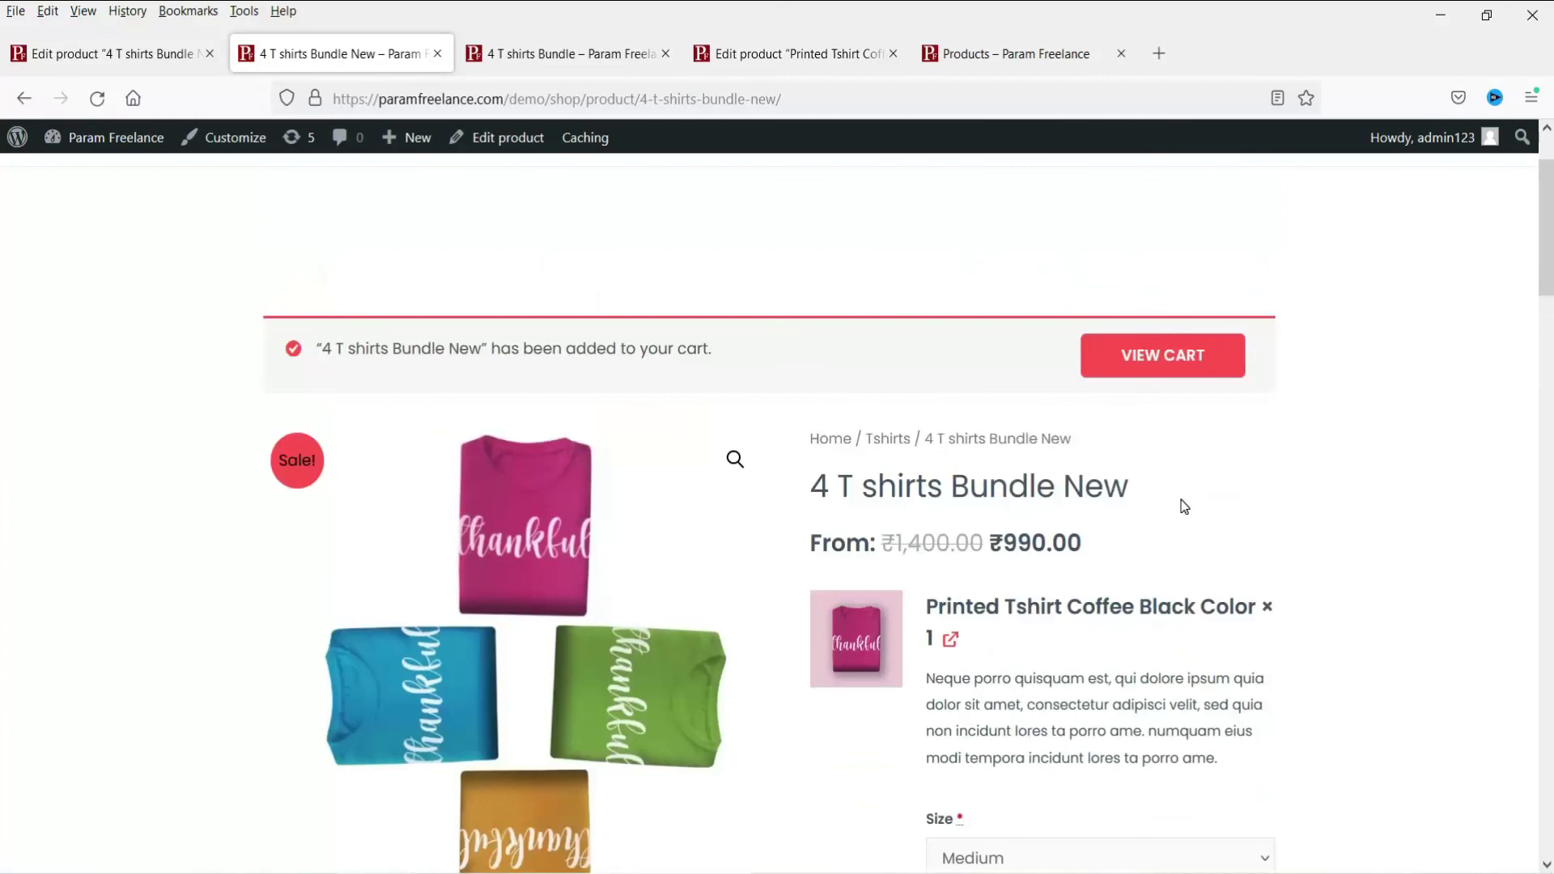
{"action": "scroll", "coordinate": [1008, 696], "scroll_direction": "down", "scroll_amount": 5}
{"action": "scroll", "coordinate": [1179, 582], "scroll_direction": "up", "scroll_amount": 7}
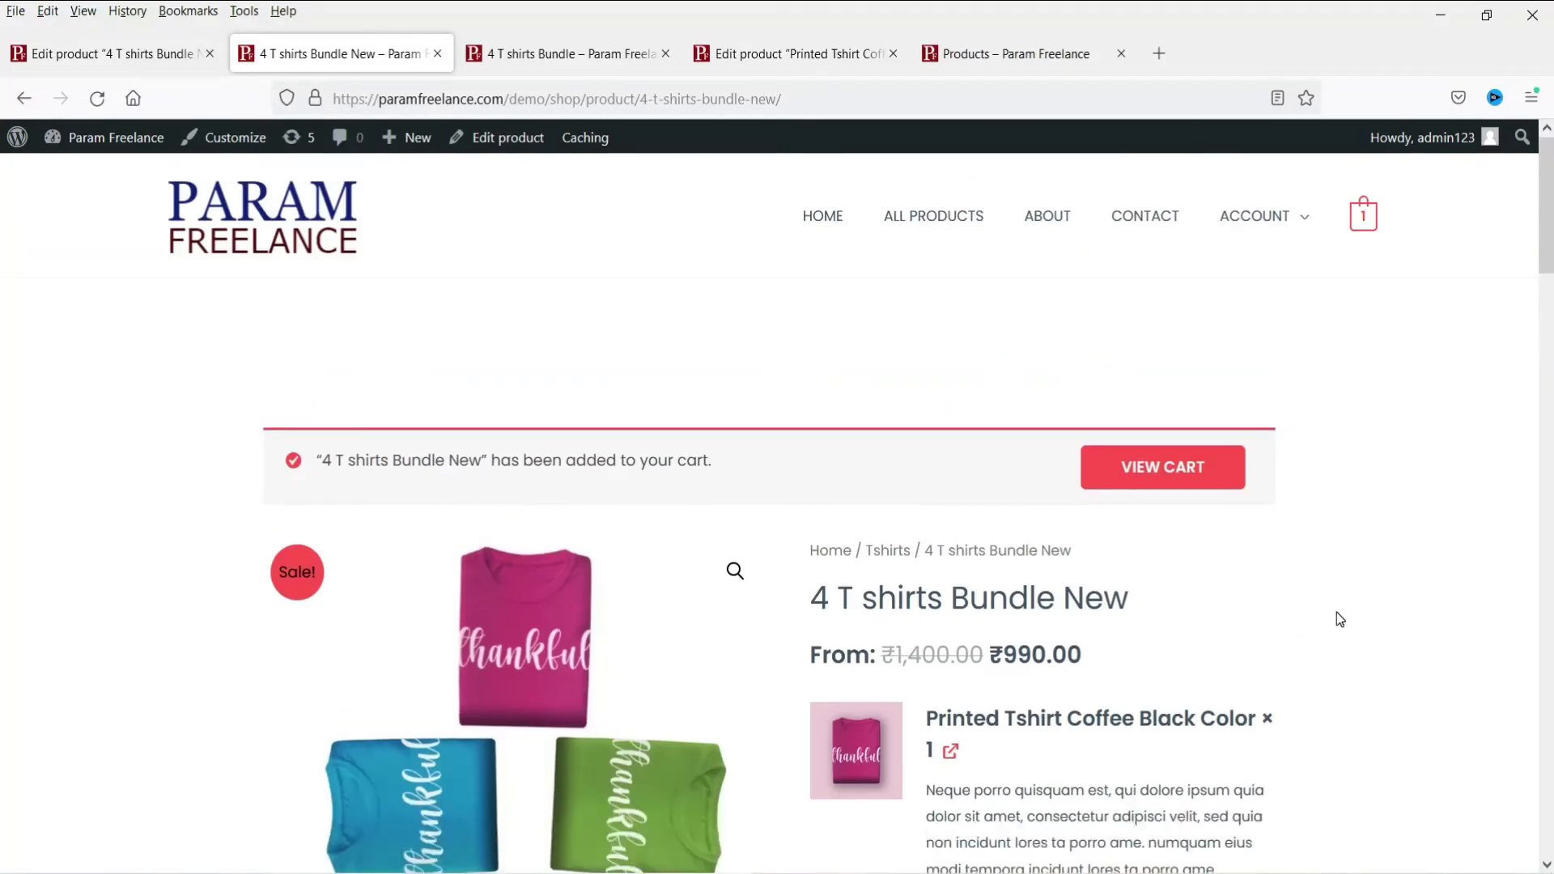
View the cart and examine the prices and quantities of the bundle and its four T-shirts
{"action": "left_click", "coordinate": [1180, 478]}
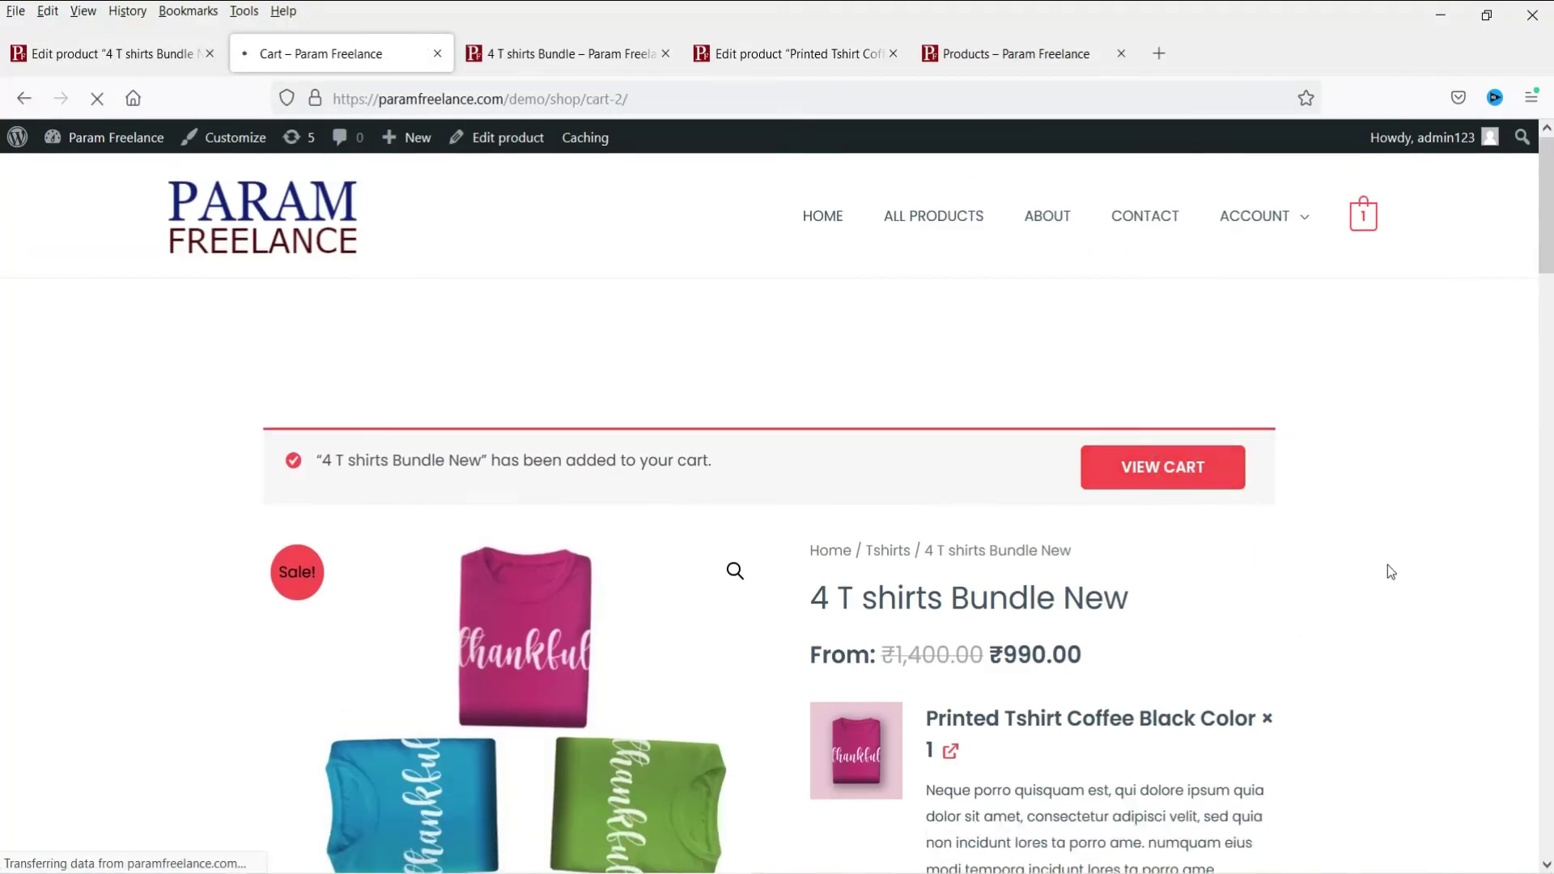
{"action": "scroll", "coordinate": [1344, 535], "scroll_direction": "down", "scroll_amount": 1}
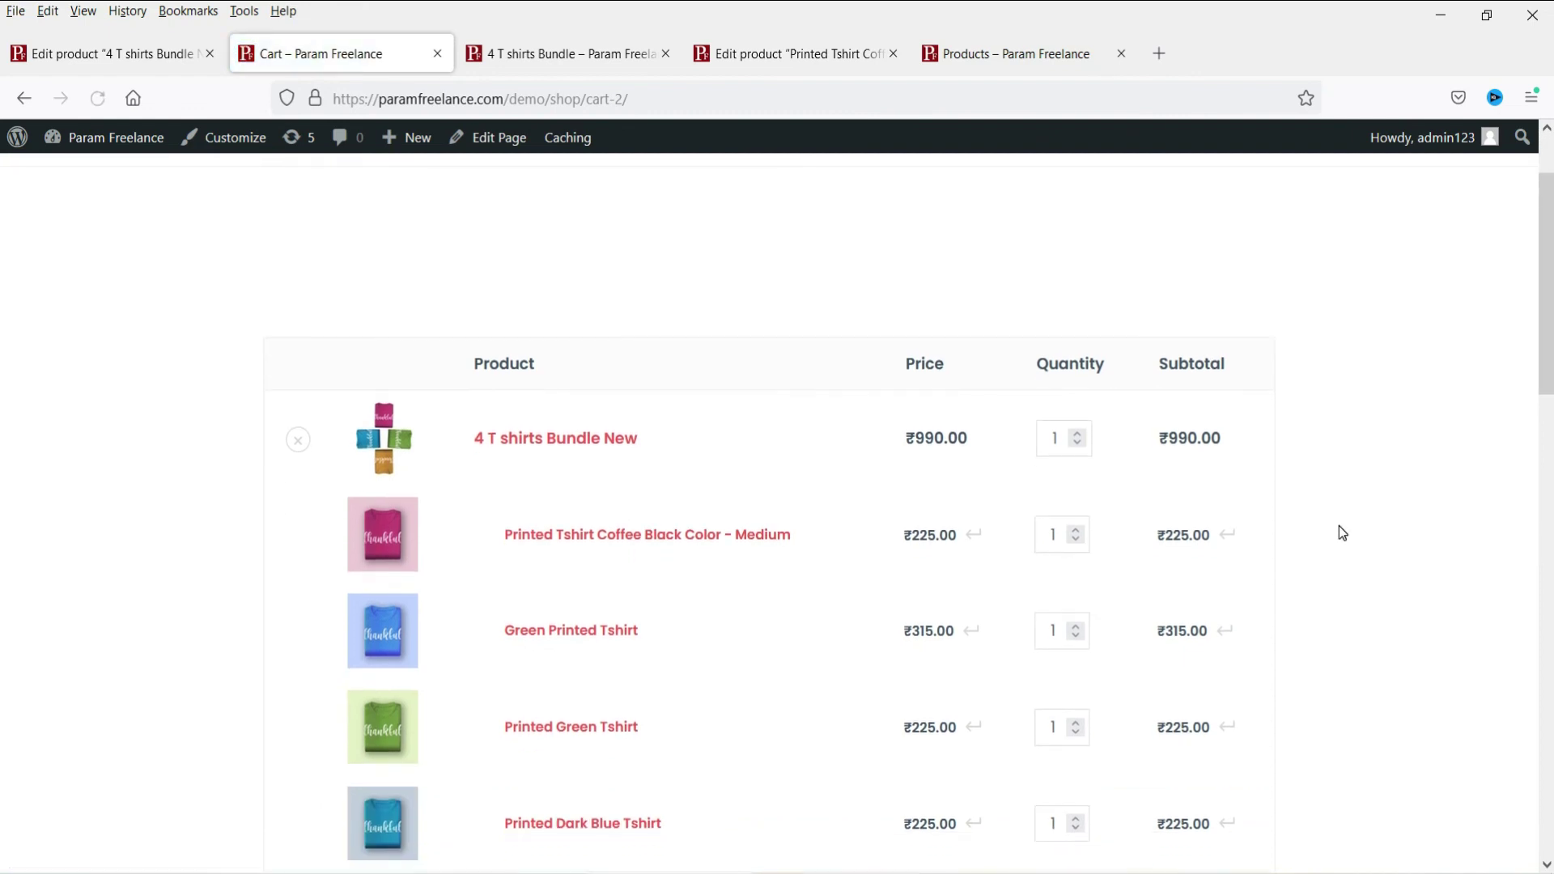
{"action": "scroll", "coordinate": [1338, 526], "scroll_direction": "down", "scroll_amount": 4}
{"action": "scroll", "coordinate": [1338, 526], "scroll_direction": "up", "scroll_amount": 3}
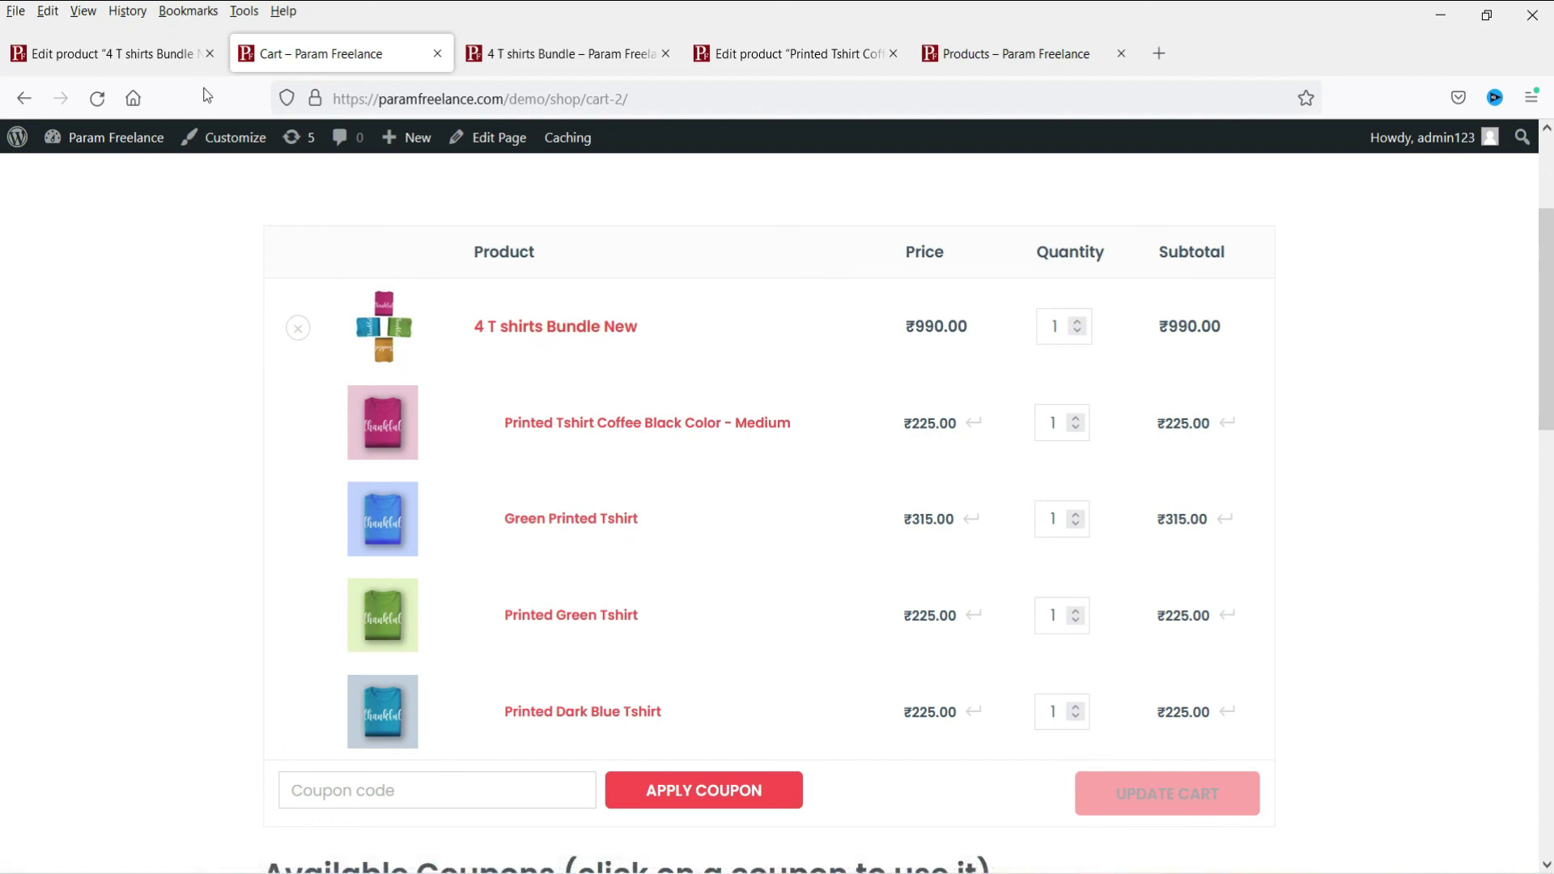
{"action": "scroll", "coordinate": [401, 270], "scroll_direction": "up", "scroll_amount": 3}
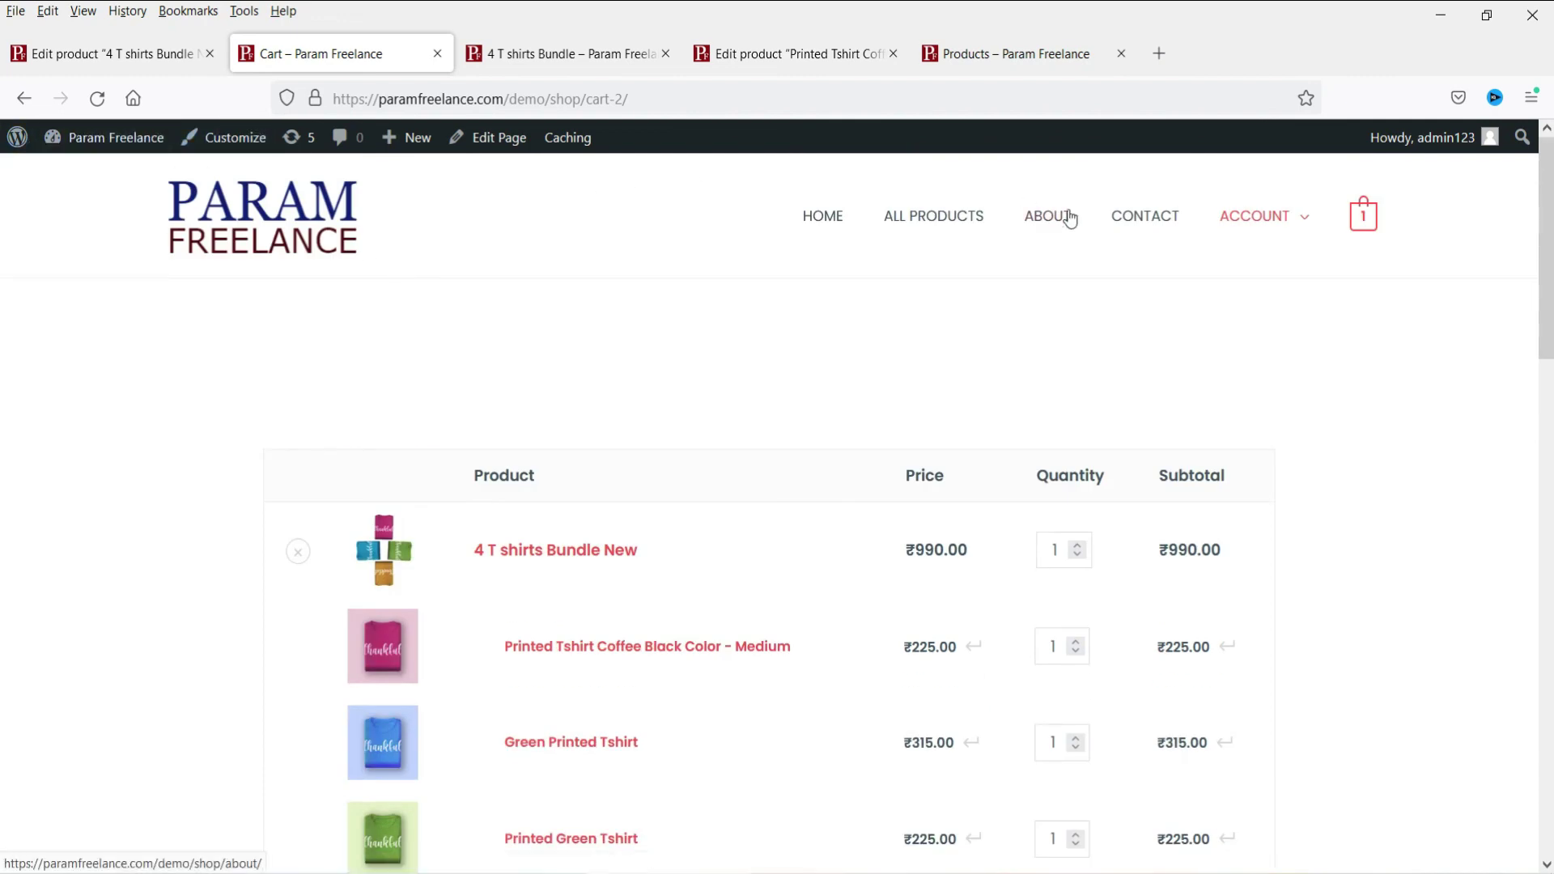
Open 4 T shirts Bundle New from the all-products page and check its default size and item prices
{"action": "left_click", "coordinate": [945, 231]}
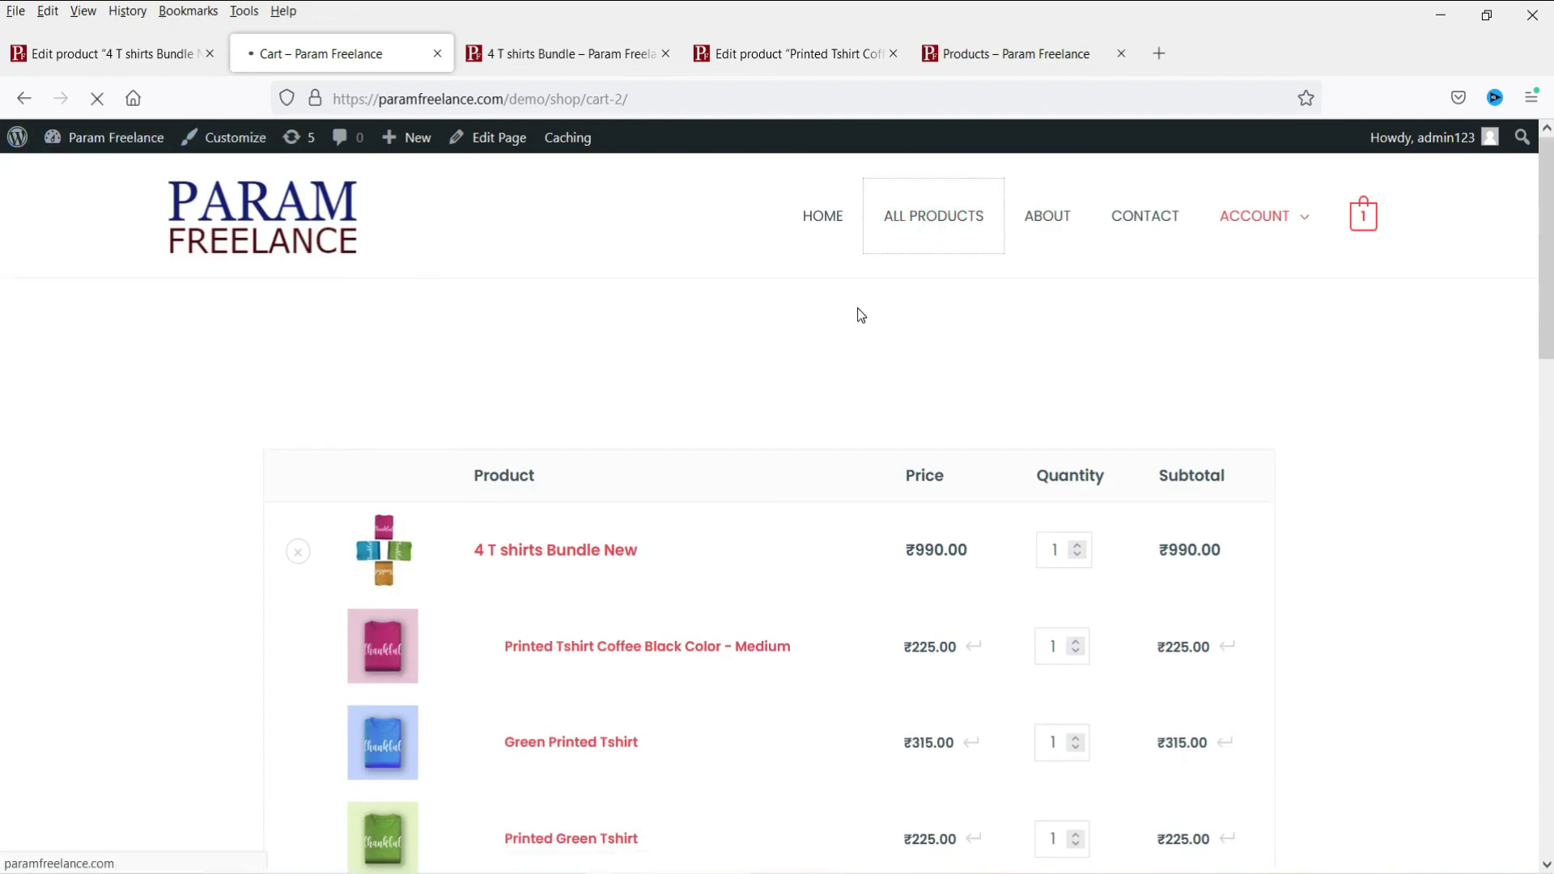
{"action": "scroll", "coordinate": [861, 318], "scroll_direction": "down", "scroll_amount": 4}
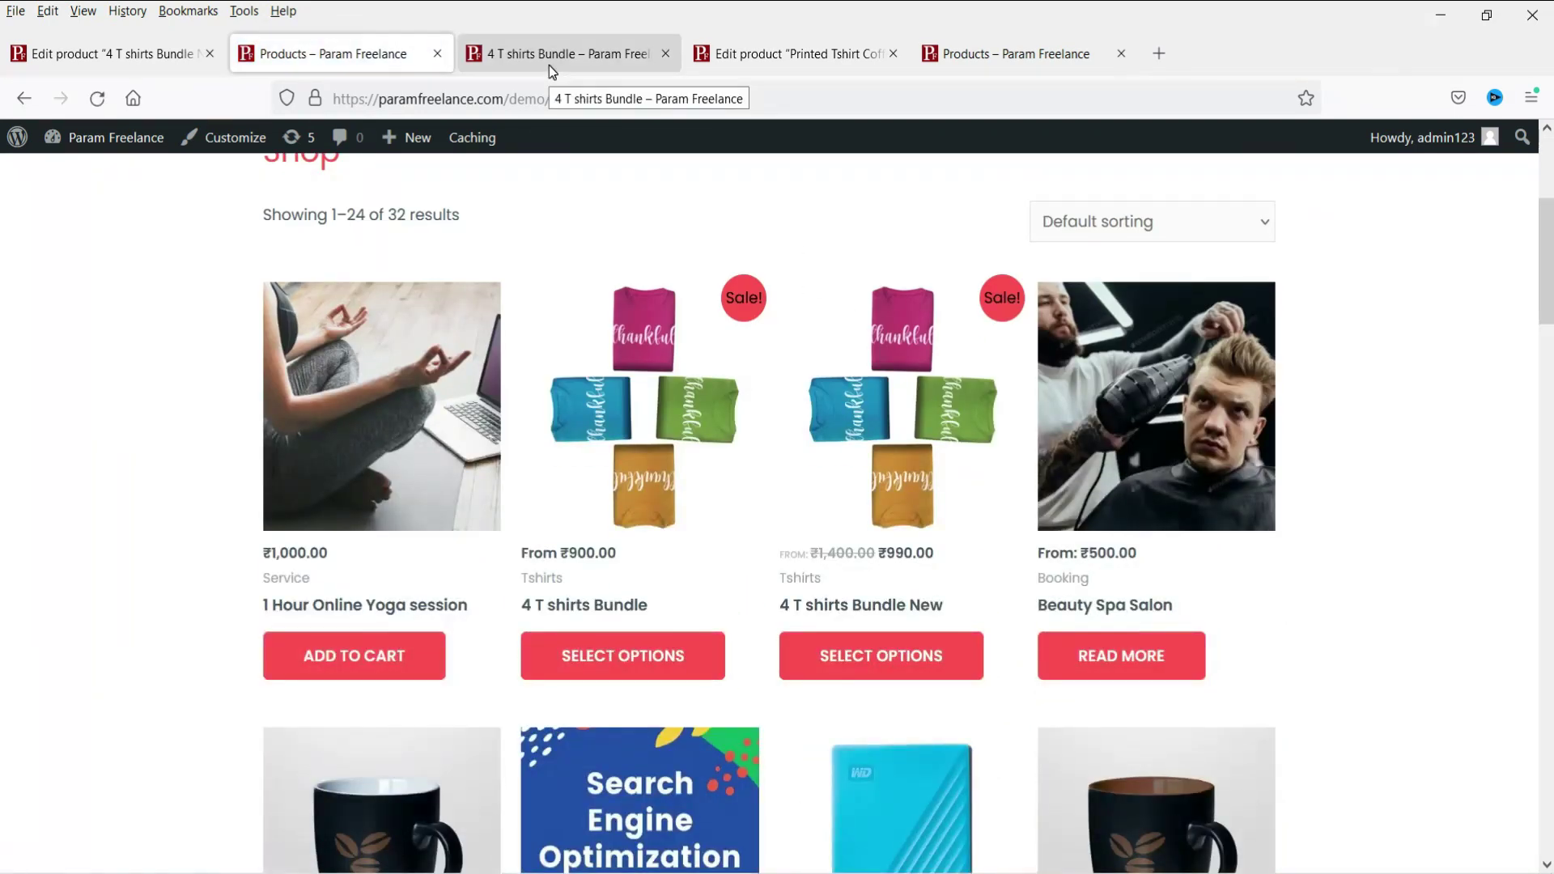
{"action": "left_click", "coordinate": [848, 486]}
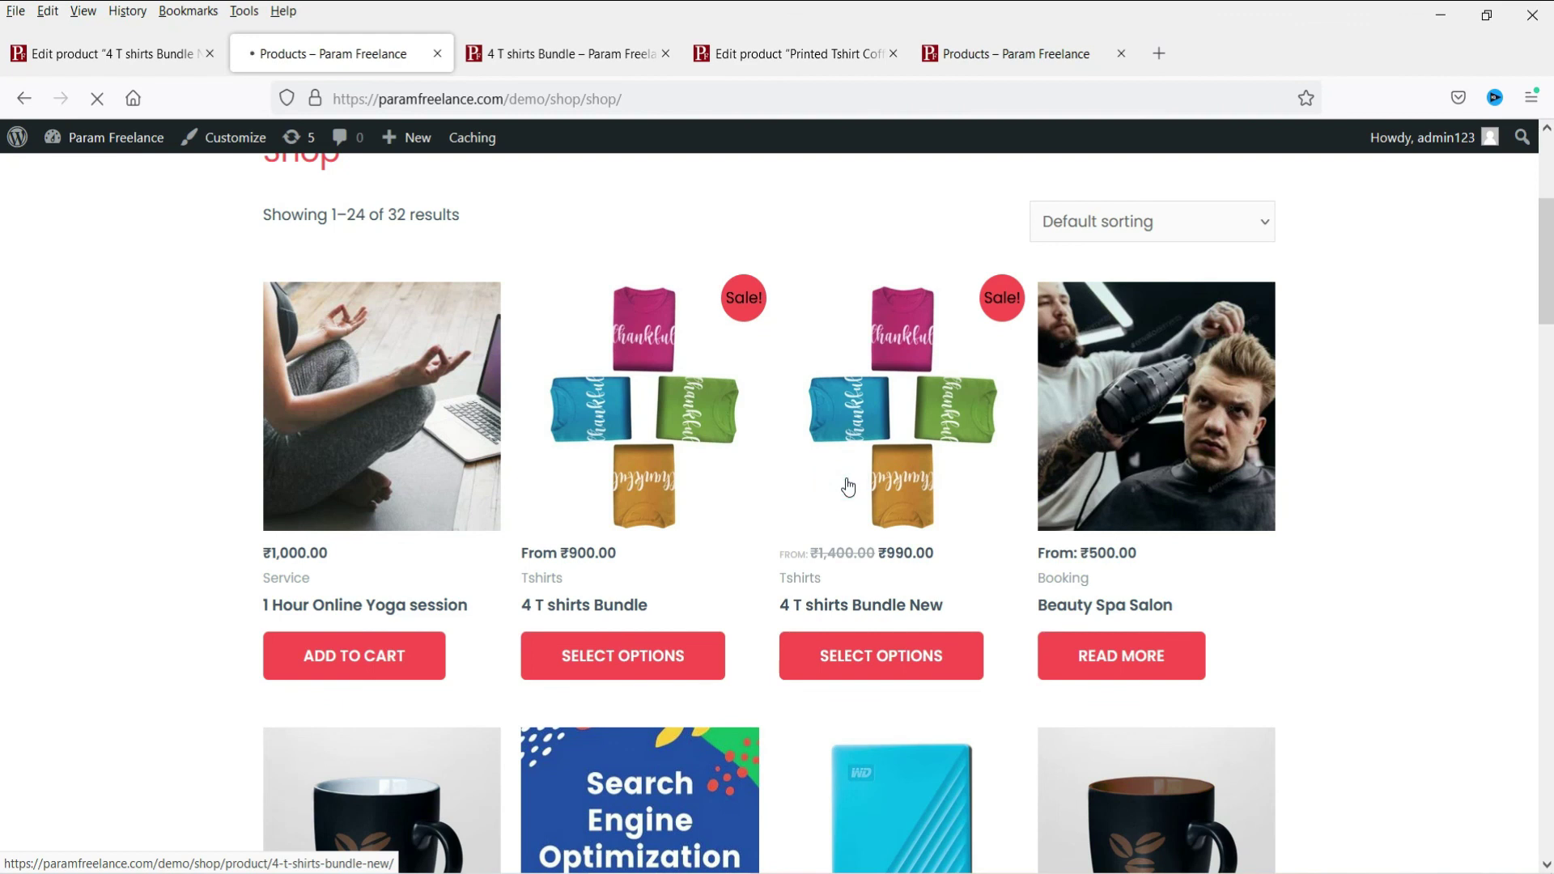
{"action": "scroll", "coordinate": [971, 404], "scroll_direction": "down", "scroll_amount": 4}
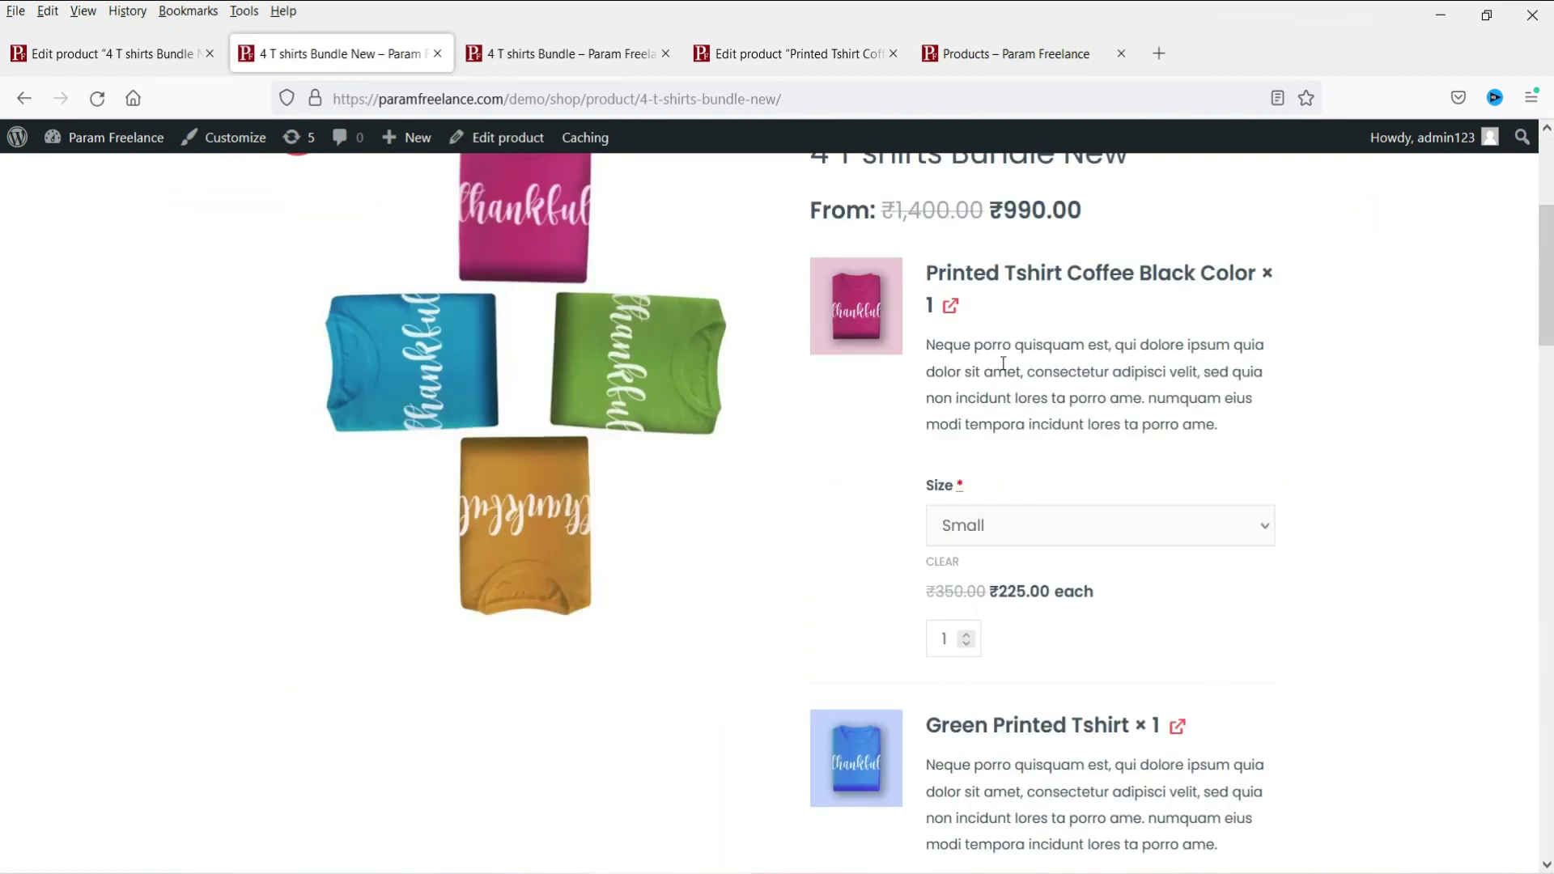
{"action": "scroll", "coordinate": [1004, 352], "scroll_direction": "down", "scroll_amount": 7}
{"action": "scroll", "coordinate": [996, 340], "scroll_direction": "up", "scroll_amount": 7}
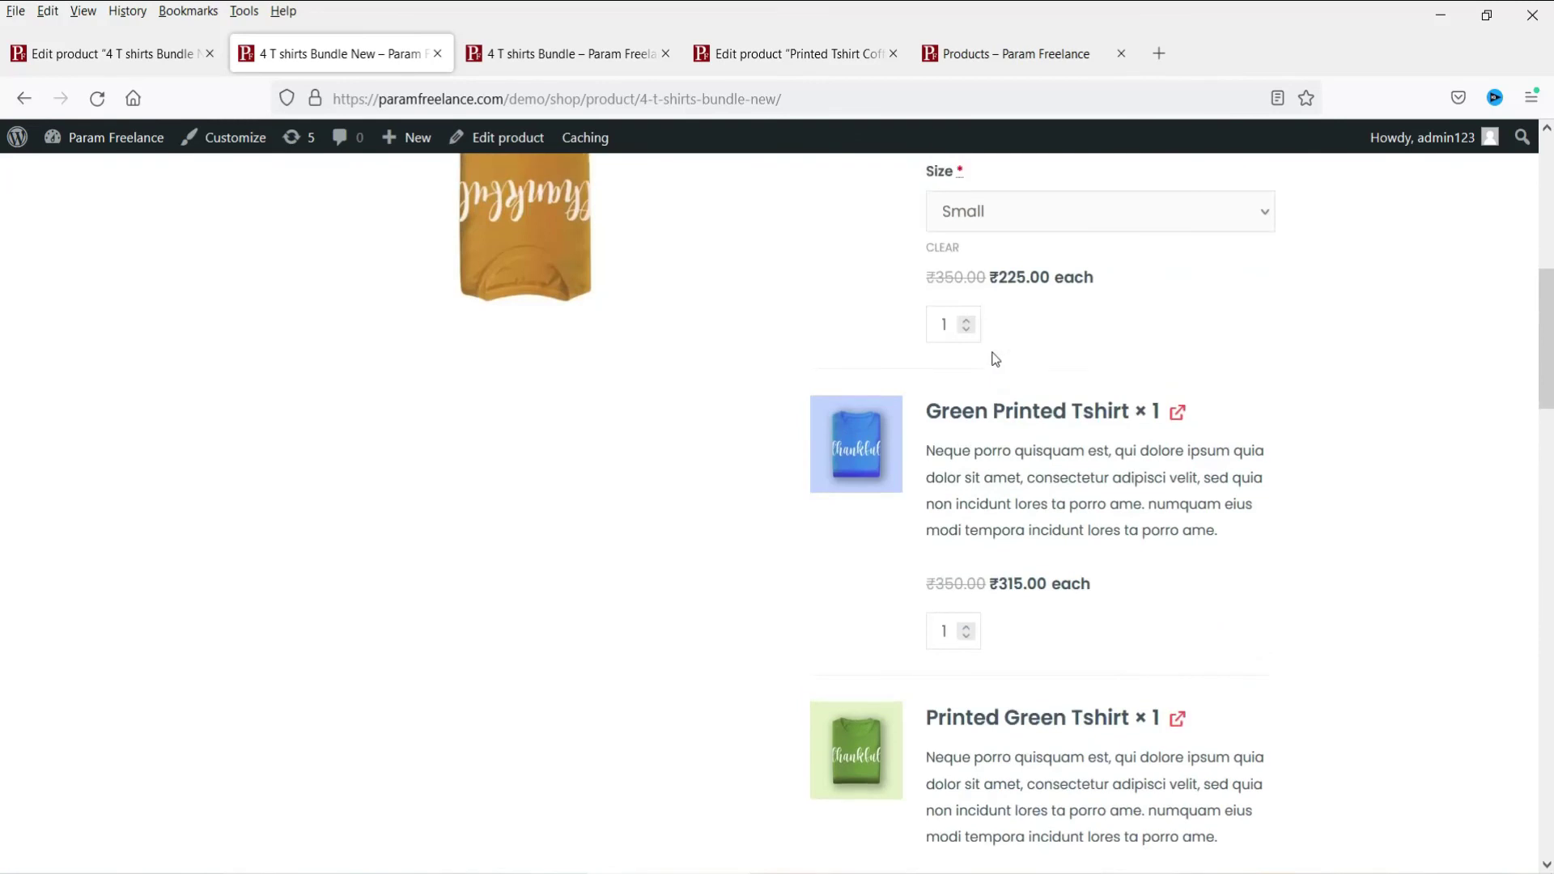
{"action": "scroll", "coordinate": [983, 396], "scroll_direction": "down", "scroll_amount": 1}
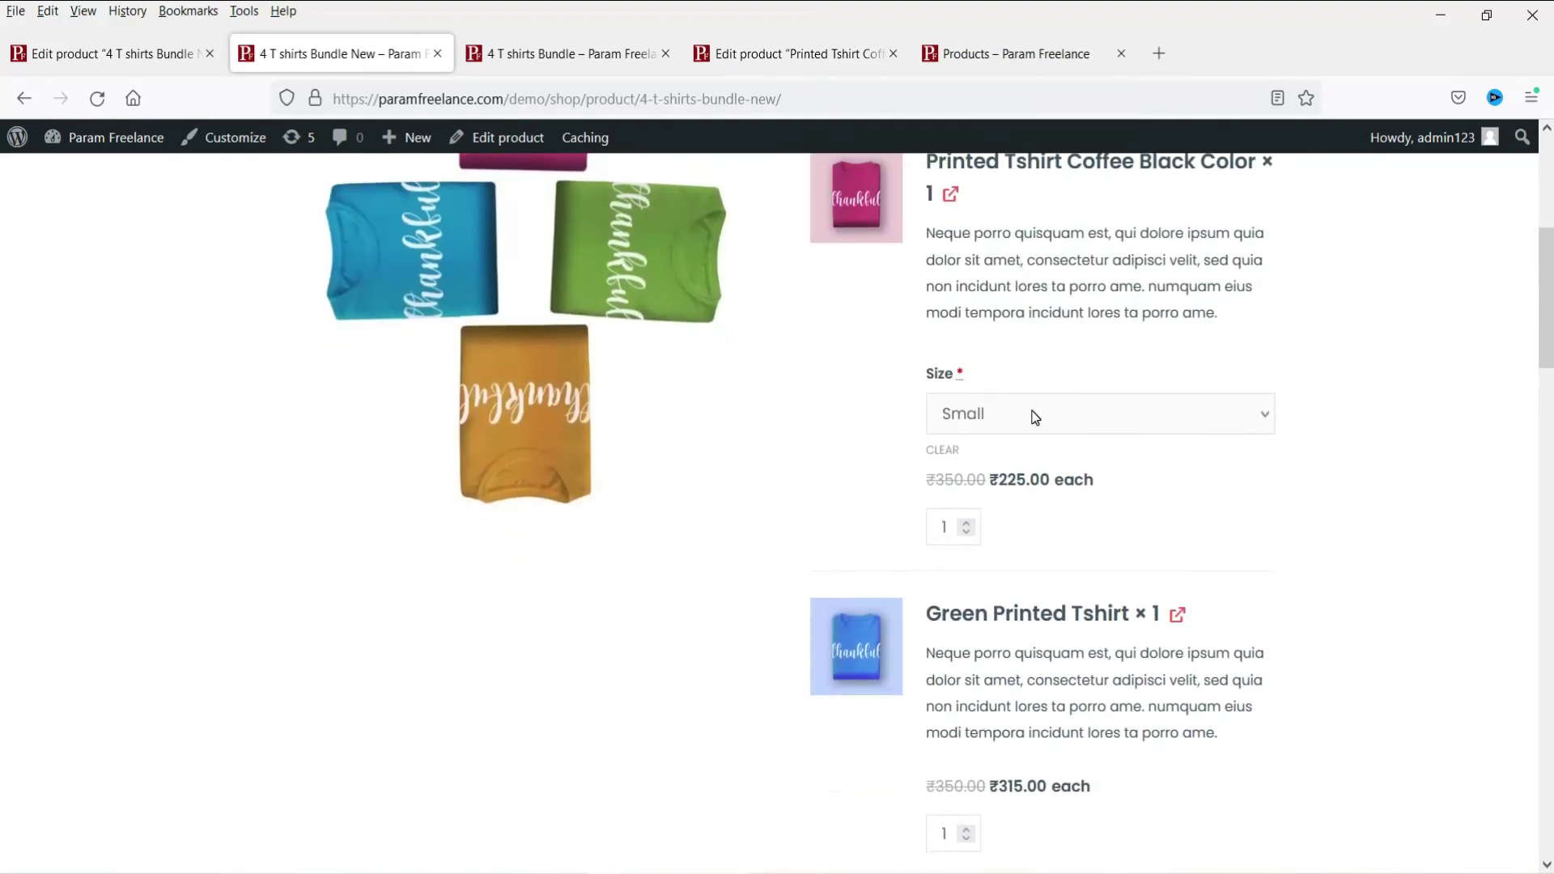
Switch to the first 4 T shirts Bundle shop page and review its item prices and bundle price for comparison
{"action": "left_click", "coordinate": [514, 55]}
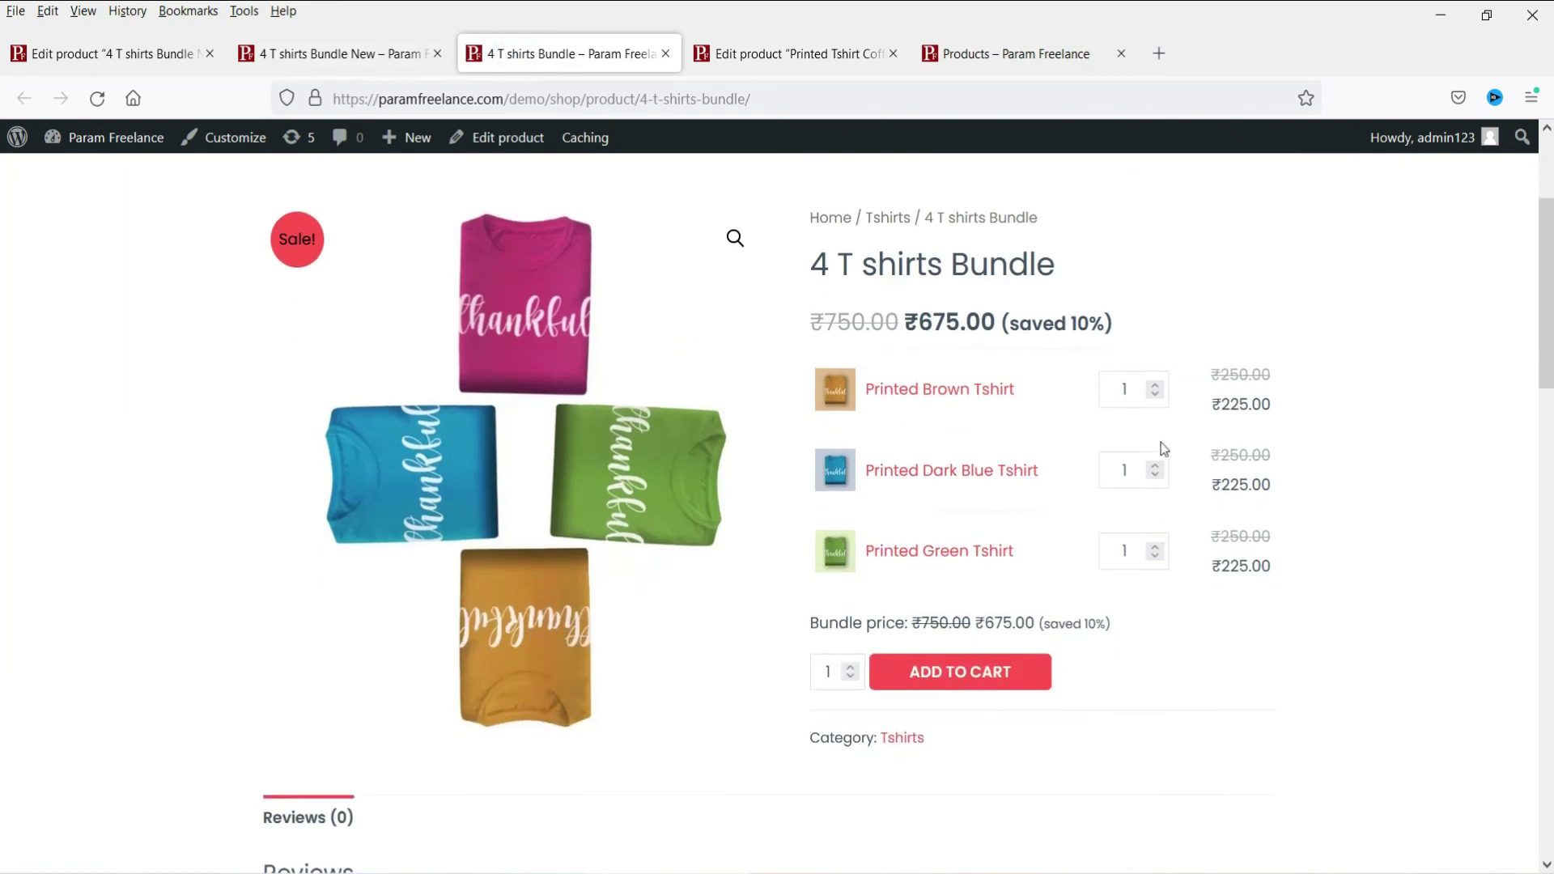
{"action": "scroll", "coordinate": [1317, 422], "scroll_direction": "up", "scroll_amount": 2}
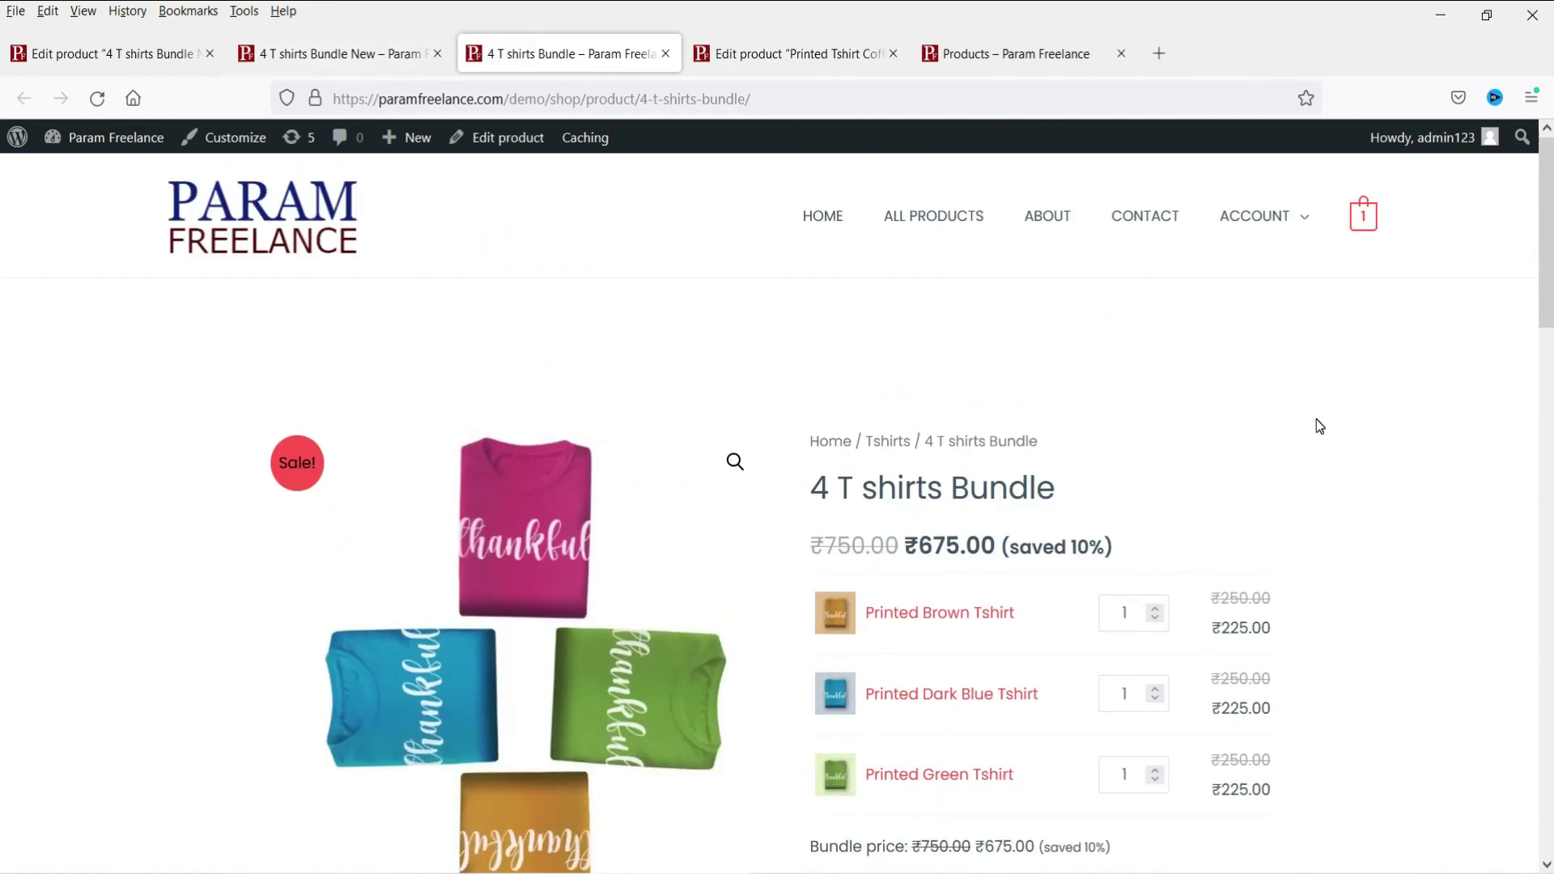
{"action": "scroll", "coordinate": [1415, 478], "scroll_direction": "down", "scroll_amount": 2}
{"action": "scroll", "coordinate": [1414, 478], "scroll_direction": "up", "scroll_amount": 2}
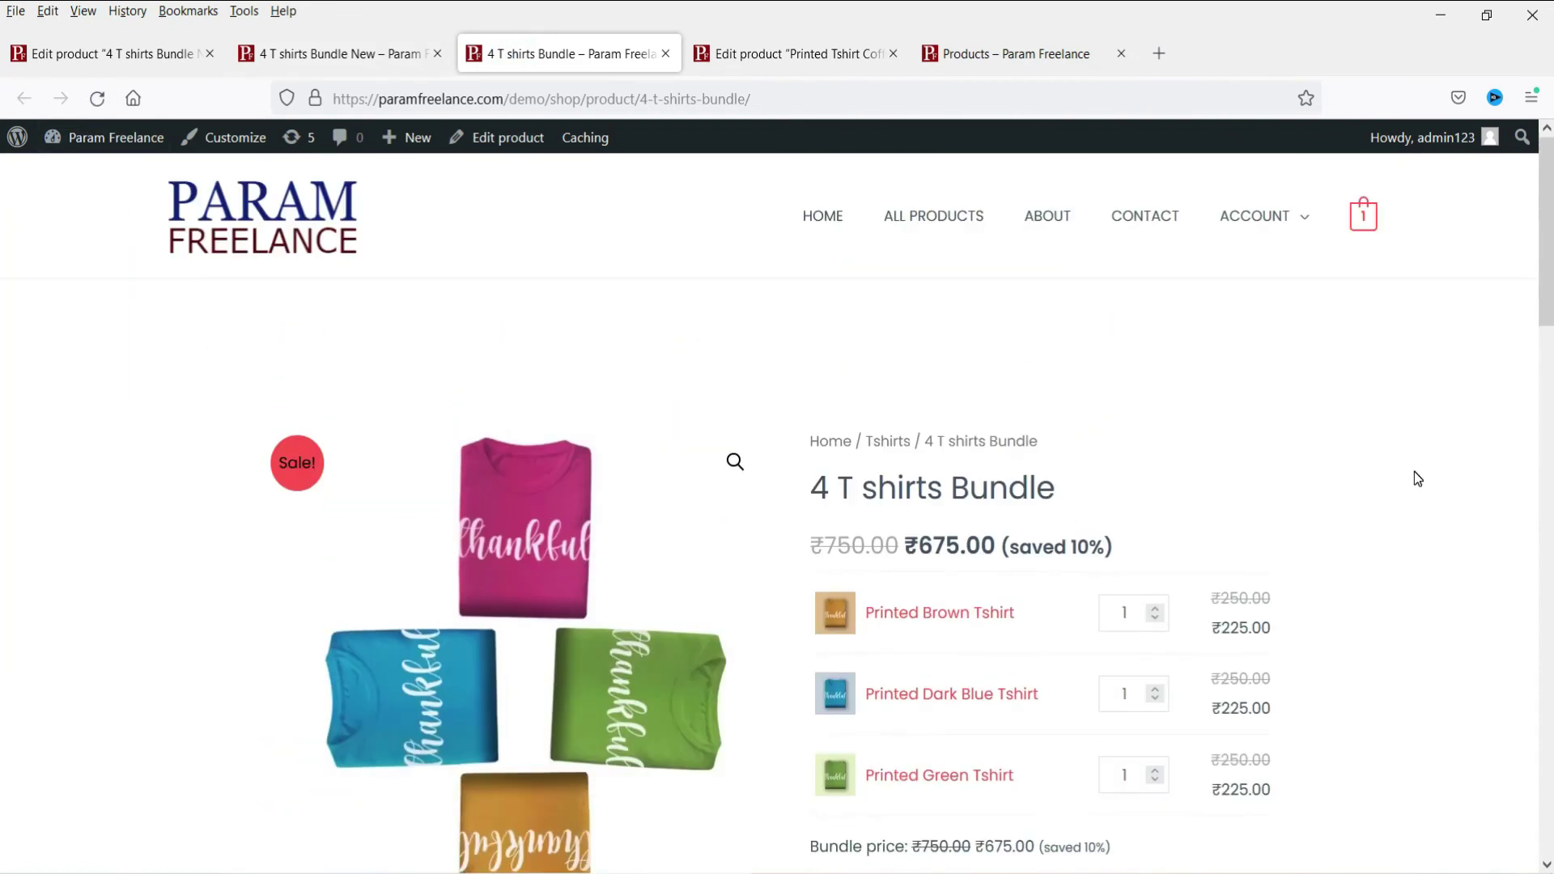